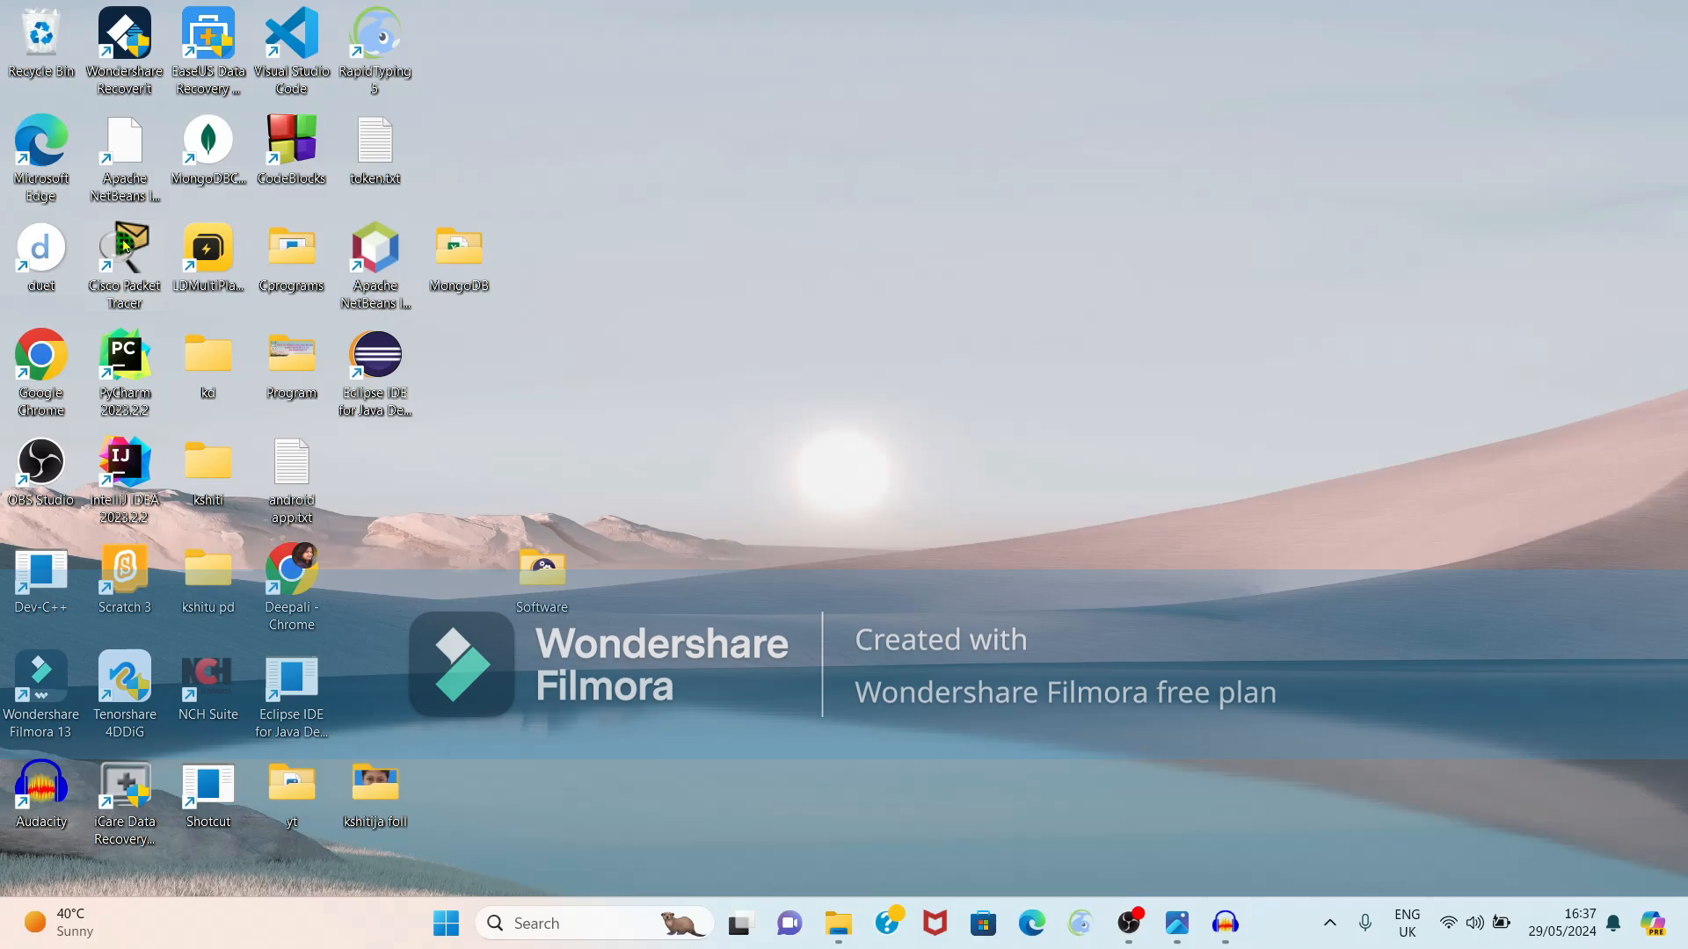
# Launch Cisco Packet Tracer, clear the magnifier window, and place a 2960 switch near the centre of the logical workspace.
pyautogui.doubleClick(126, 246)
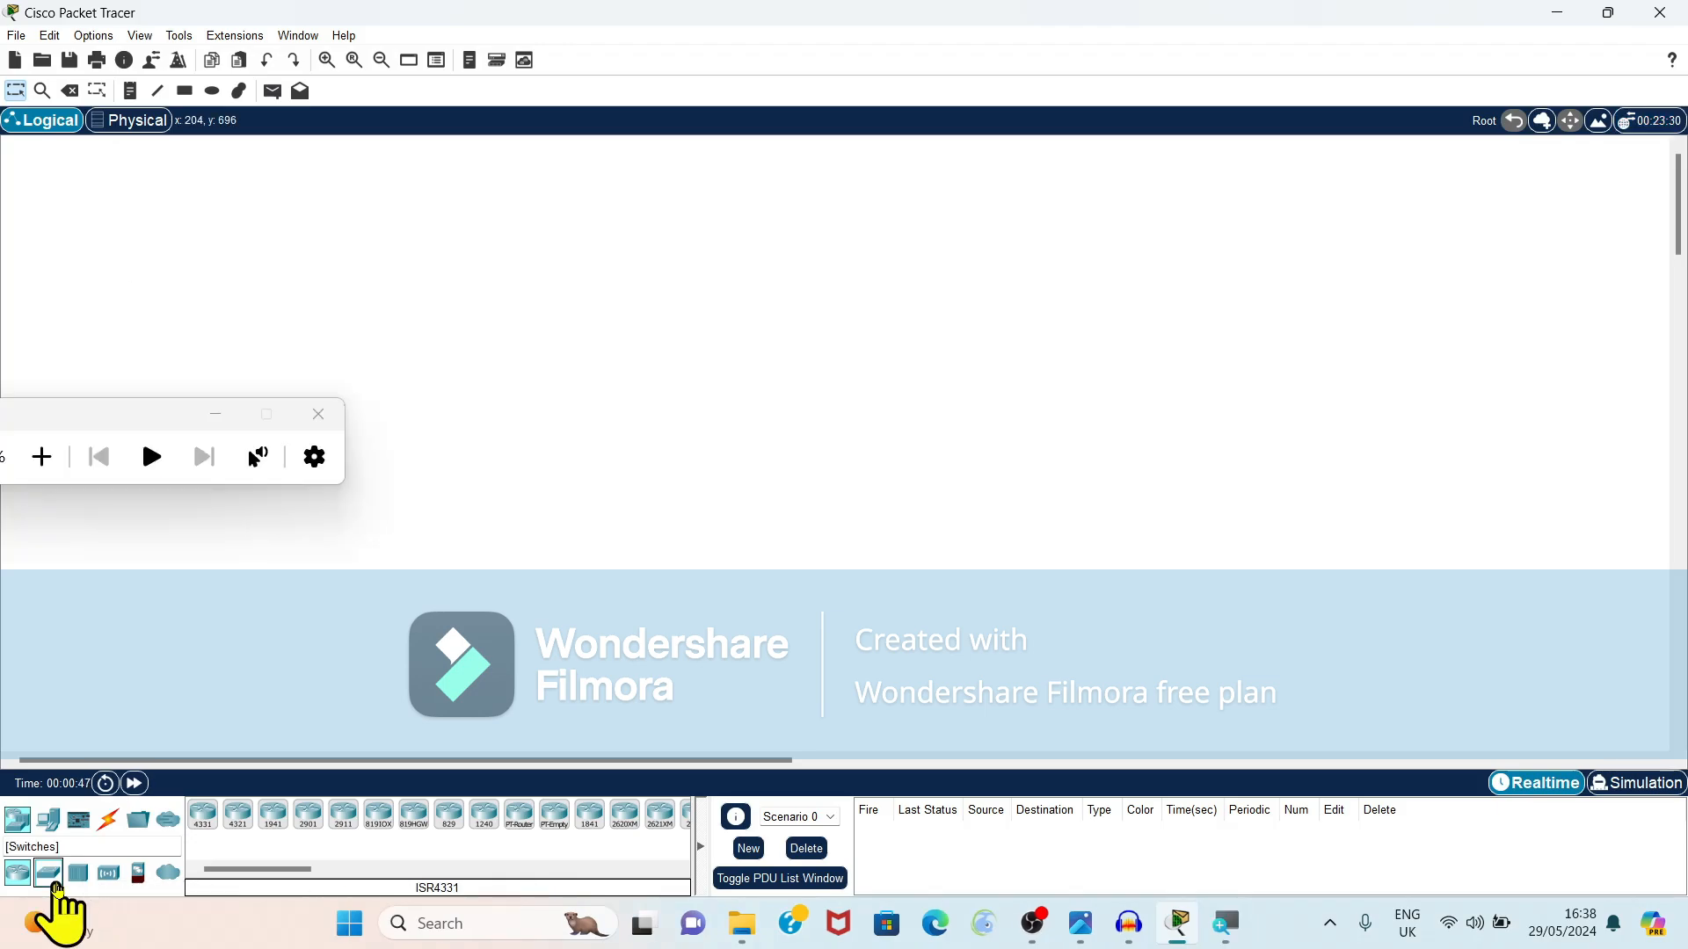
pyautogui.click(53, 881)
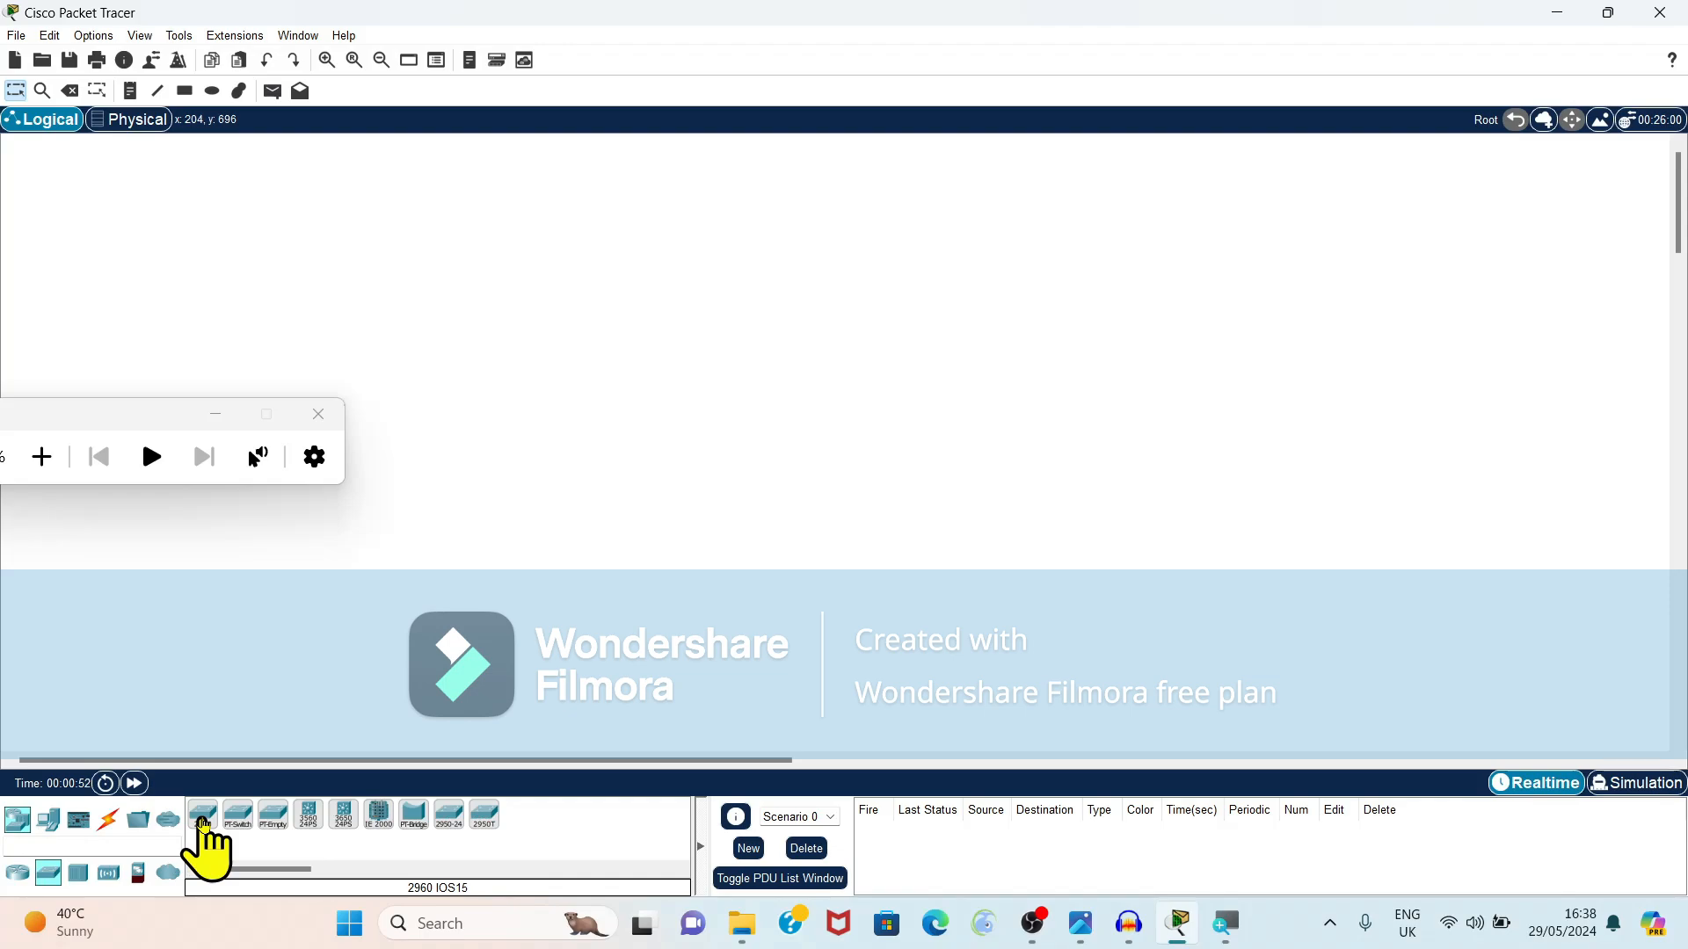
pyautogui.moveTo(204, 827); pyautogui.dragTo(794, 430)
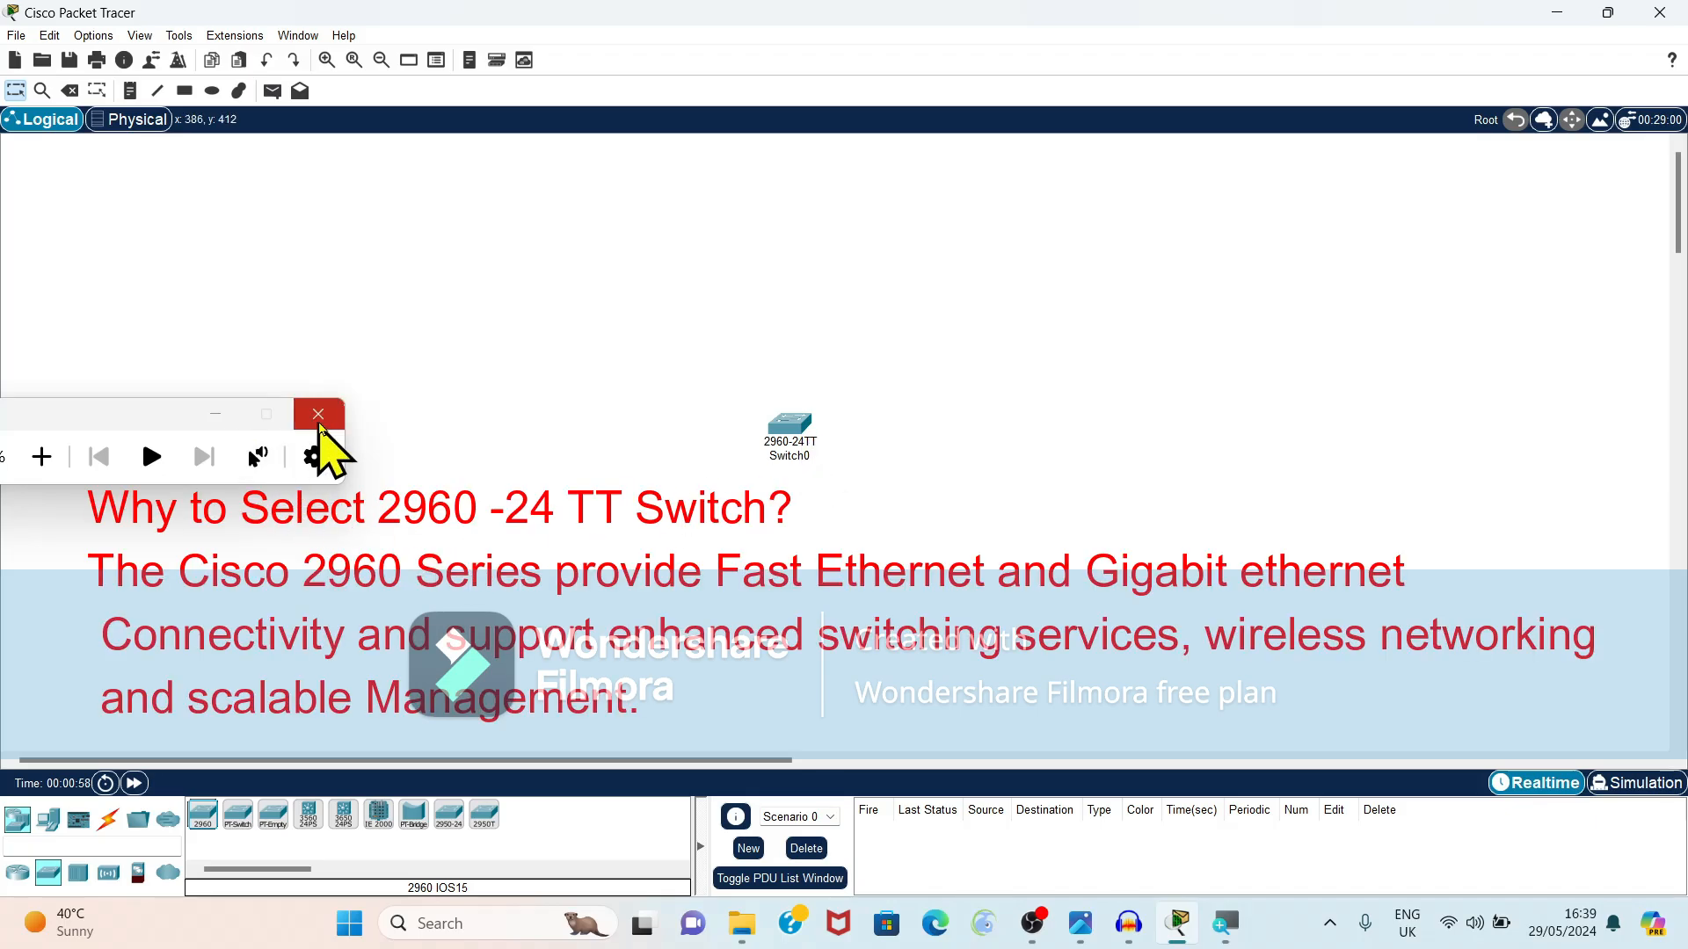
pyautogui.click(319, 415)
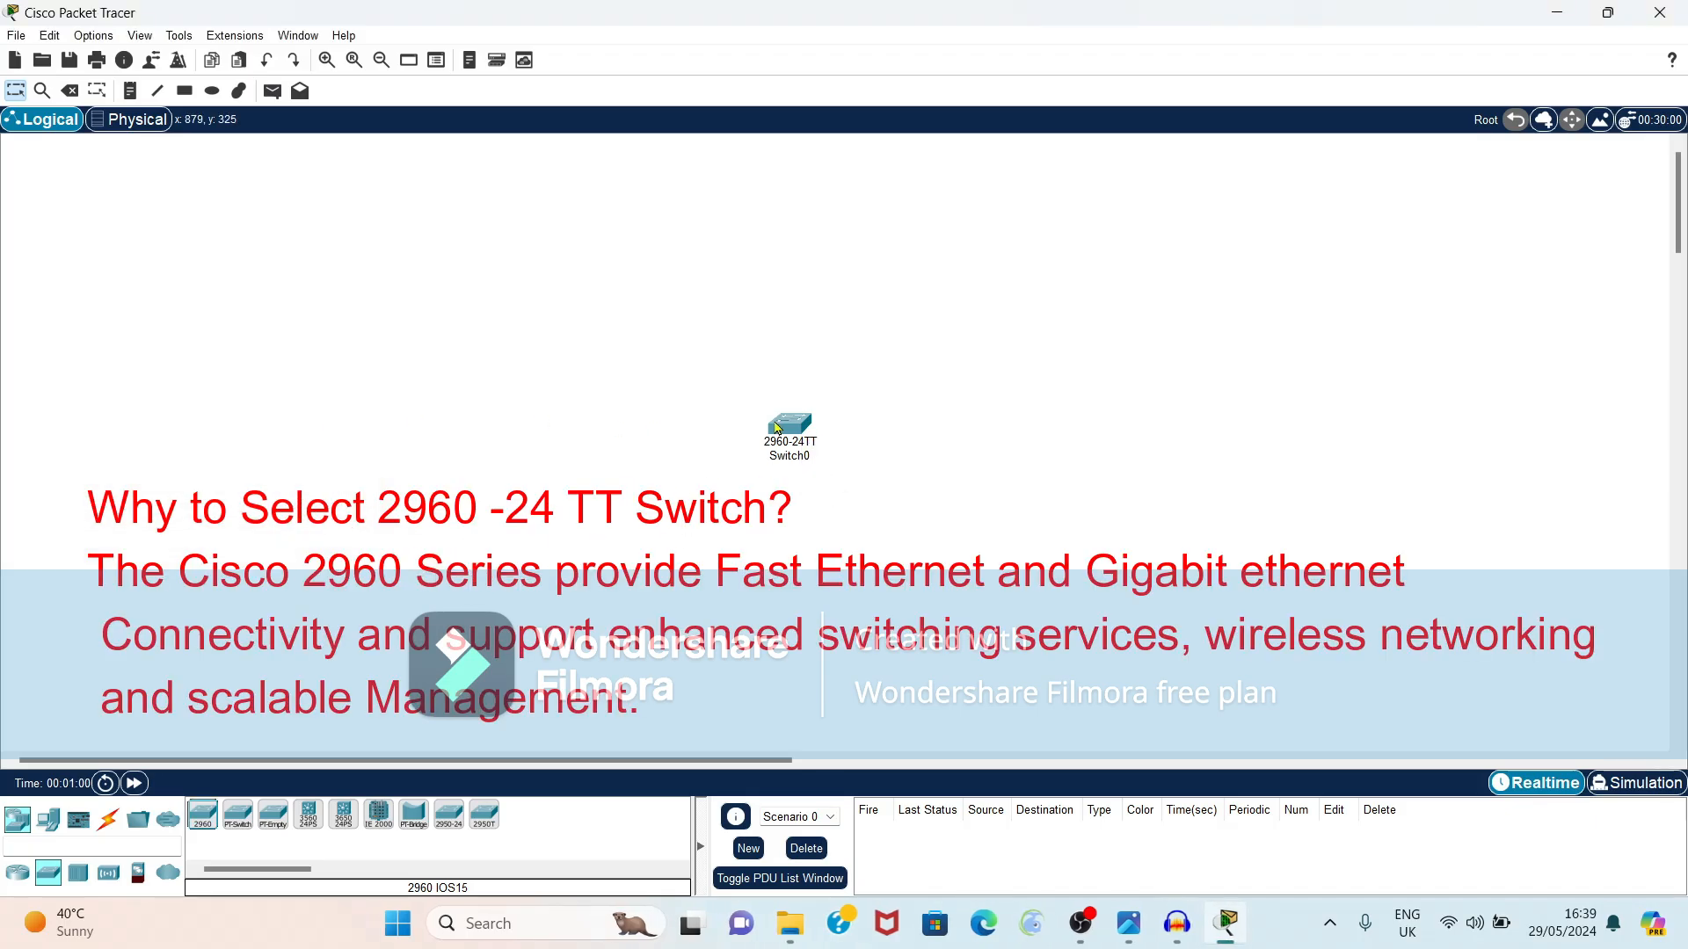
pyautogui.moveTo(789, 424); pyautogui.dragTo(711, 418)
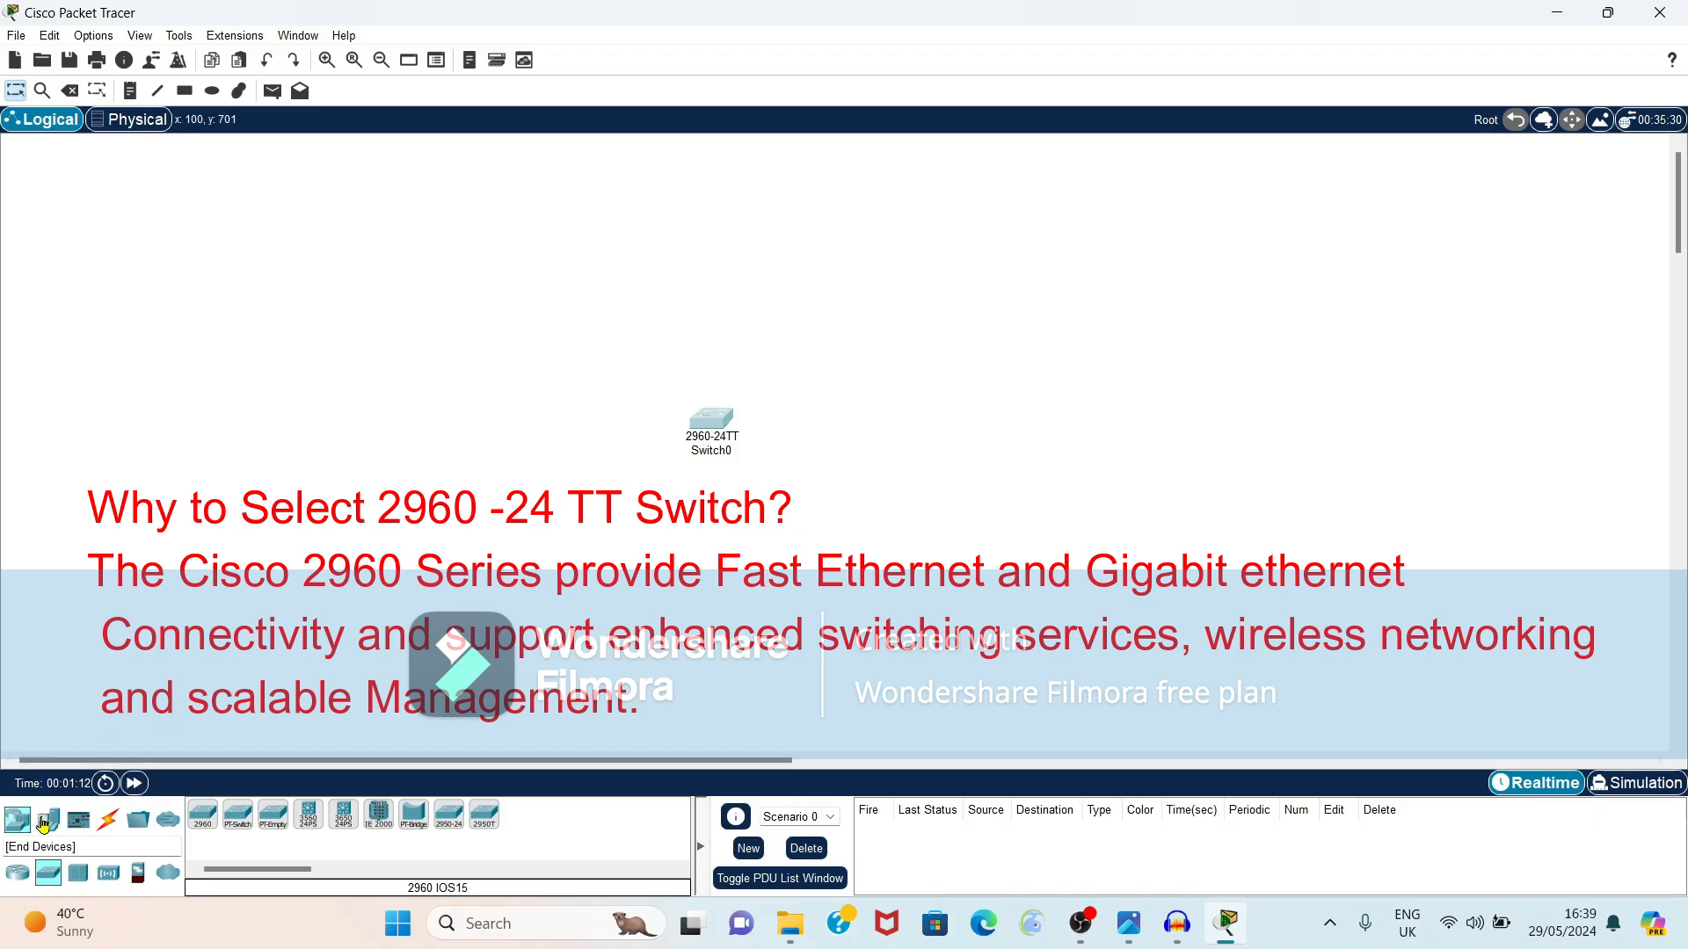
# Place four PC end devices around the switch, two above it and two below it.
pyautogui.click(46, 824)
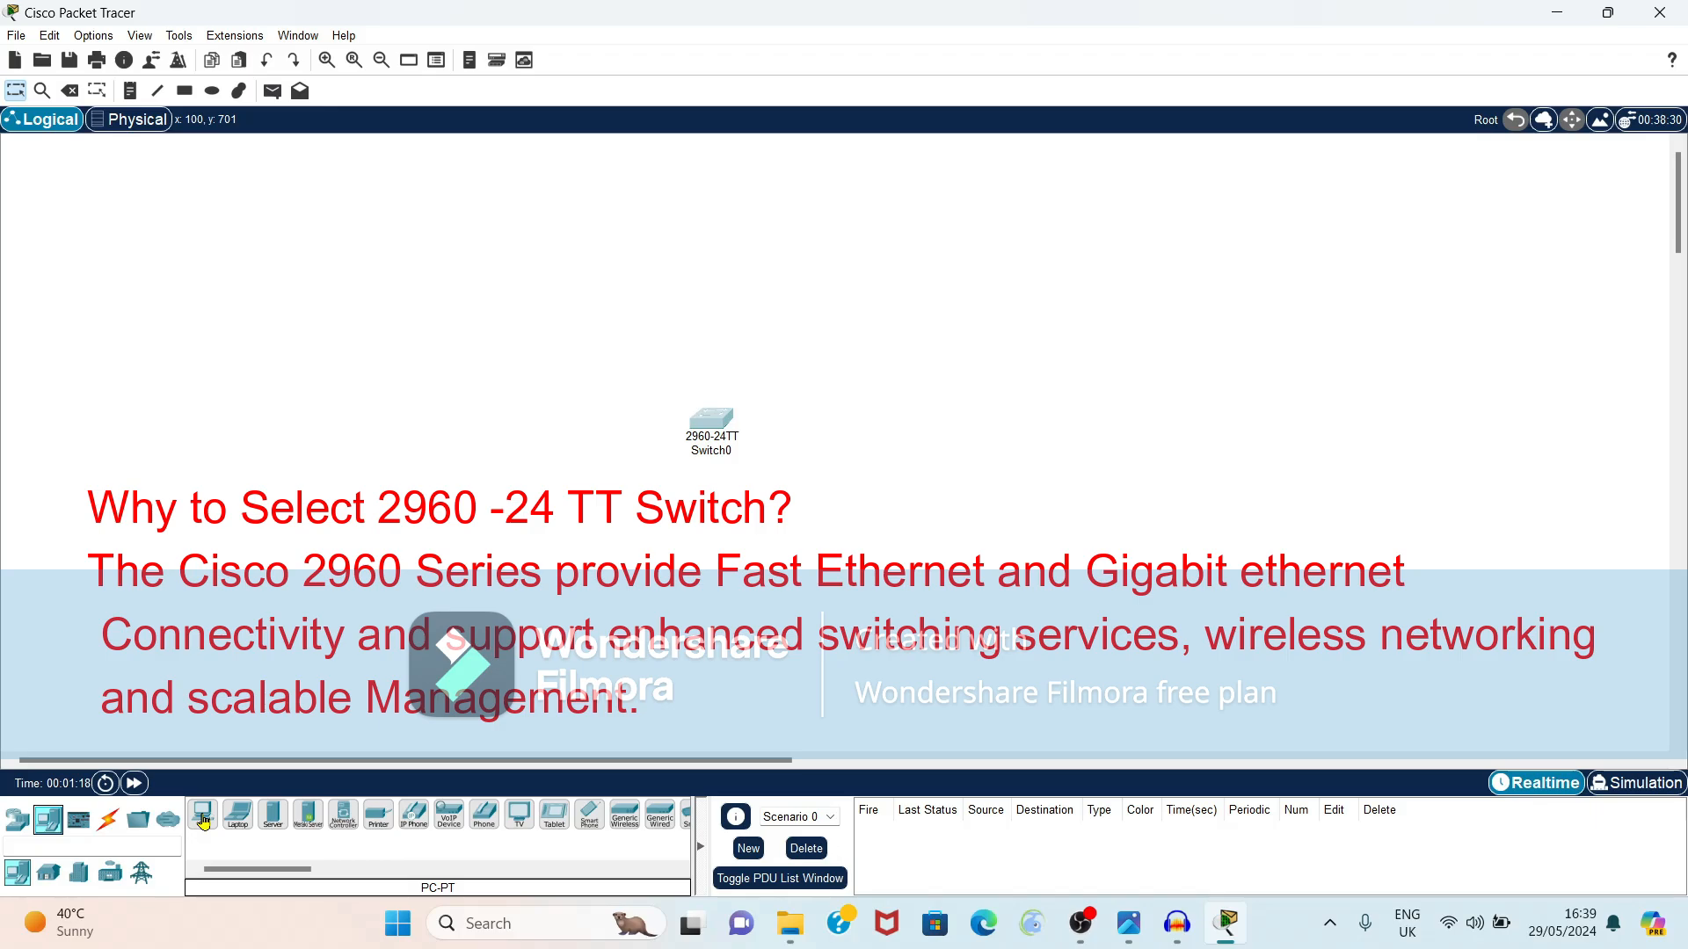
pyautogui.click(204, 820)
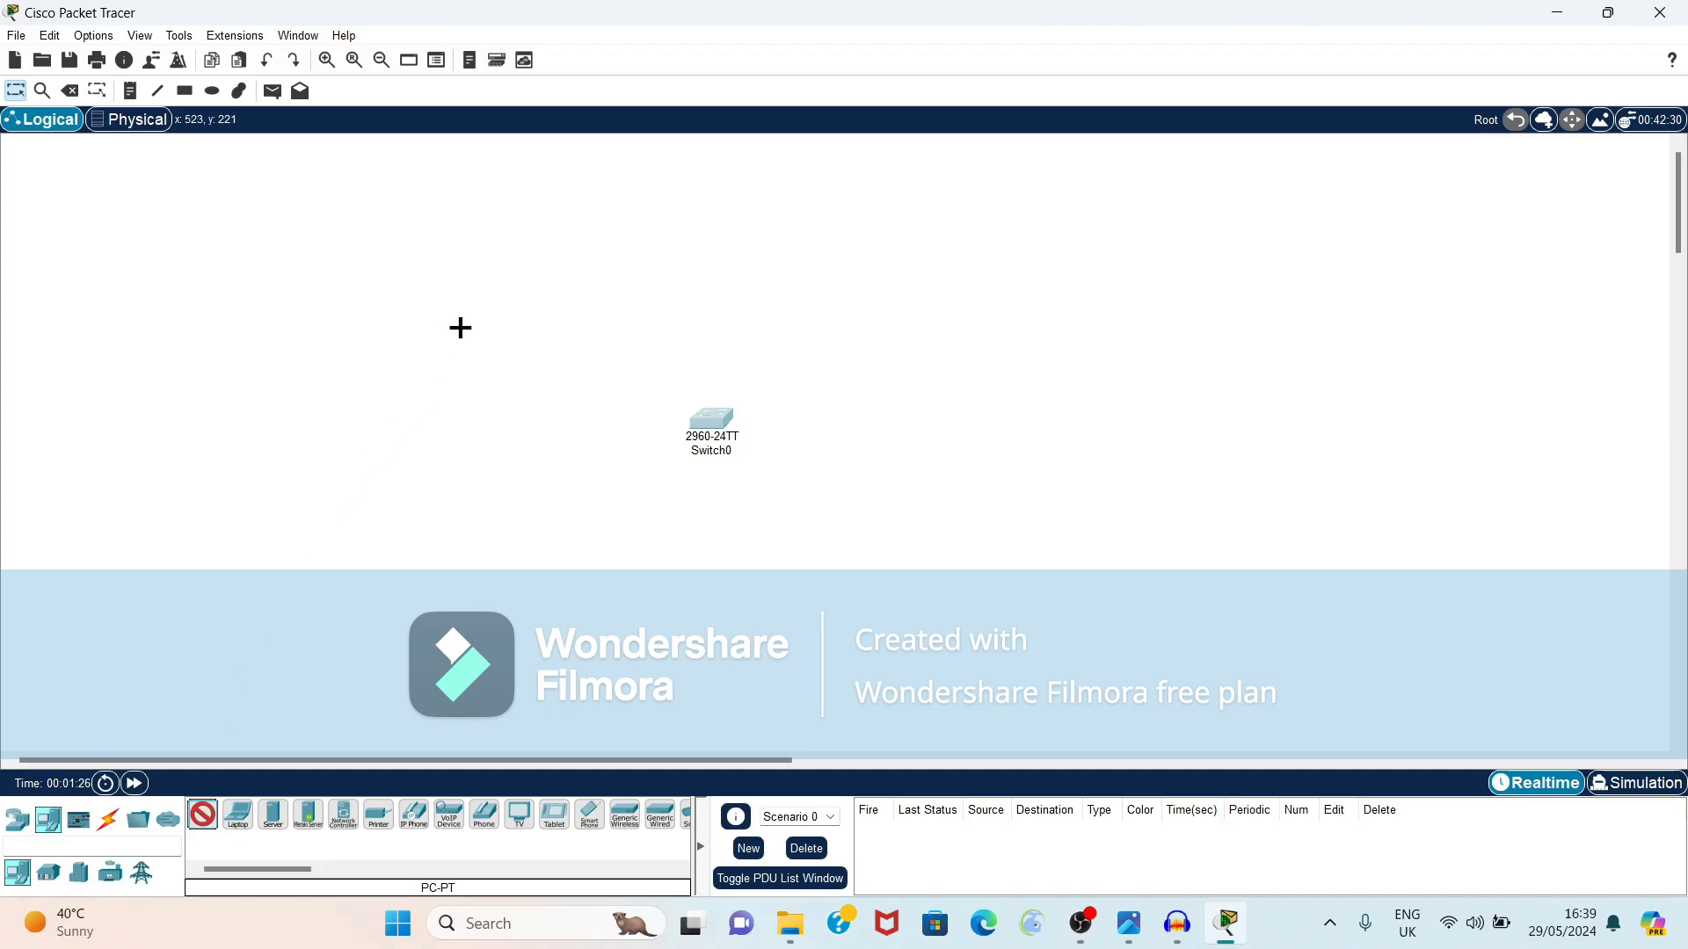
pyautogui.click(468, 331)
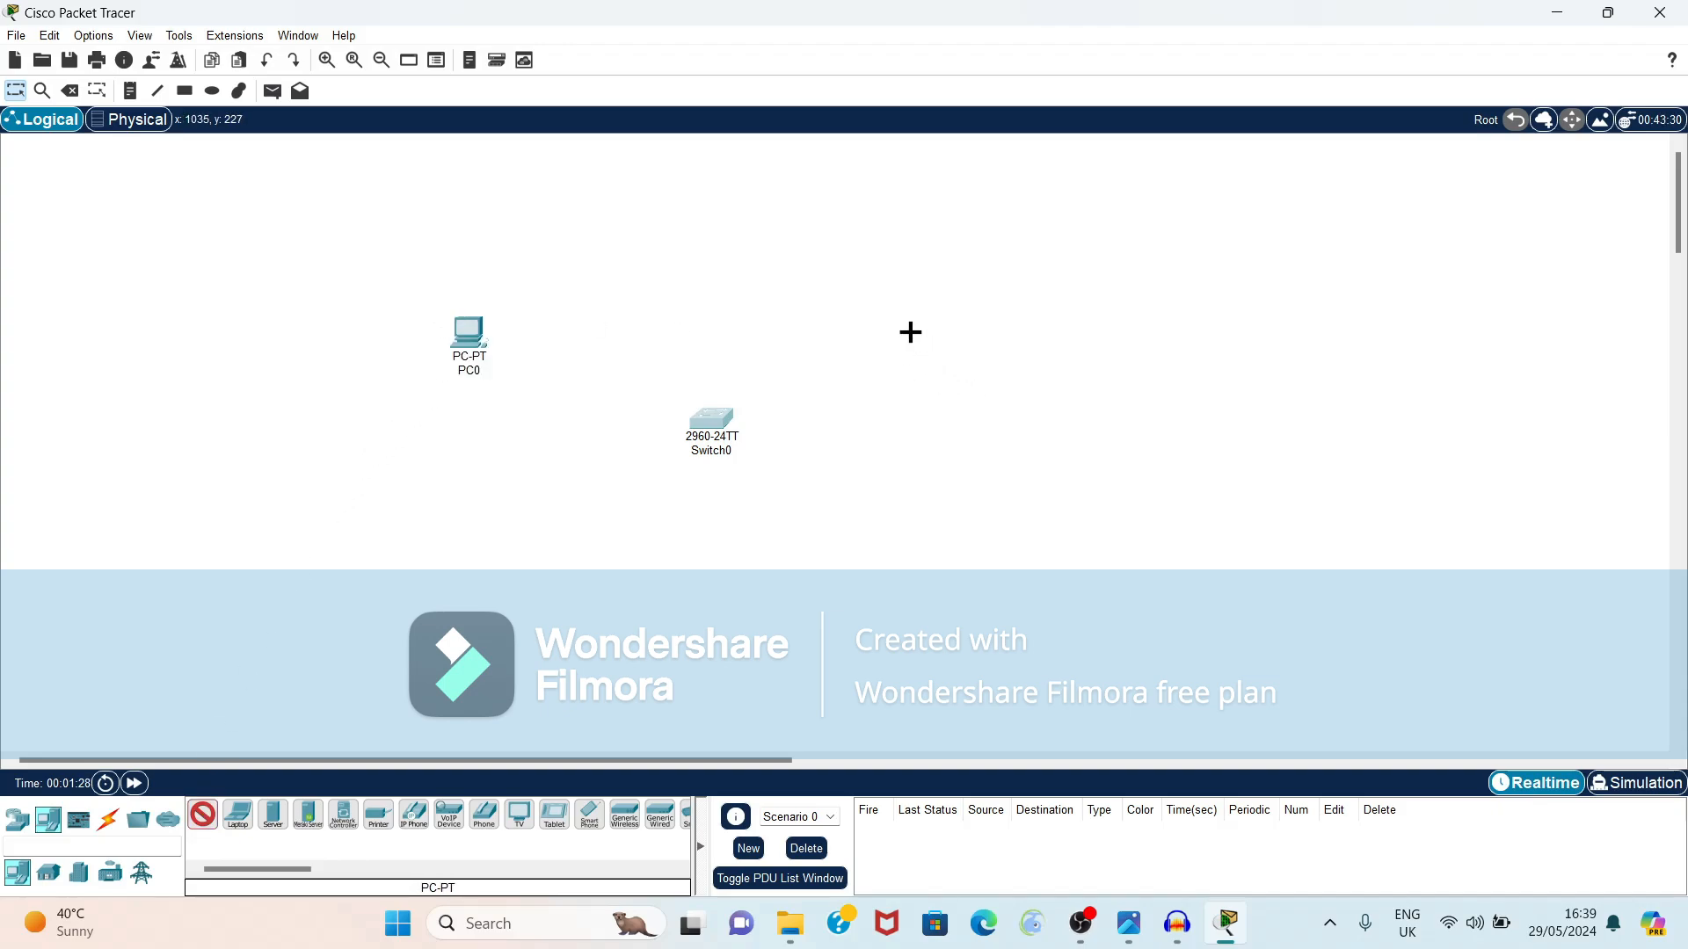
pyautogui.click(913, 297)
pyautogui.click(500, 557)
pyautogui.click(953, 573)
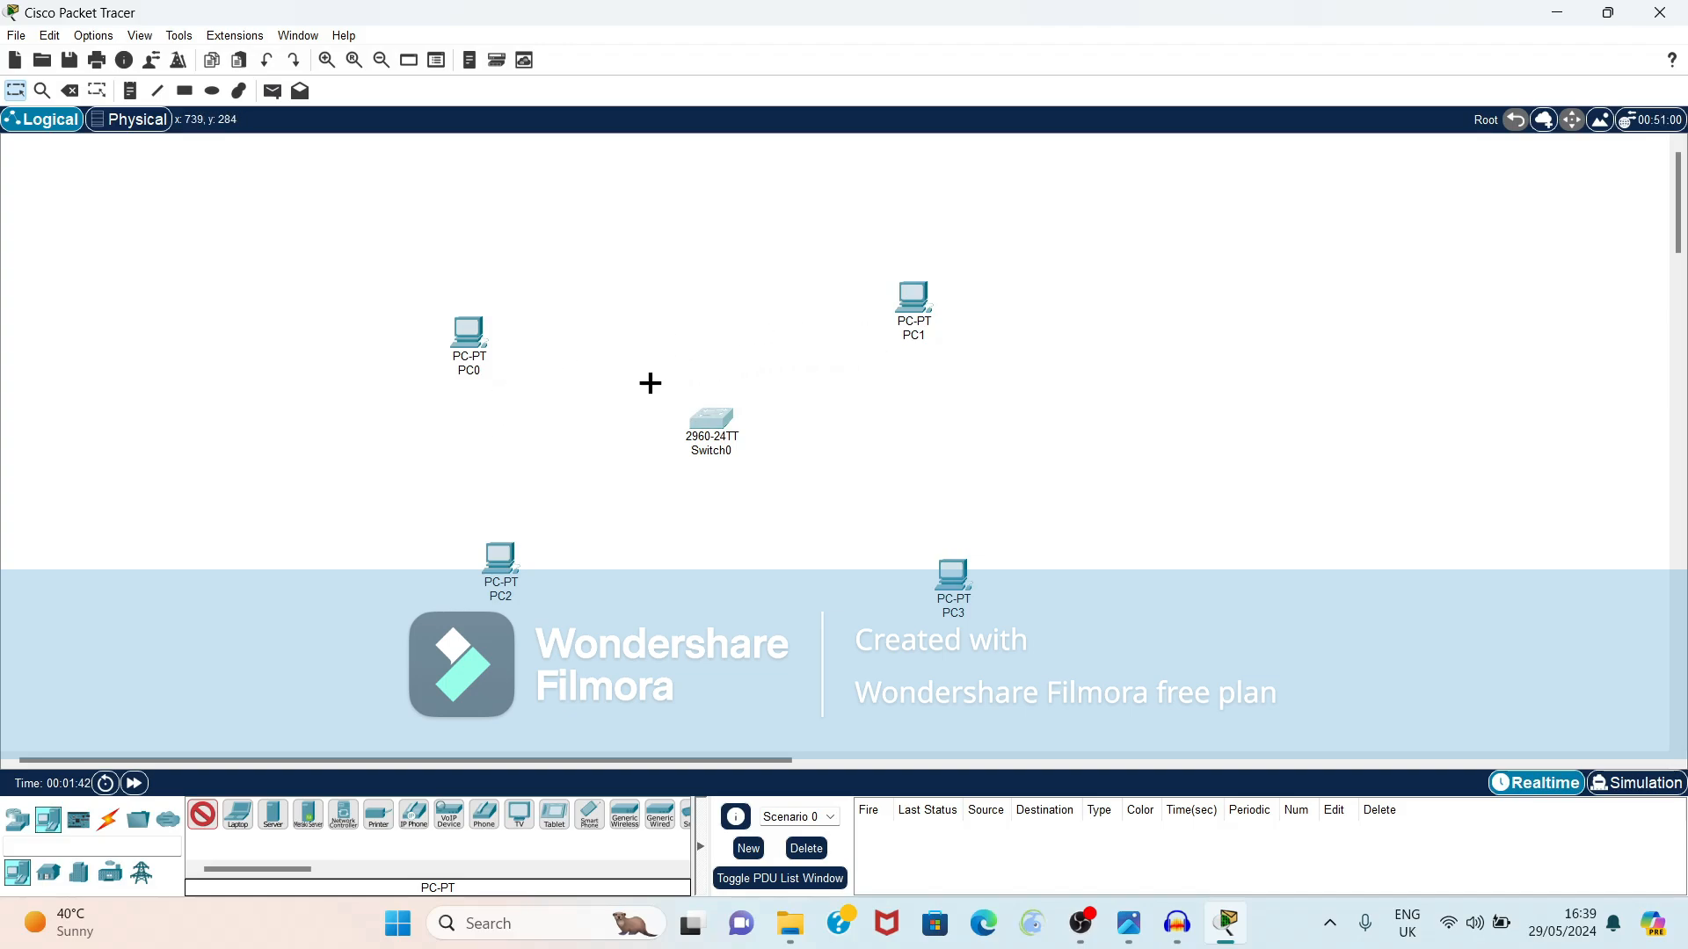
pyautogui.click(210, 826)
pyautogui.click(210, 827)
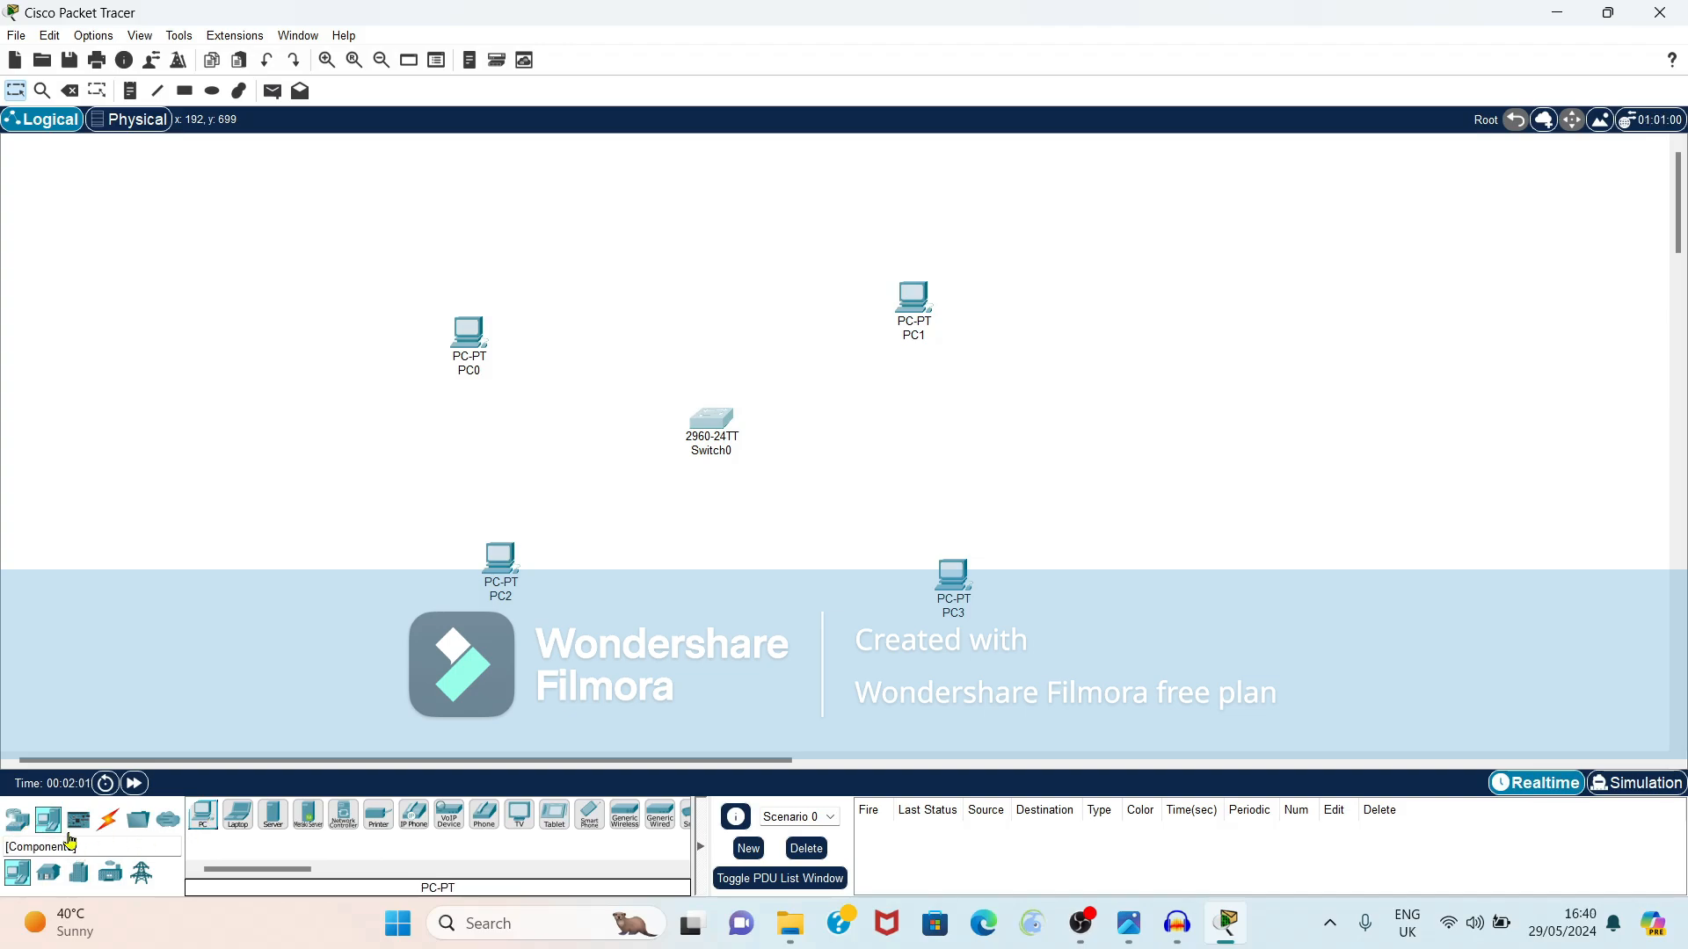
# Add a 2811 router to the workspace, to the right of the switch and PCs.
pyautogui.click(16, 829)
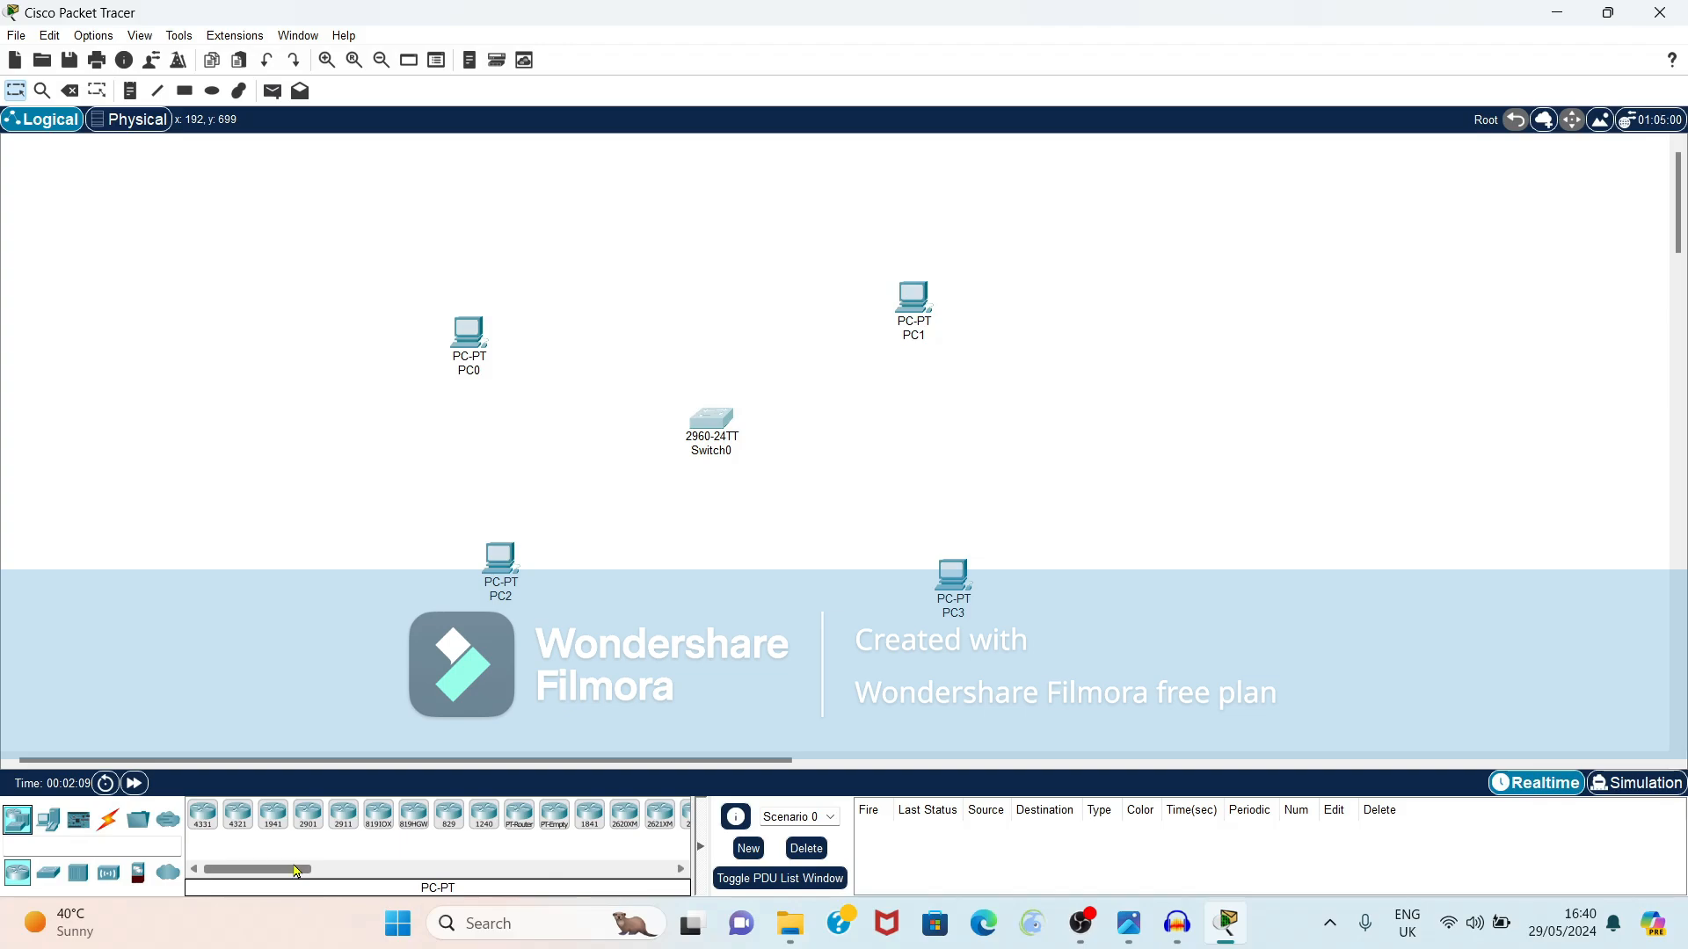
pyautogui.moveTo(296, 871); pyautogui.dragTo(349, 875)
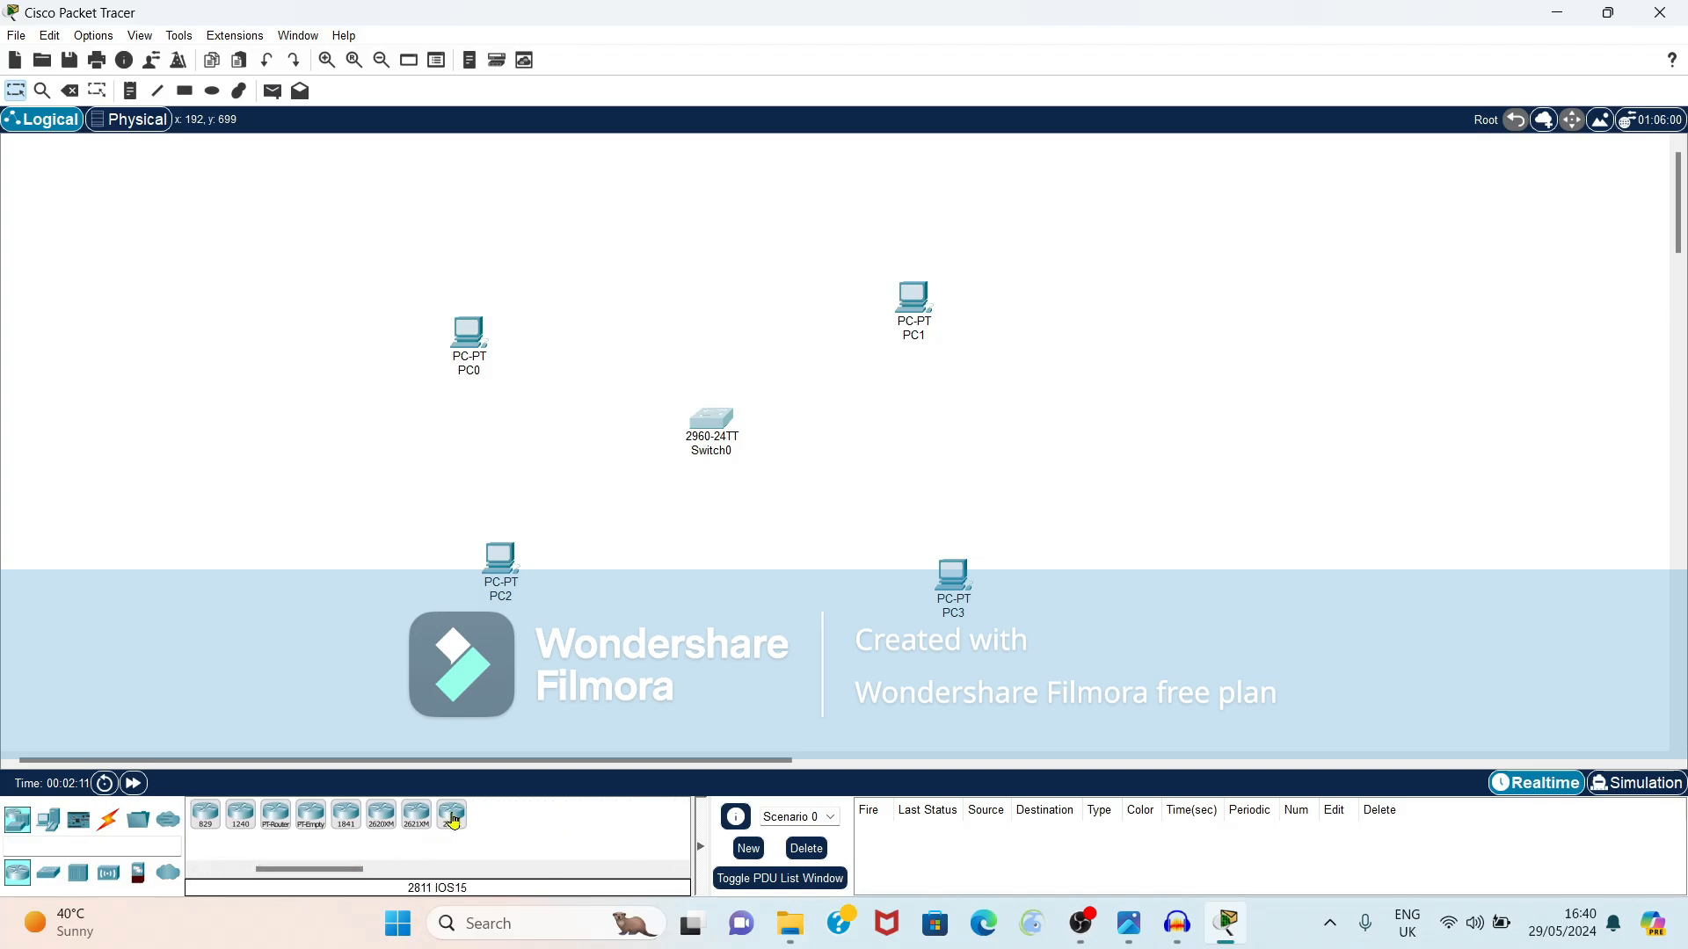
pyautogui.moveTo(452, 816); pyautogui.dragTo(1185, 432)
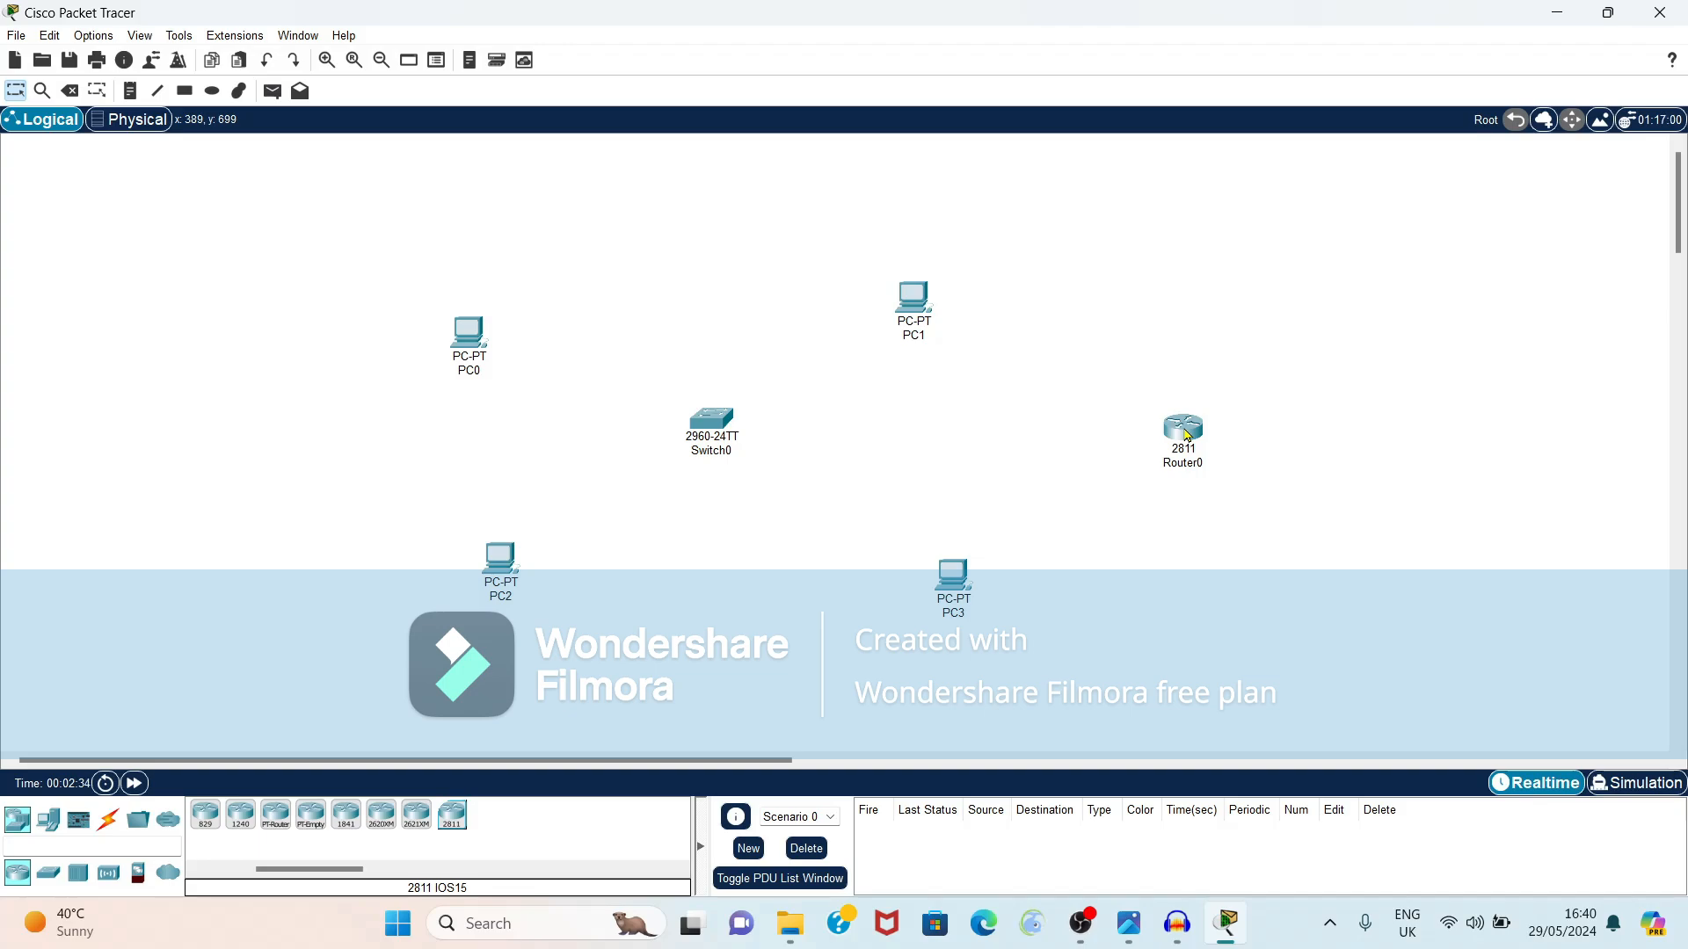
# Connect PC0 to the switch using the automatically chosen connection type.
pyautogui.click(108, 820)
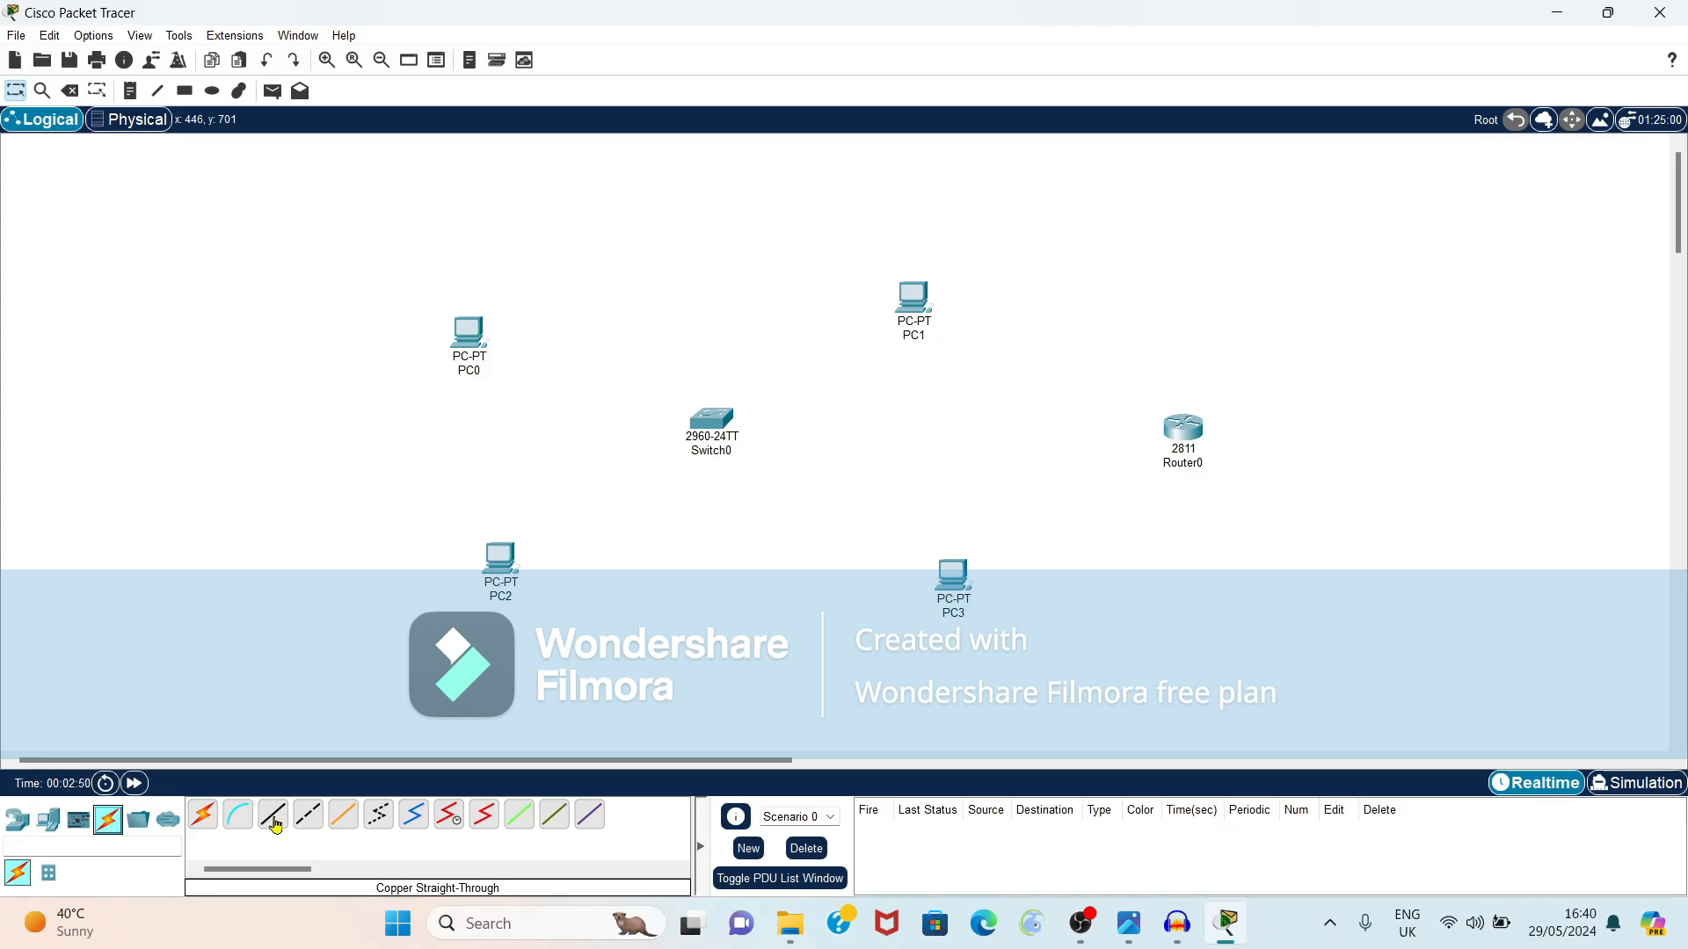
pyautogui.click(274, 816)
pyautogui.click(201, 822)
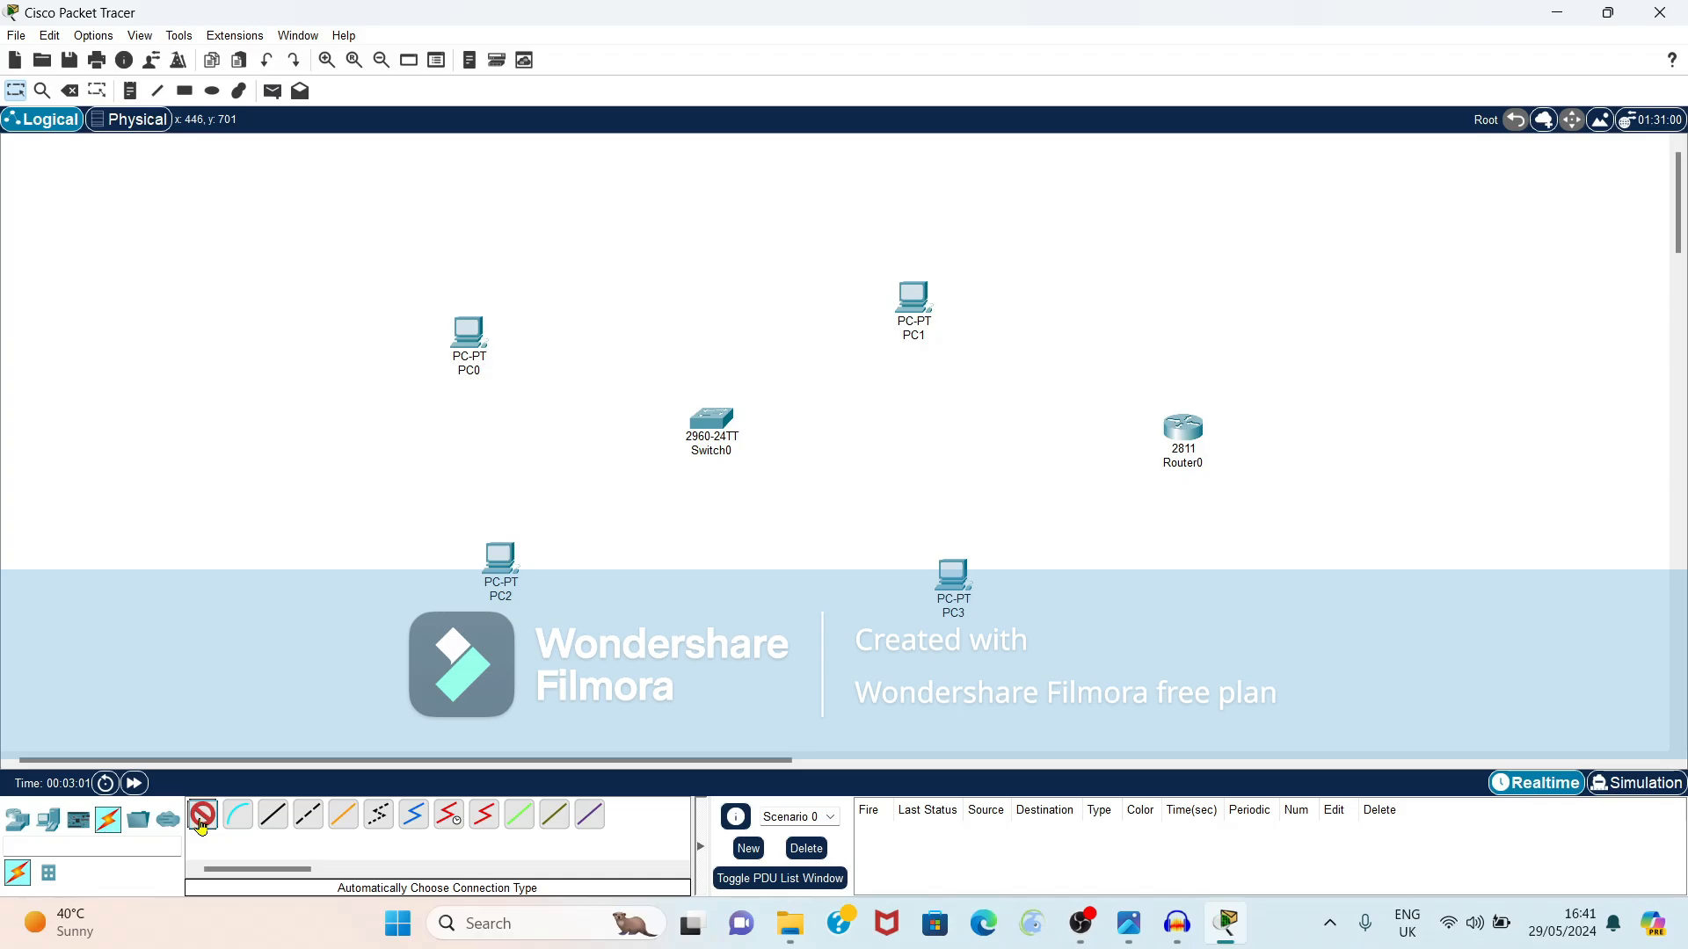
pyautogui.moveTo(704, 431)
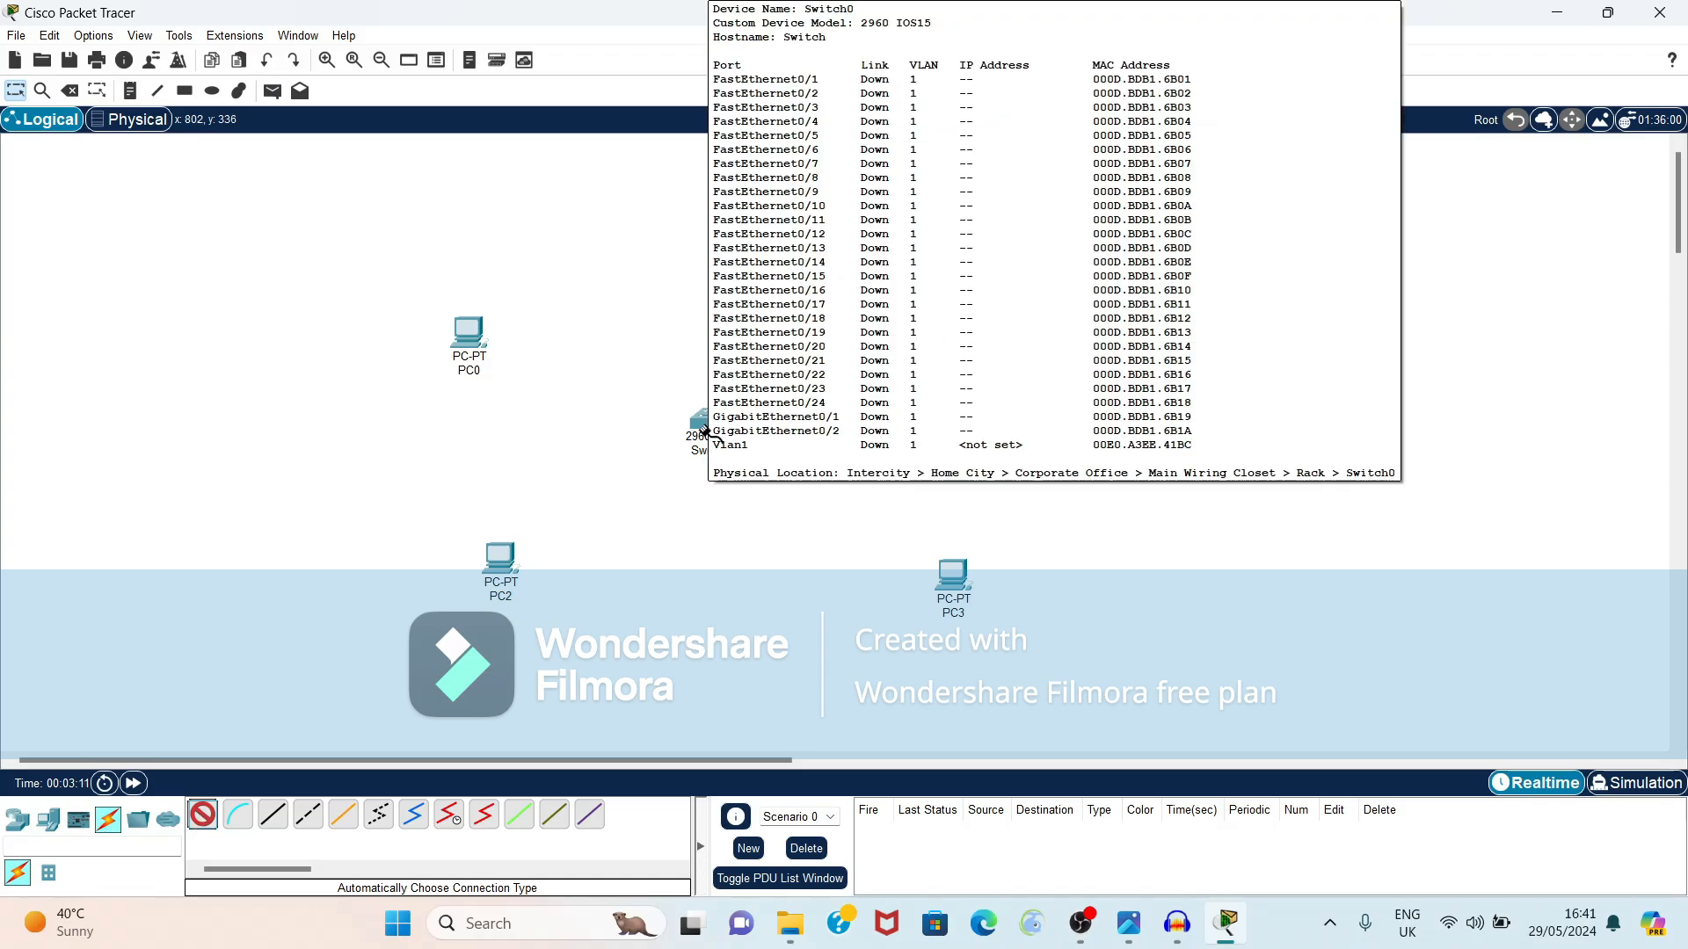
pyautogui.click(477, 341)
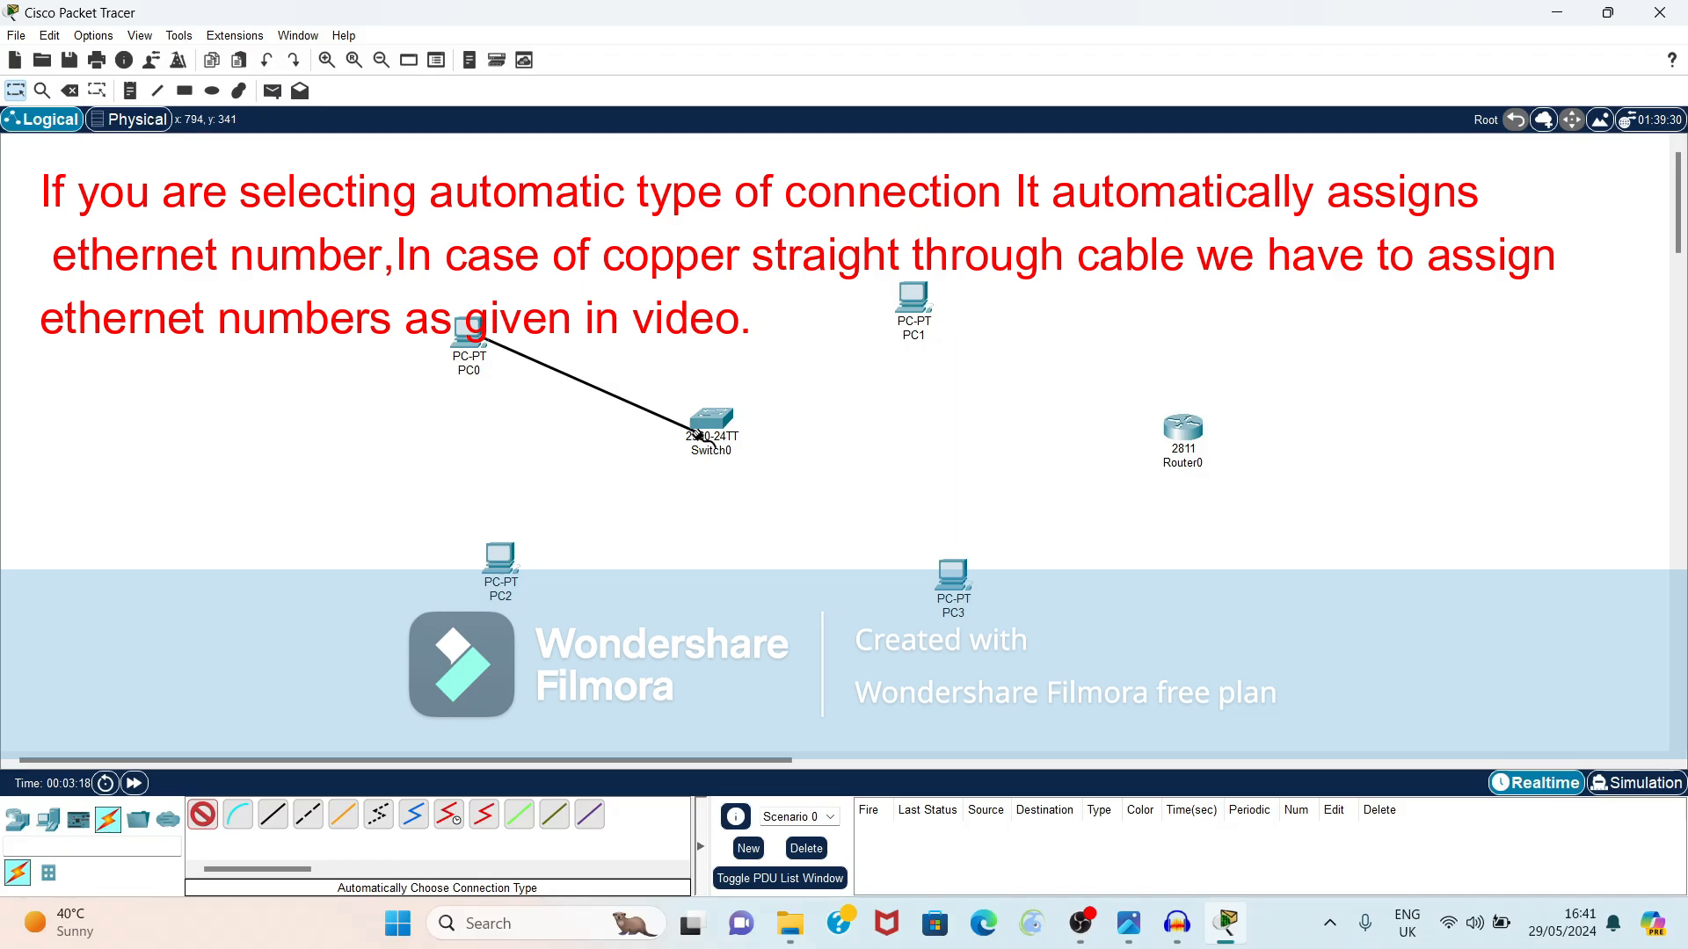
pyautogui.click(711, 422)
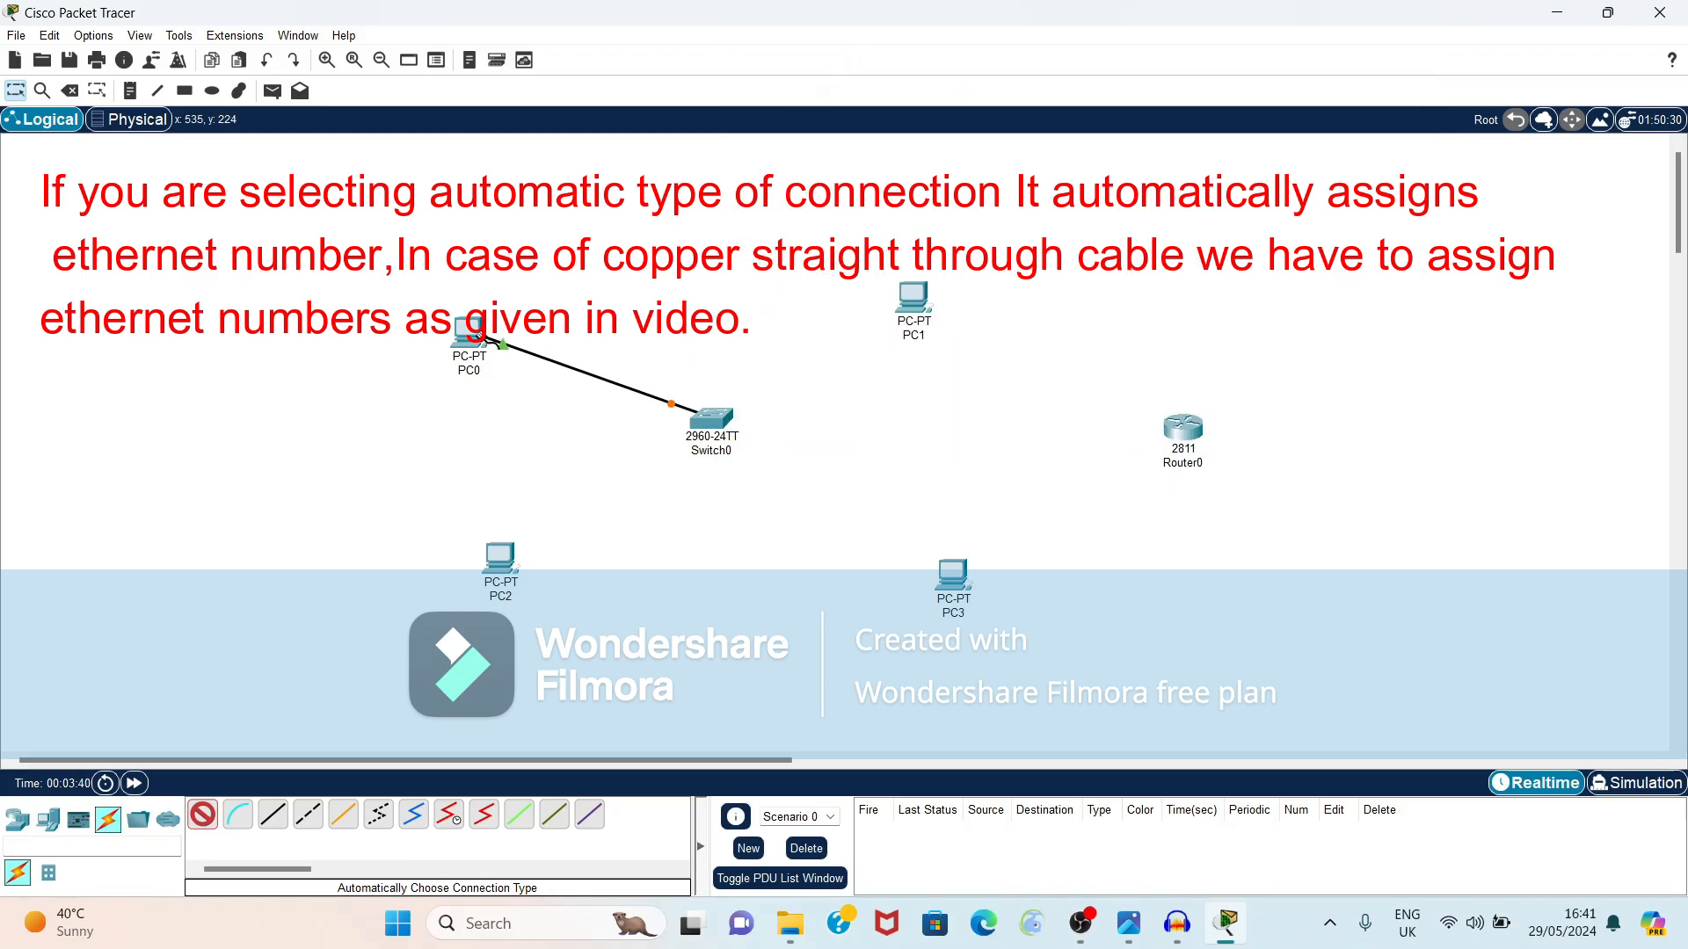
pyautogui.moveTo(719, 449)
# Connect PC1's FastEthernet0 port to the switch's FastEthernet0/2 port with a copper straight-through cable.
pyautogui.click(275, 819)
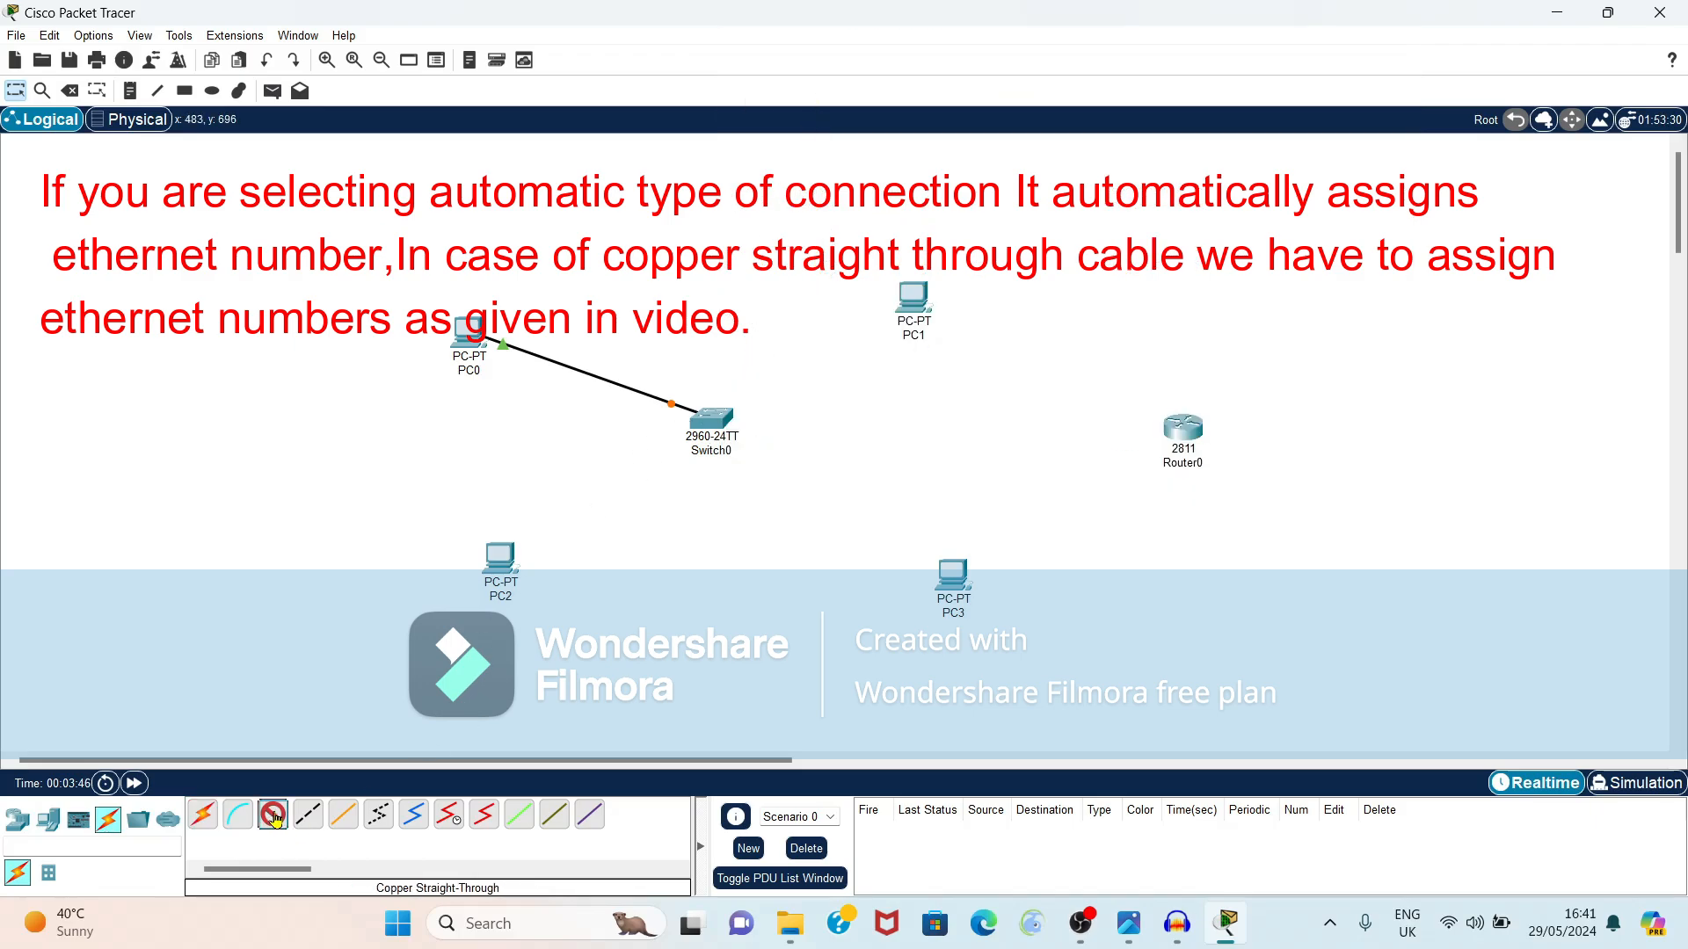
pyautogui.click(908, 314)
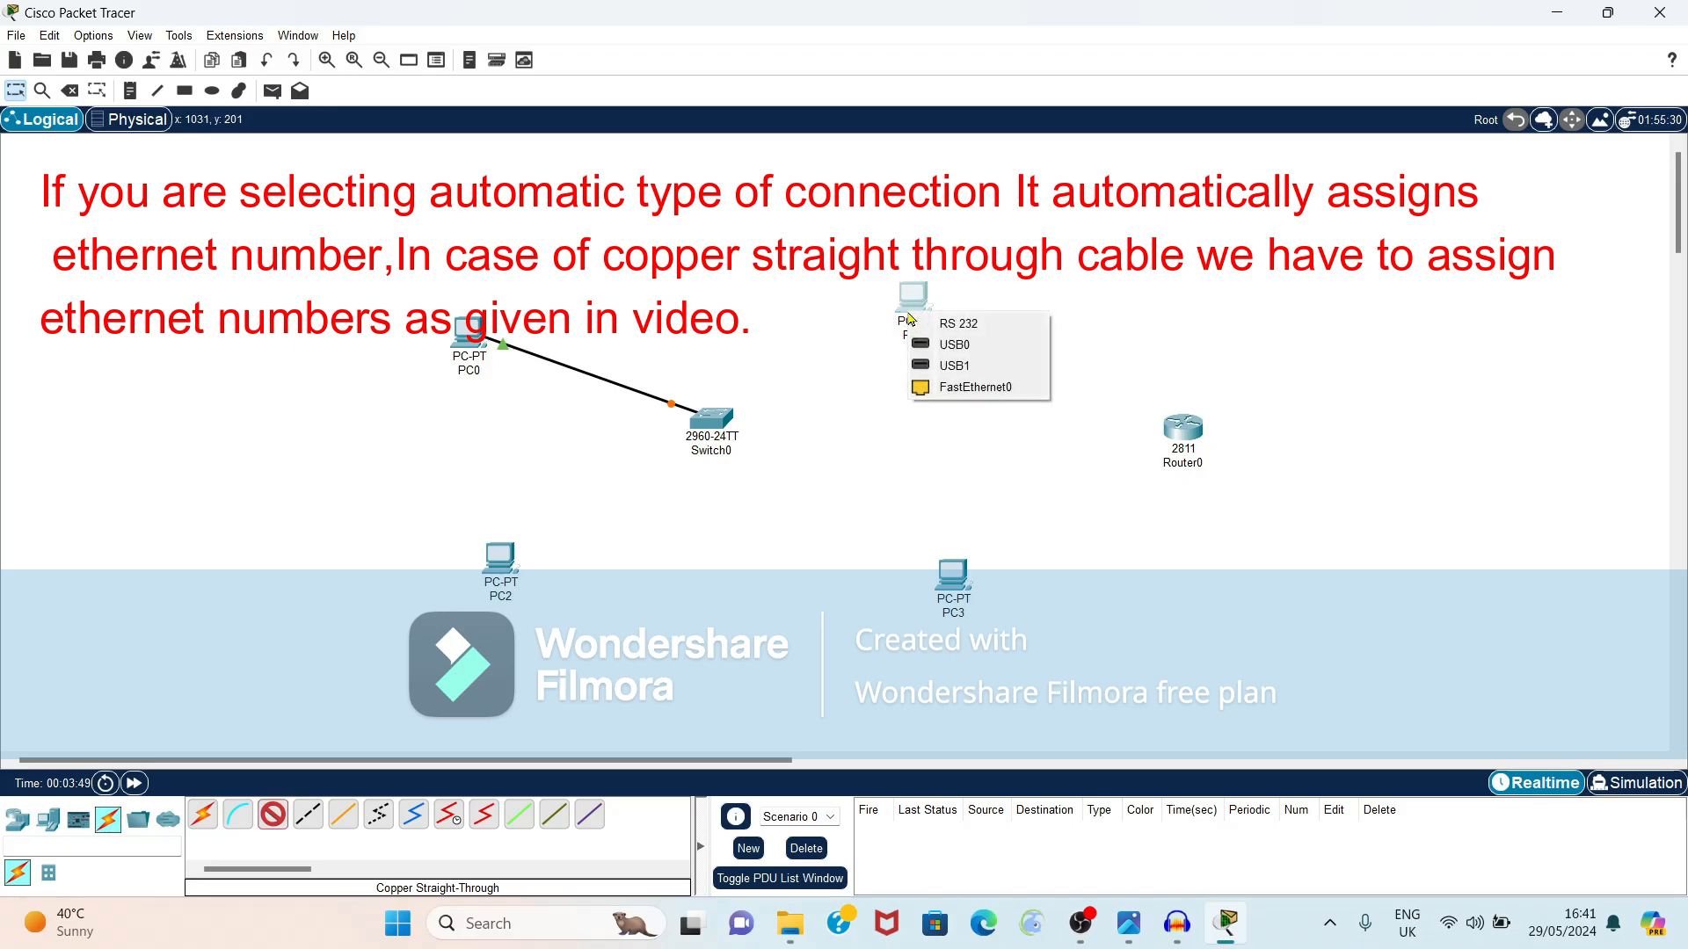
pyautogui.click(963, 387)
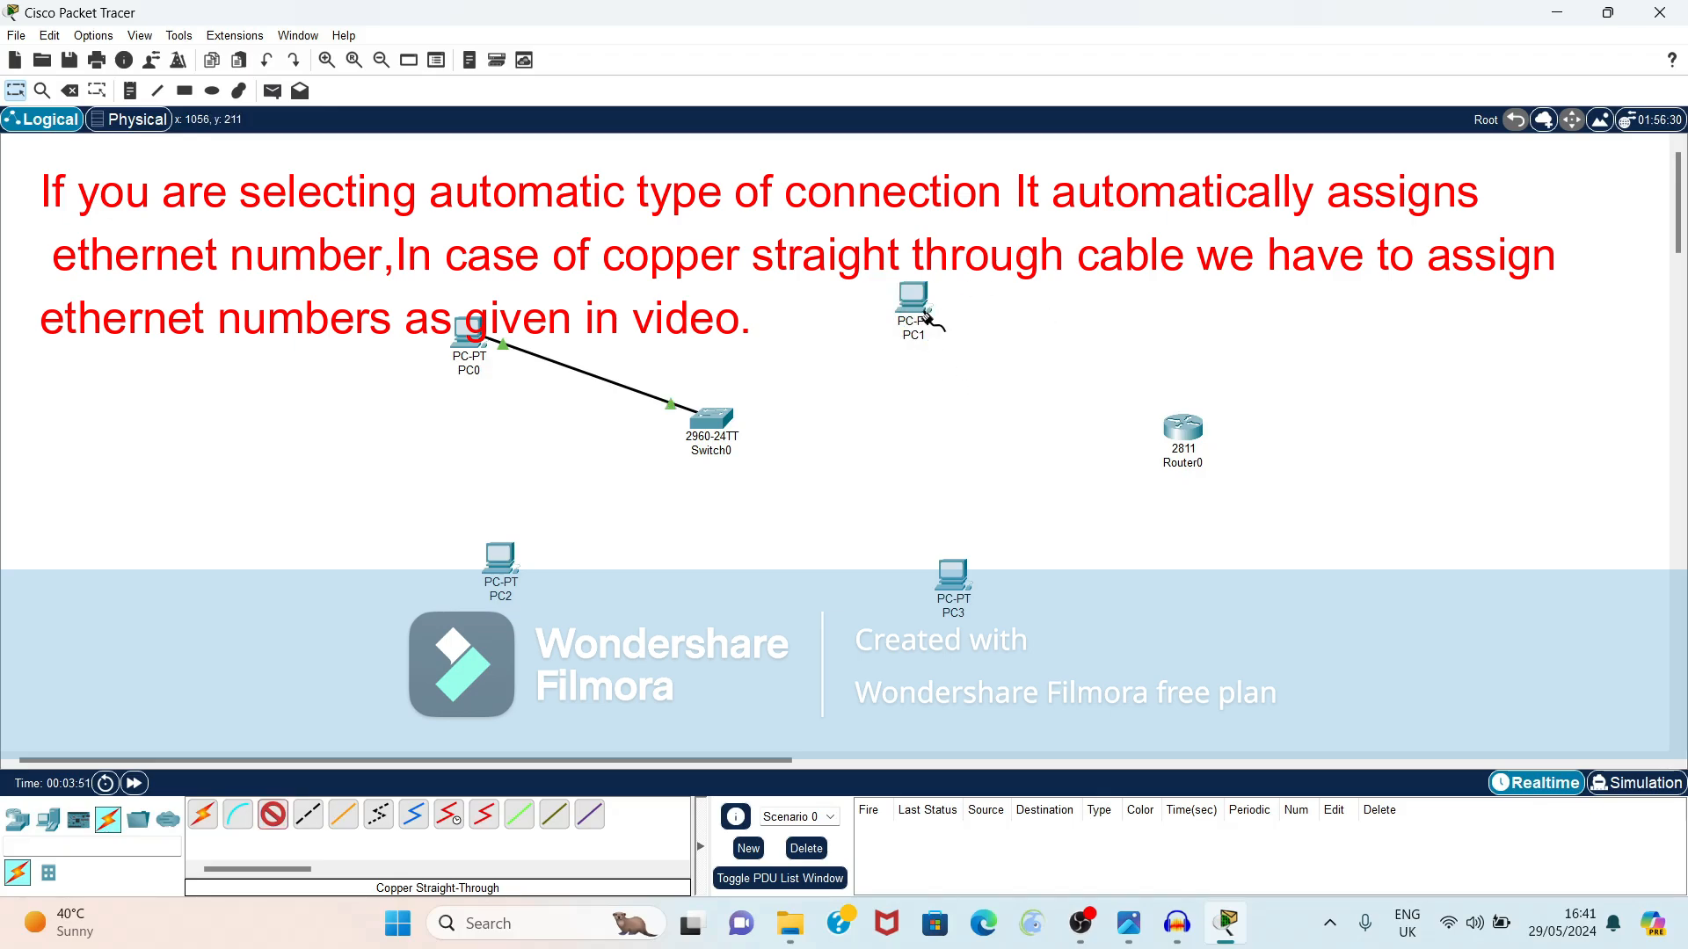
pyautogui.click(719, 429)
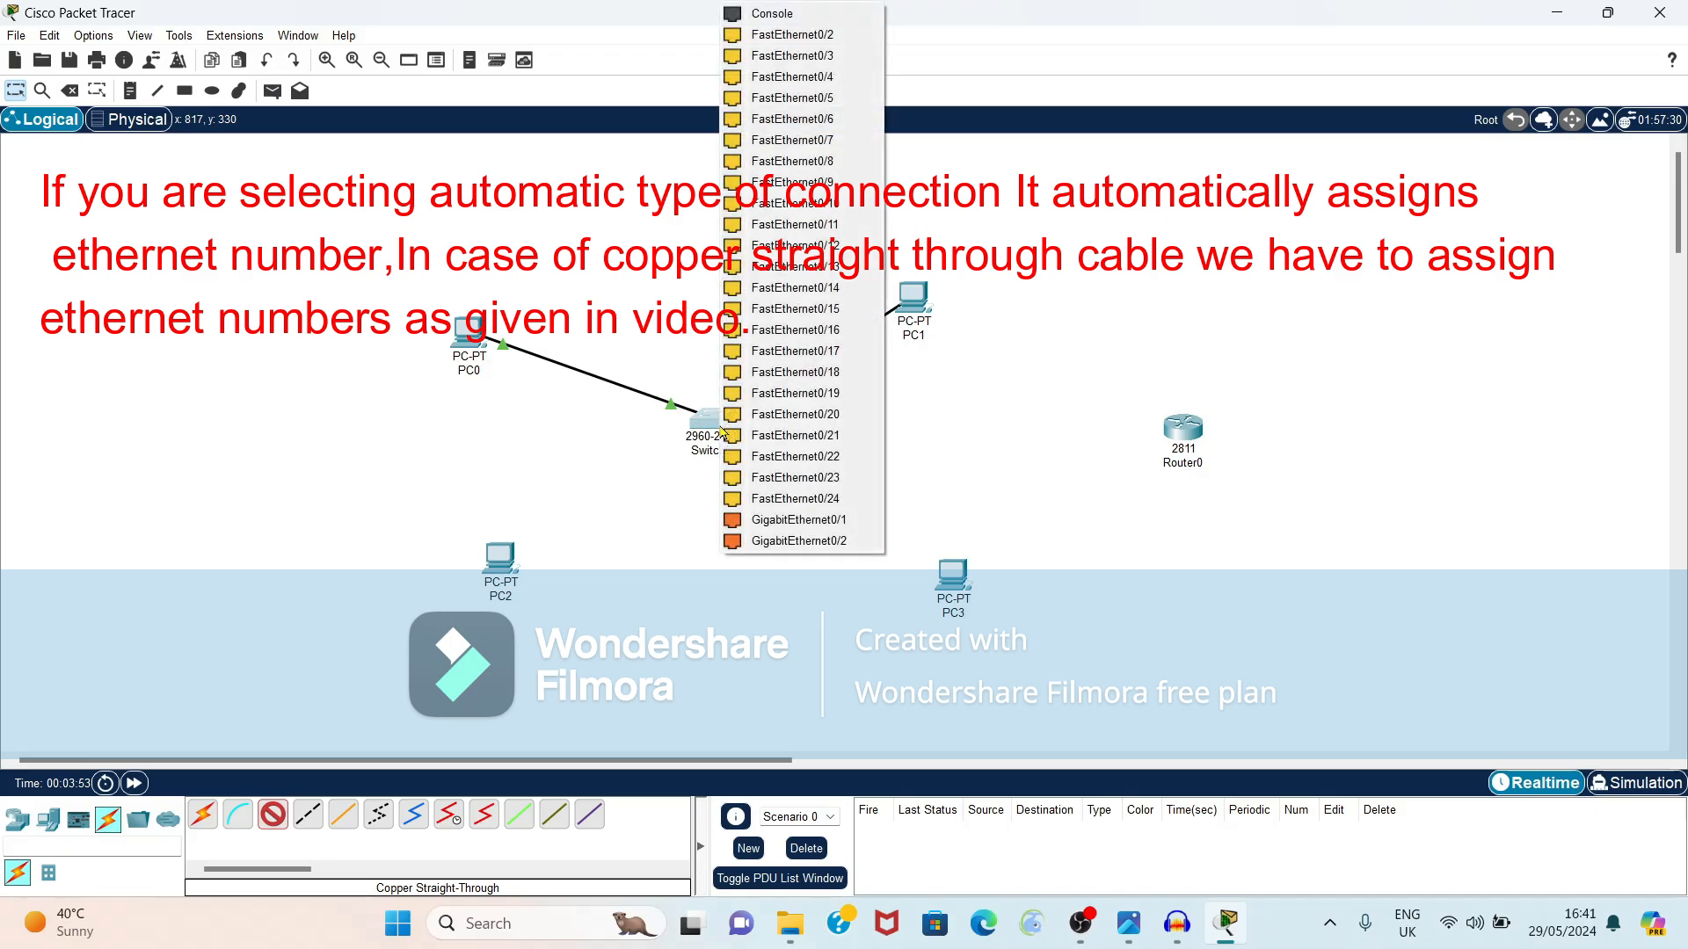
pyautogui.click(831, 39)
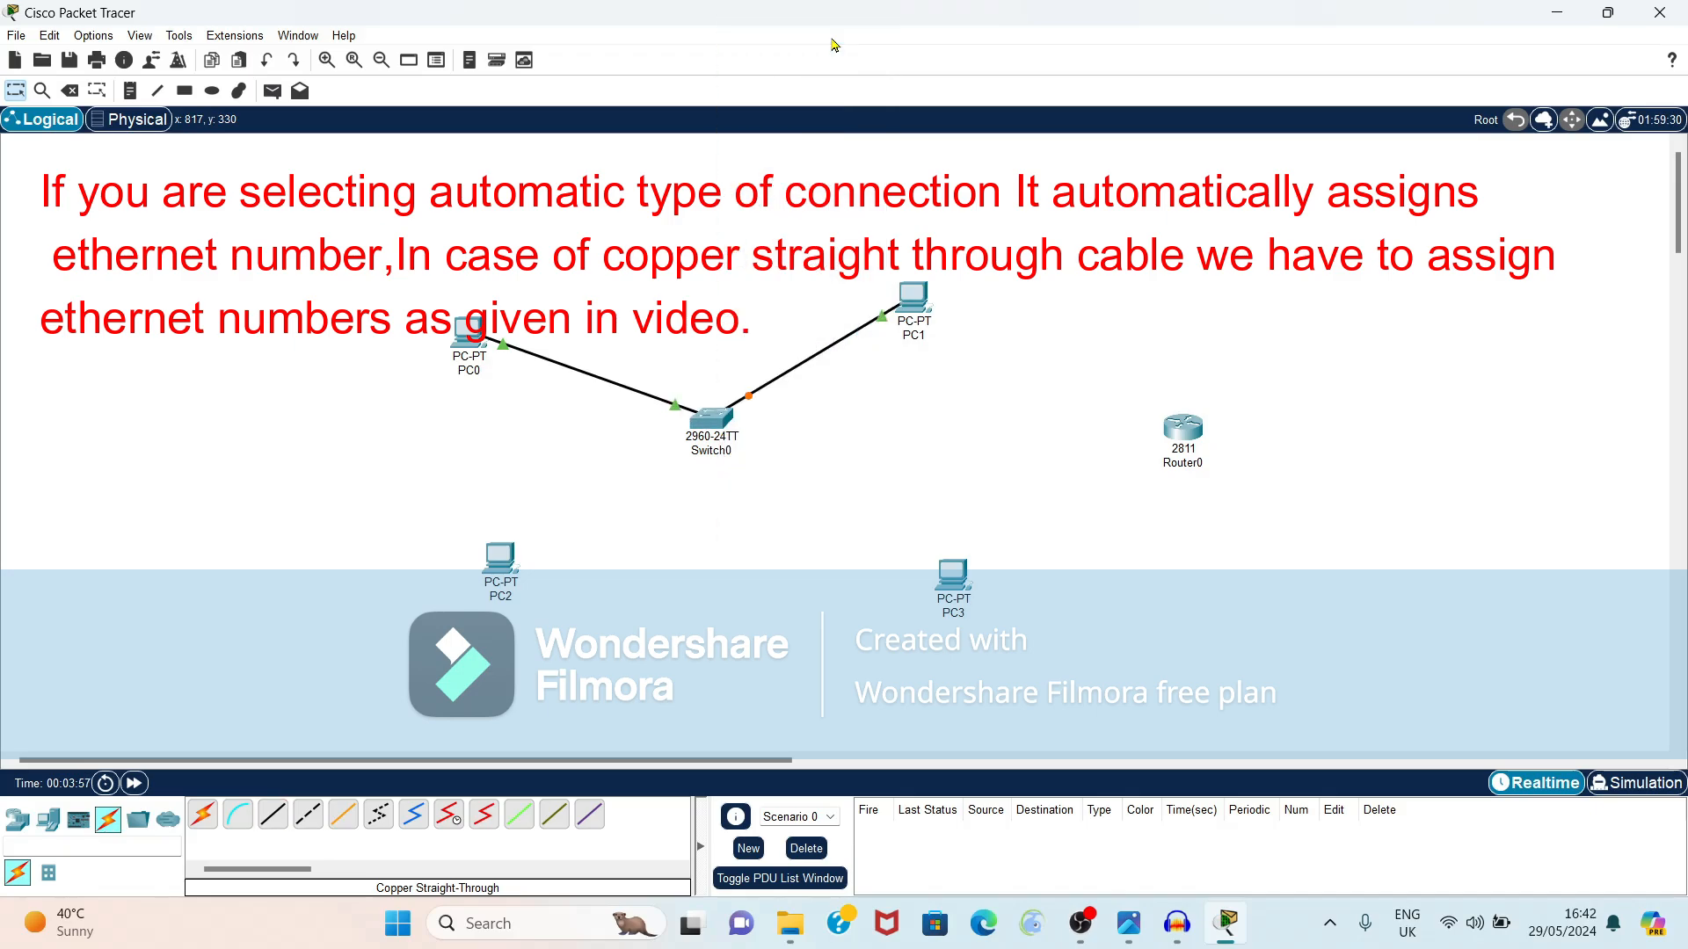
# Connect PC2's FastEthernet0 port to the switch's FastEthernet0/3 port with a copper straight-through cable.
pyautogui.click(500, 556)
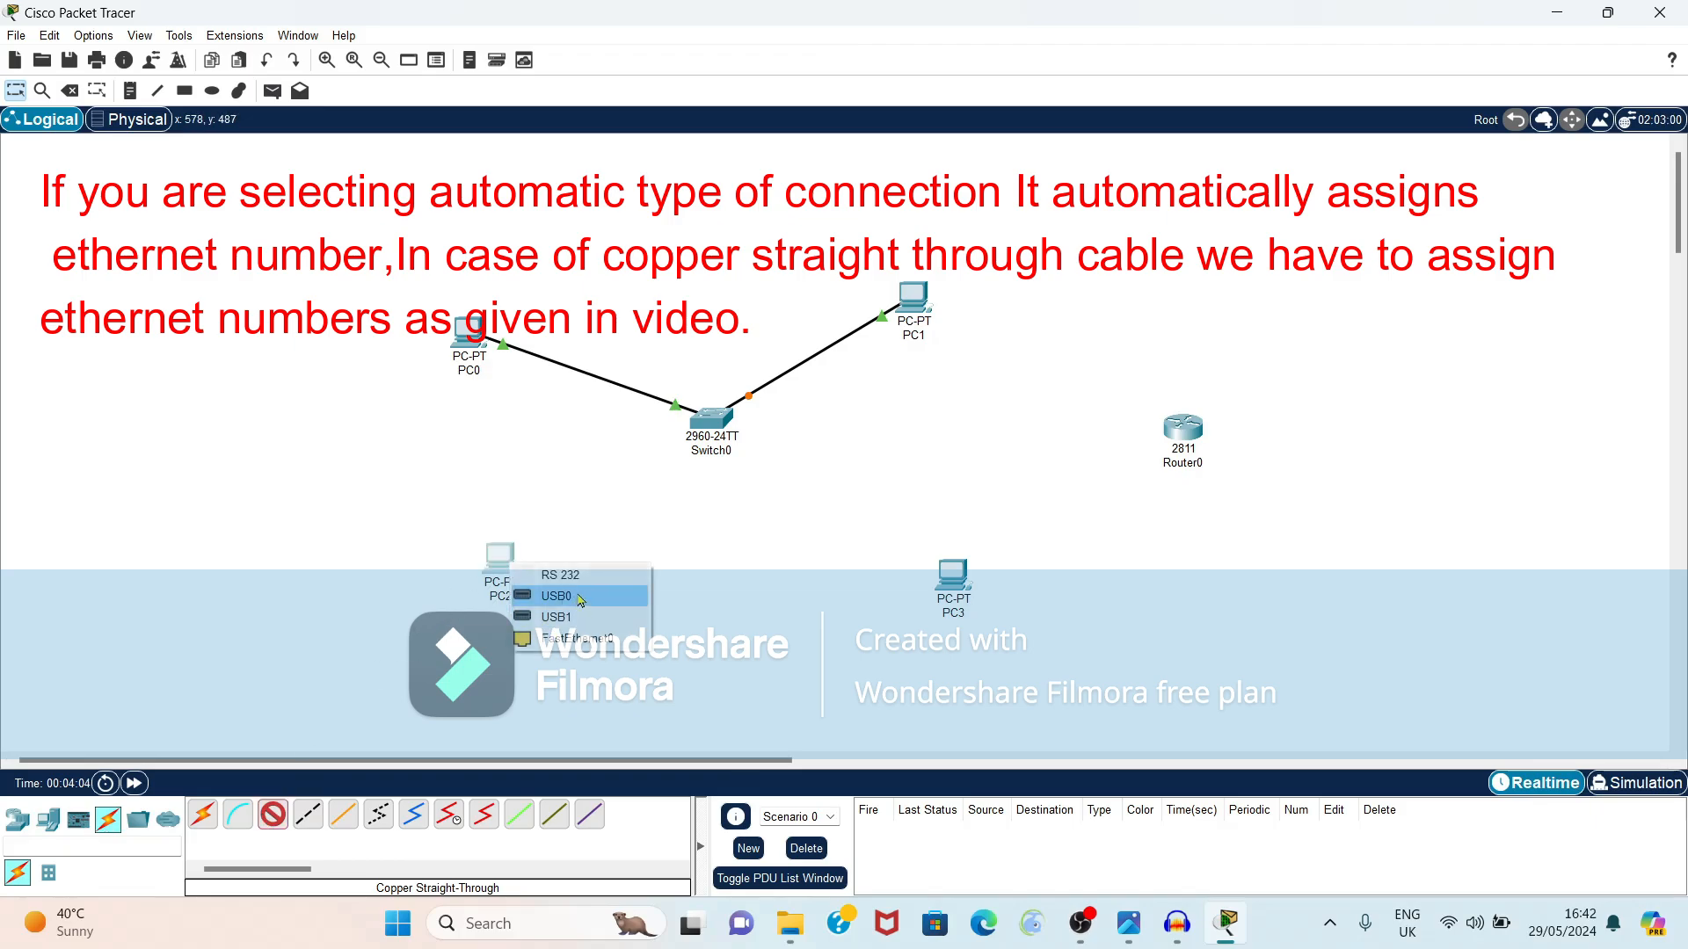
pyautogui.click(587, 648)
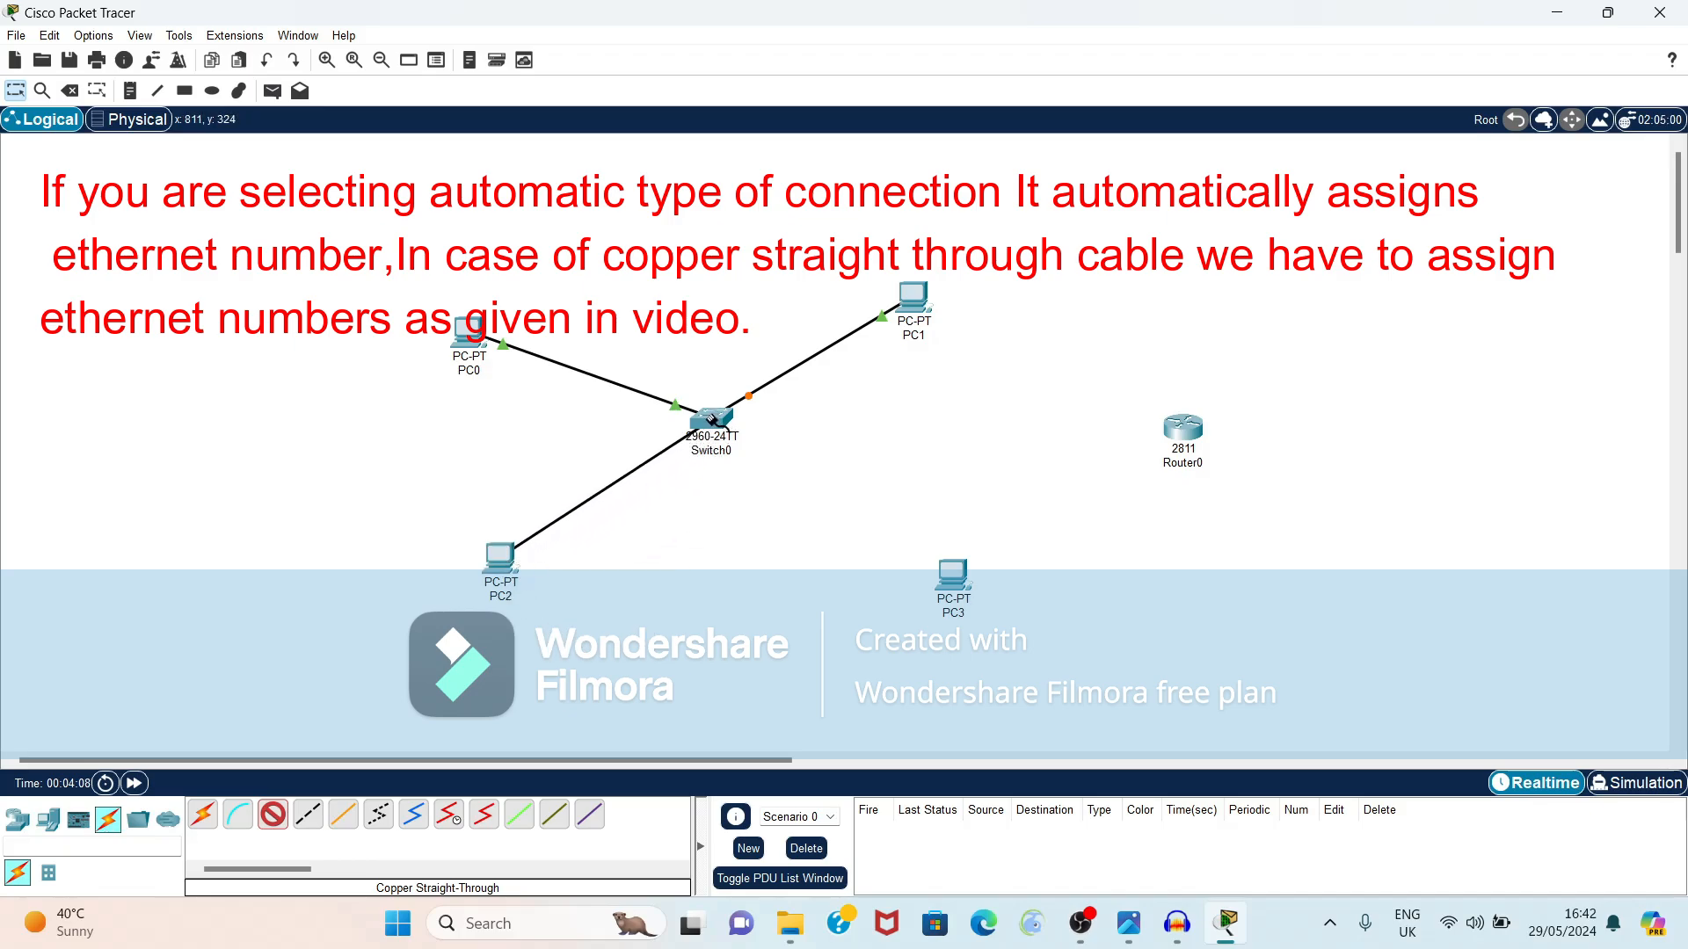
pyautogui.click(706, 431)
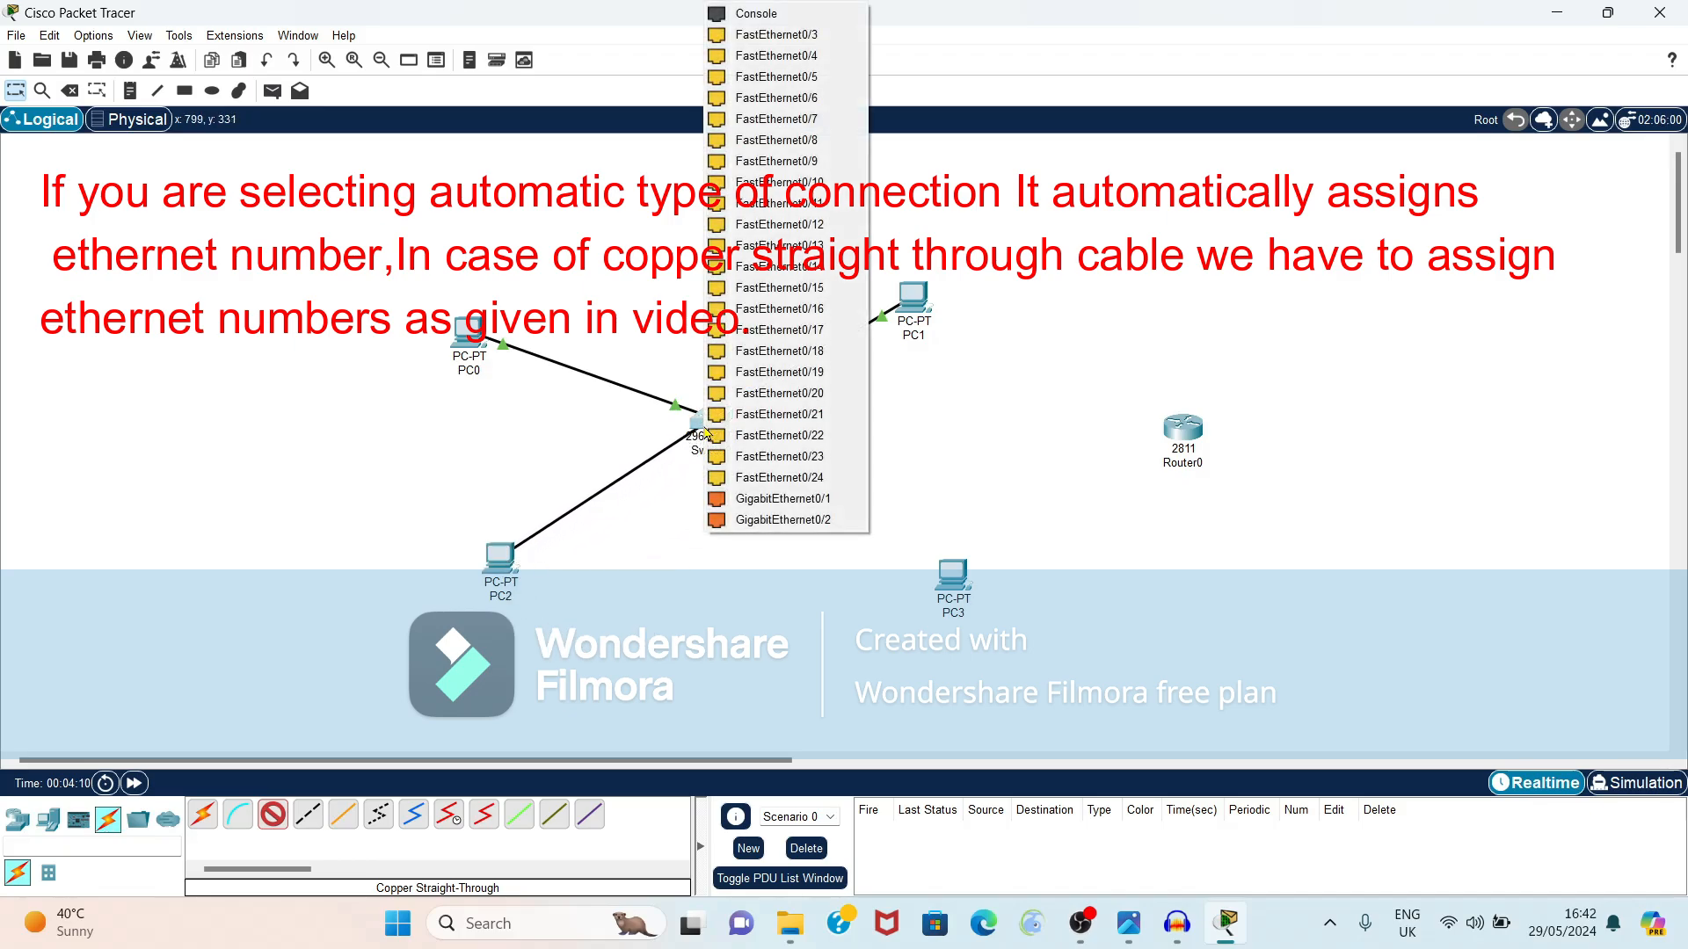
pyautogui.click(819, 35)
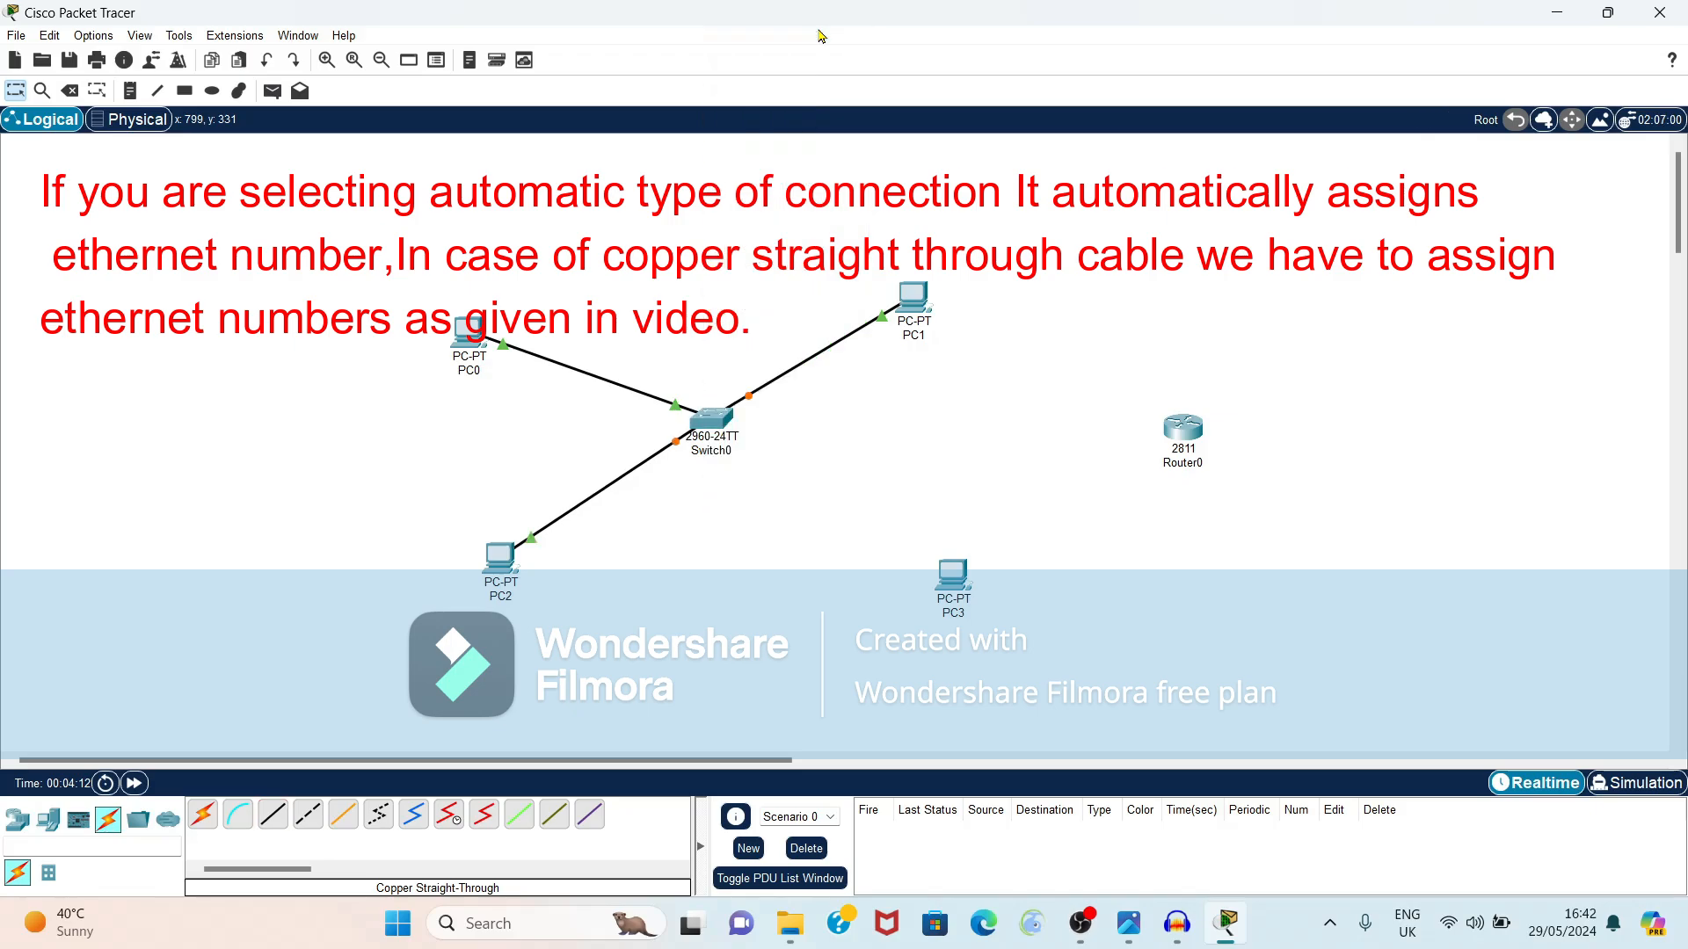
# Connect PC3's FastEthernet0 port to the switch's FastEthernet0/4 port with a copper straight-through cable.
pyautogui.click(273, 815)
pyautogui.click(956, 578)
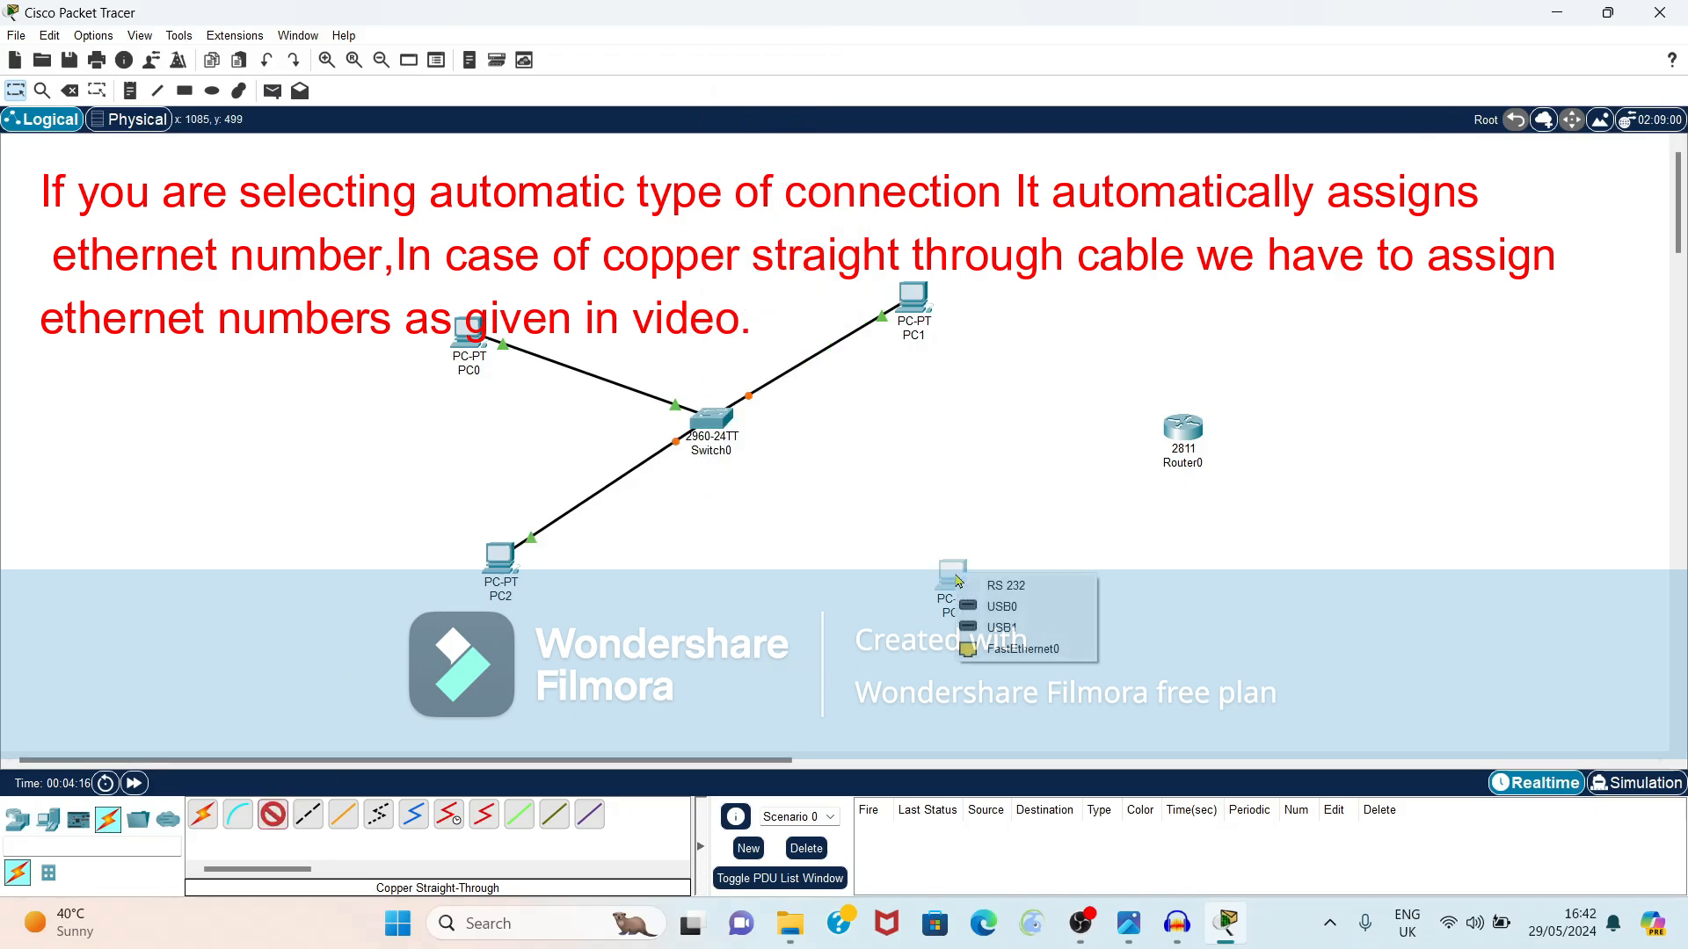
pyautogui.click(1004, 651)
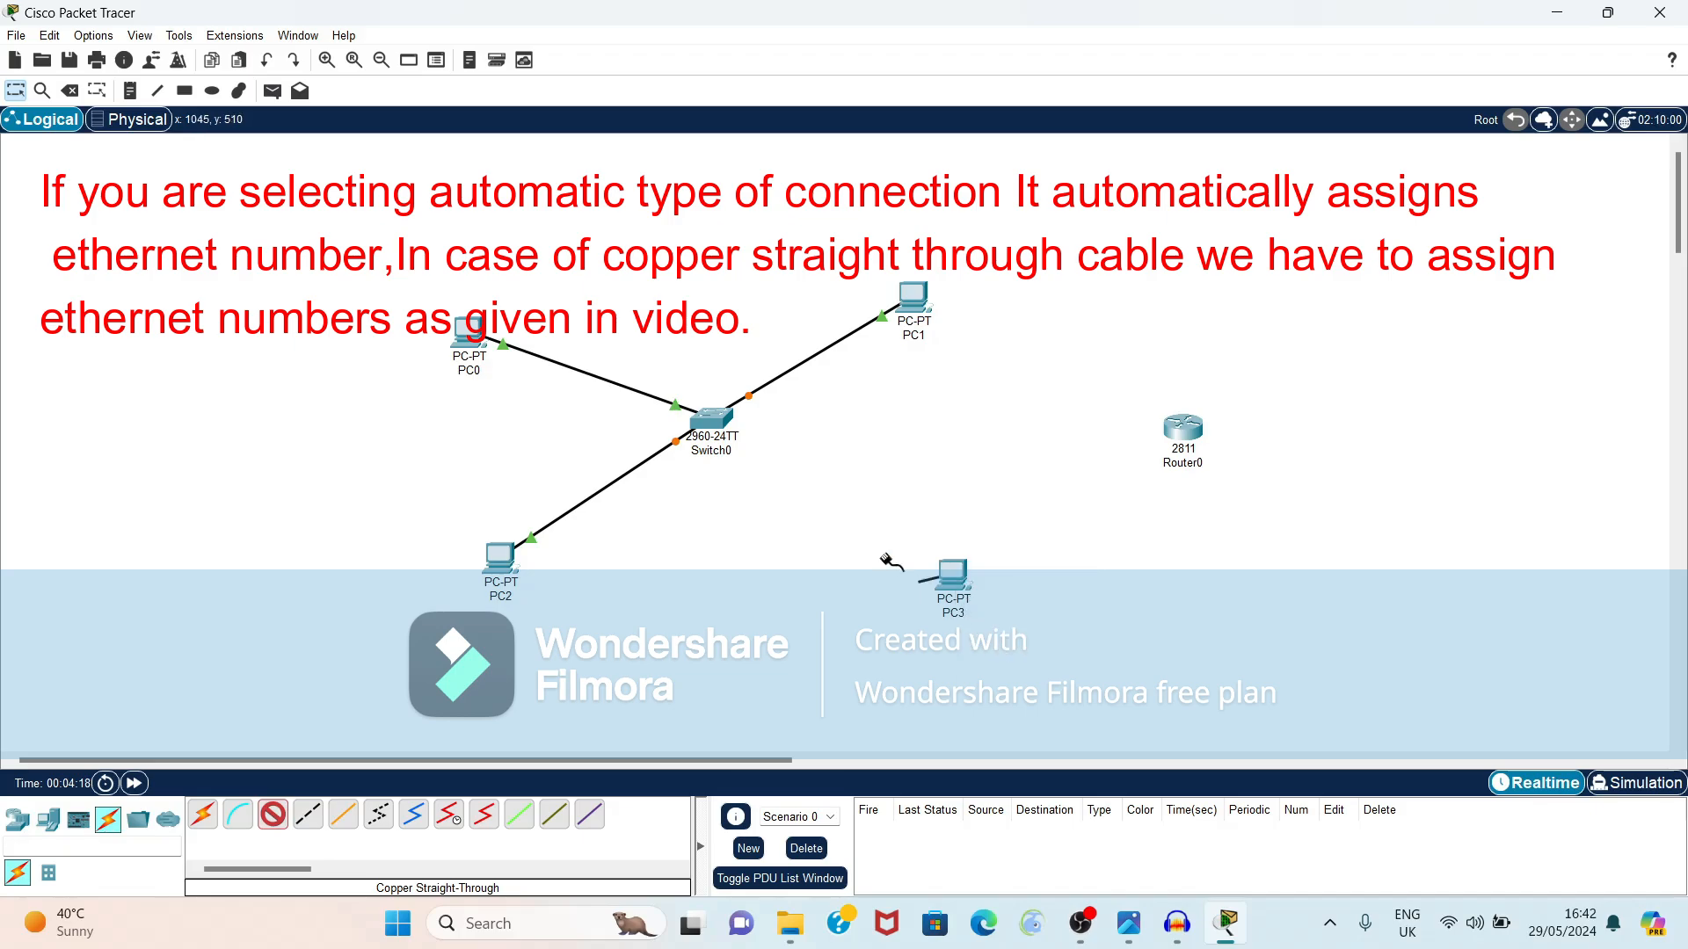
pyautogui.click(717, 420)
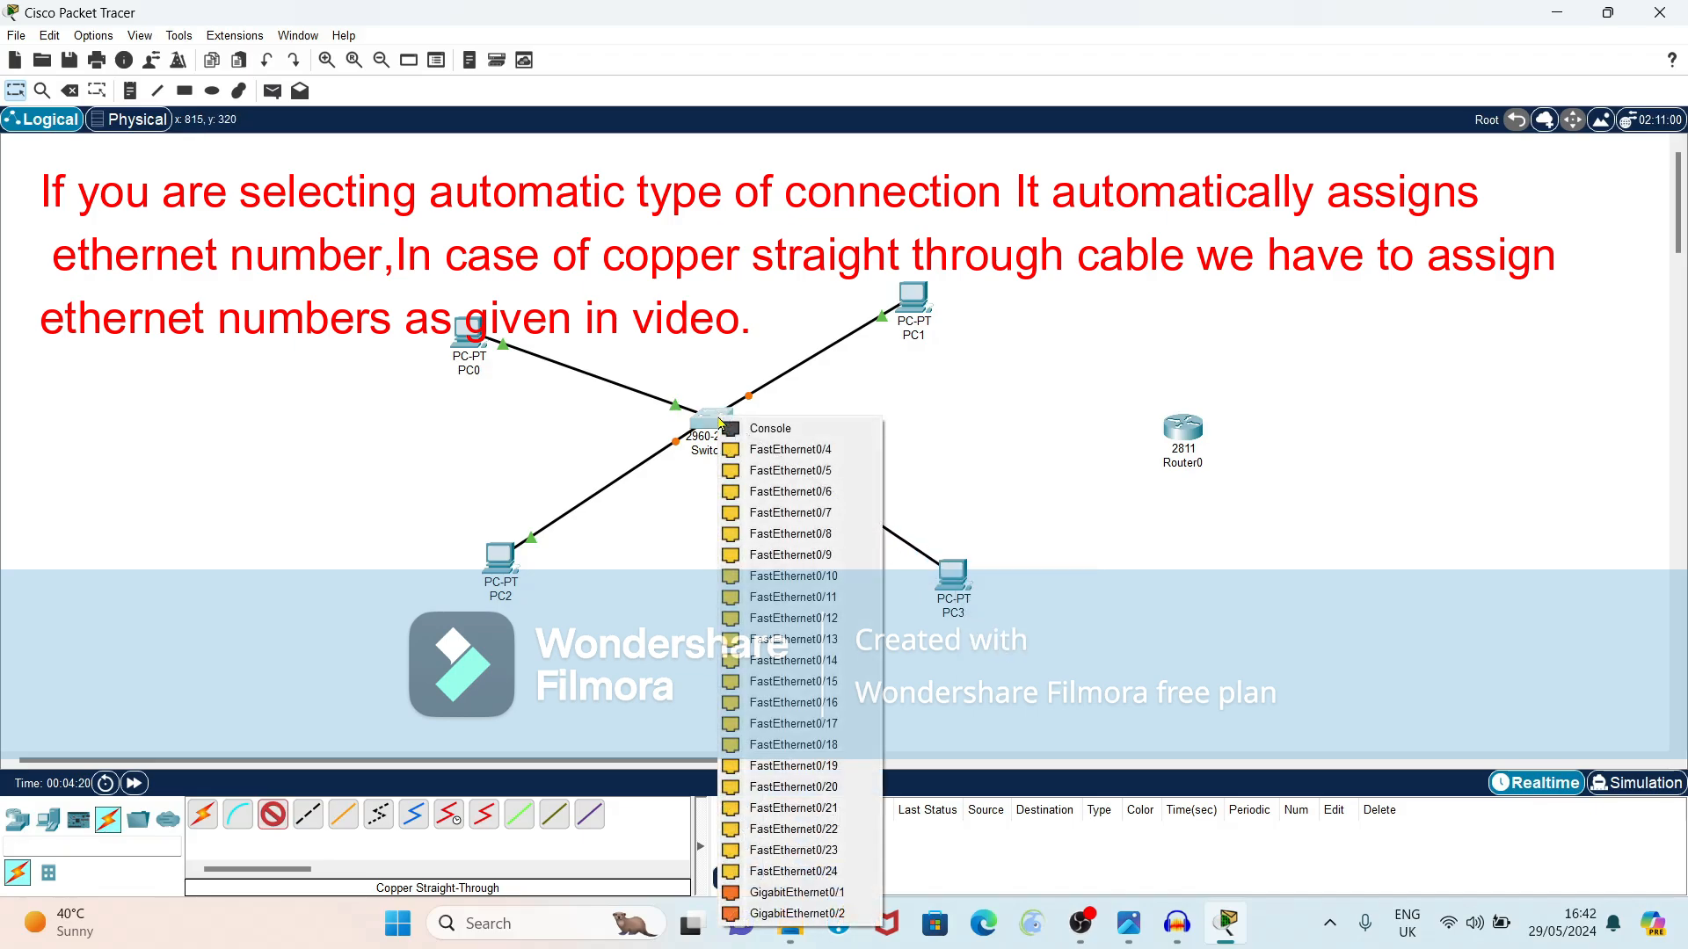
pyautogui.click(750, 451)
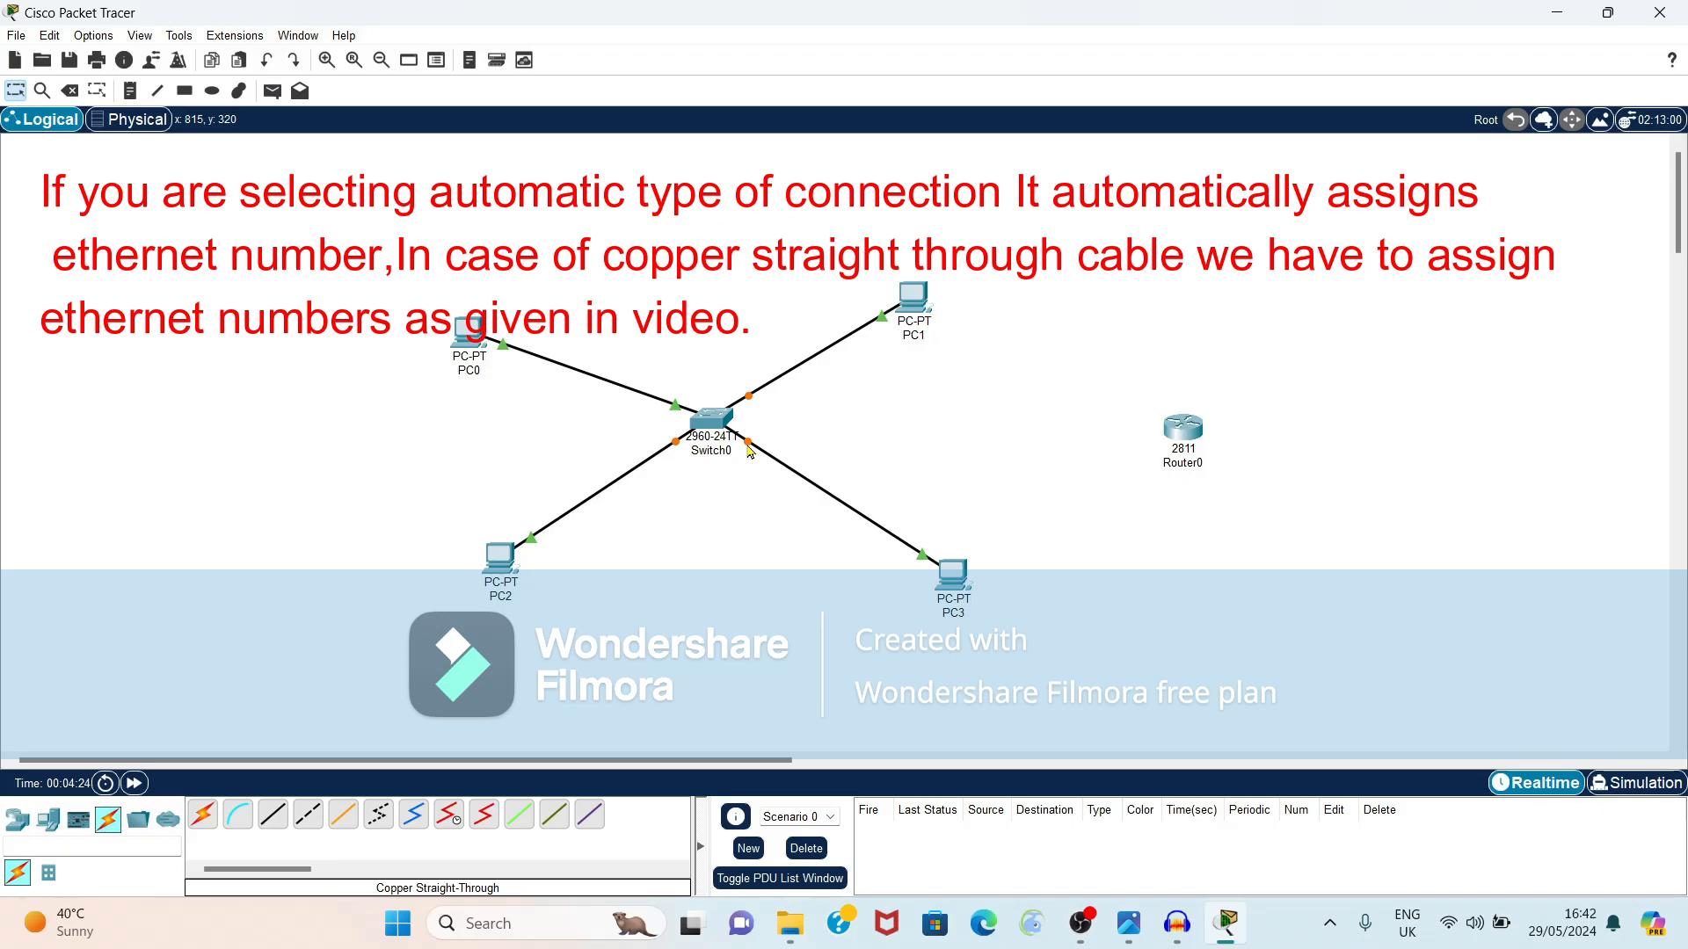
# Connect the switch's FastEthernet0/5 port to the router's FastEthernet0/0 port with a copper straight-through cable.
pyautogui.click(275, 822)
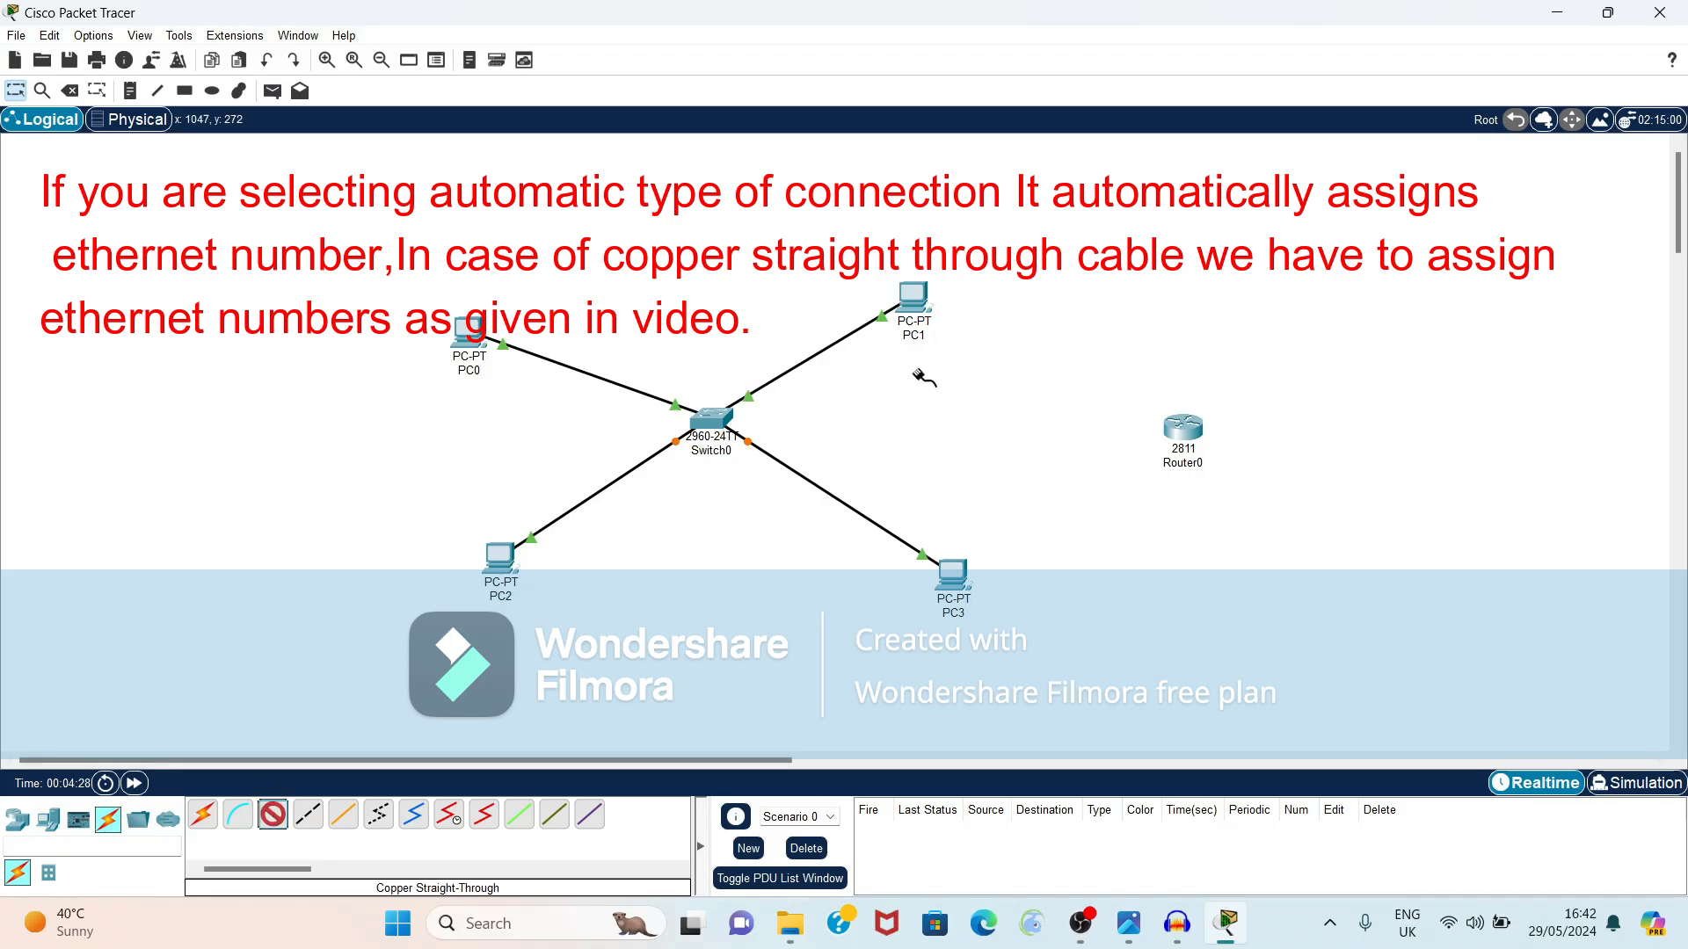
pyautogui.click(726, 426)
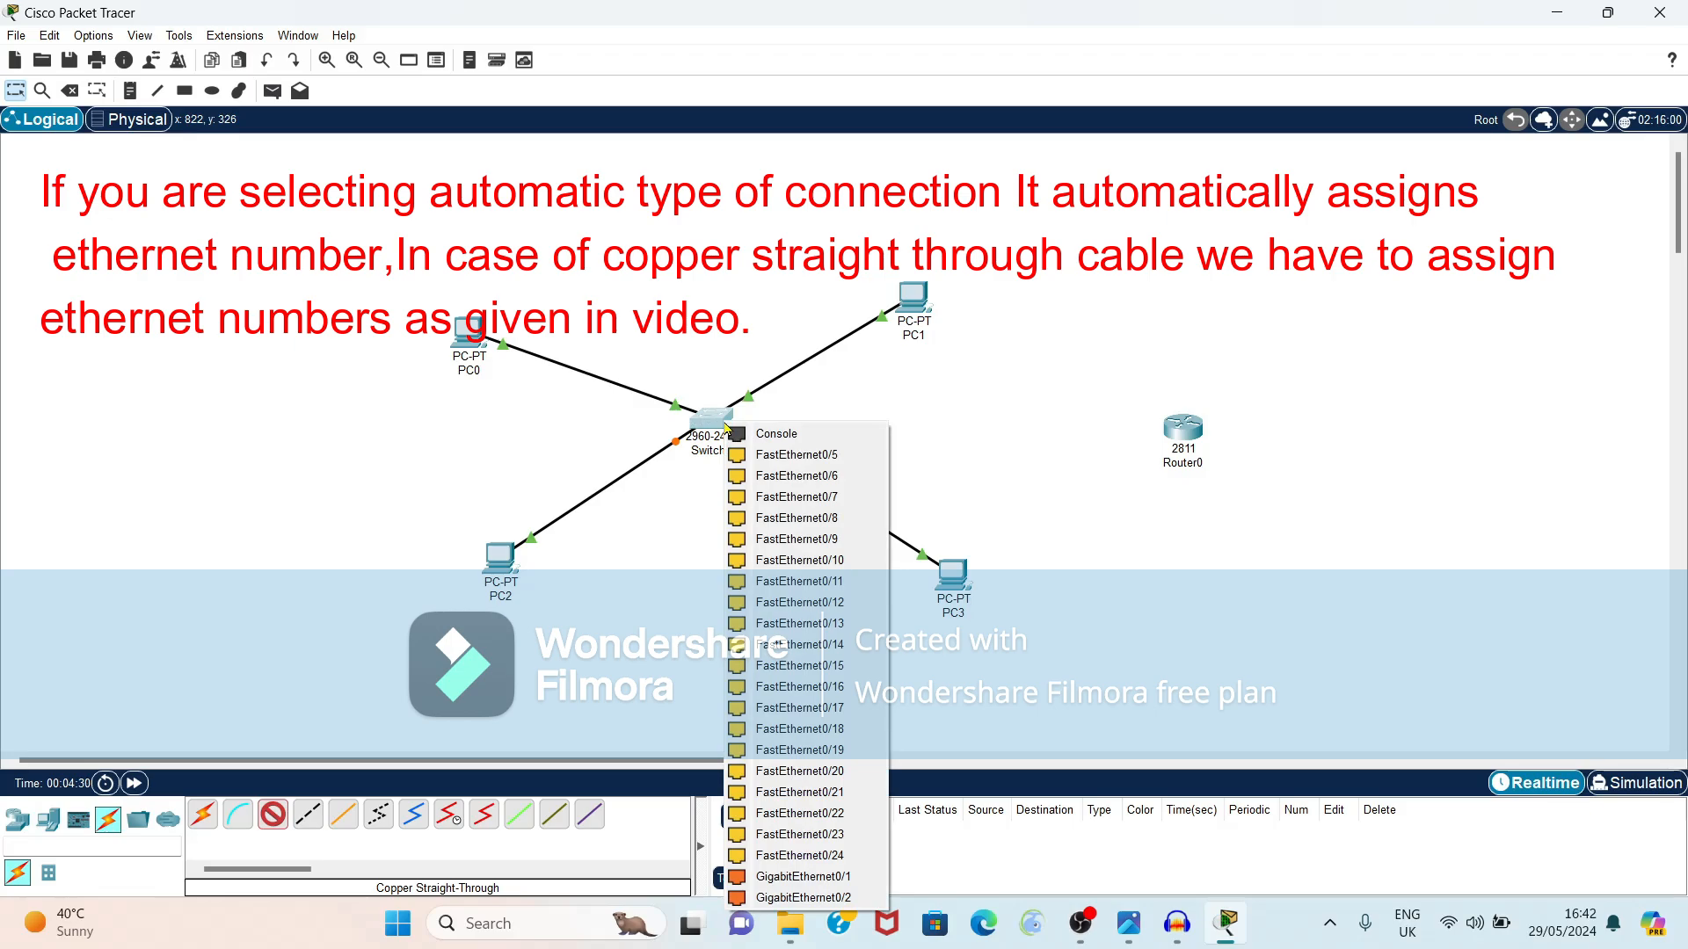
pyautogui.click(837, 456)
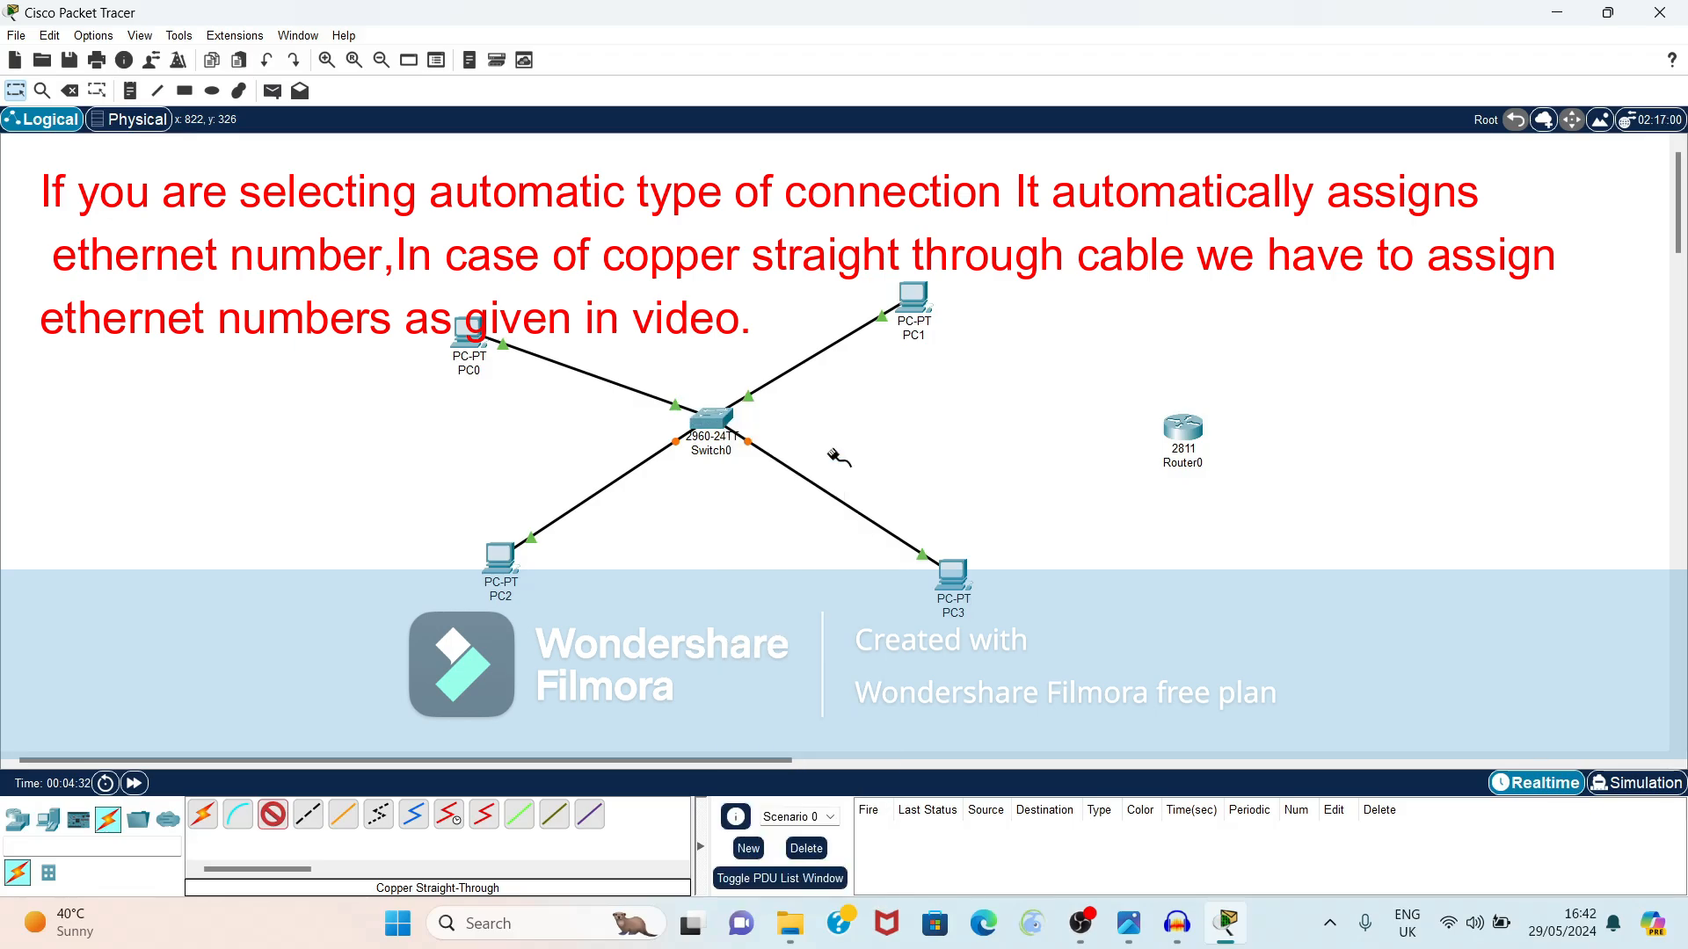
pyautogui.click(1183, 428)
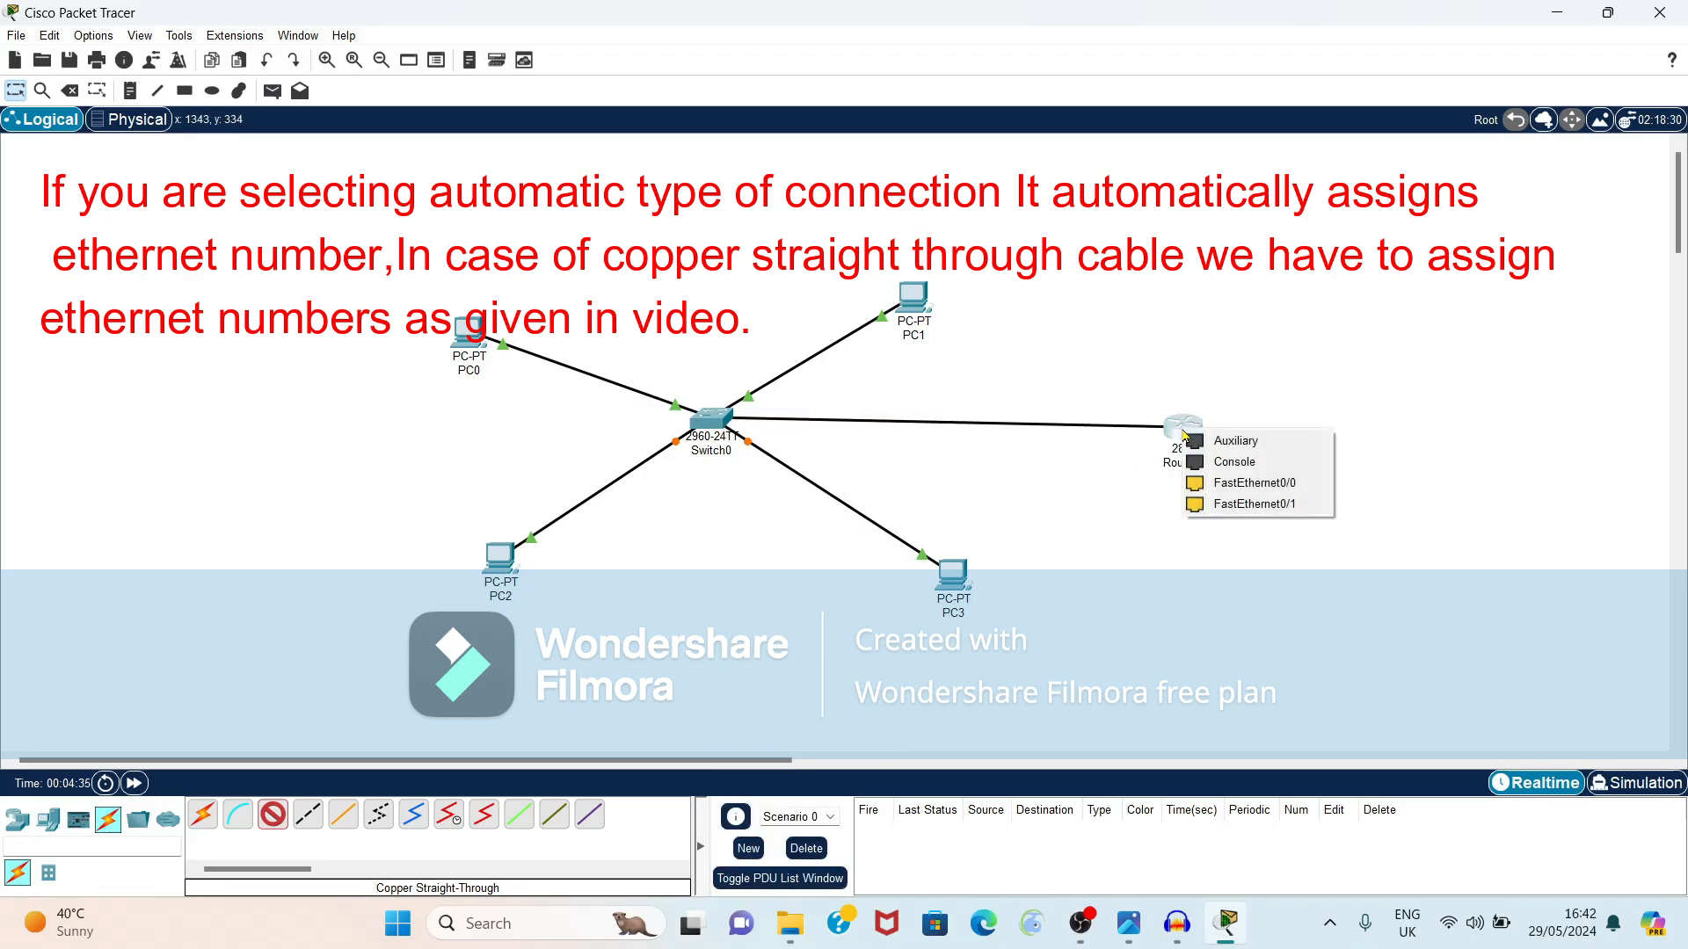
pyautogui.click(1241, 485)
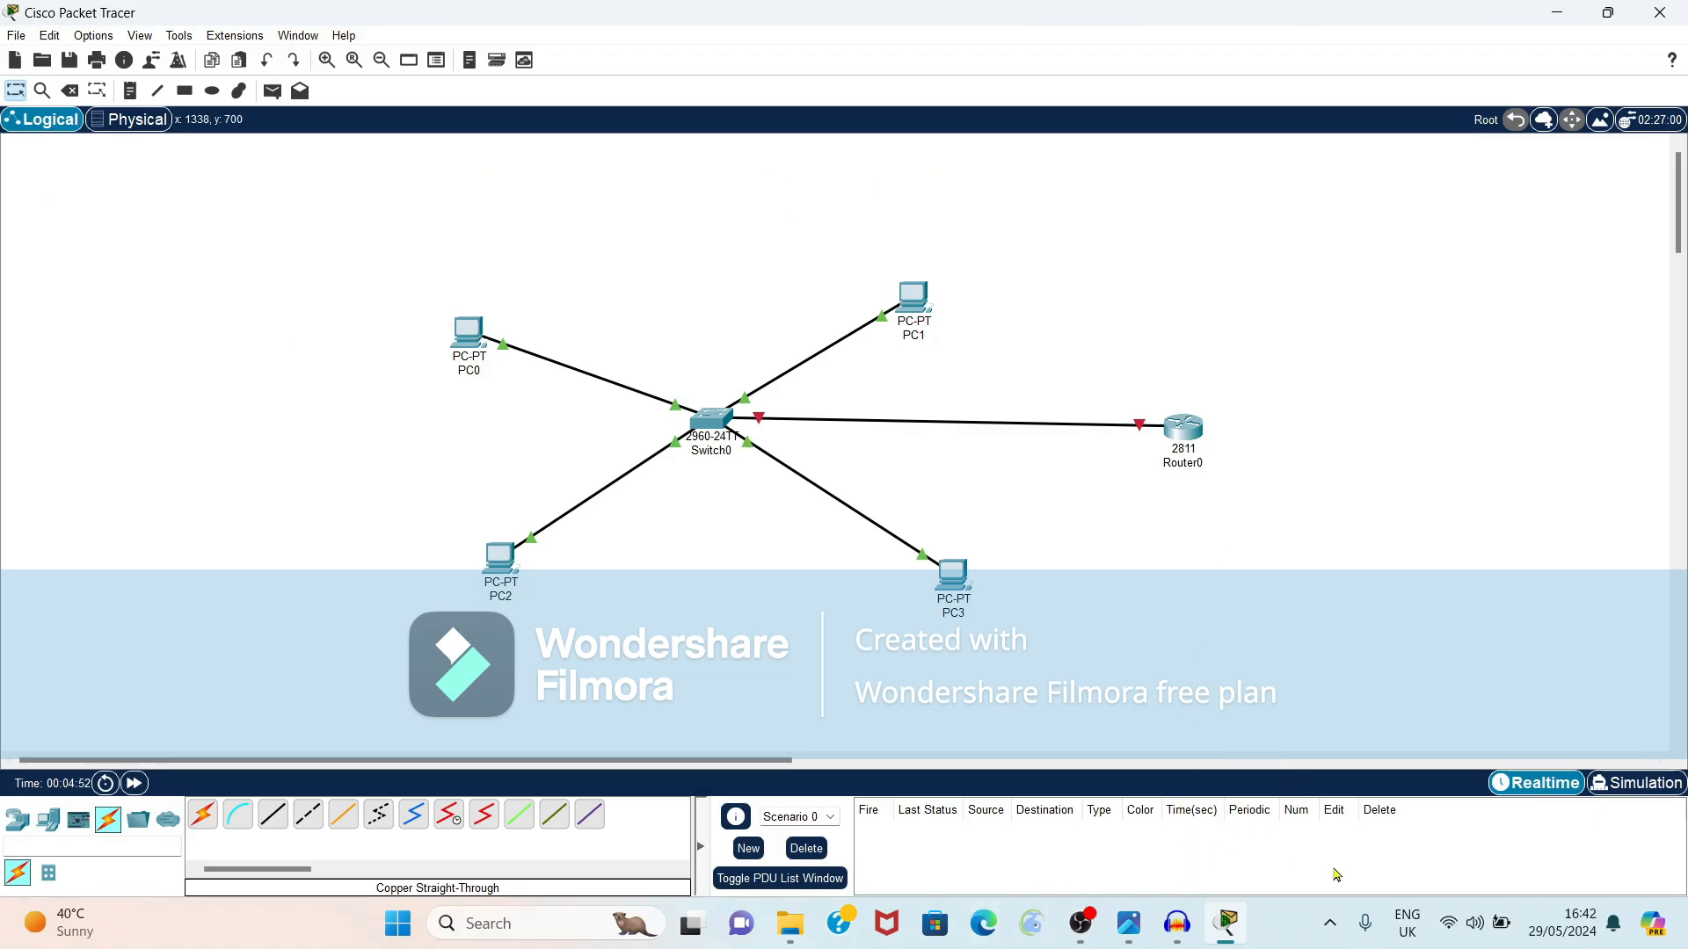
# Consult the addressing plan in vlan2.png and give PC0 the static IPv4 address 192.168.1.10 with subnet mask 255.255.255.0.
pyautogui.click(1129, 925)
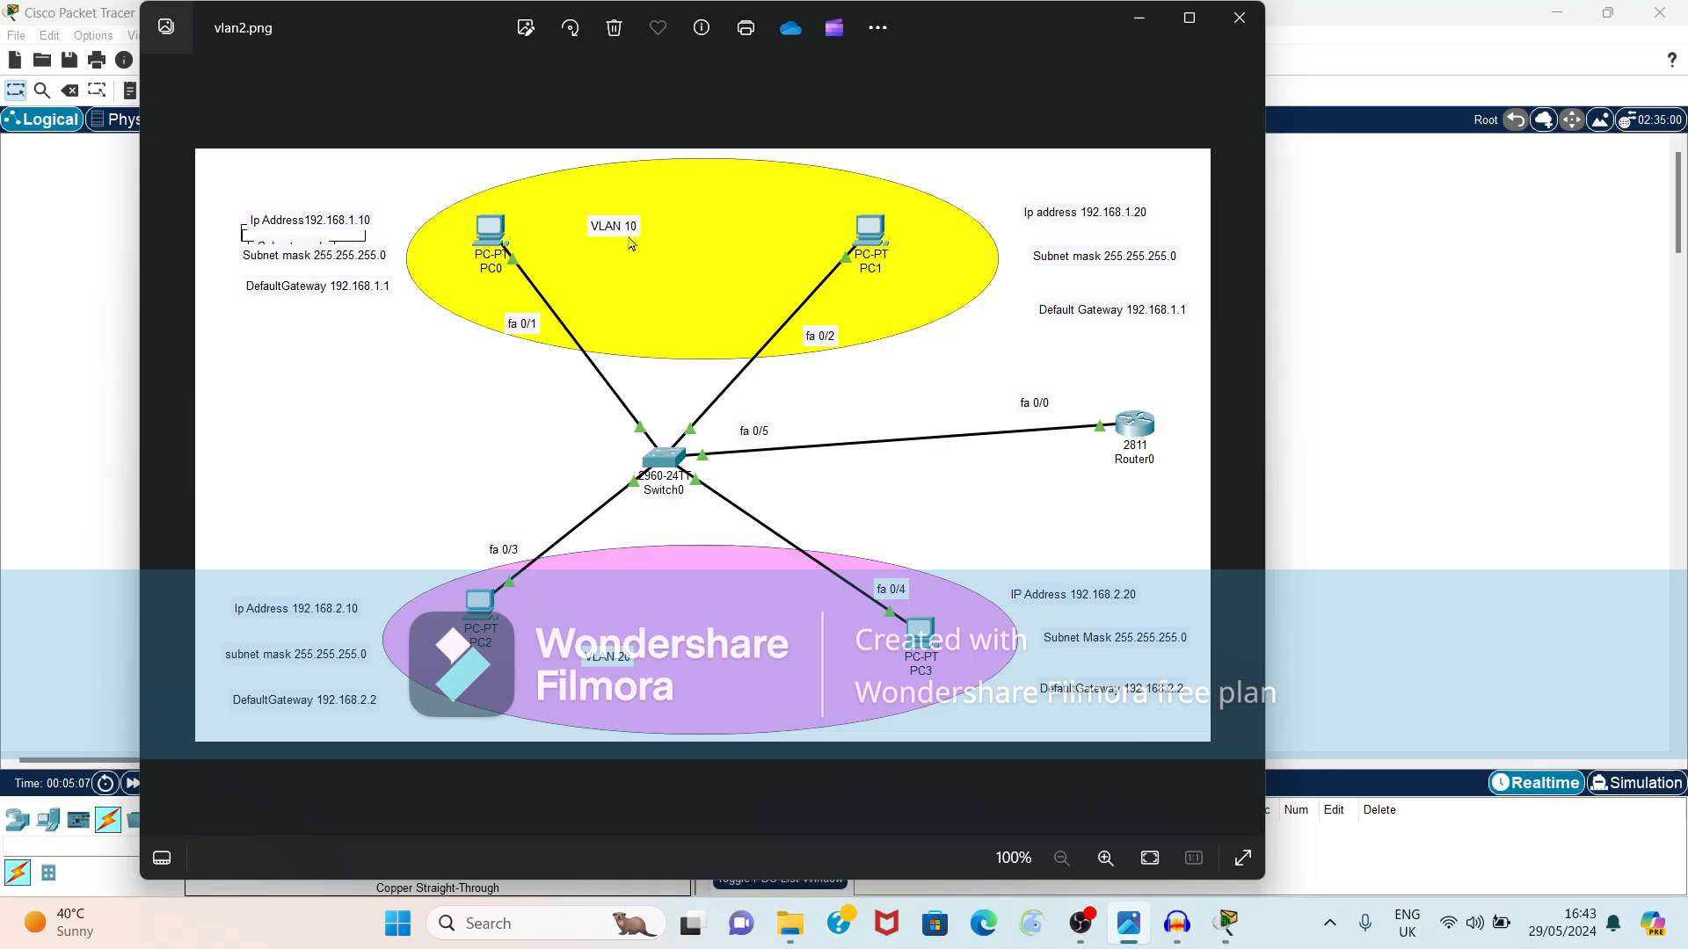
pyautogui.click(1140, 18)
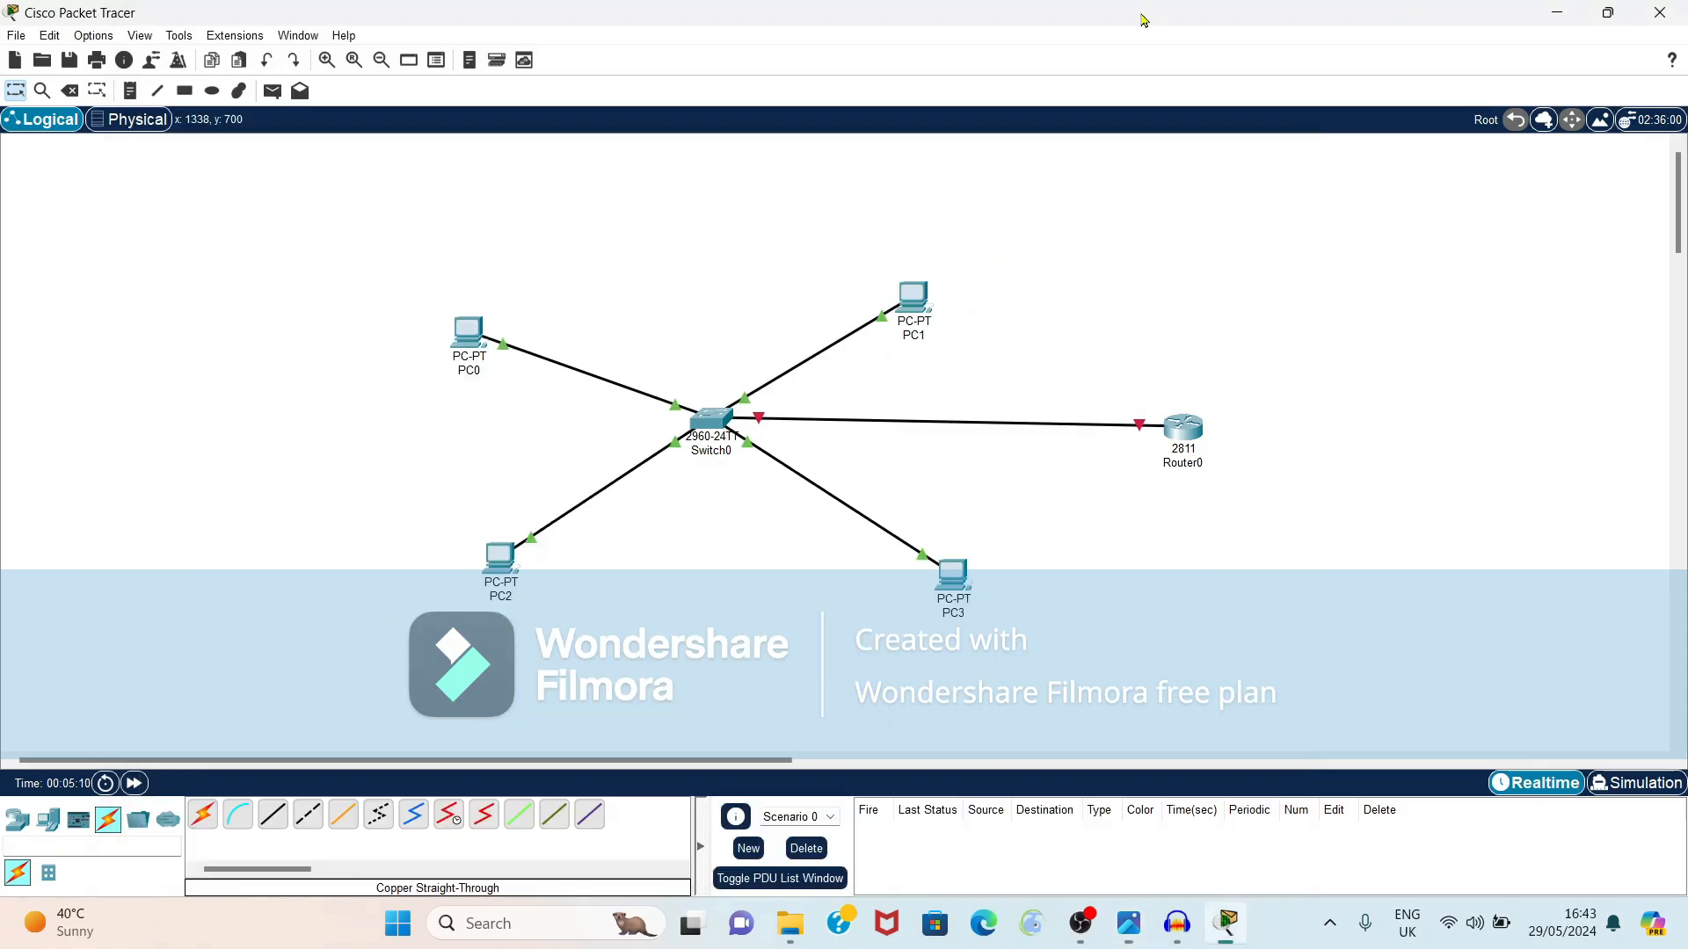
pyautogui.click(471, 341)
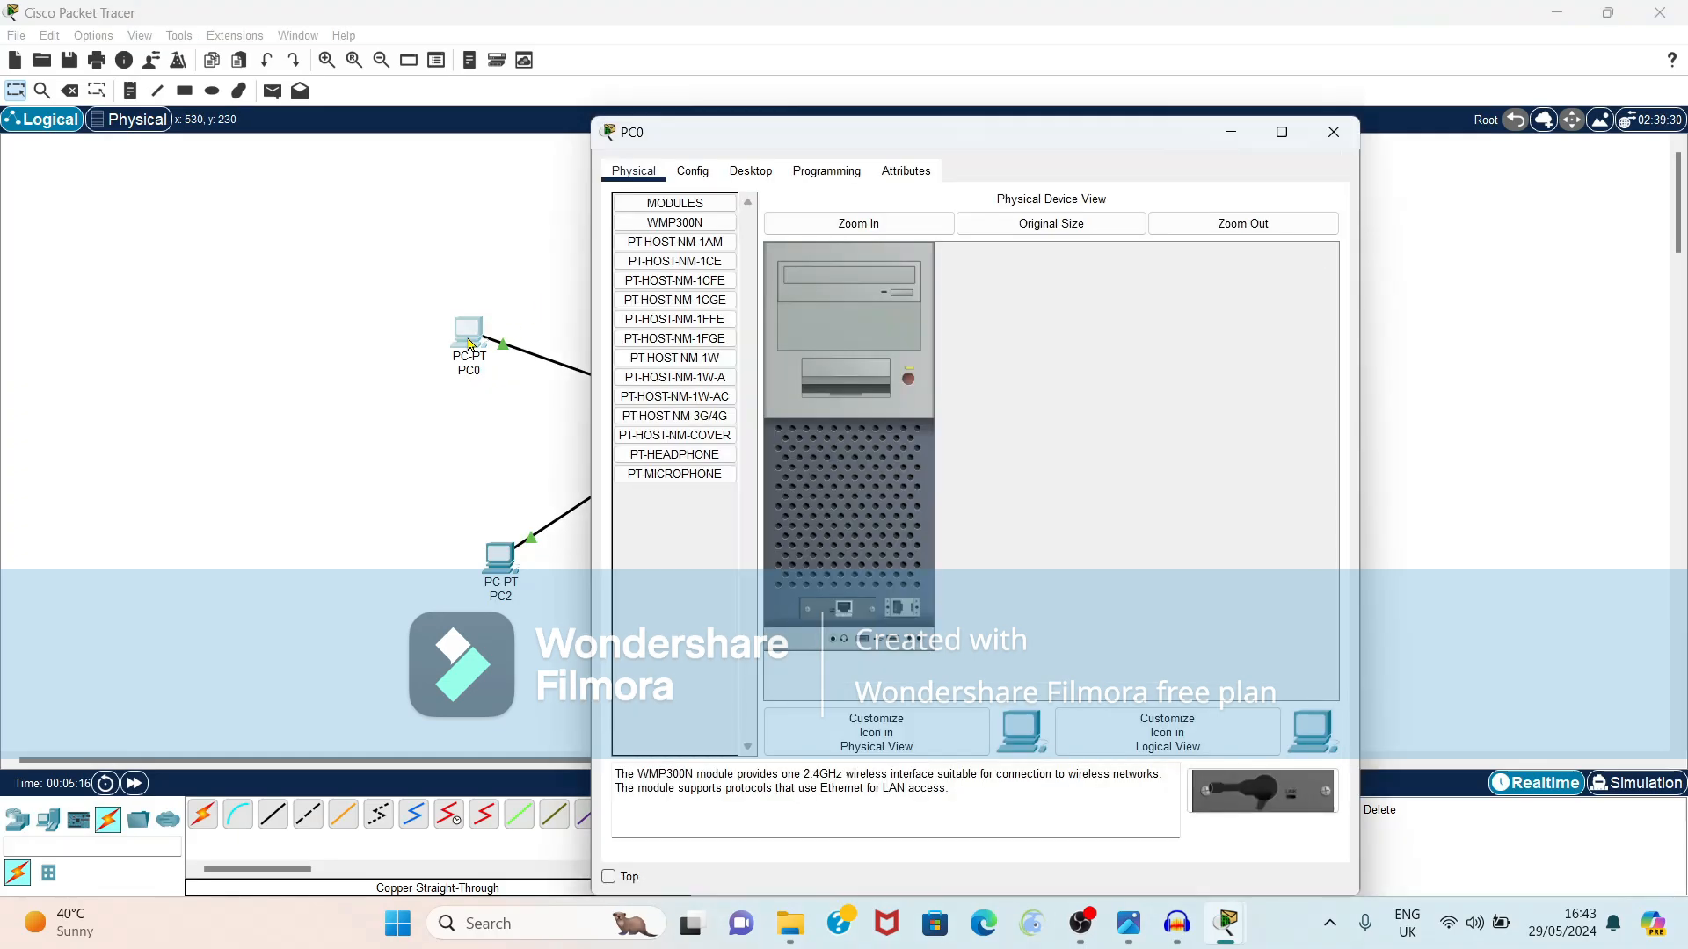
pyautogui.press('super+plus')
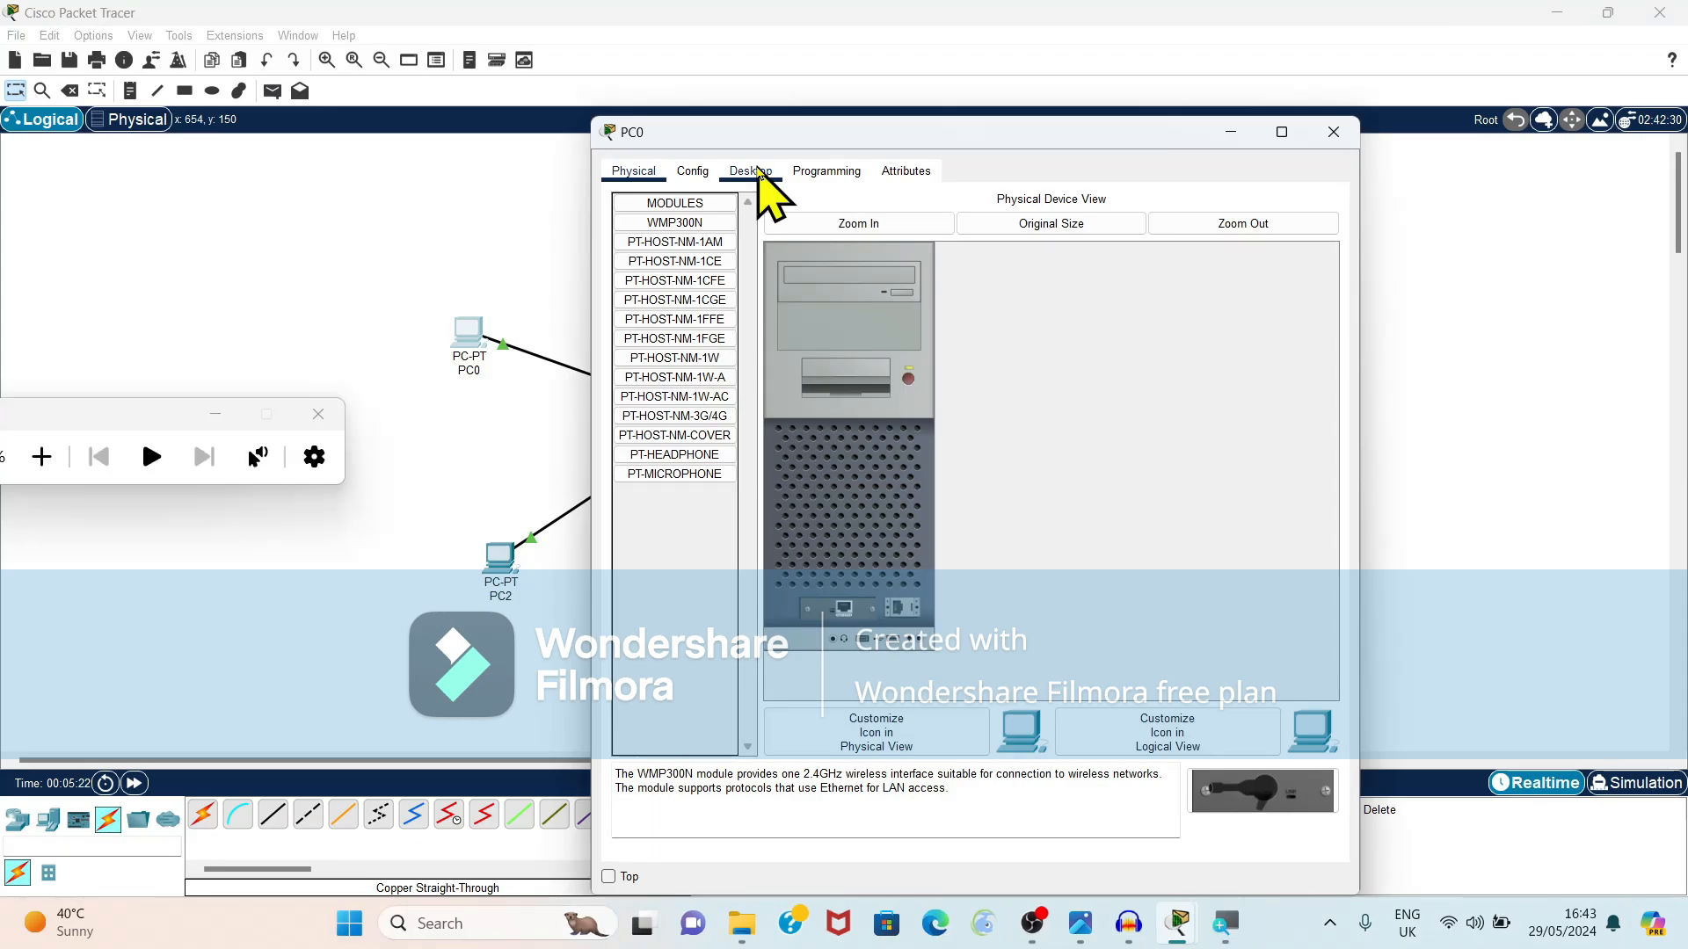
pyautogui.press('super+plus')
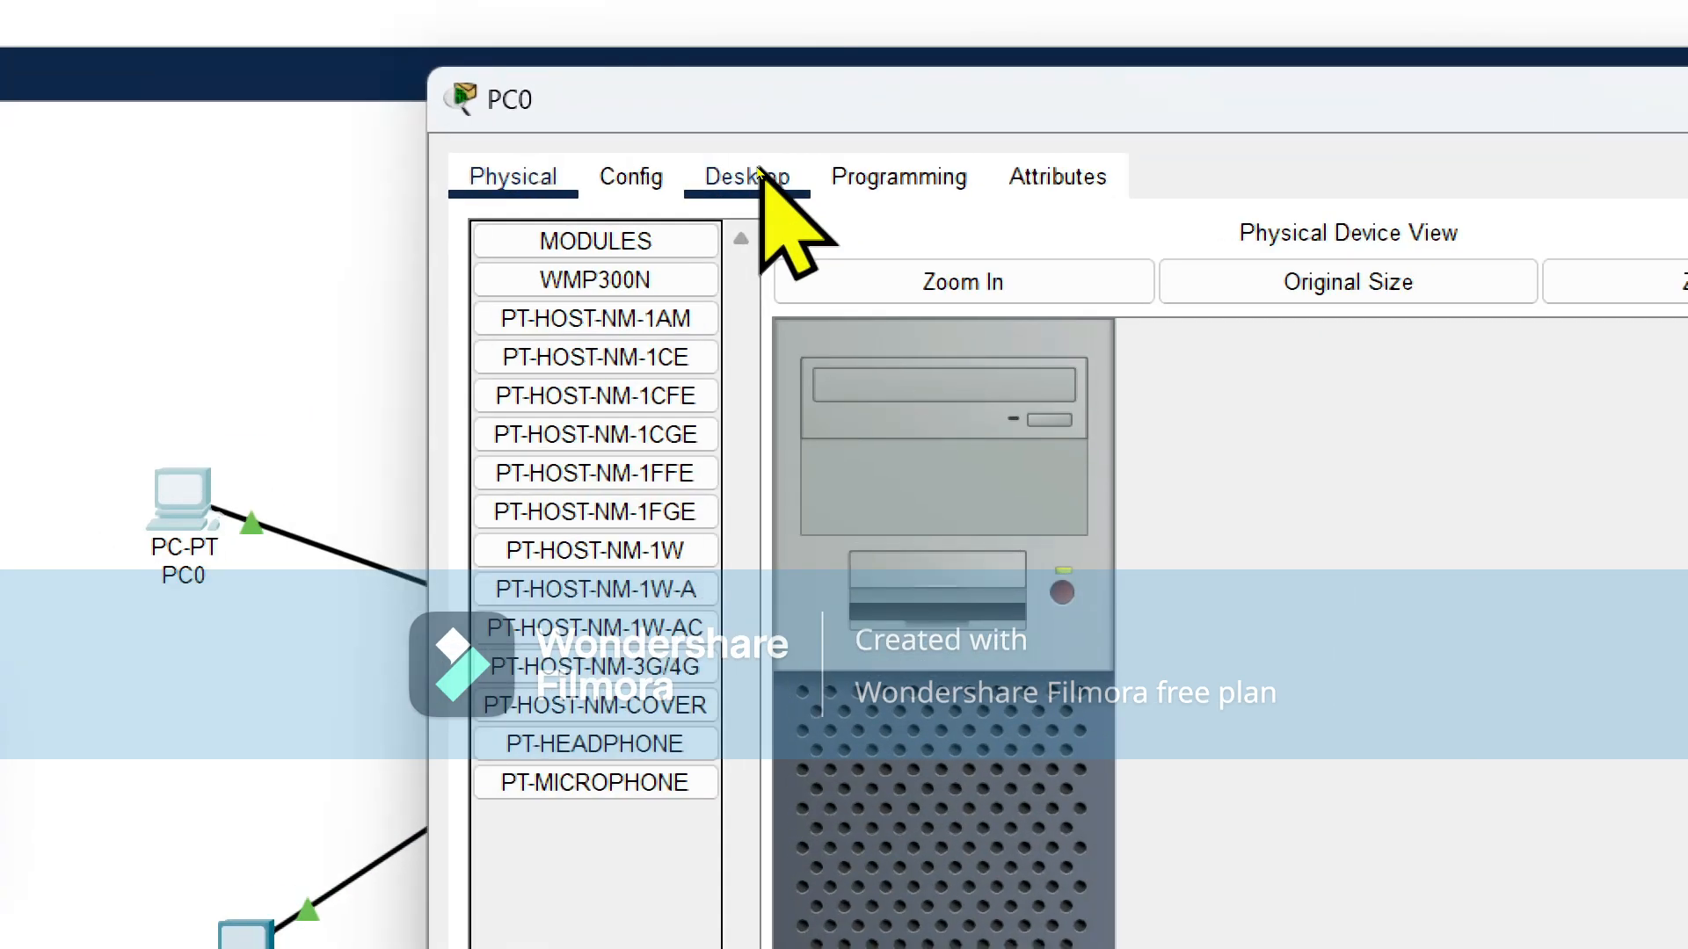
pyautogui.click(758, 172)
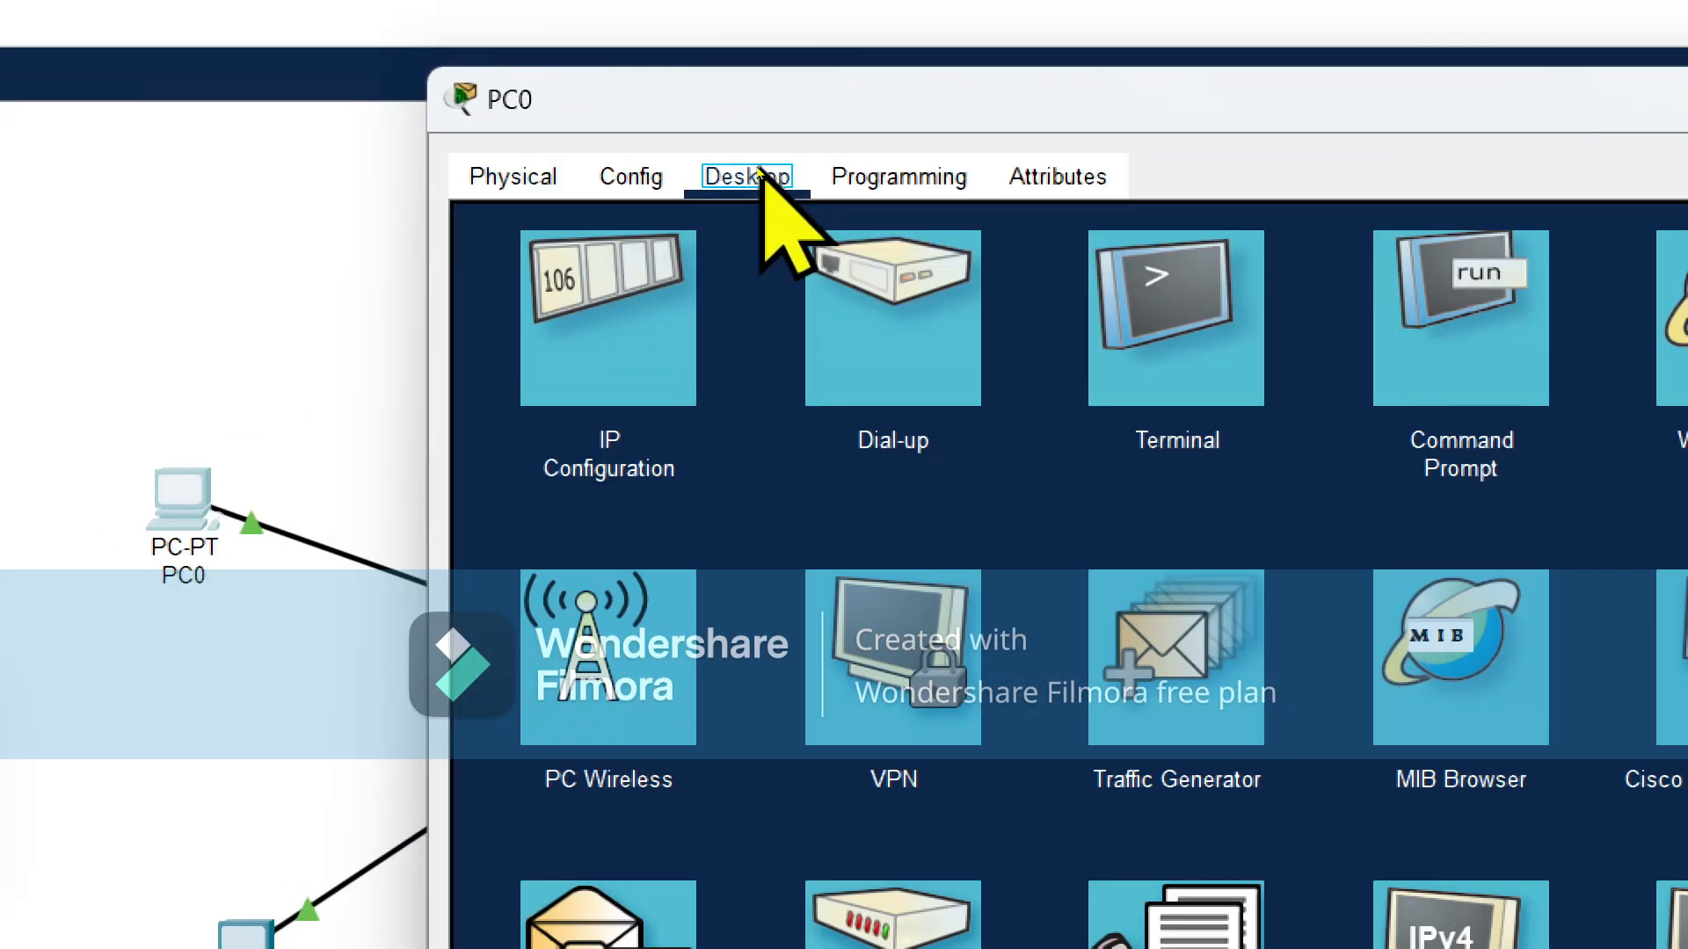
pyautogui.click(597, 352)
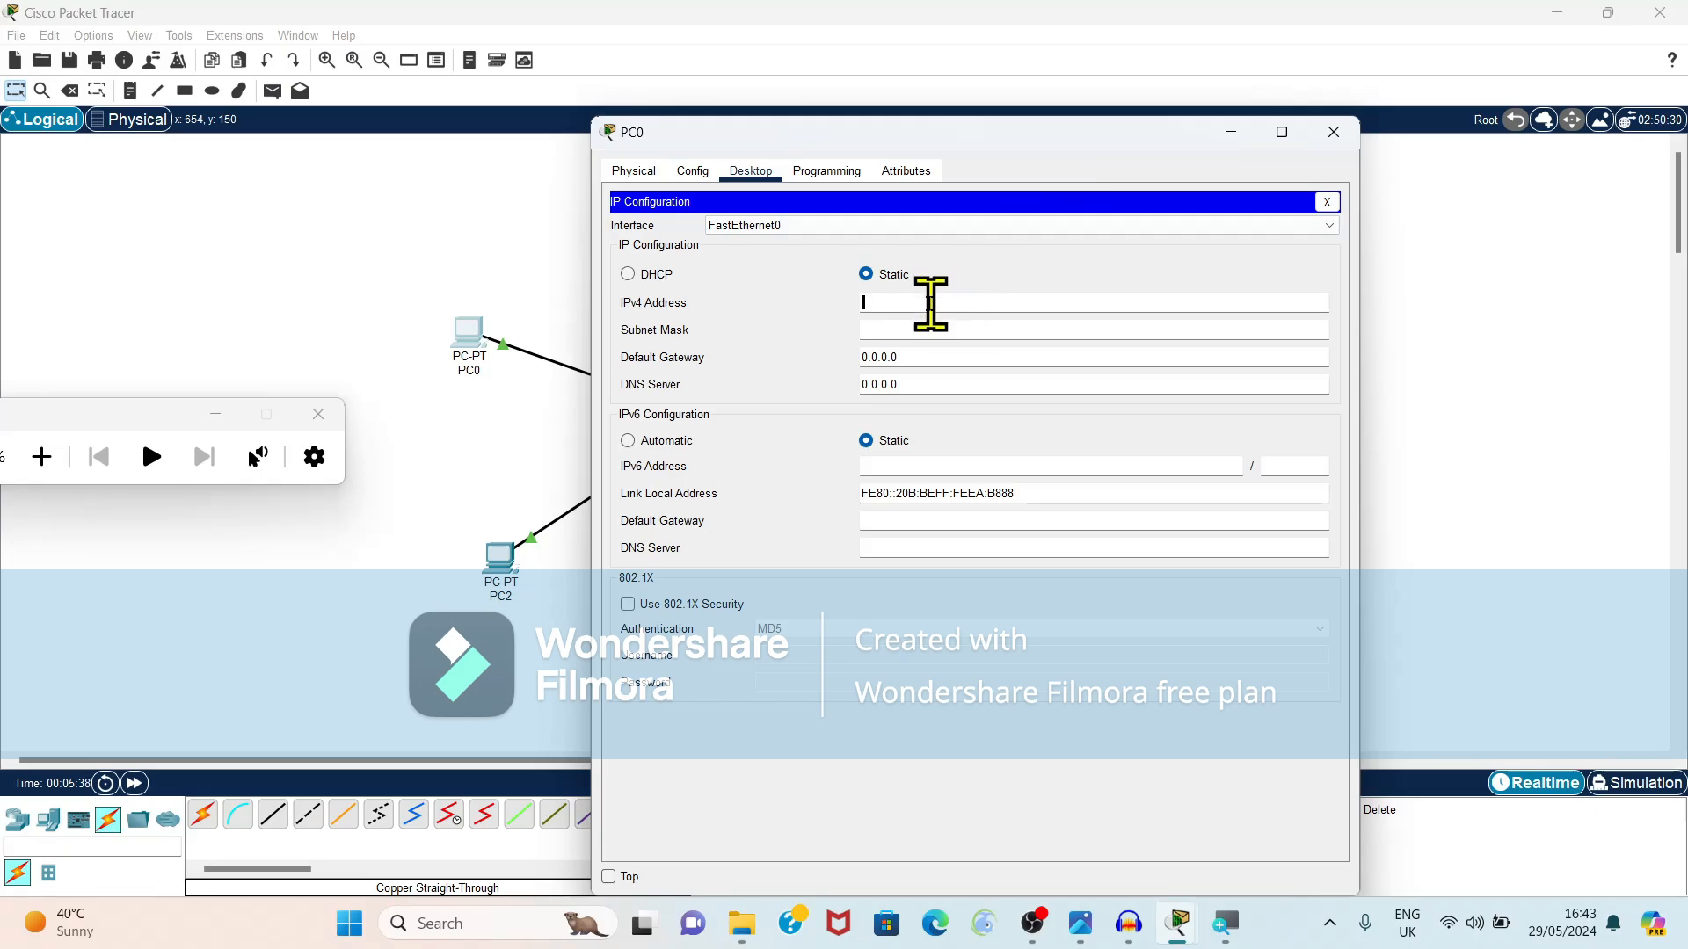
pyautogui.click(931, 303)
pyautogui.write('192.168.1.10')
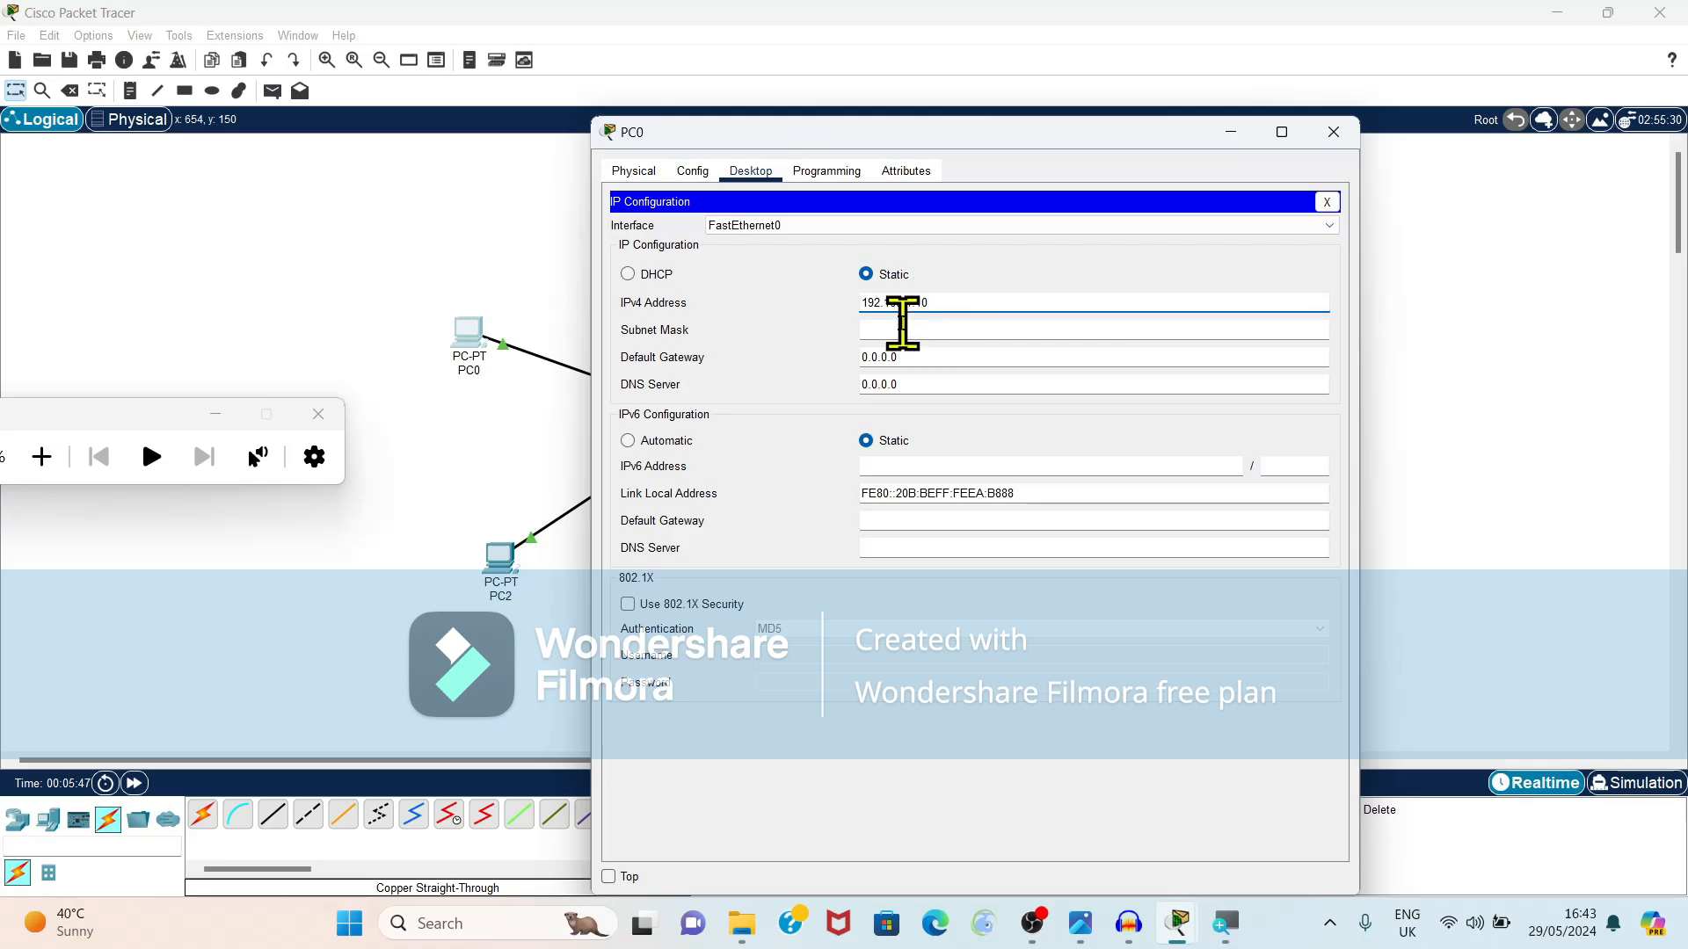
pyautogui.click(905, 327)
# Set PC0's IPv4 default gateway to 192.168.1.1 and close its configuration window.
pyautogui.click(941, 351)
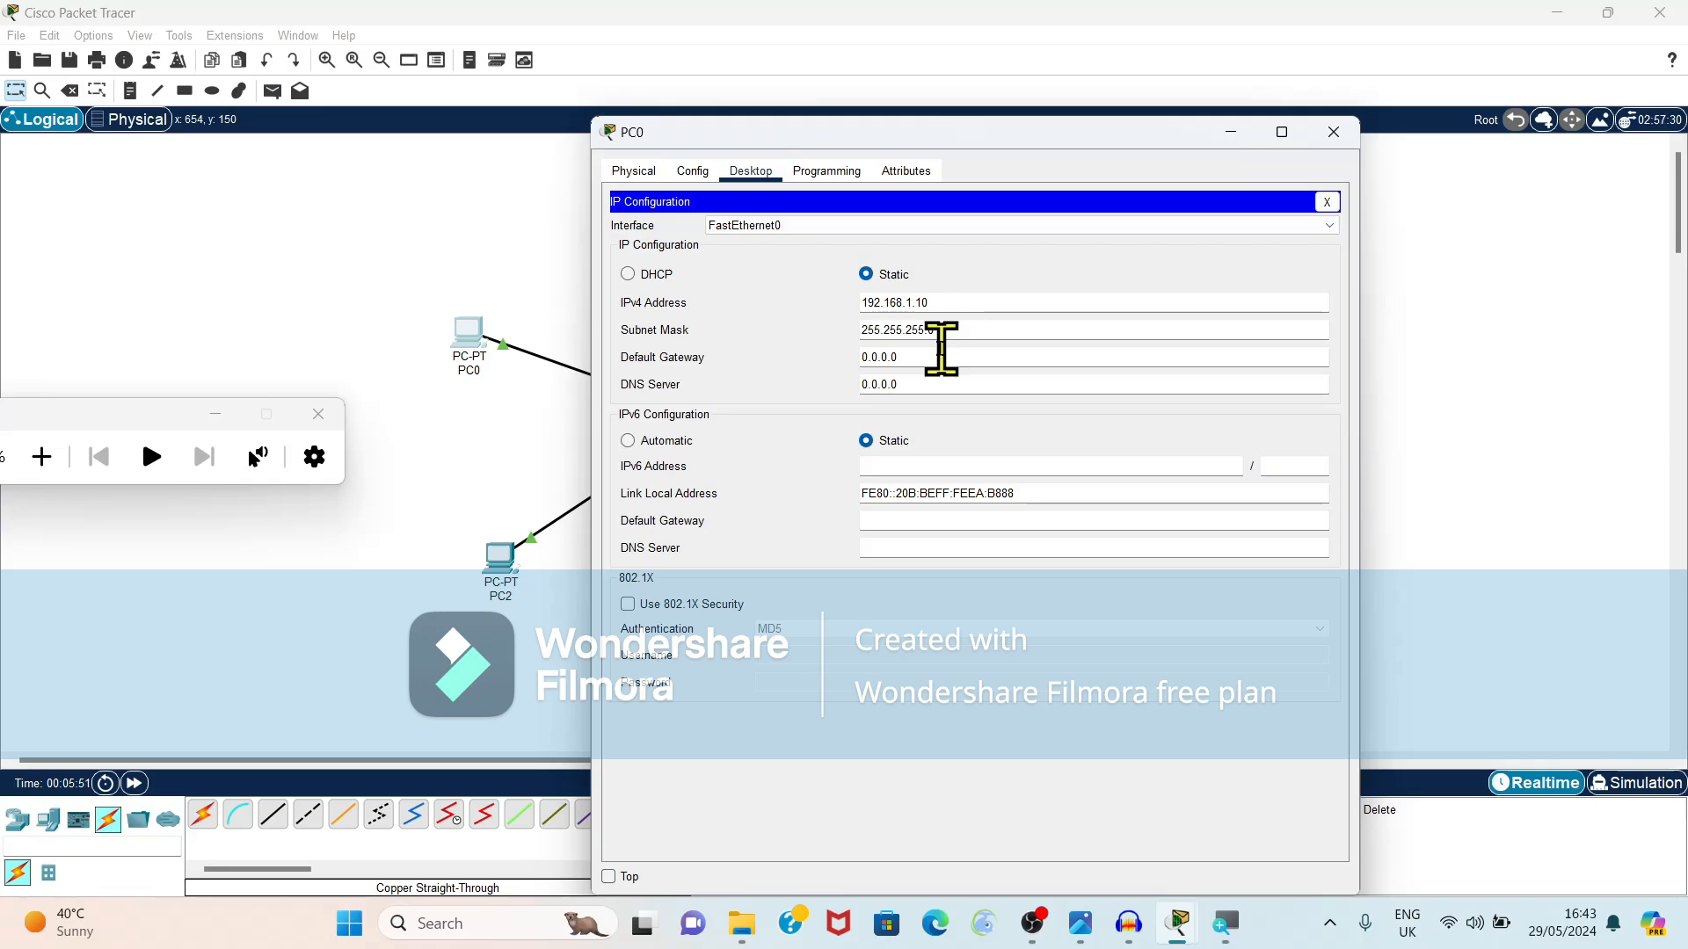
pyautogui.press('BackSpace')
pyautogui.press('BackSpace')
pyautogui.press('BackSpace')
pyautogui.press('BackSpace')
pyautogui.press('BackSpace')
pyautogui.press('BackSpace')
pyautogui.write('192.168.1.1')
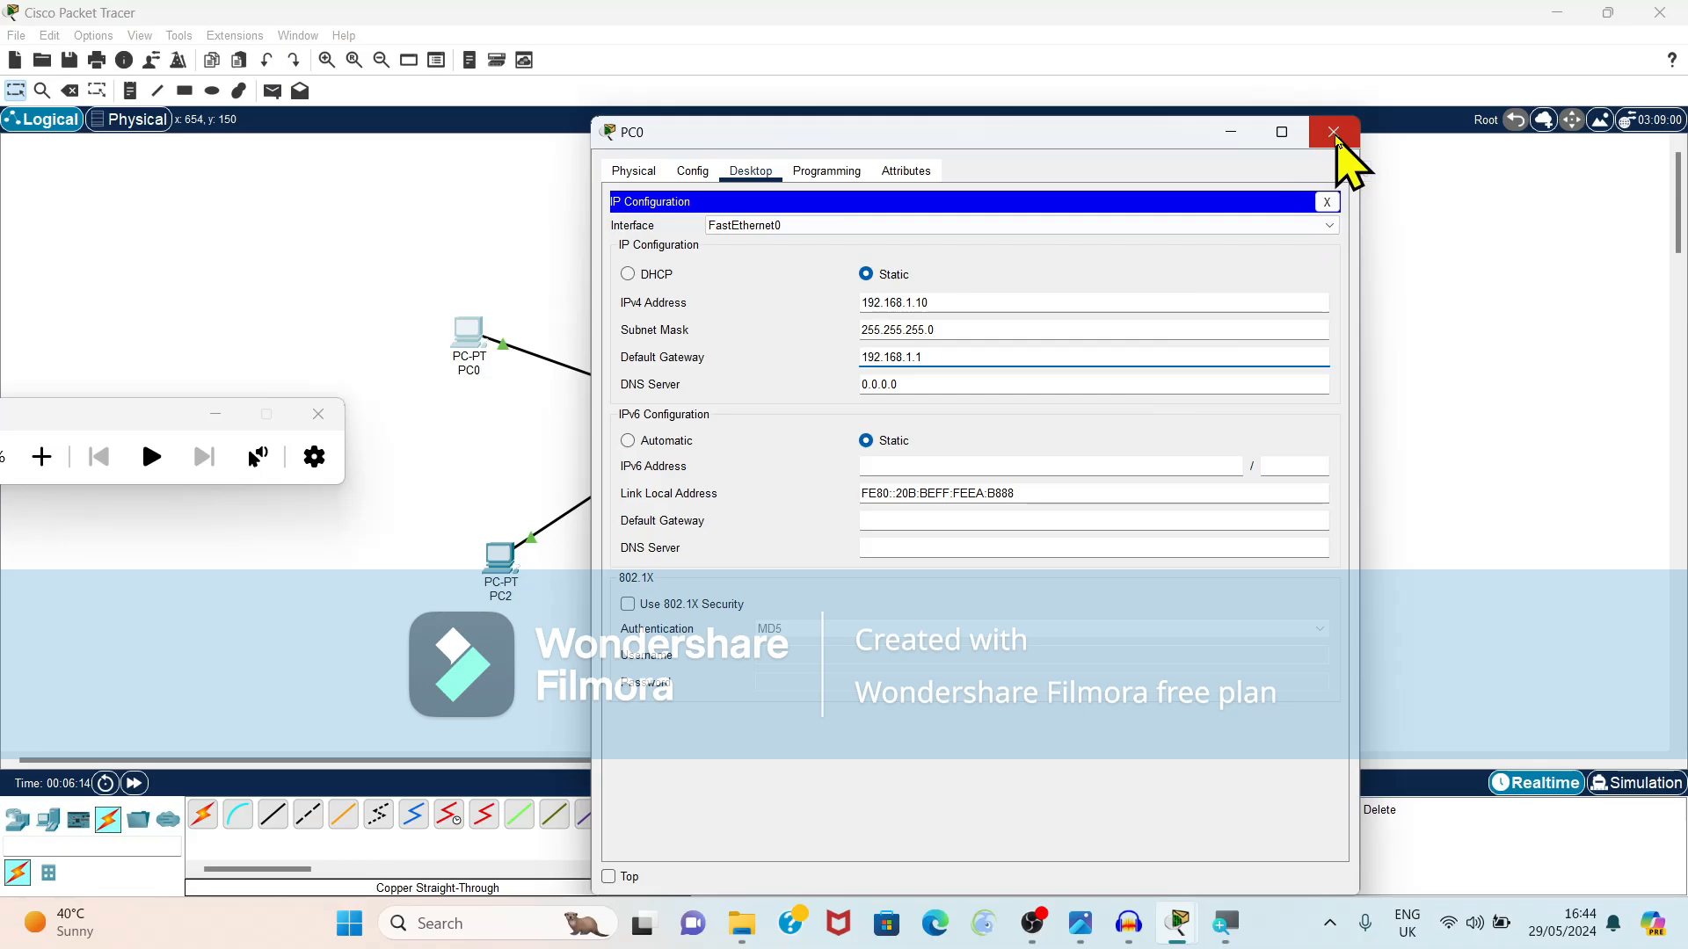
pyautogui.click(1333, 133)
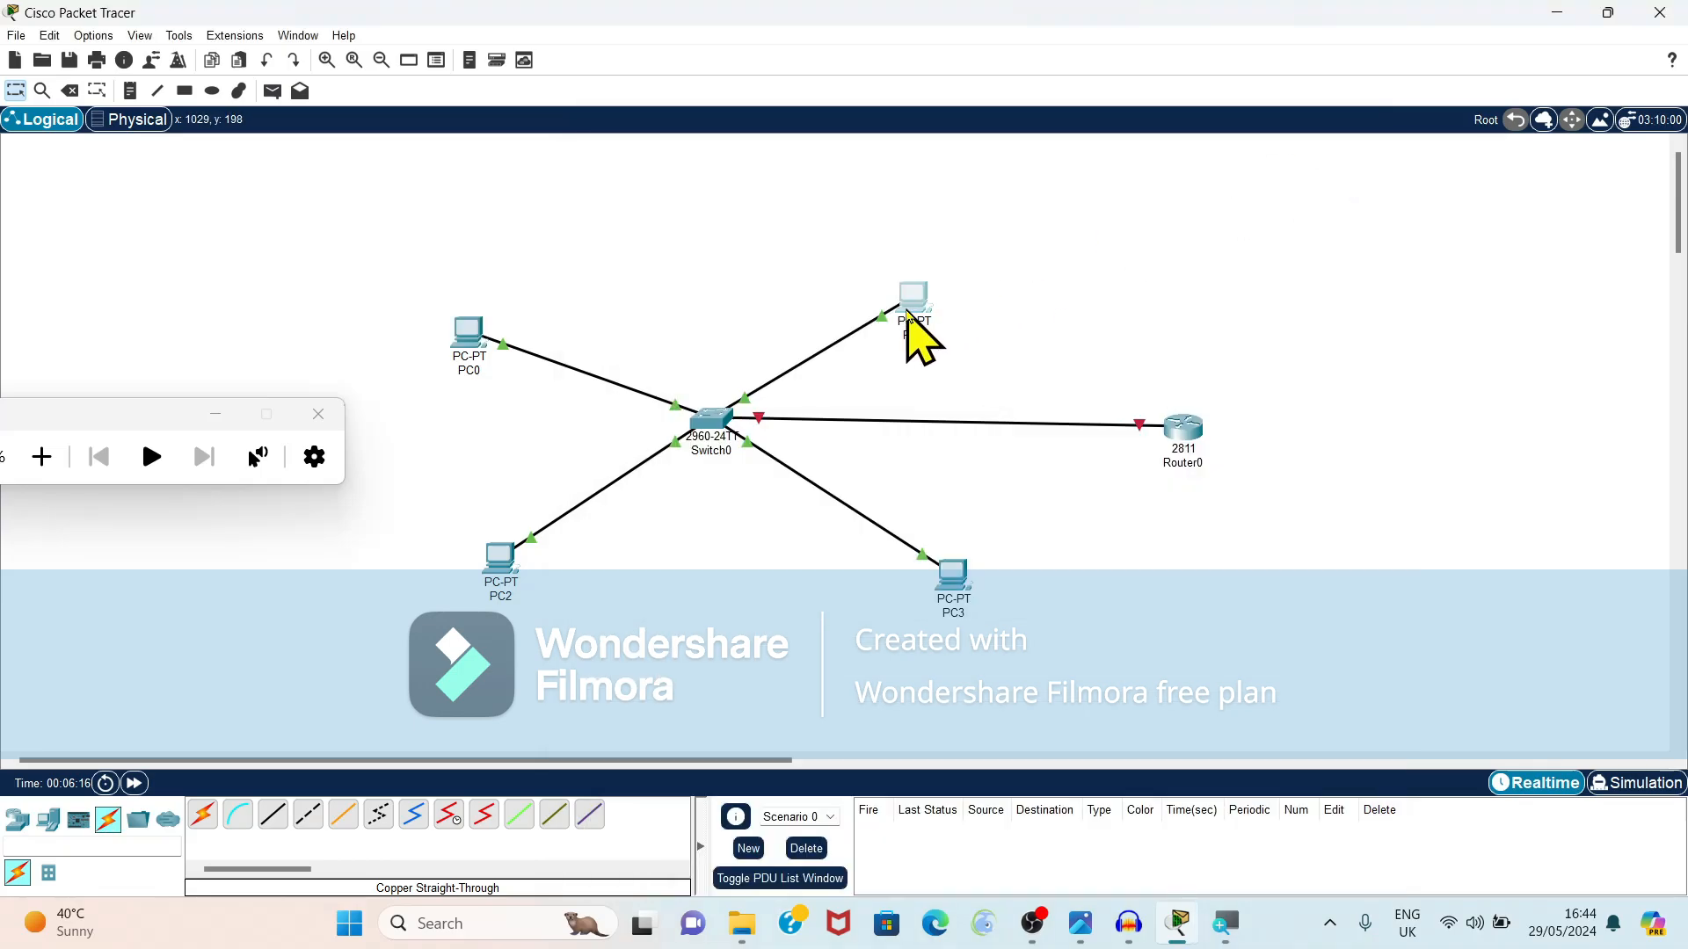
# Give PC1 the static IPv4 address 192.168.1.20 with subnet mask 255.255.255.0.
pyautogui.click(910, 315)
pyautogui.click(751, 230)
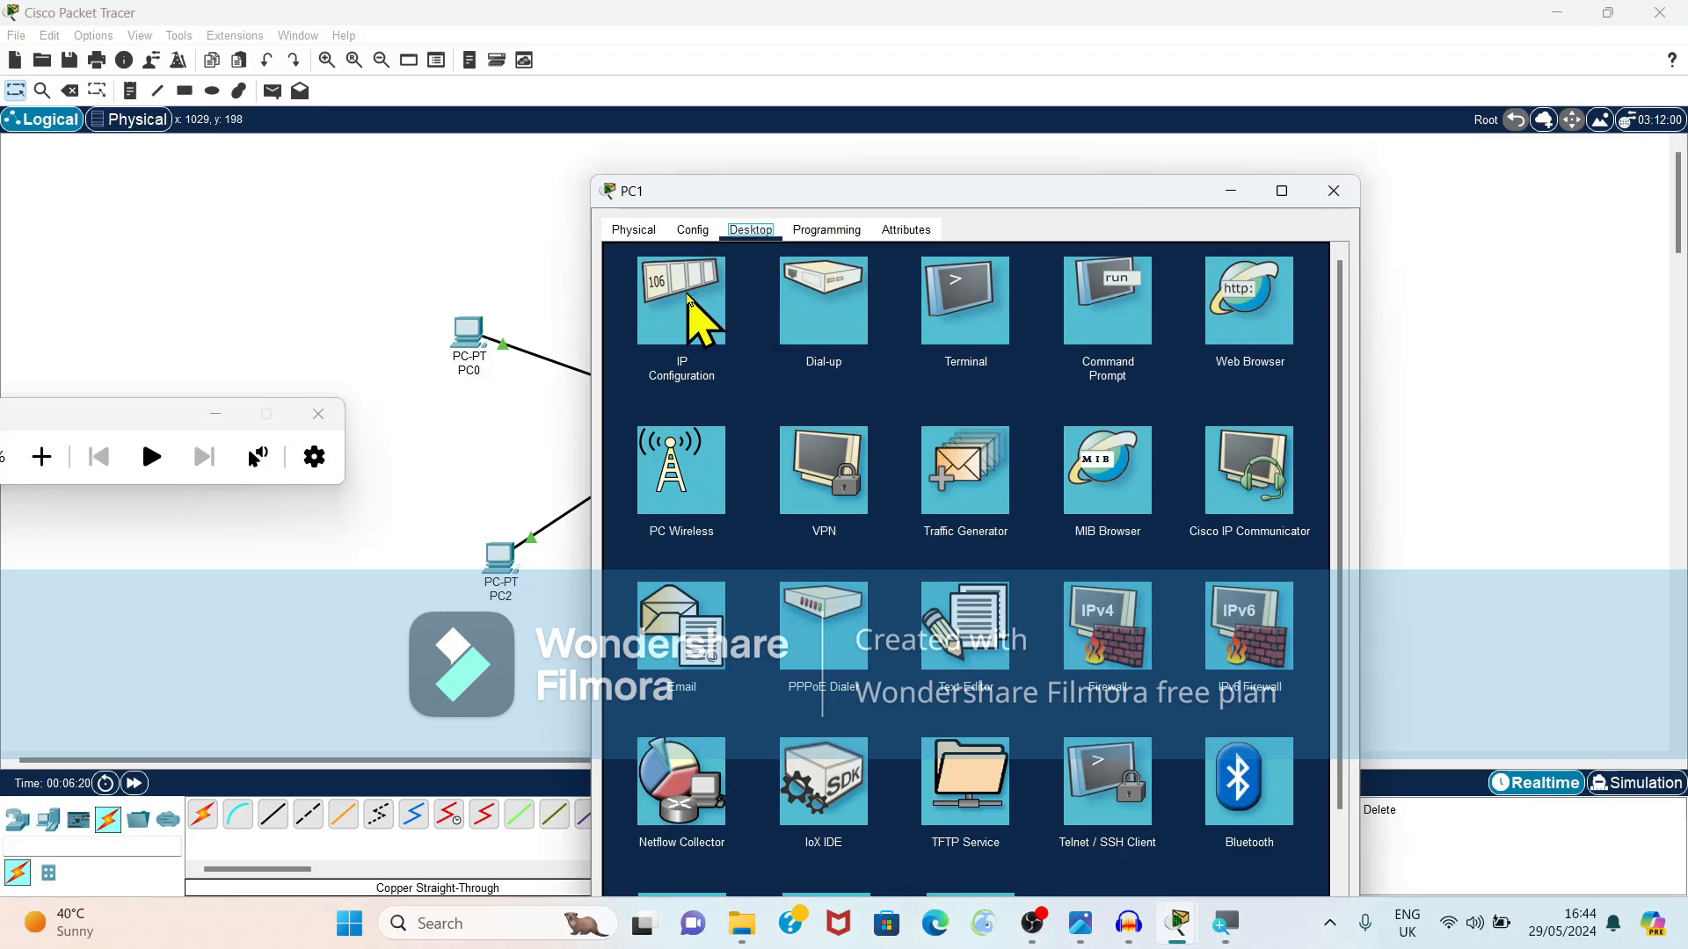
pyautogui.click(691, 301)
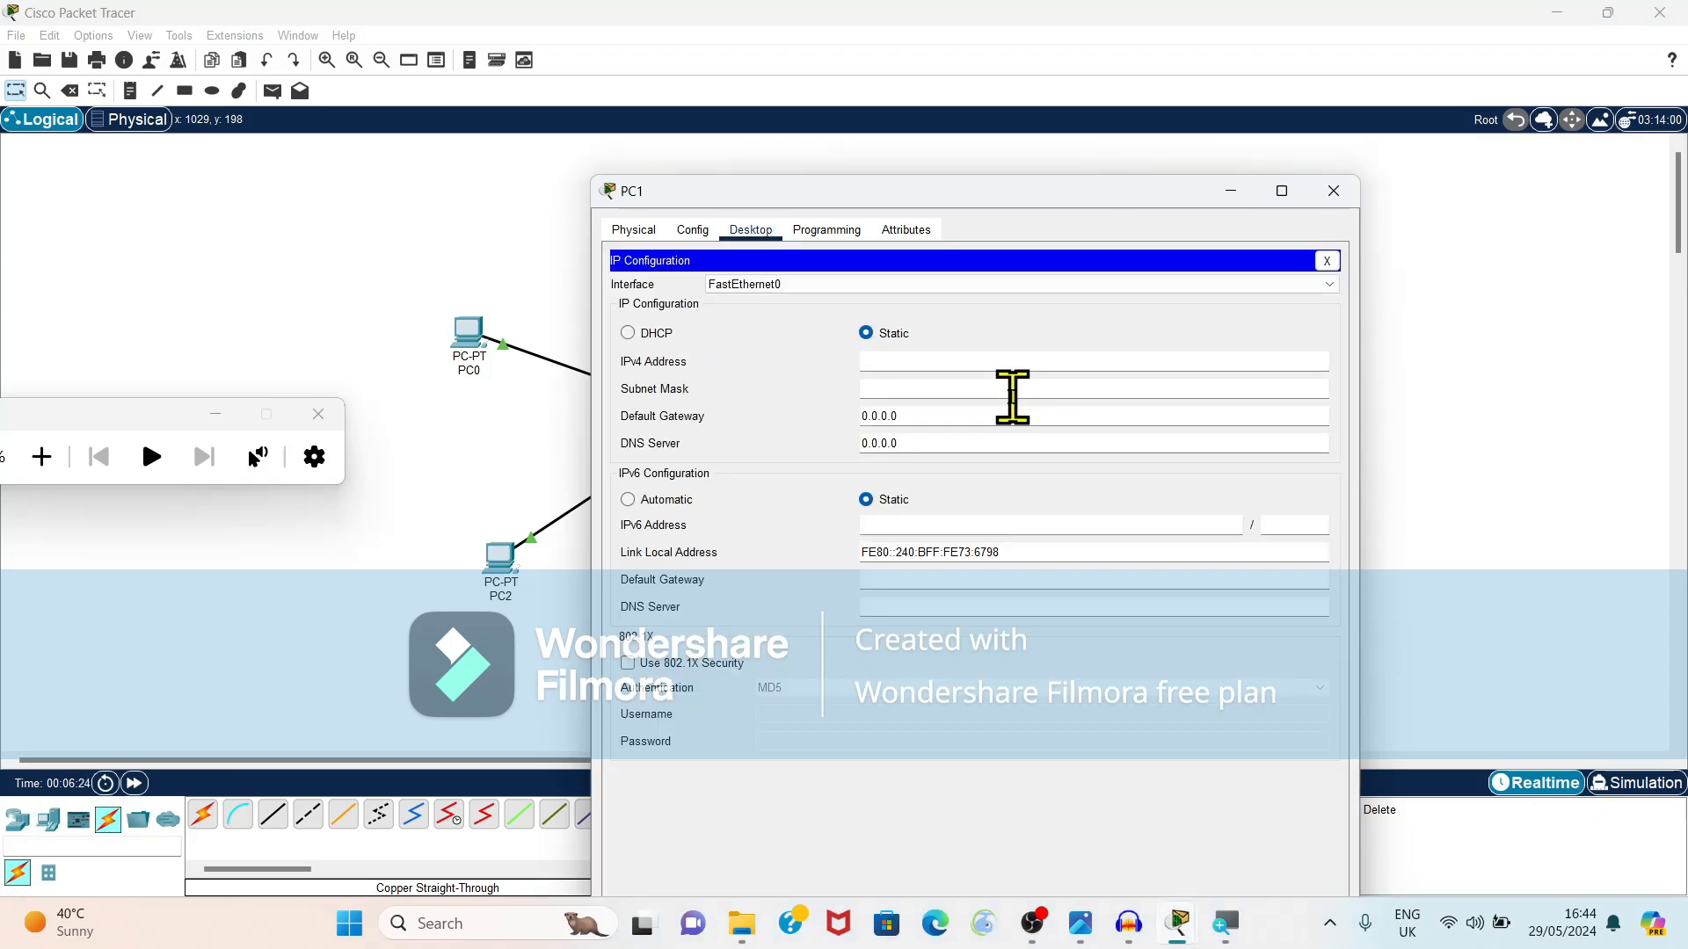
pyautogui.click(1003, 363)
pyautogui.write('19')
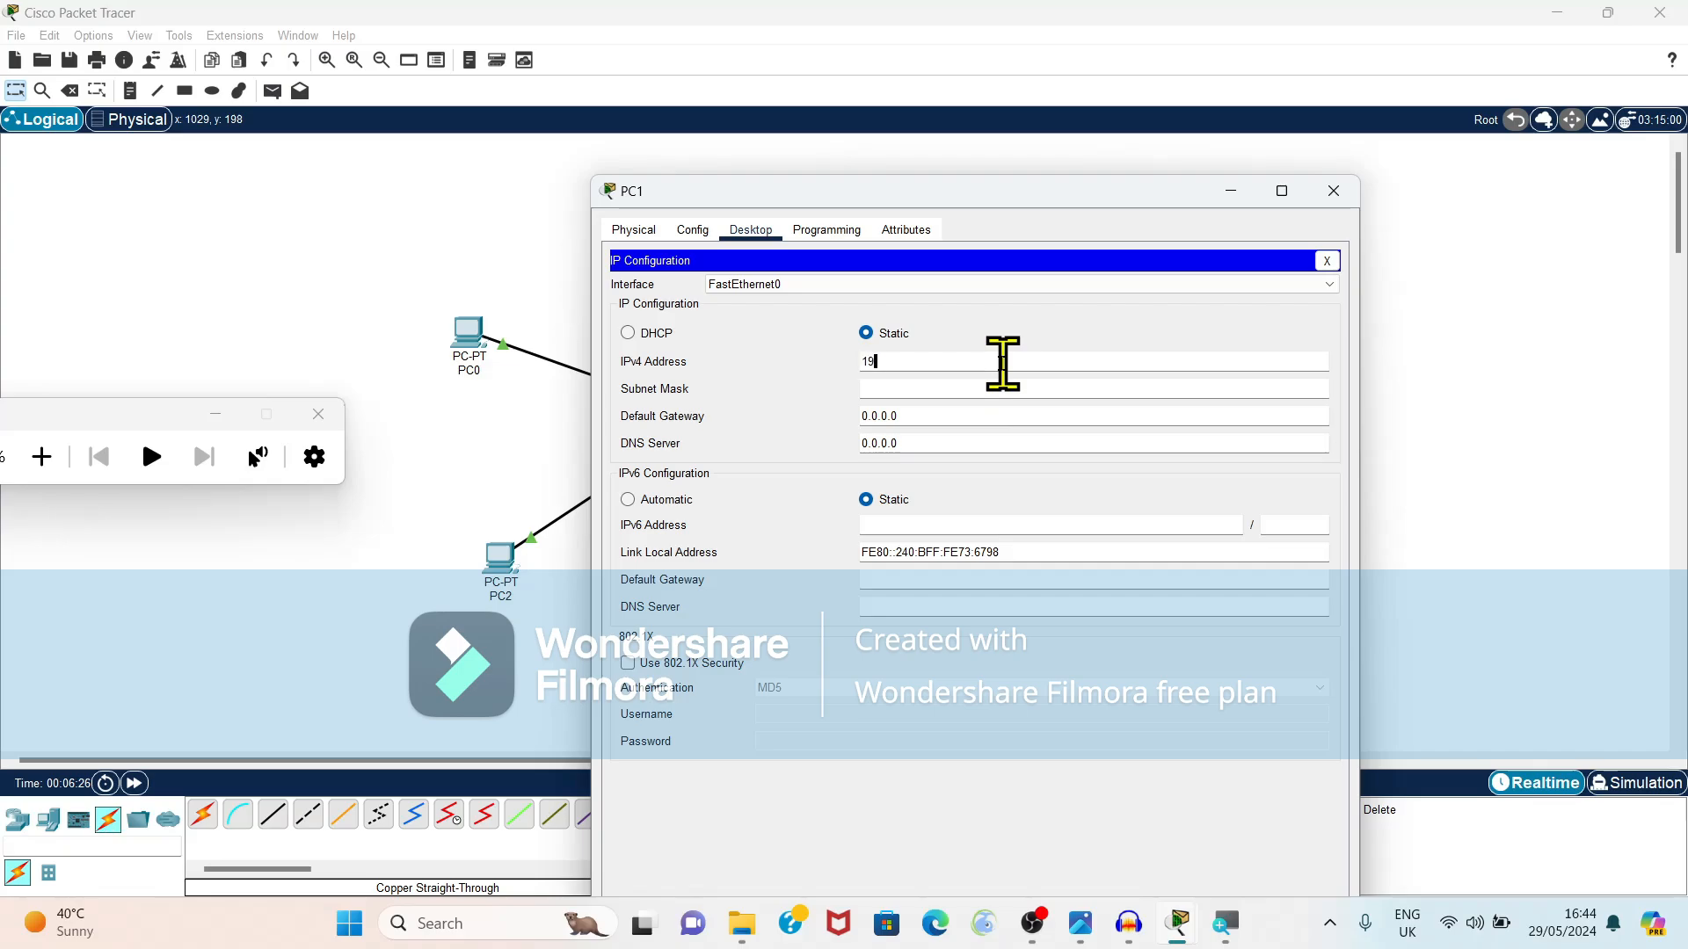
pyautogui.write('2.168.1.20')
pyautogui.click(962, 387)
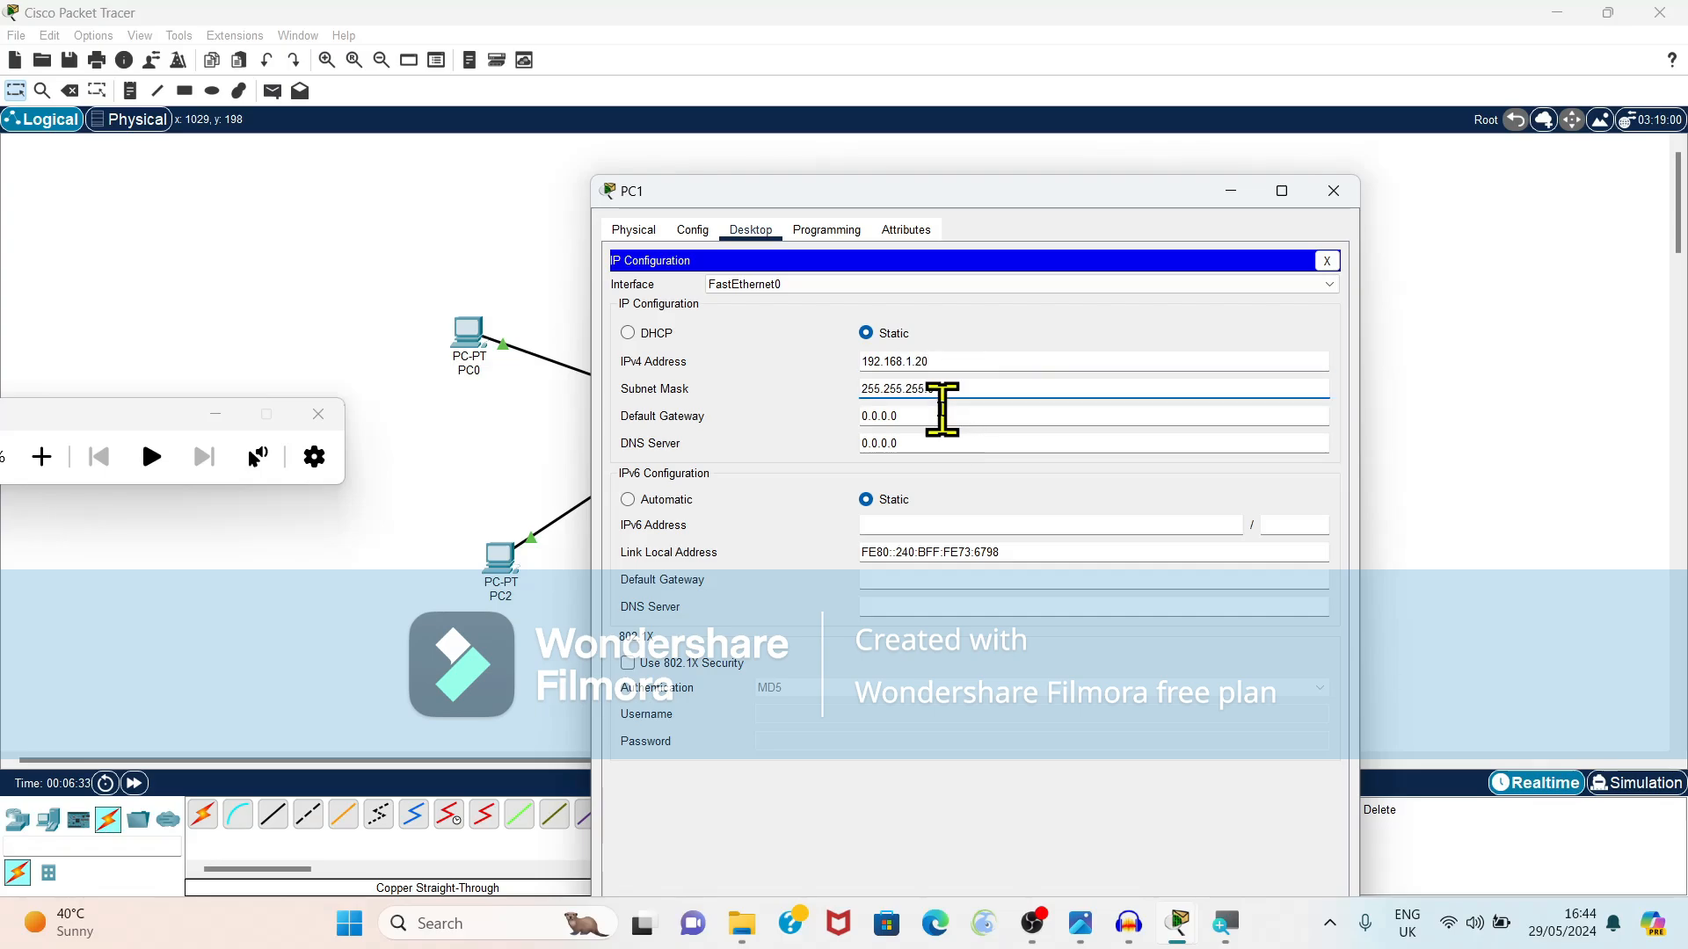
# Set PC1's IPv4 default gateway to 192.168.1.1, then close its configuration window and the screen magnifier.
pyautogui.click(941, 415)
pyautogui.press('BackSpace')
pyautogui.press('BackSpace')
pyautogui.press('BackSpace')
pyautogui.press('BackSpace')
pyautogui.press('BackSpace')
pyautogui.press('BackSpace')
pyautogui.press('BackSpace')
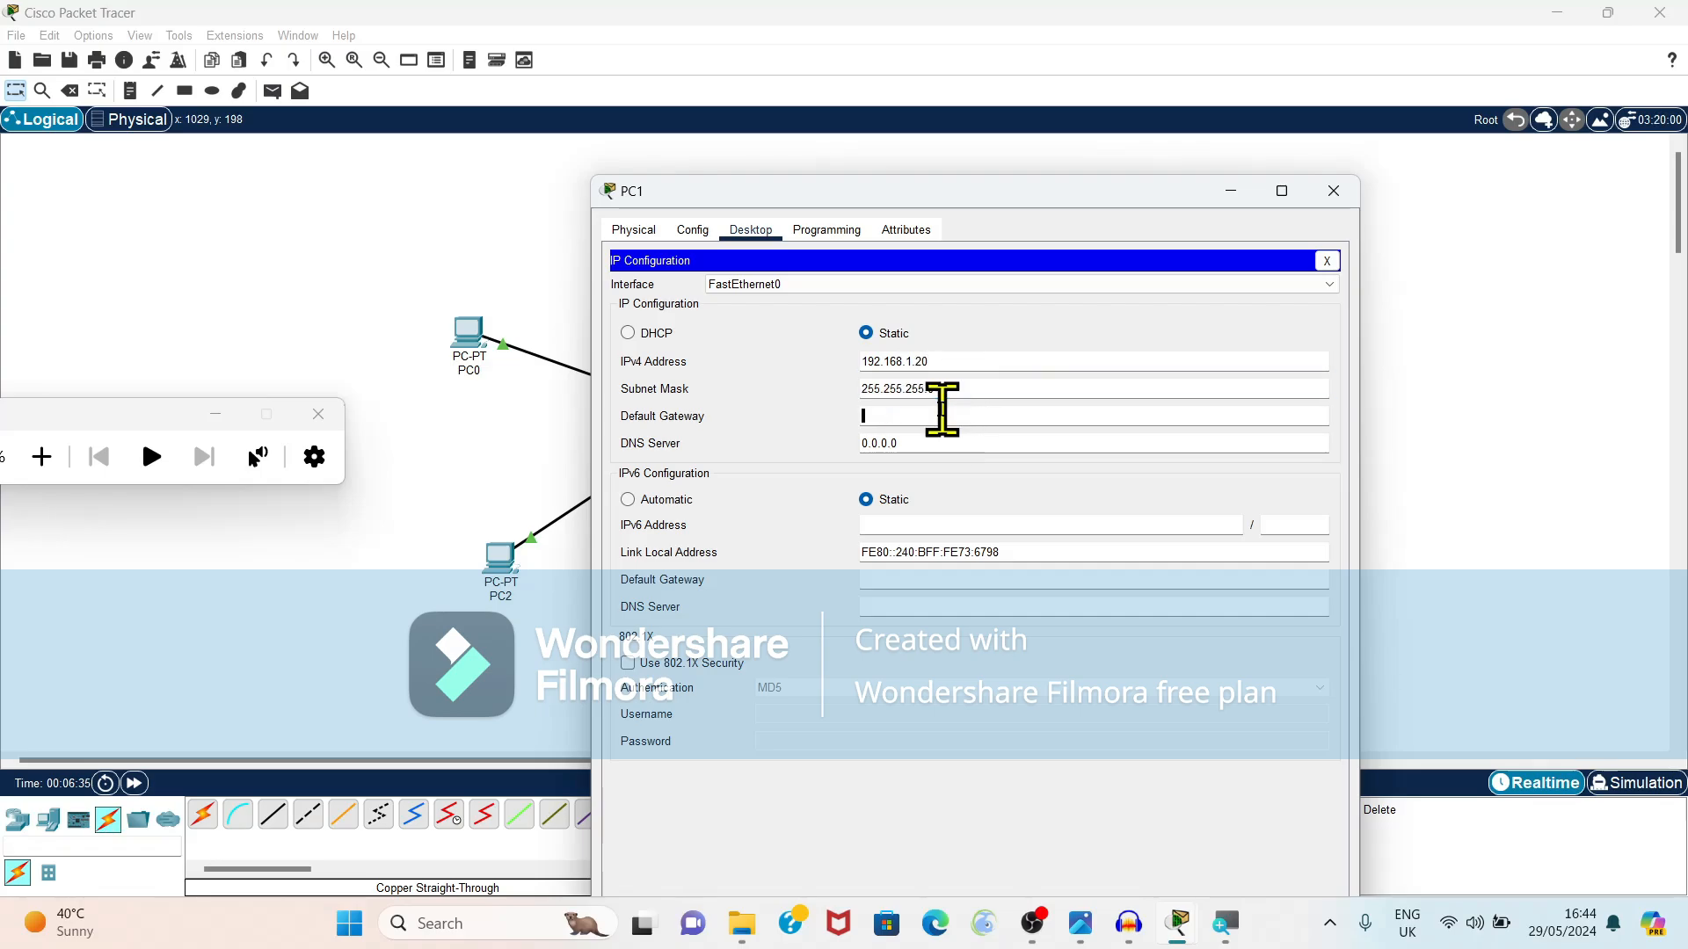
pyautogui.write('192.168.1.1')
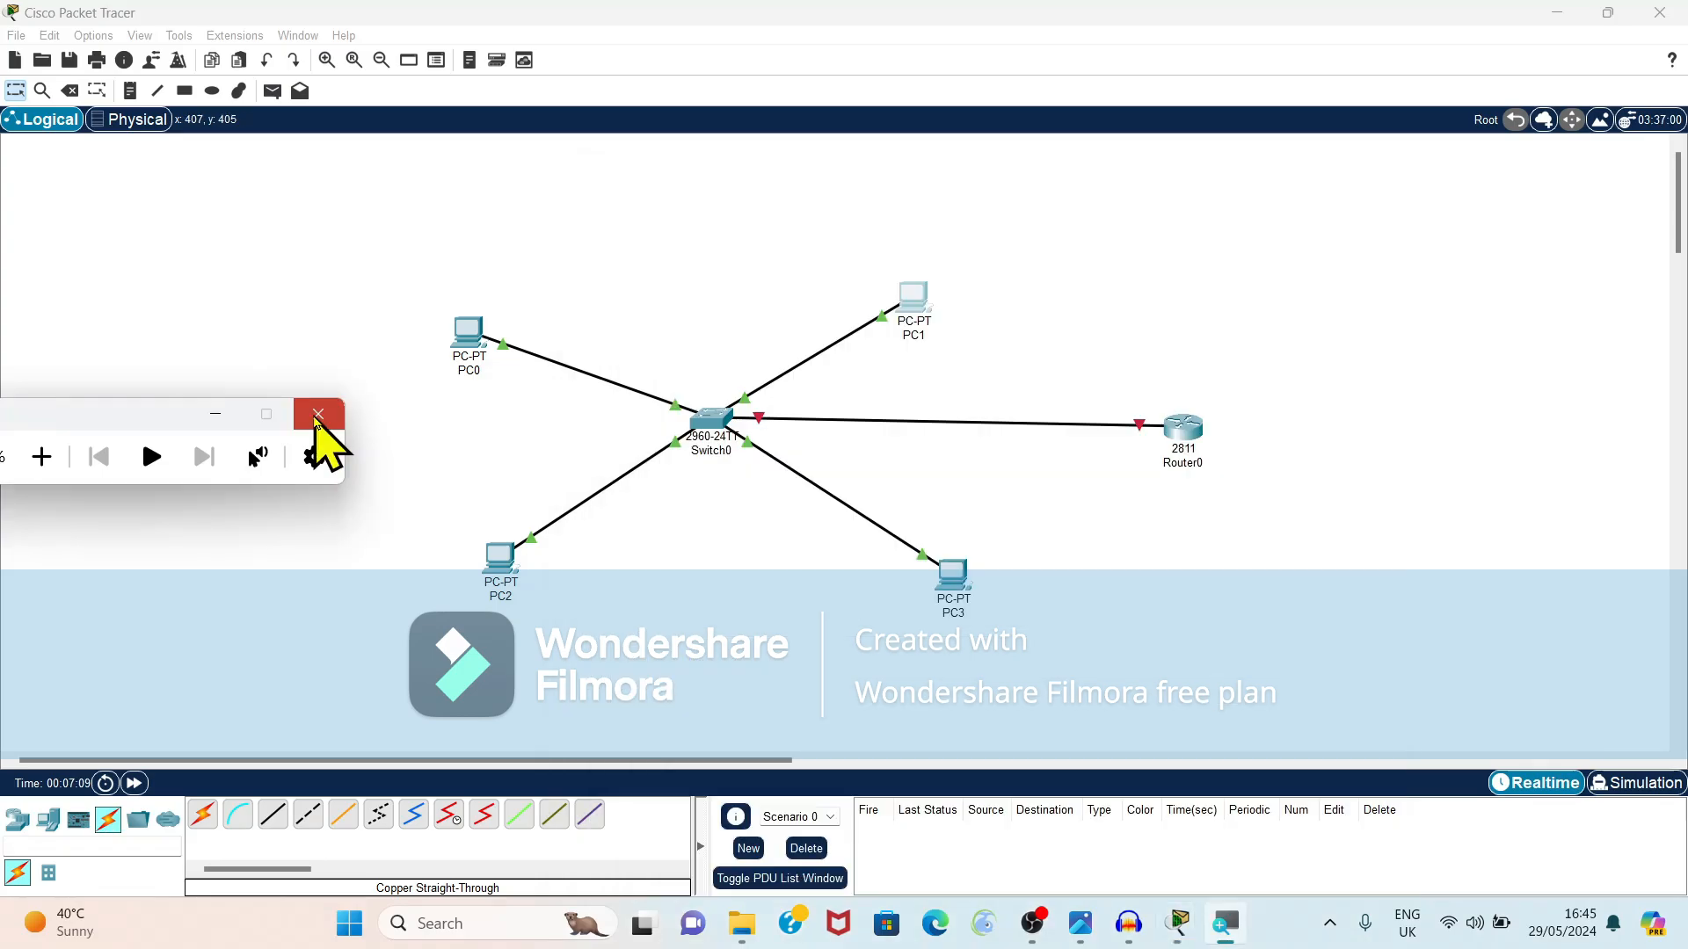
pyautogui.click(318, 413)
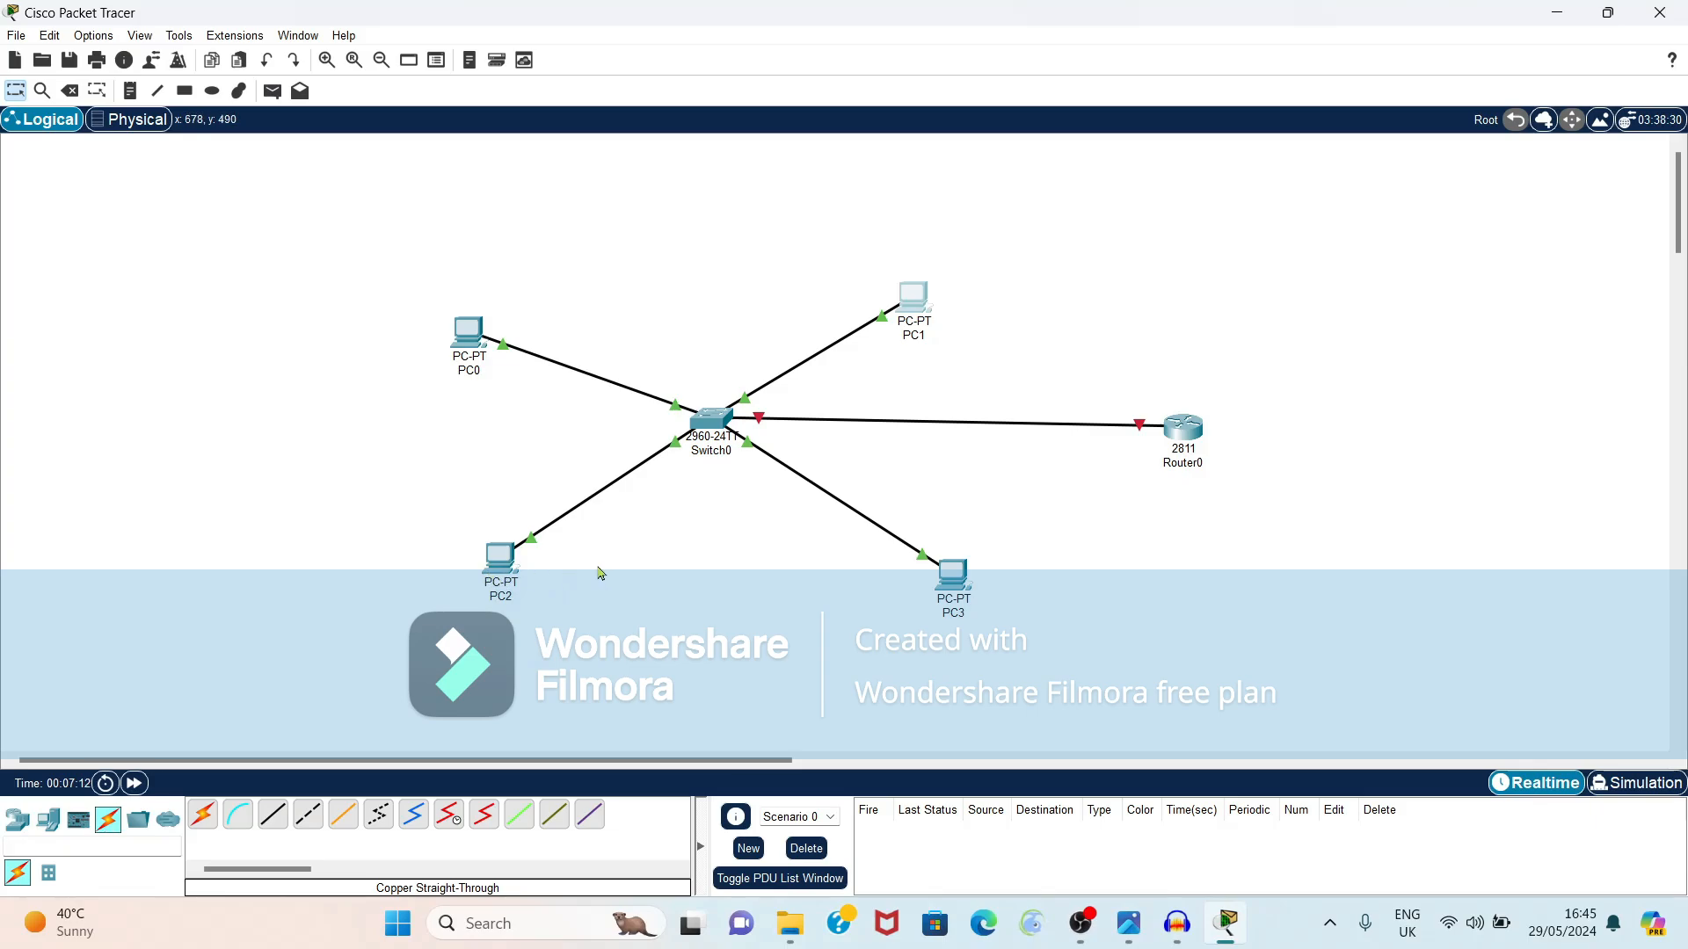
# Give PC2 the static IPv4 address 192.168.2.10 with subnet mask 255.255.255.0.
pyautogui.moveTo(498, 585)
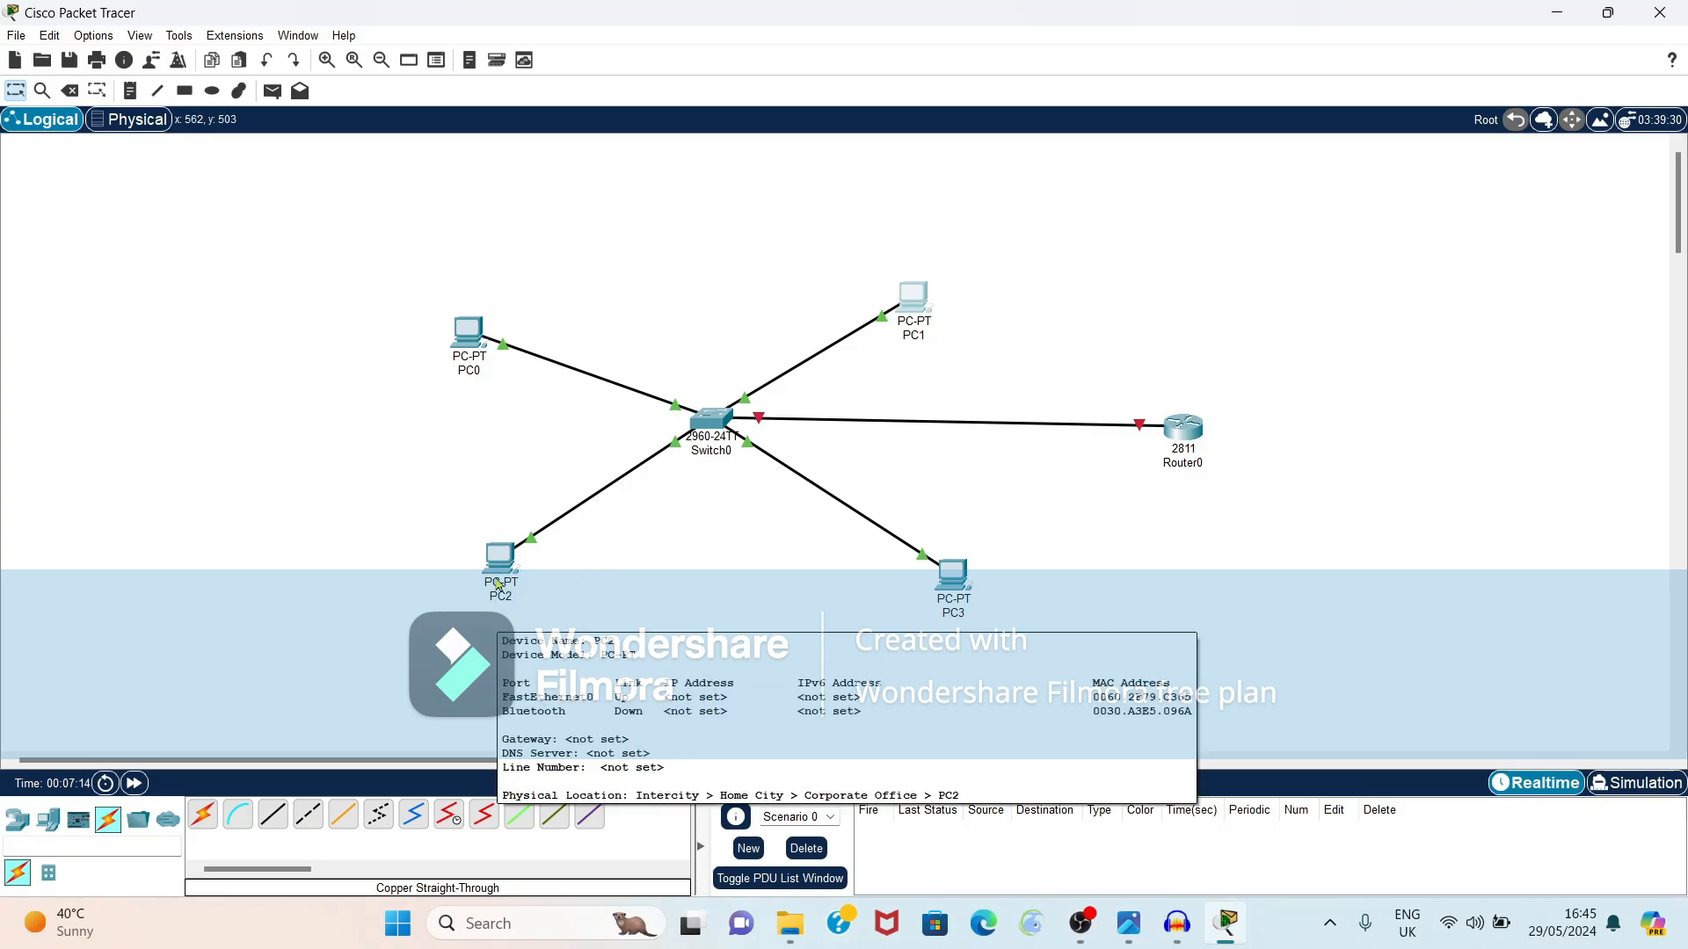
pyautogui.click(499, 582)
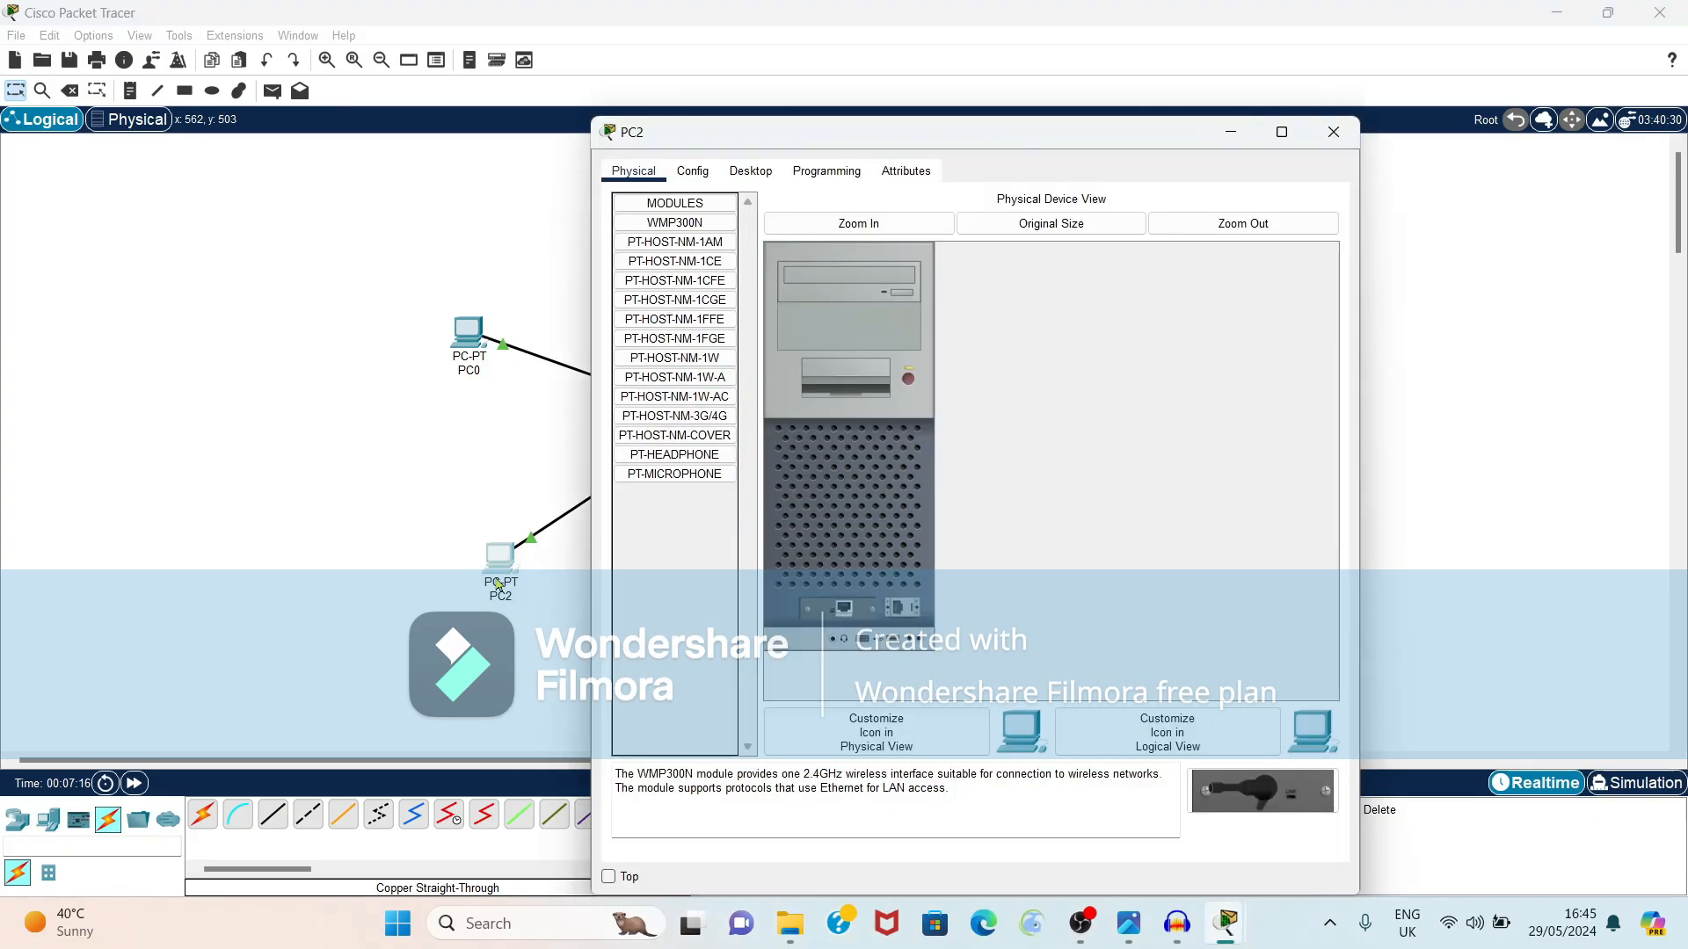
pyautogui.click(757, 171)
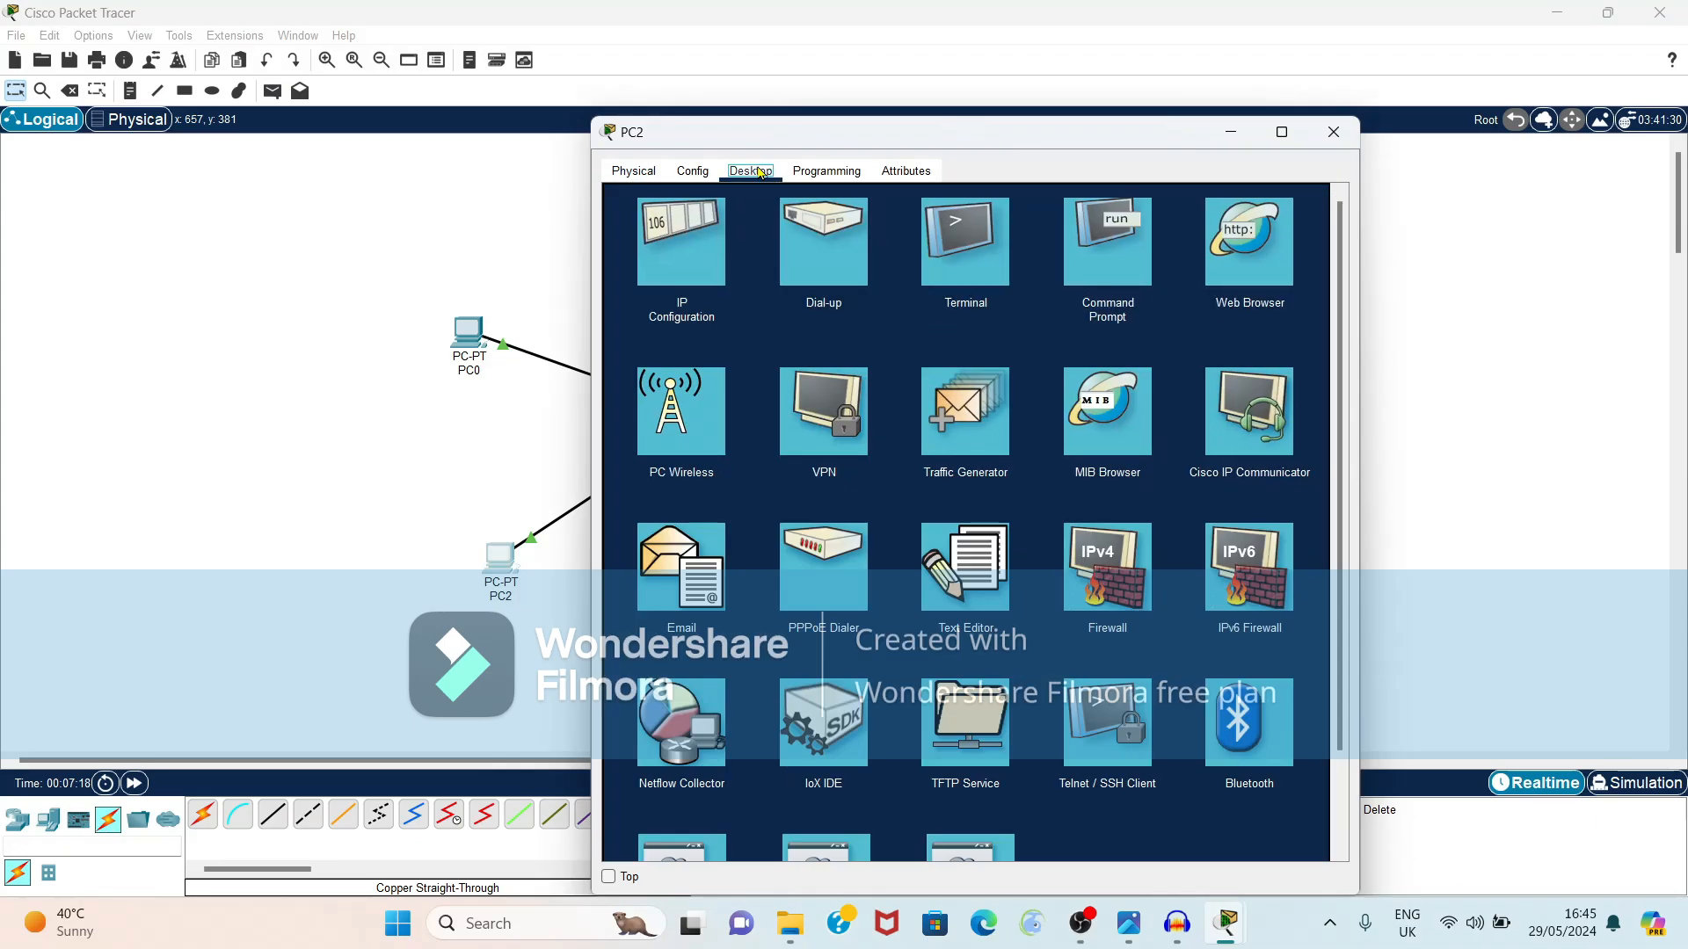
pyautogui.click(688, 256)
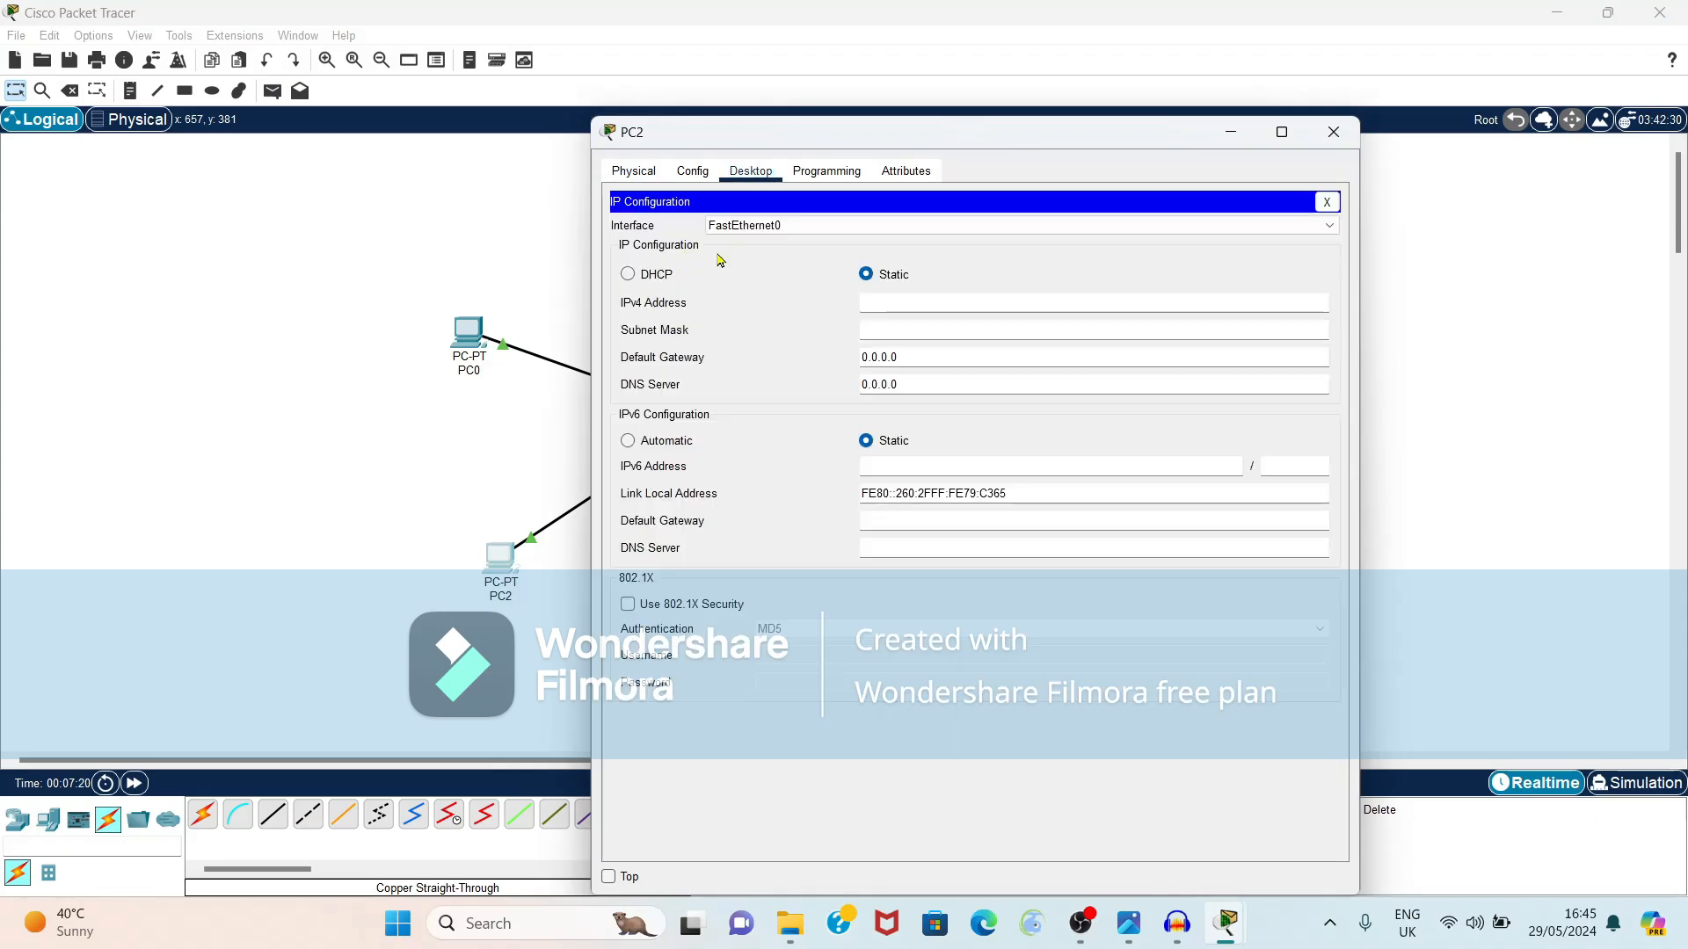
pyautogui.click(968, 308)
pyautogui.write('192.168.')
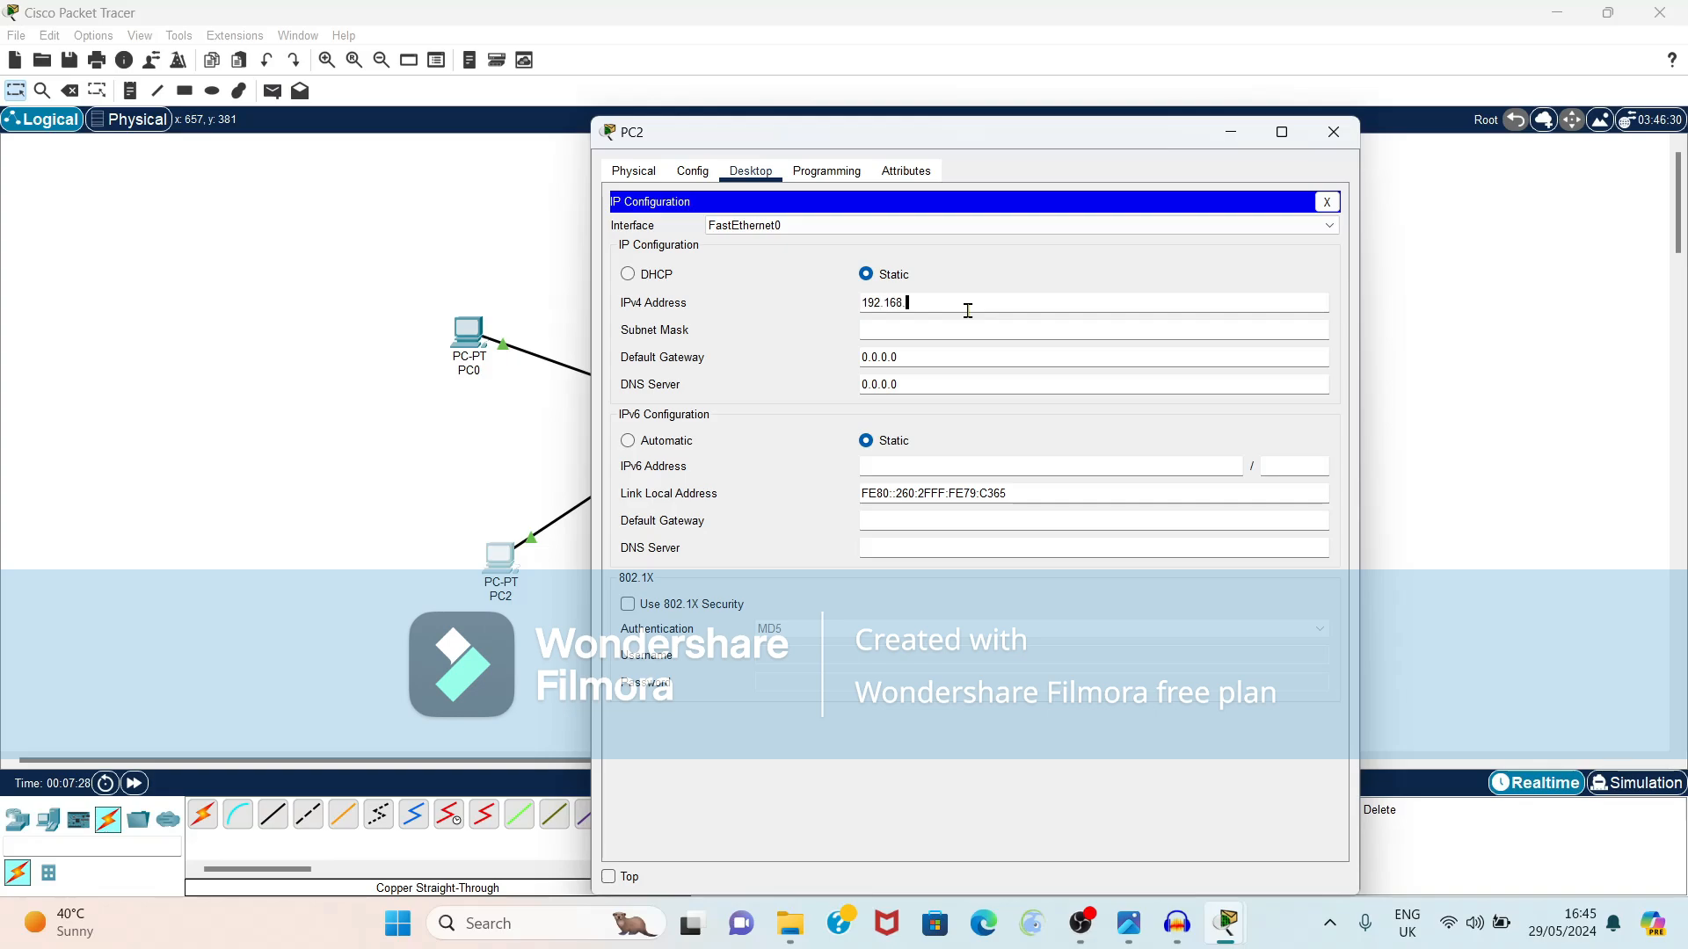
pyautogui.write('2.10')
pyautogui.click(949, 327)
# Set PC2's IPv4 default gateway to 192.168.2.2 and close its configuration window.
pyautogui.click(931, 350)
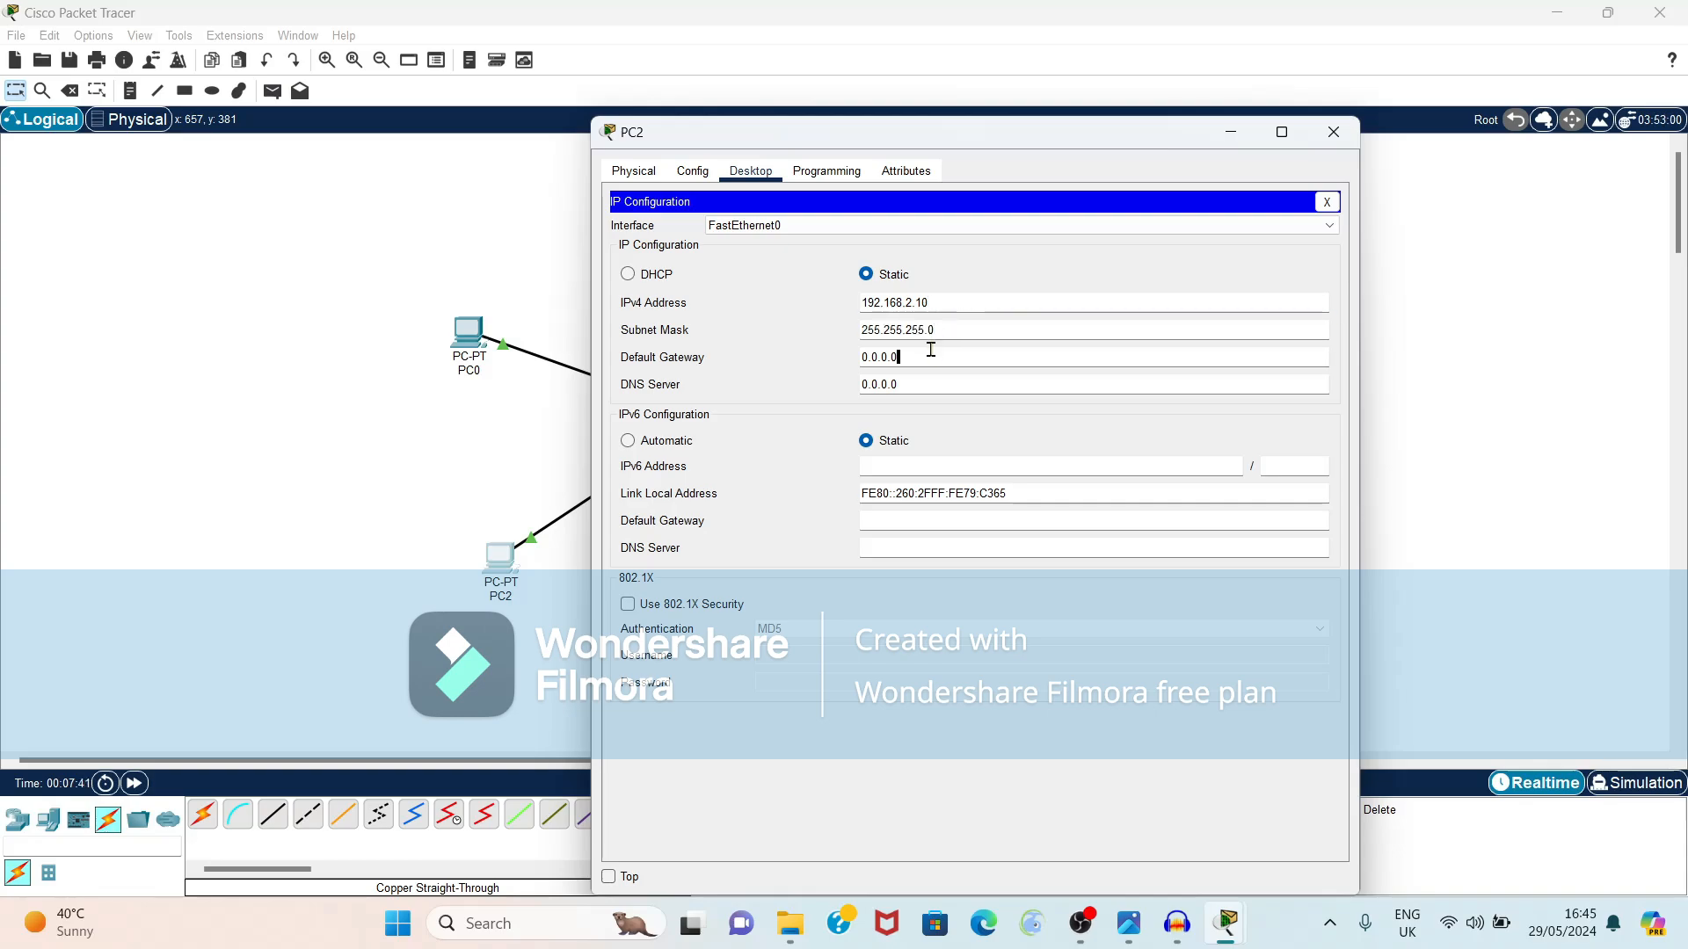
pyautogui.press('BackSpace')
pyautogui.press('BackSpace')
pyautogui.press('BackSpace')
pyautogui.press('BackSpace')
pyautogui.press('BackSpace')
pyautogui.press('BackSpace')
pyautogui.press('BackSpace')
pyautogui.write('192.168.1')
pyautogui.press('BackSpace')
pyautogui.write('2.2')
pyautogui.moveTo(931, 350); pyautogui.dragTo(853, 351)
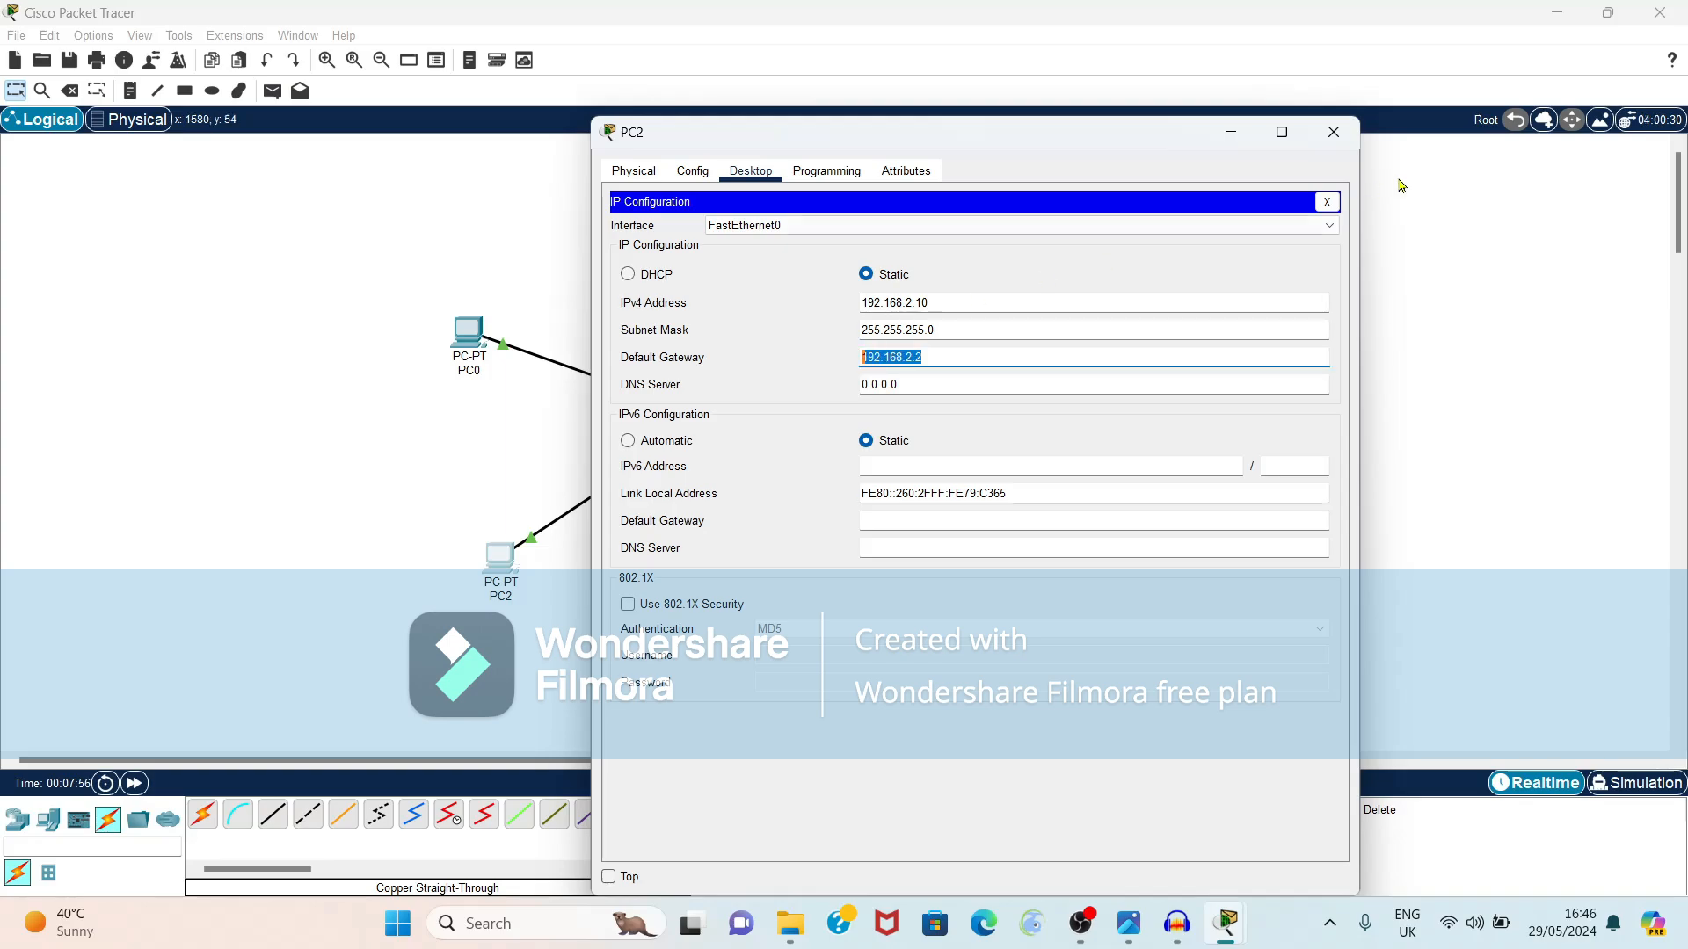
pyautogui.click(1338, 134)
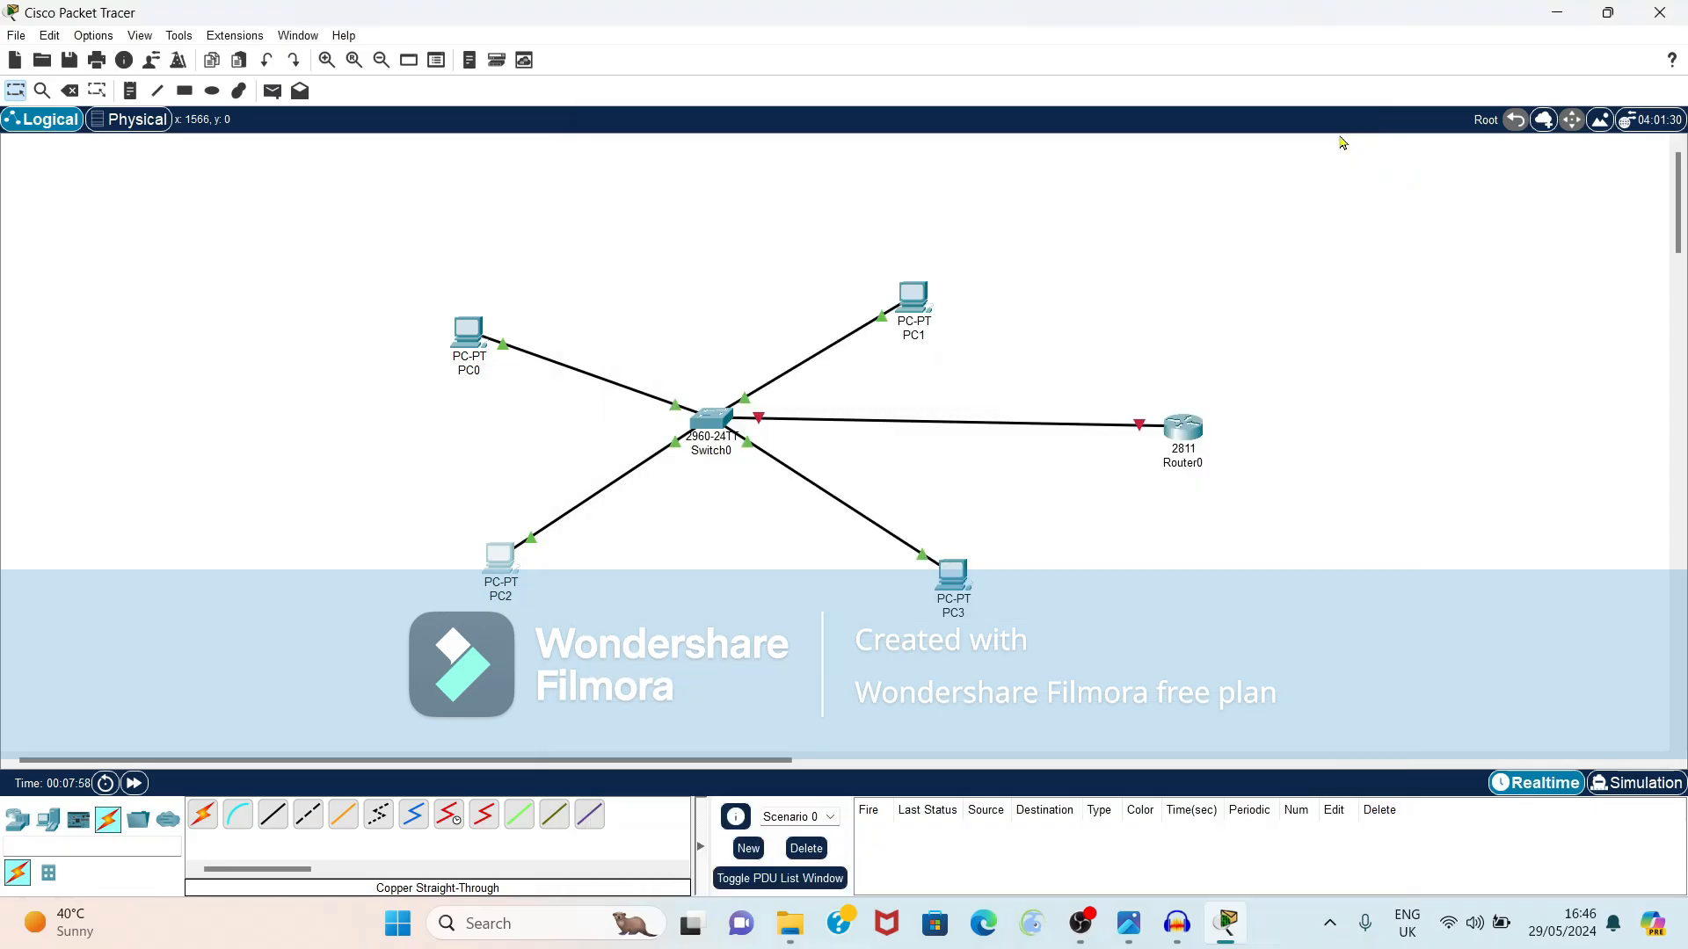
# Give PC3 the static IPv4 address 192.168.2.20 with subnet mask 255.255.255.0.
pyautogui.click(955, 577)
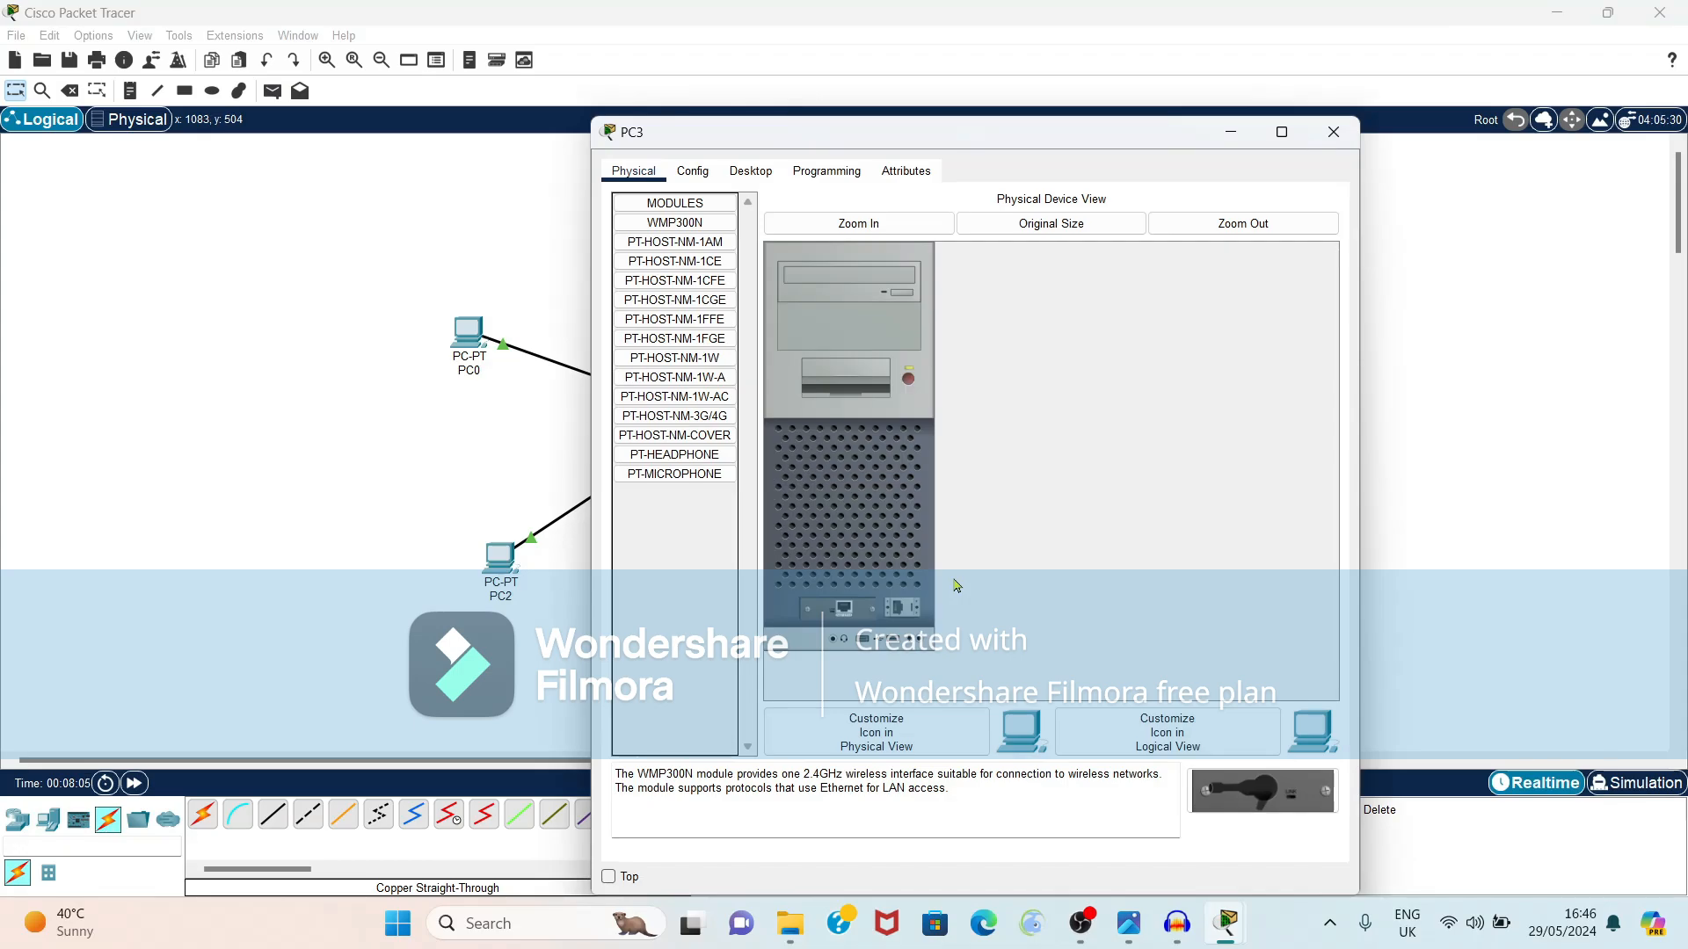
pyautogui.click(754, 176)
pyautogui.click(697, 255)
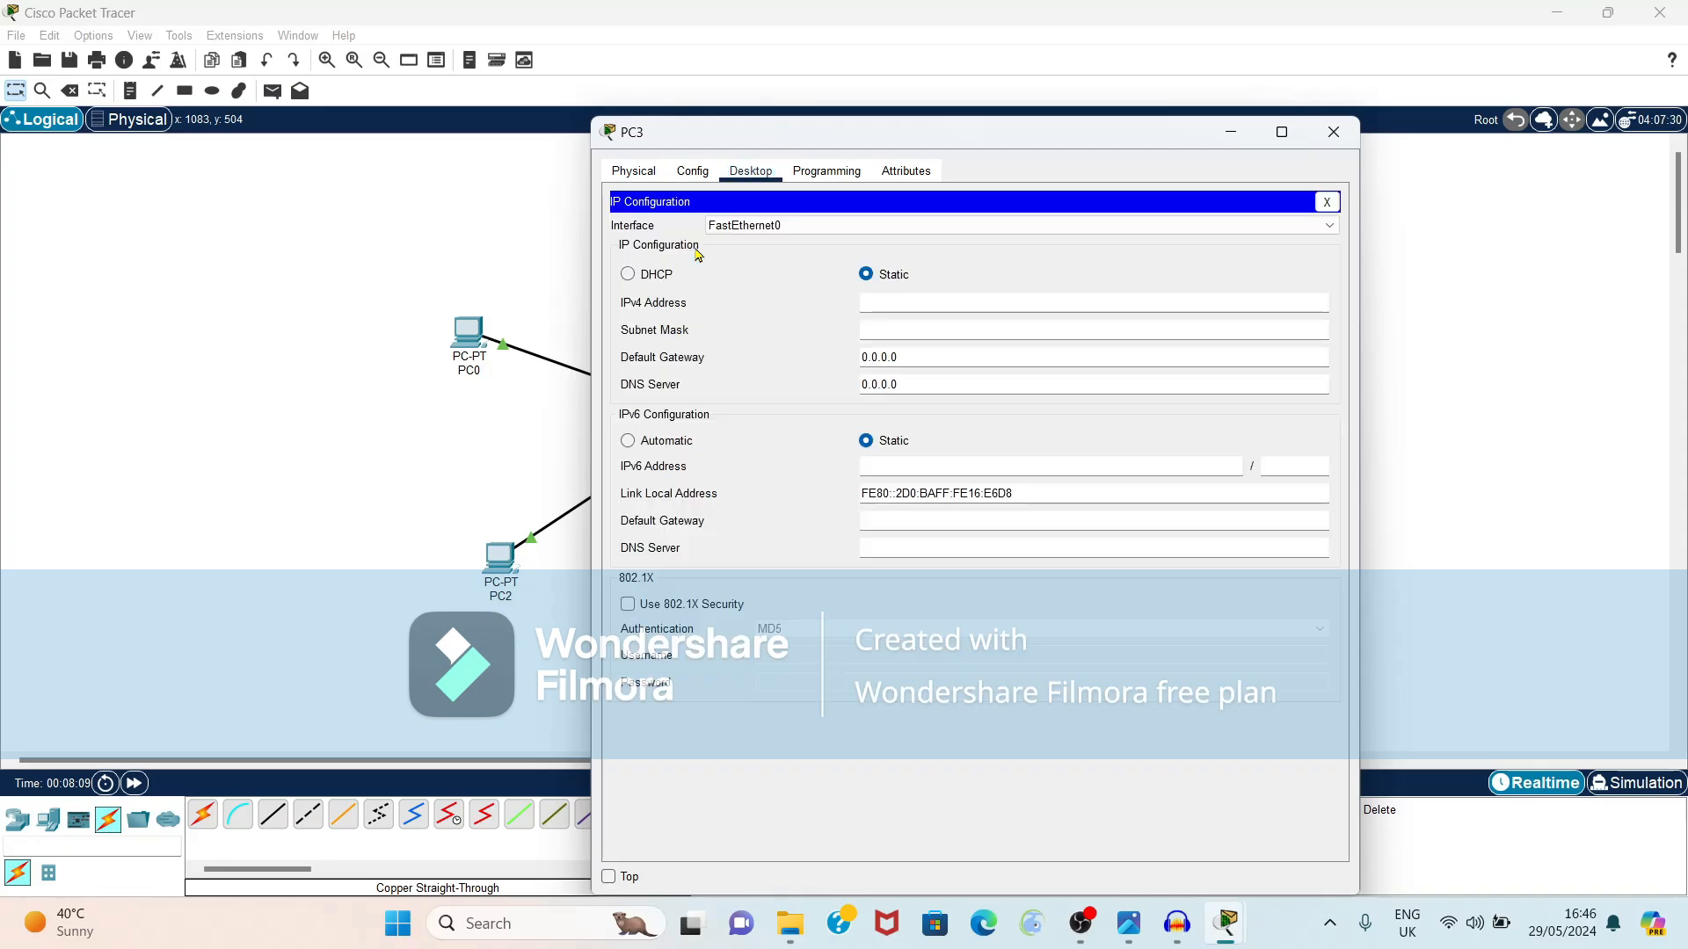
pyautogui.click(902, 305)
pyautogui.write('192.168.2.20')
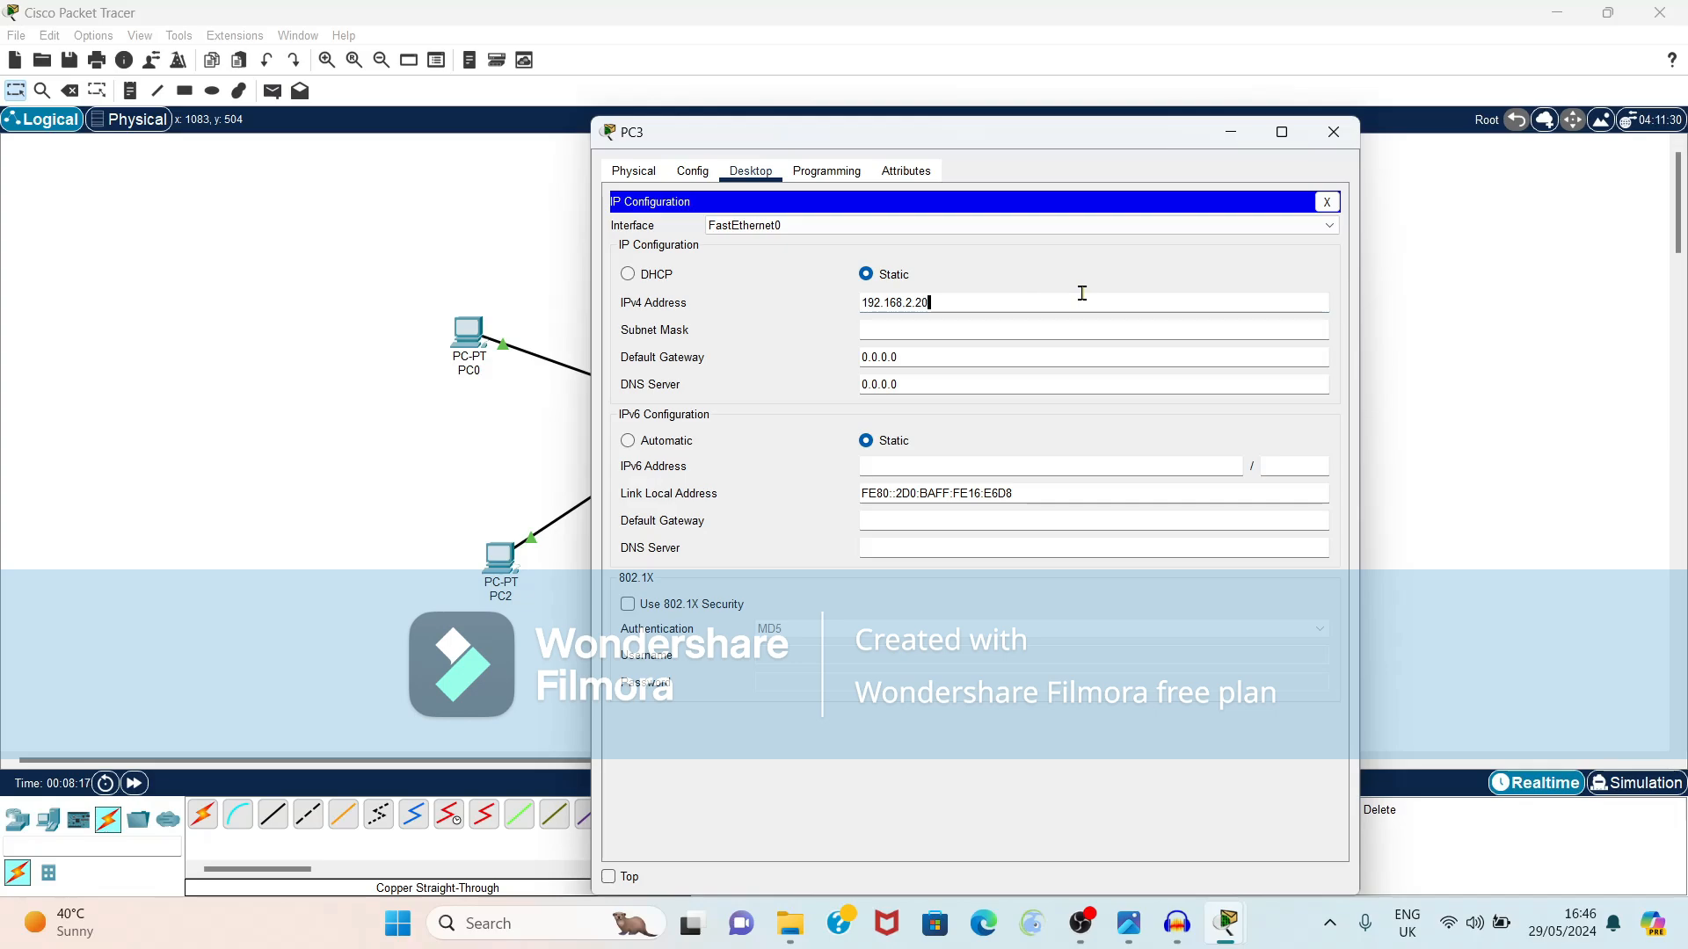
pyautogui.click(964, 329)
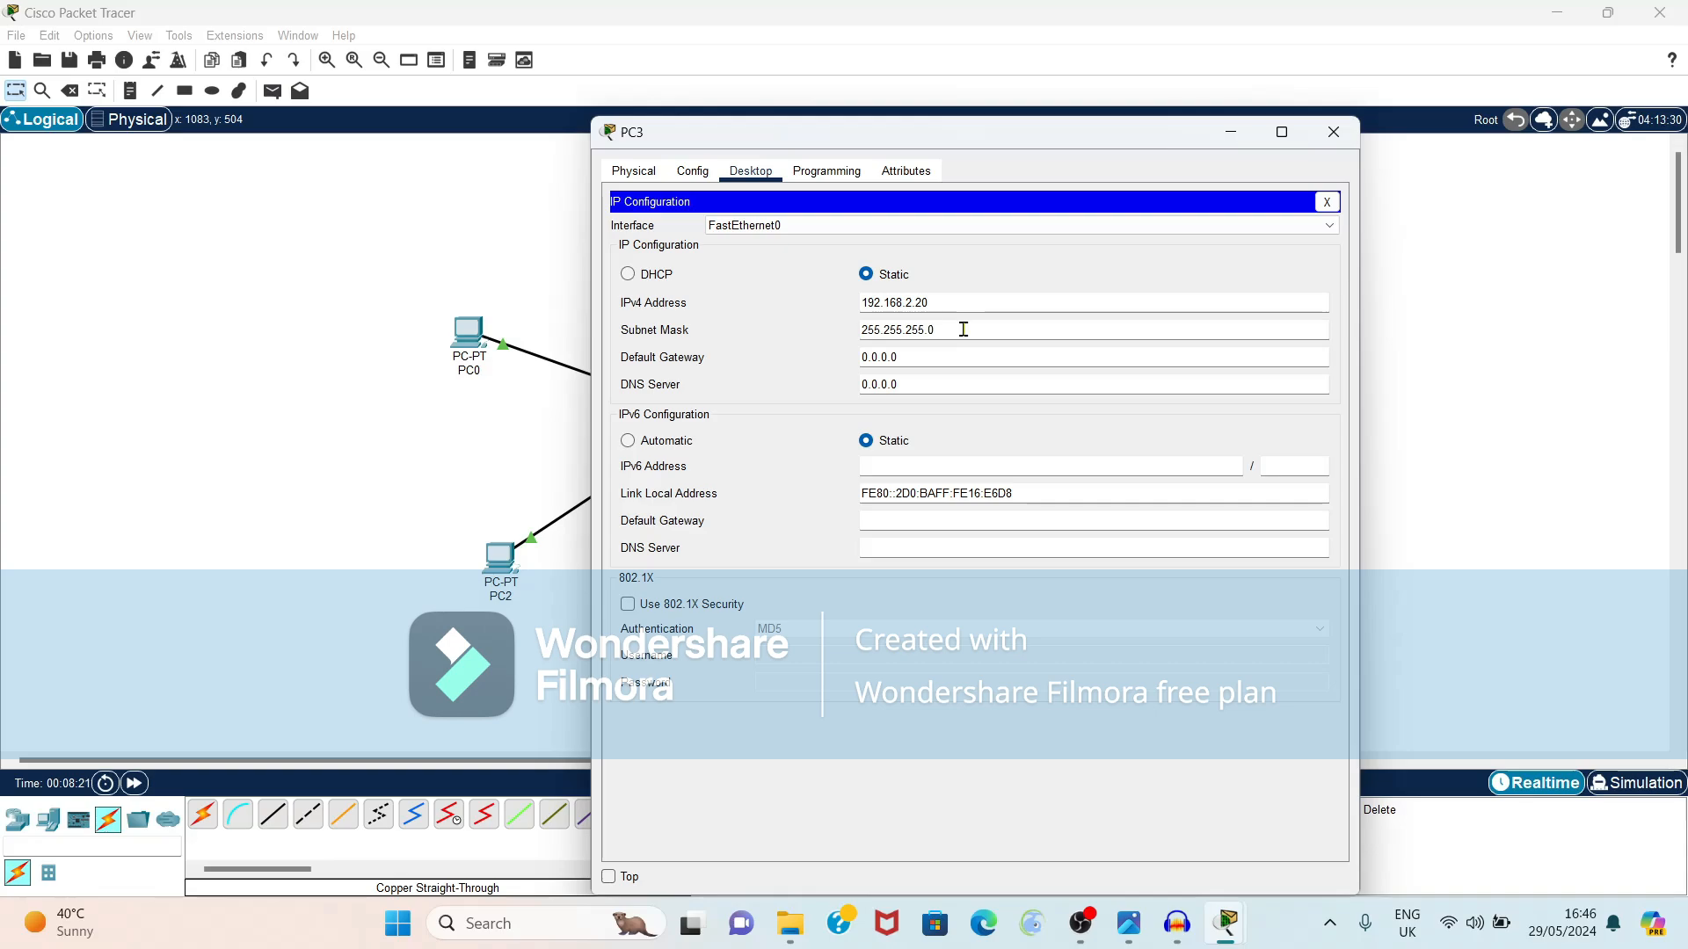
# Set PC3's IPv4 default gateway to 192.168.2.2 and close its configuration window.
pyautogui.click(946, 356)
pyautogui.press('BackSpace')
pyautogui.press('BackSpace')
pyautogui.press('BackSpace')
pyautogui.press('BackSpace')
pyautogui.press('BackSpace')
pyautogui.press('BackSpace')
pyautogui.press('BackSpace')
pyautogui.write('192.168.2.2')
pyautogui.click(1334, 131)
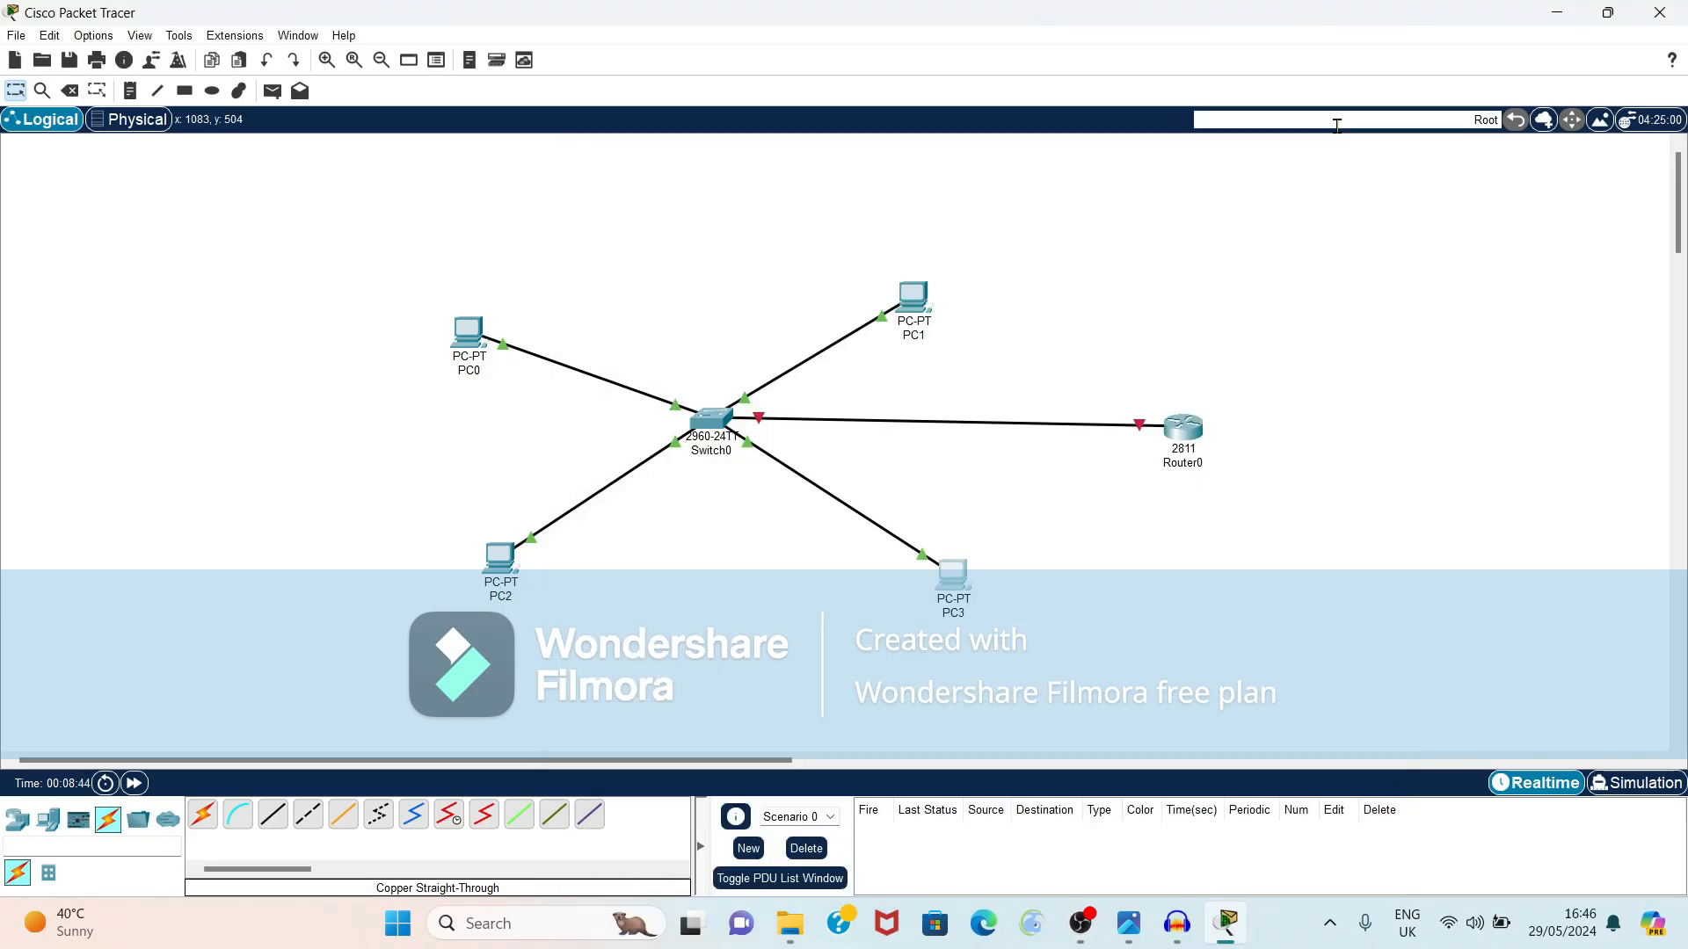
# Draw a pink-filled ellipse with a black outline around PC0 and PC1 and add the note VLAN10 inside it.
pyautogui.click(212, 91)
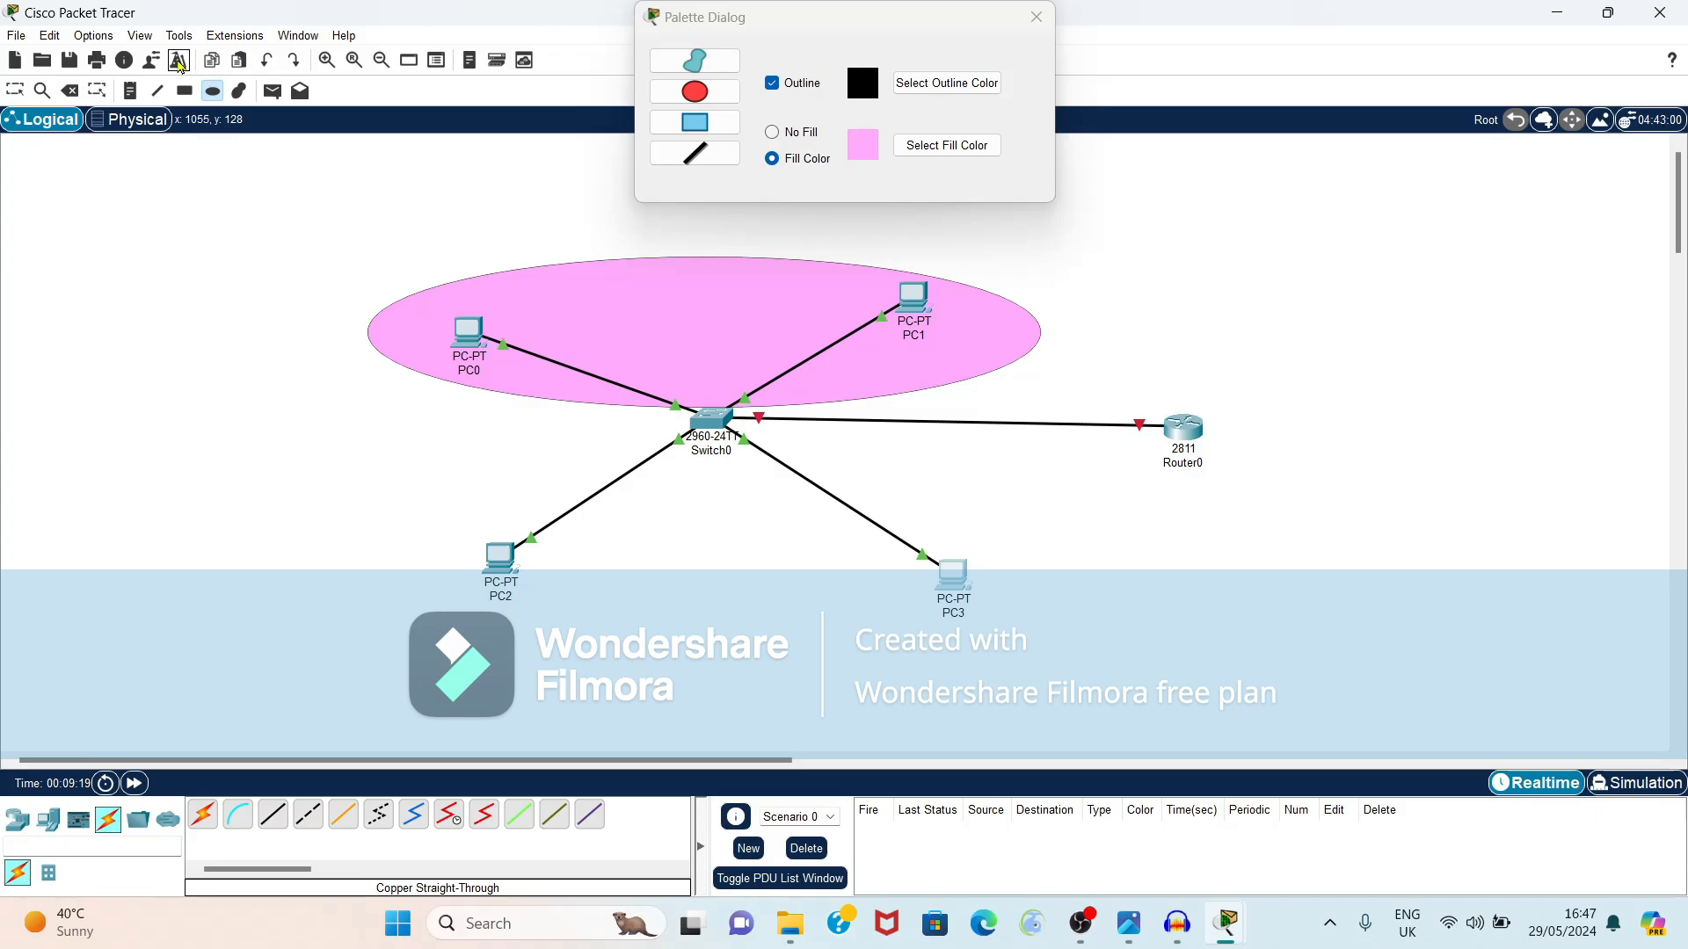
pyautogui.click(130, 91)
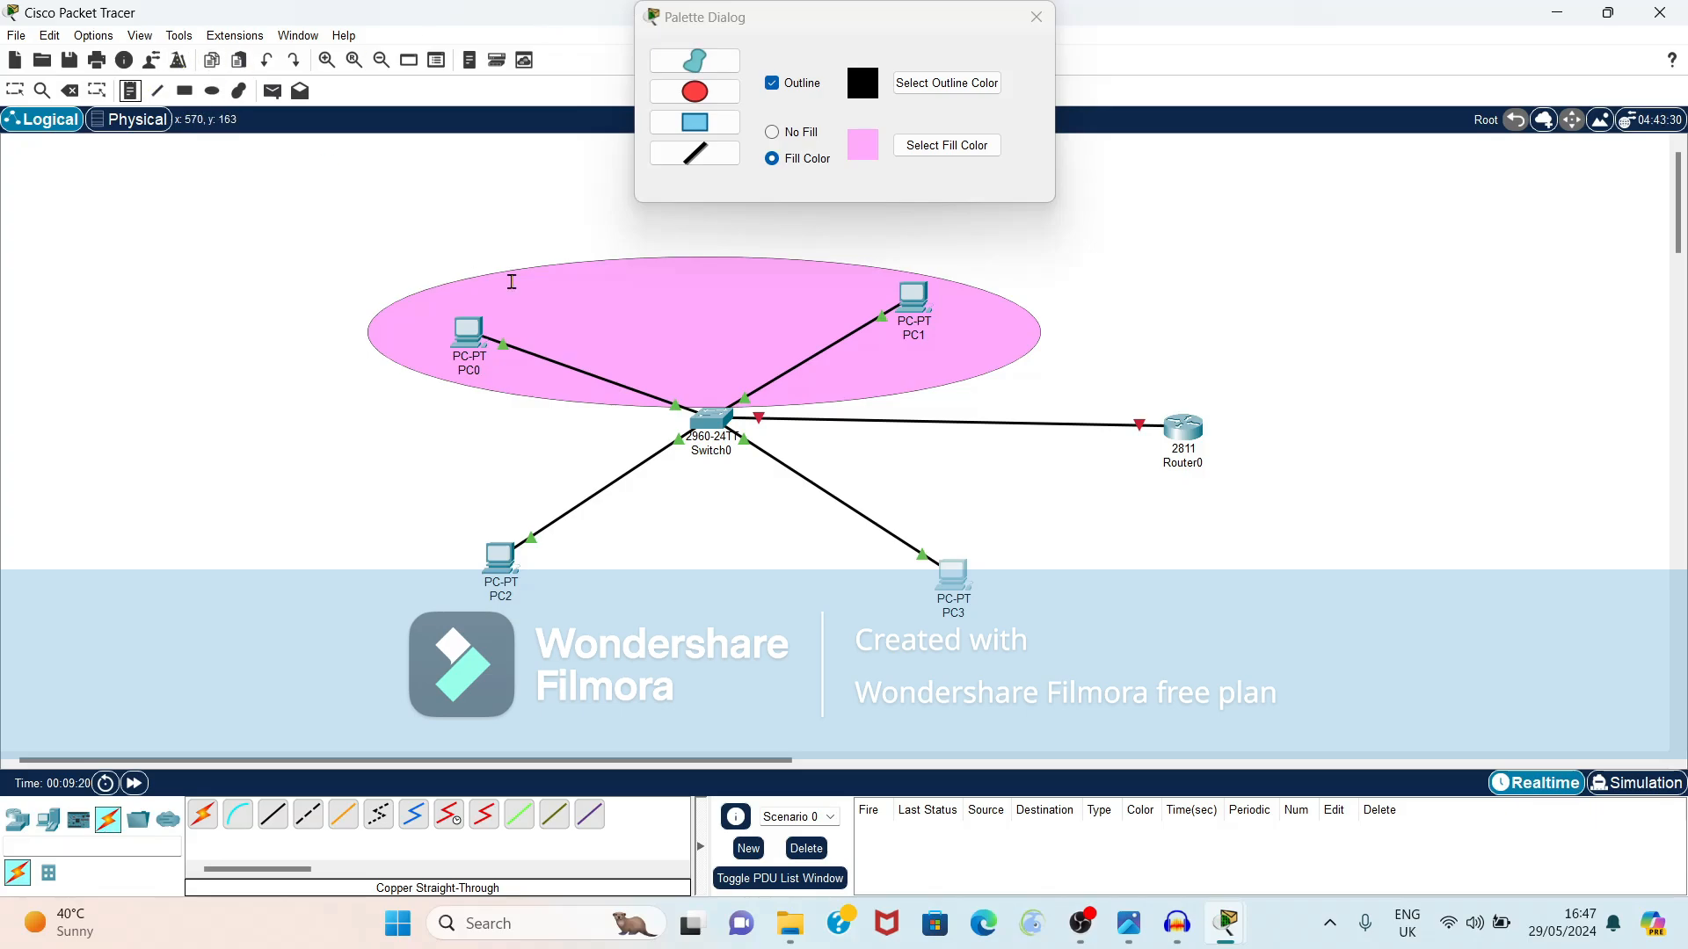
pyautogui.click(587, 298)
pyautogui.write('V')
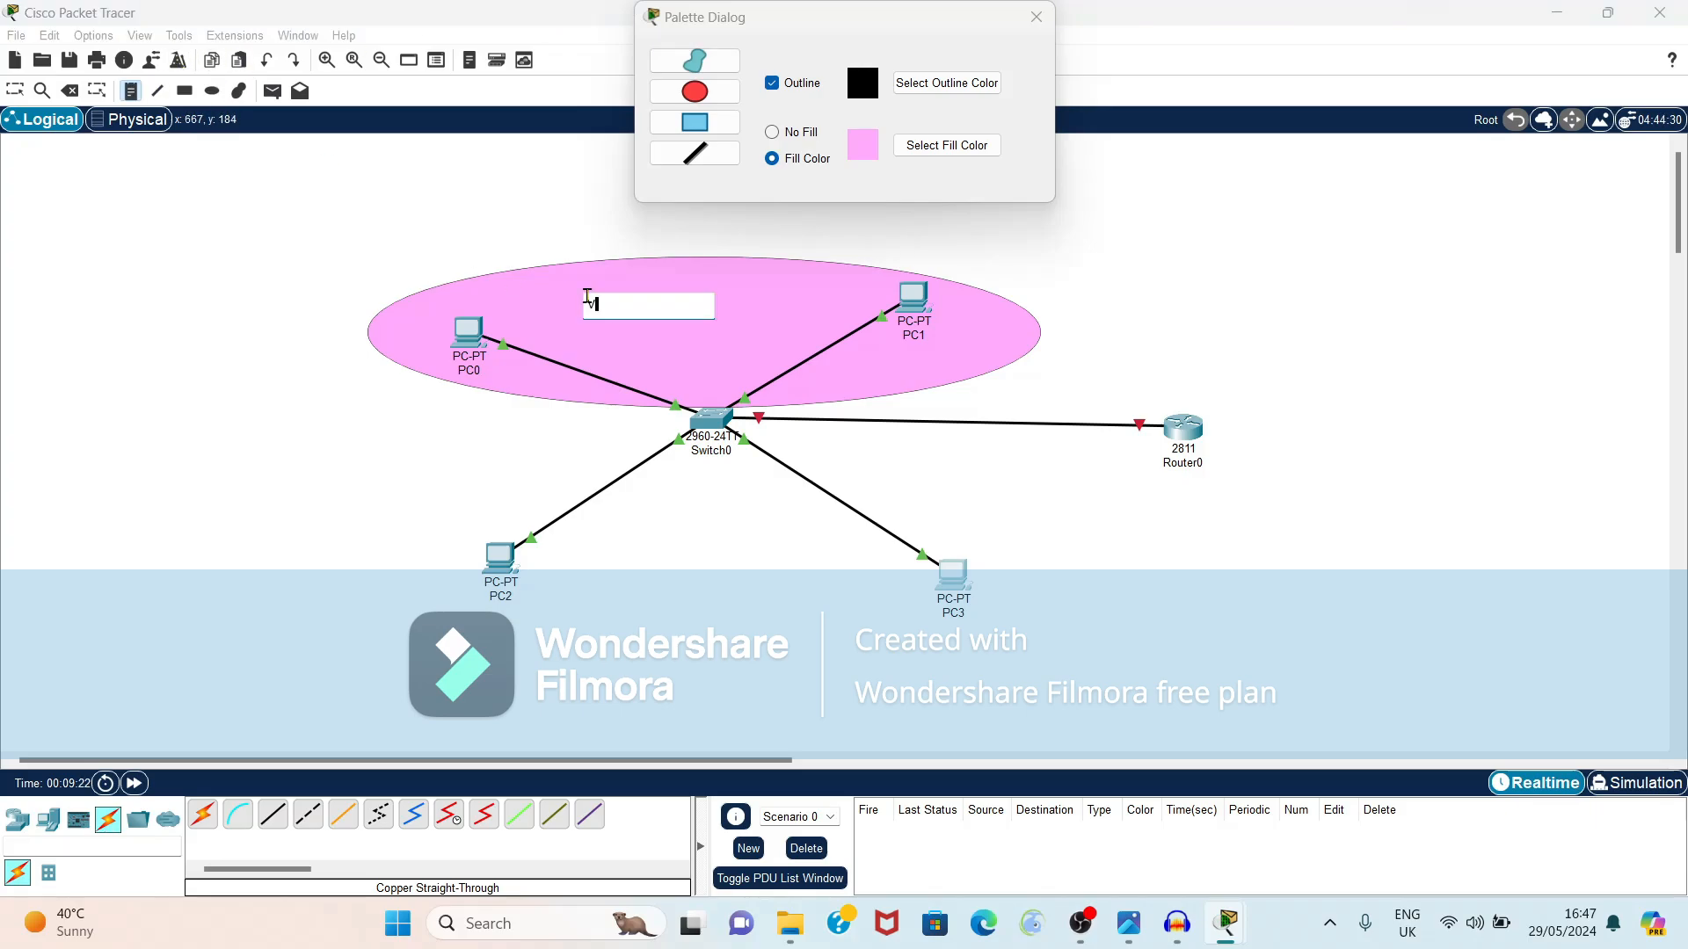
pyautogui.write('l')
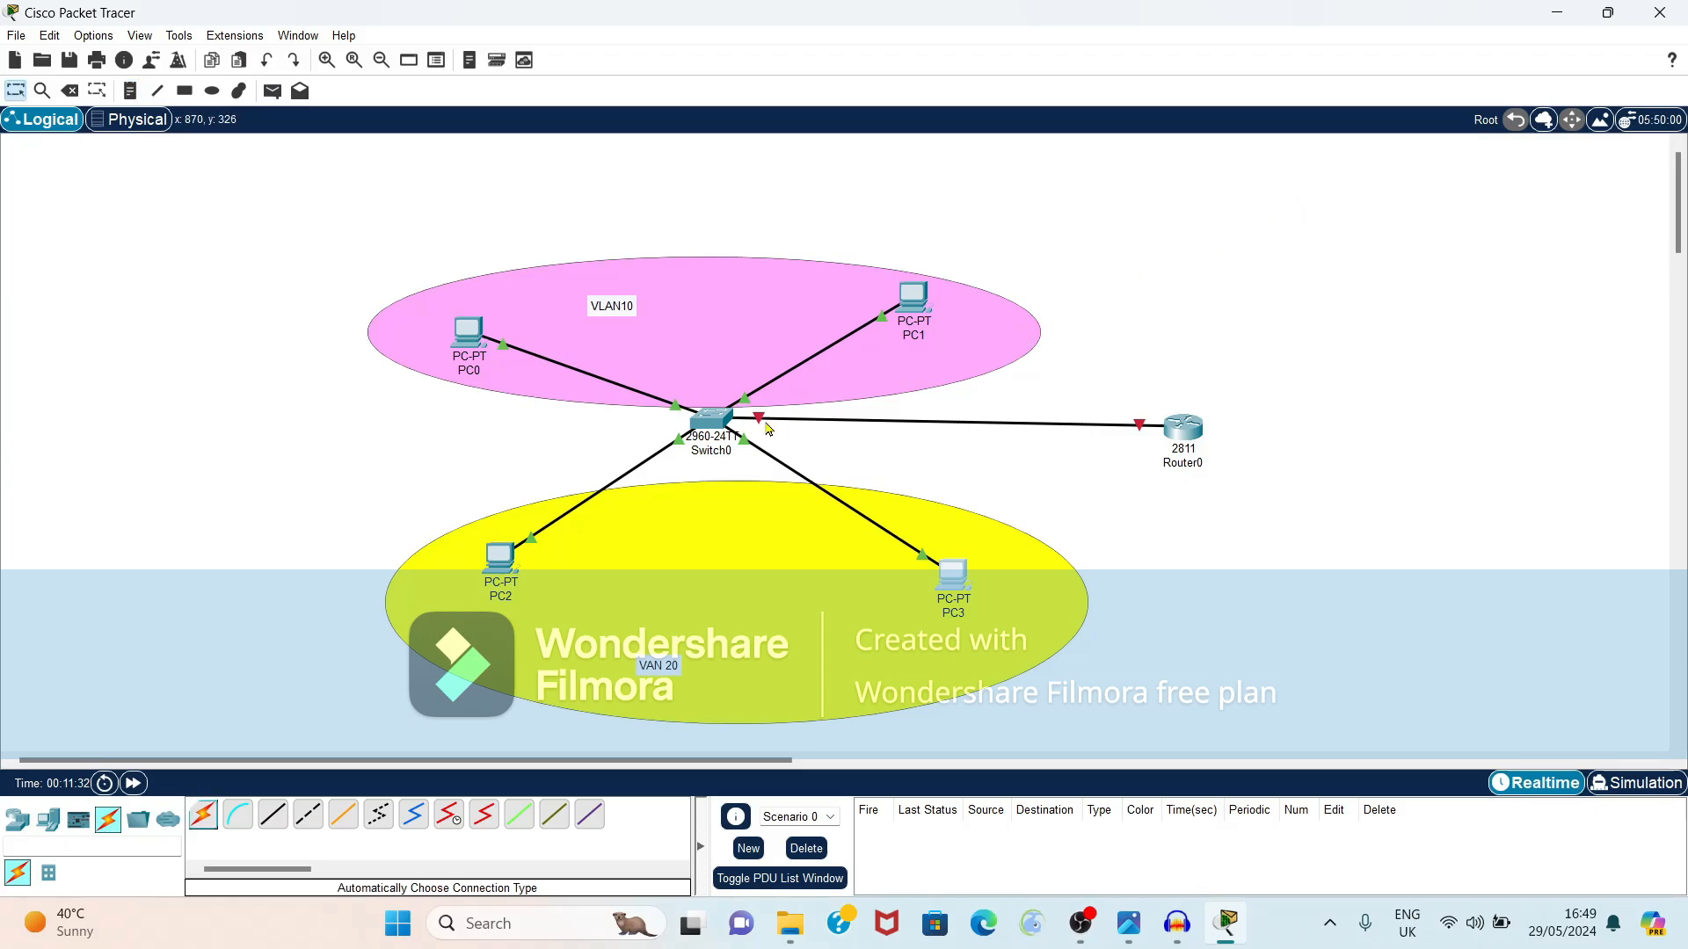
# Open Switch0's command line interface in a maximized window and start a console session.
pyautogui.click(714, 420)
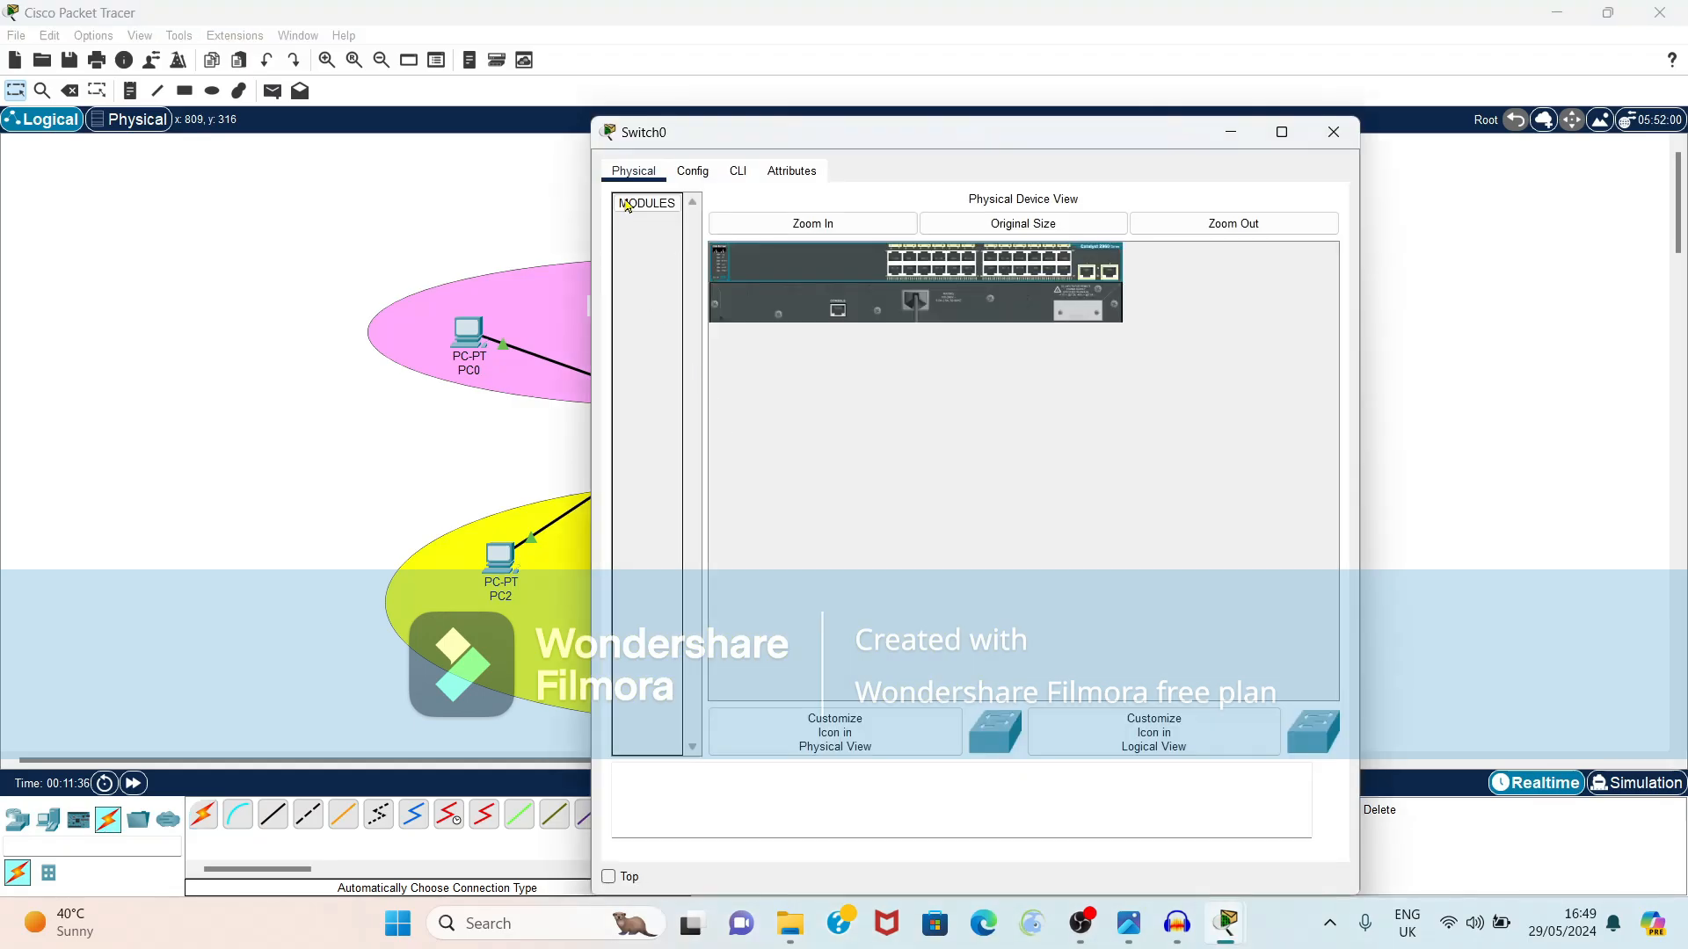
pyautogui.click(739, 174)
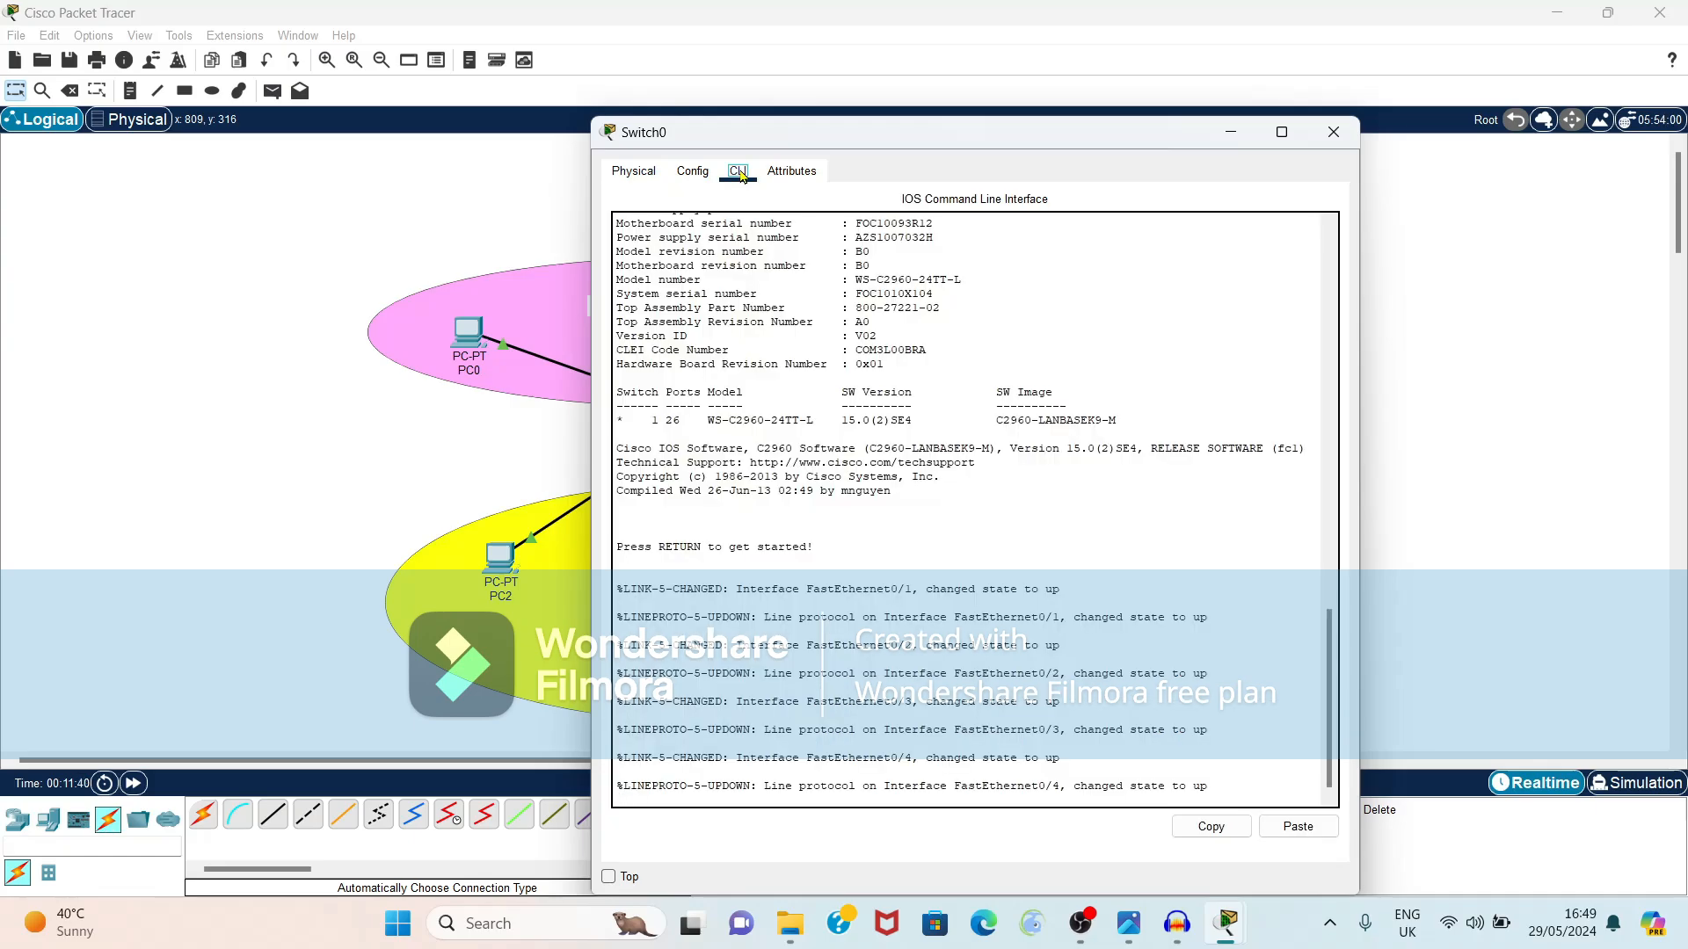
pyautogui.moveTo(1294, 132)
pyautogui.click(1281, 132)
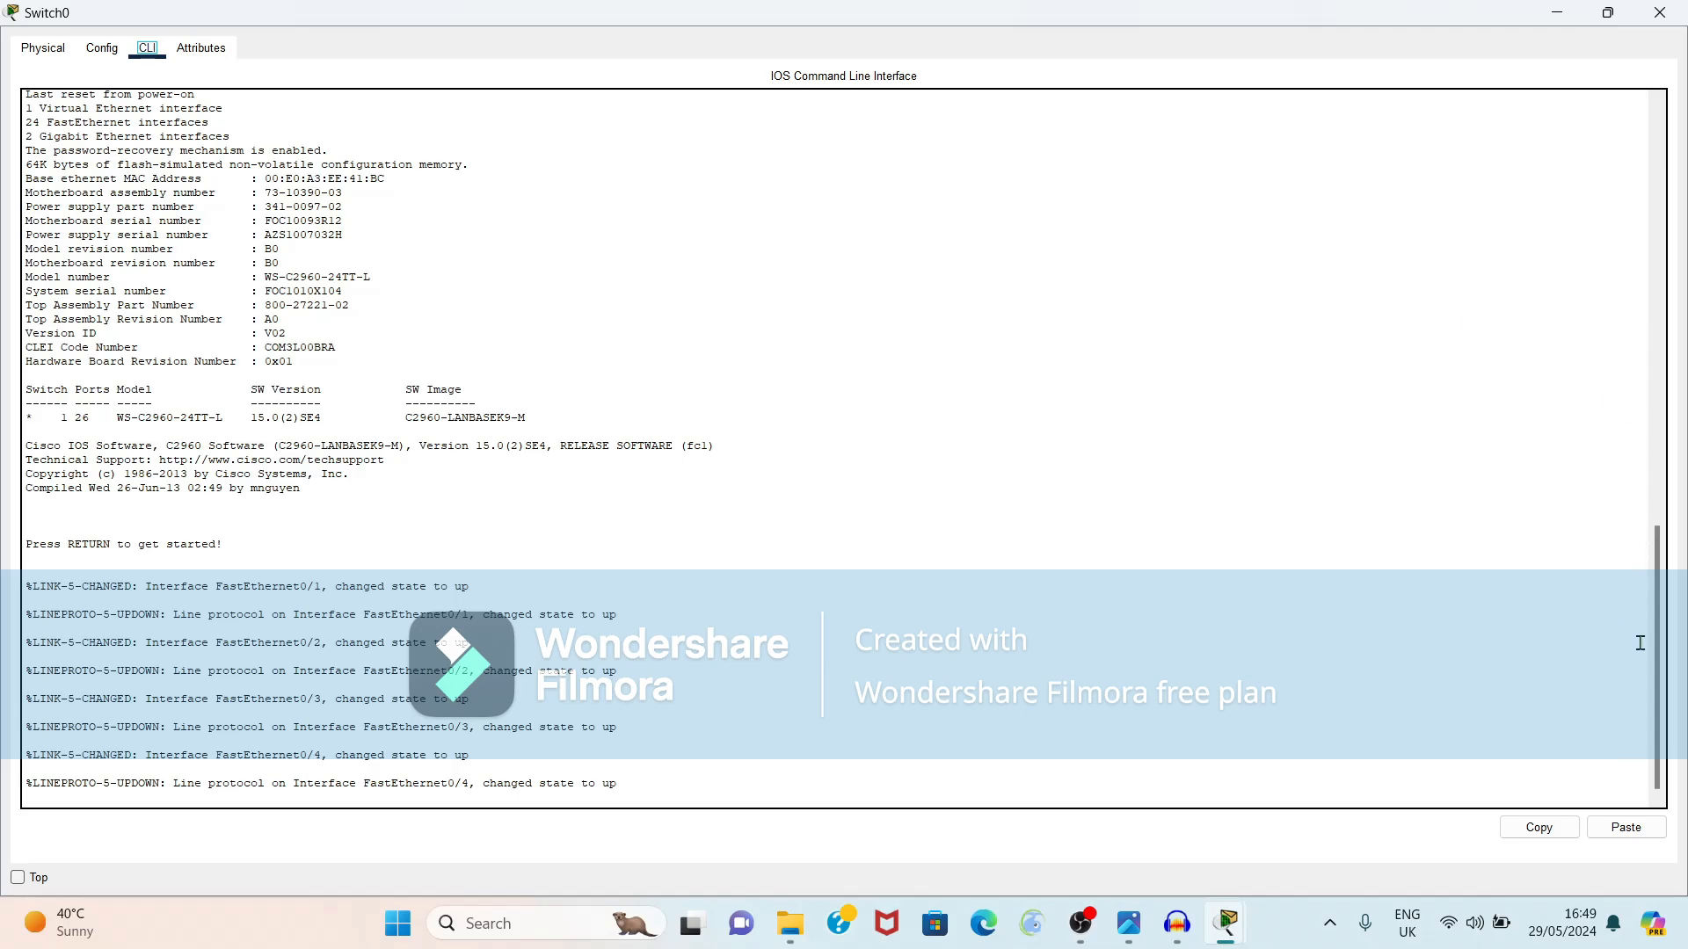
pyautogui.click(1661, 608)
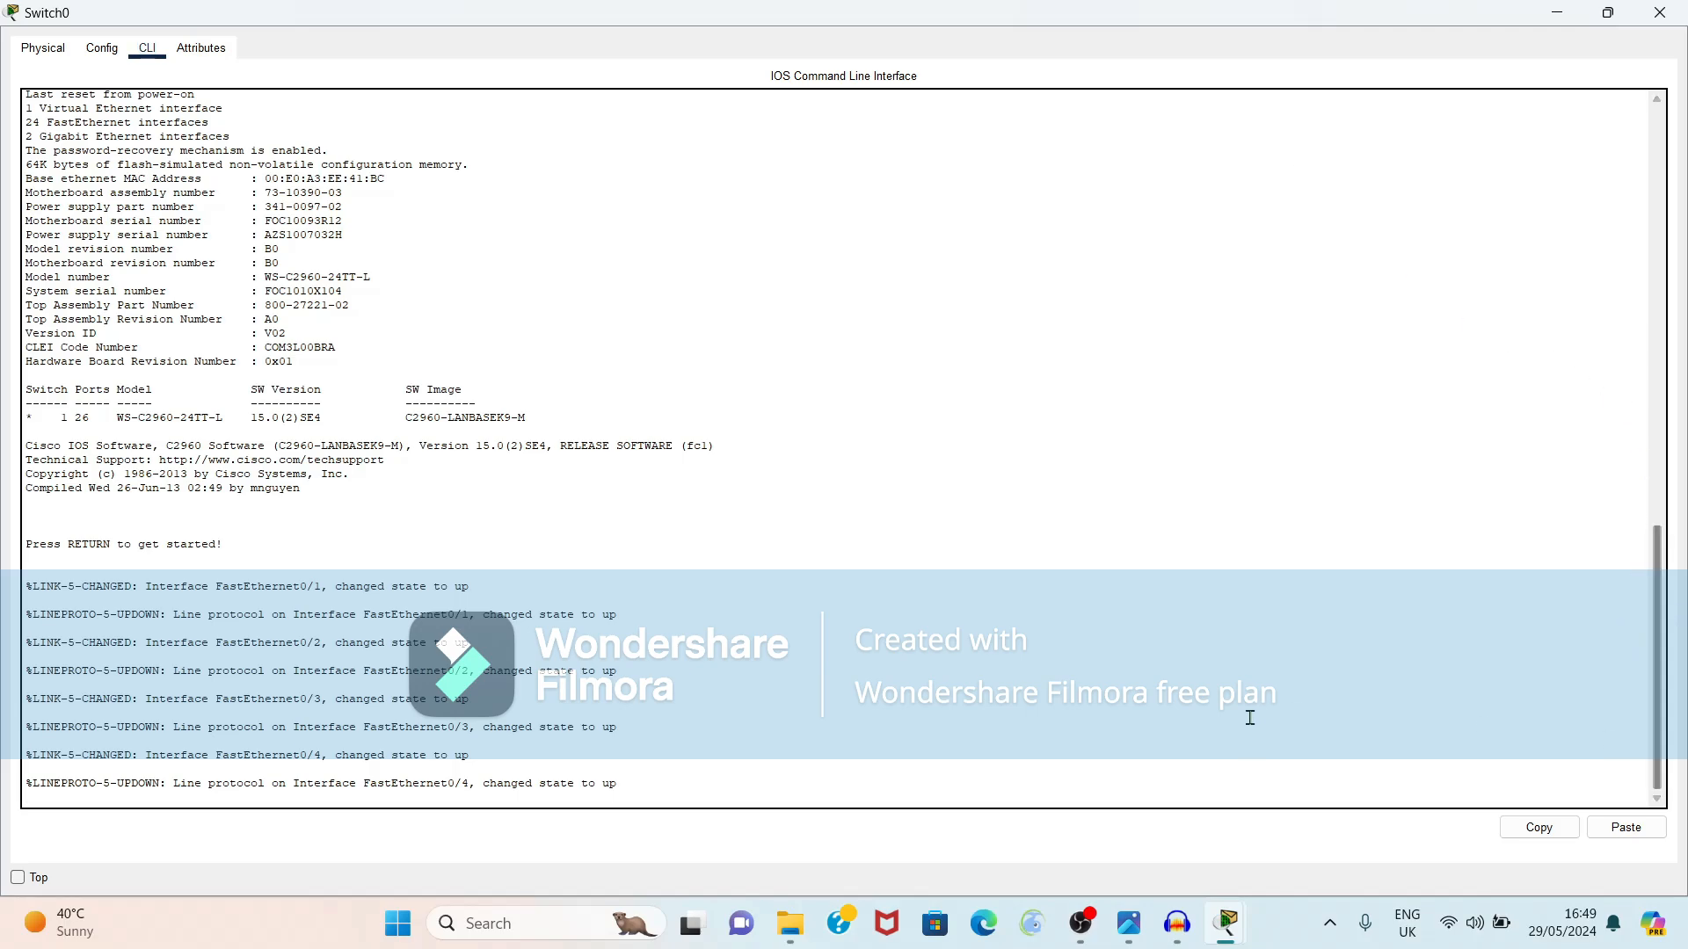
pyautogui.press('Return')
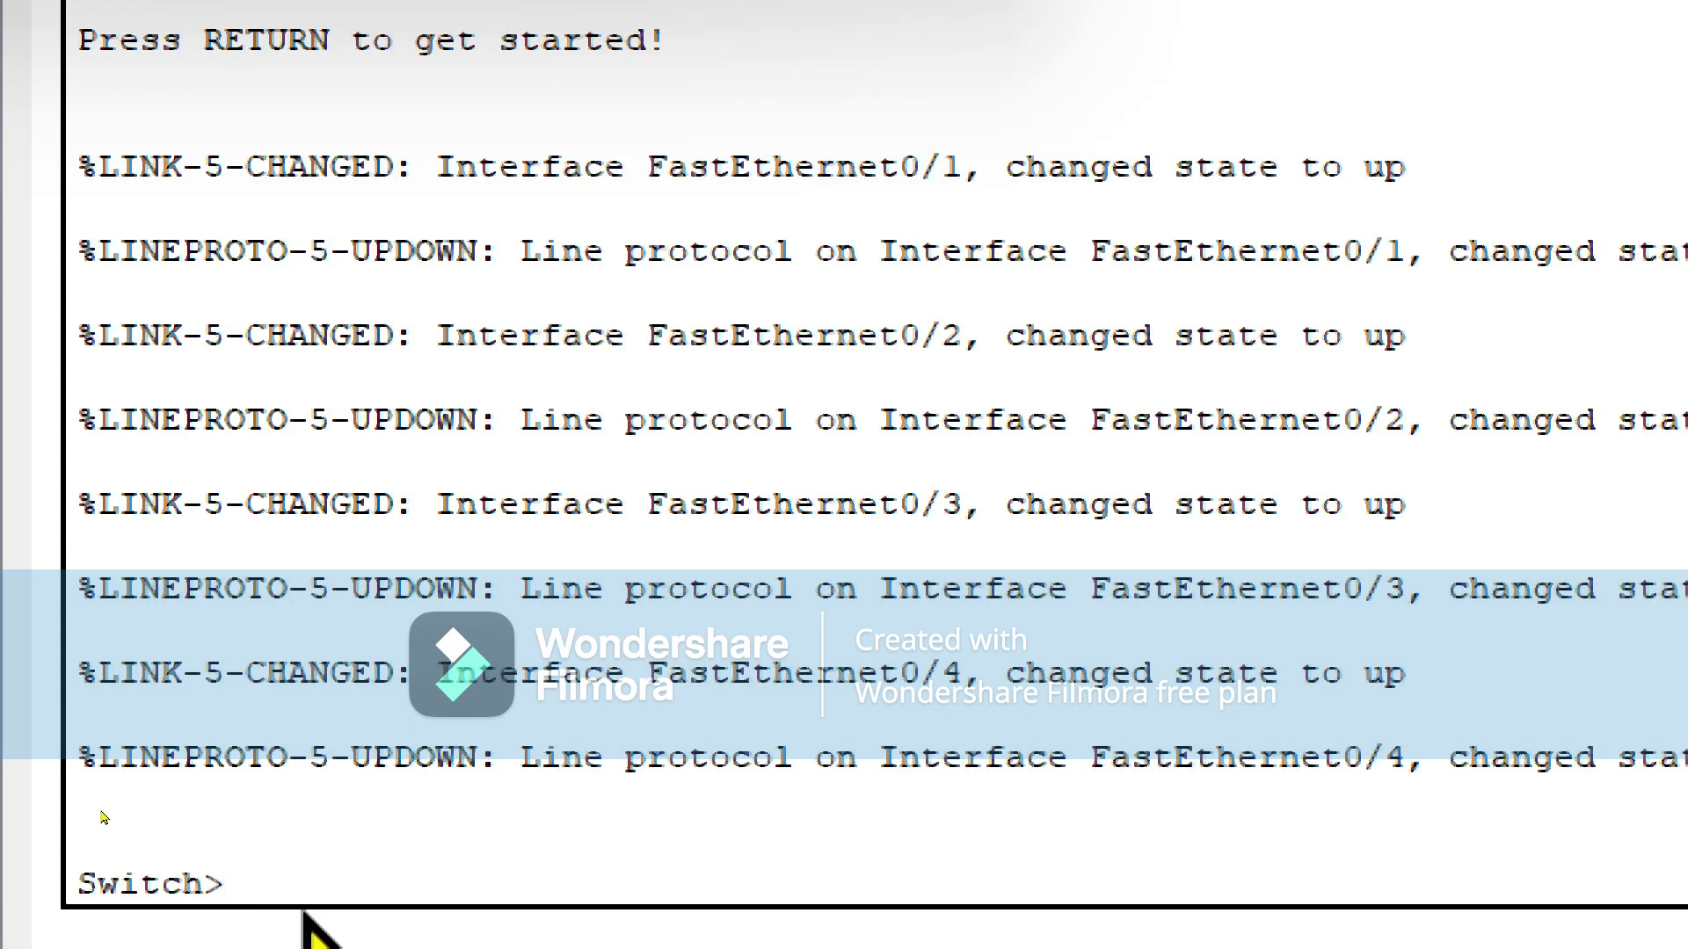
# Enter privileged mode on Switch0 with enable, and global configuration mode with config t.
pyautogui.write('en')
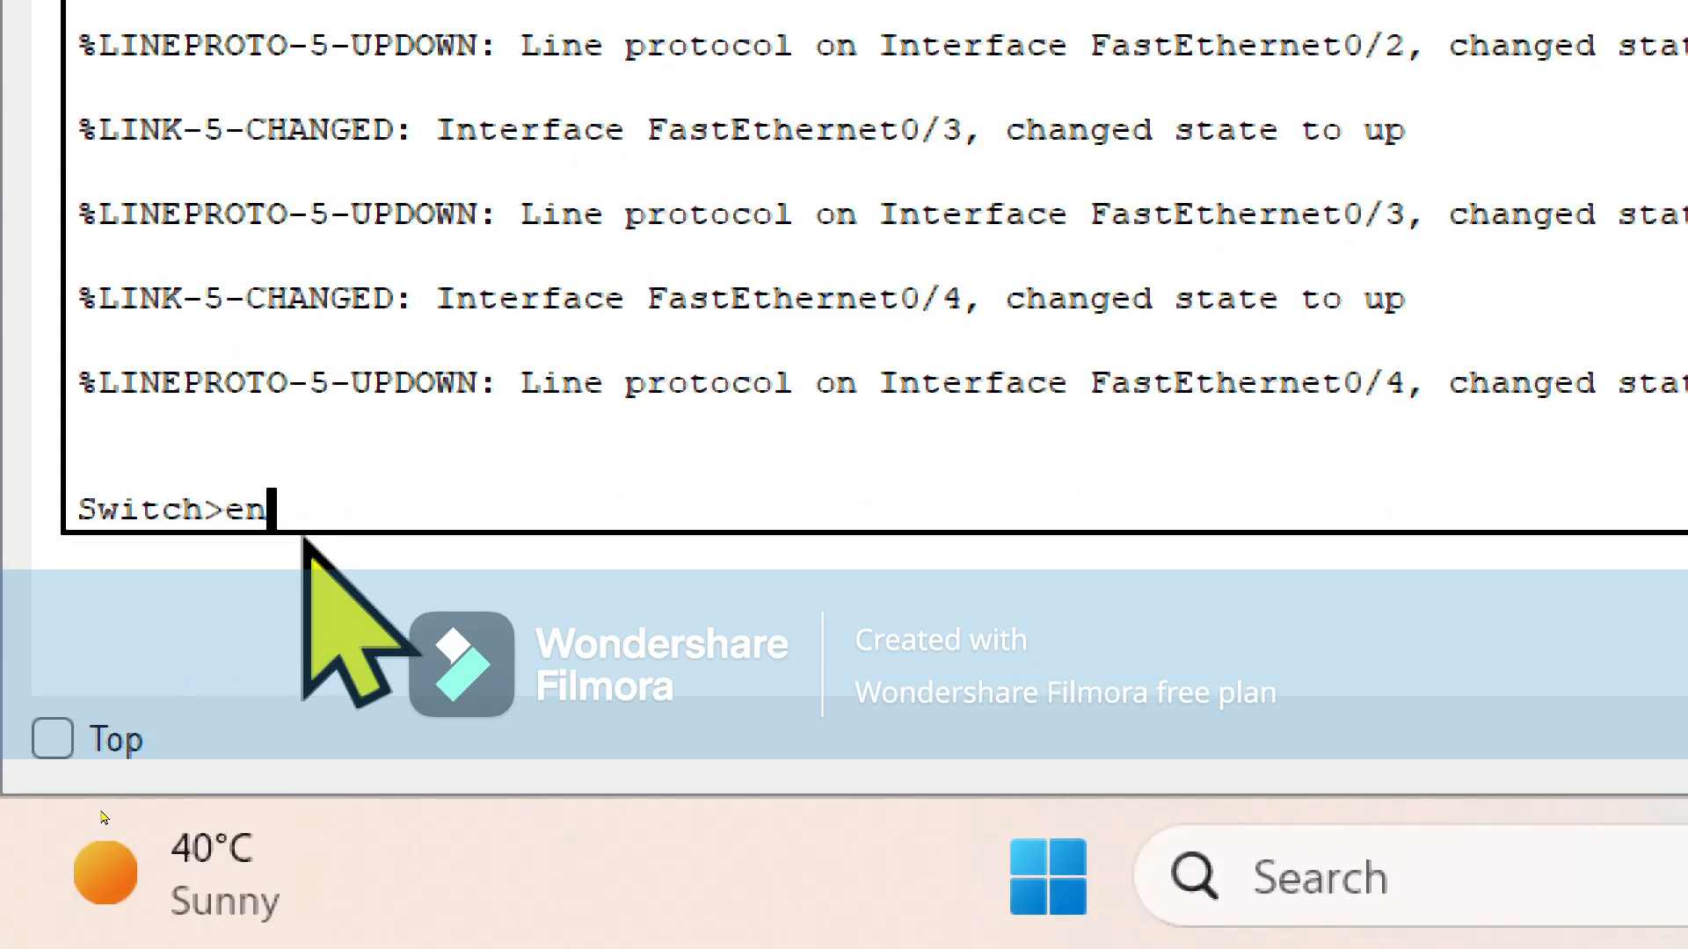
pyautogui.write('able')
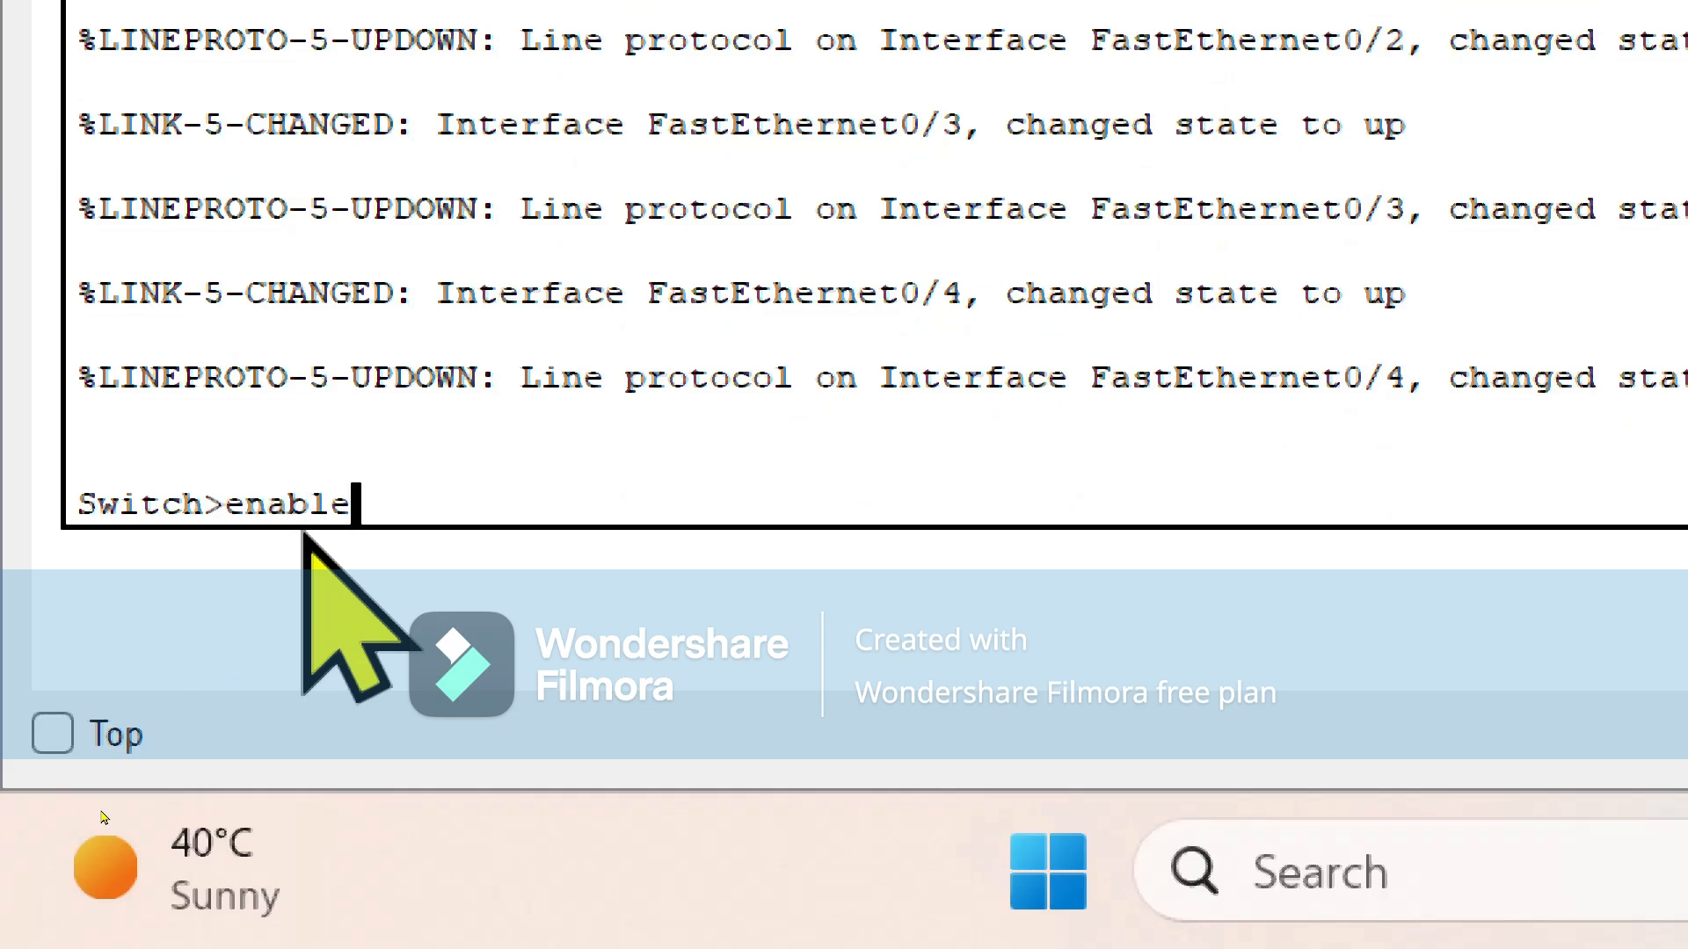
pyautogui.press('Return')
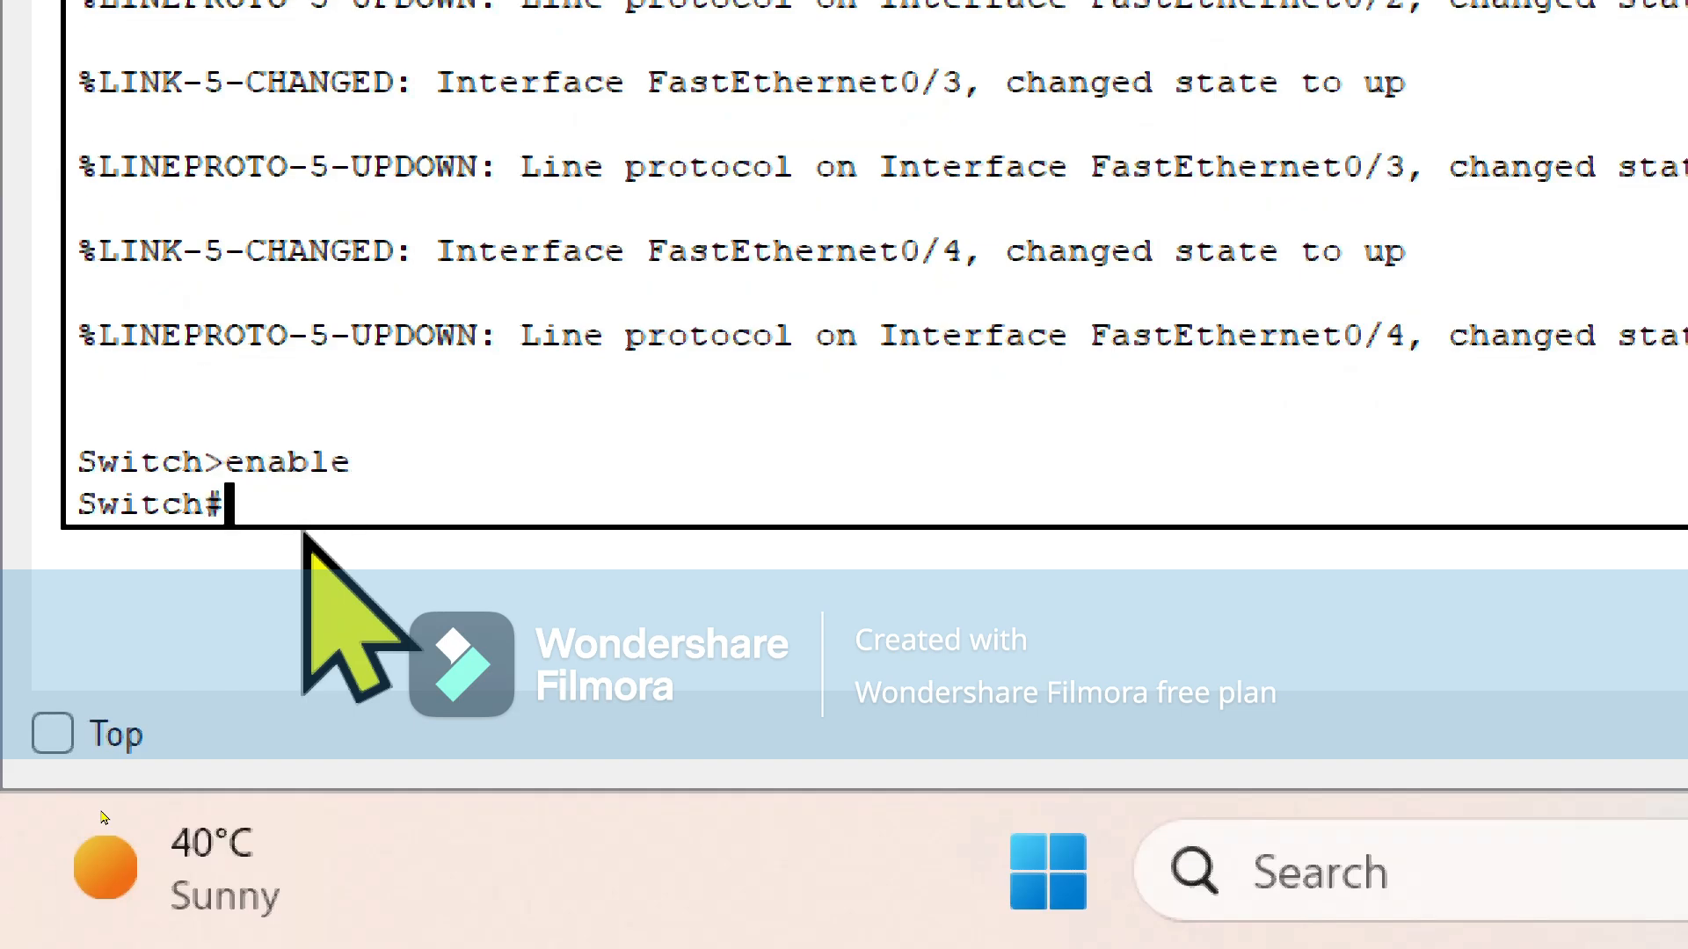
pyautogui.write('config ')
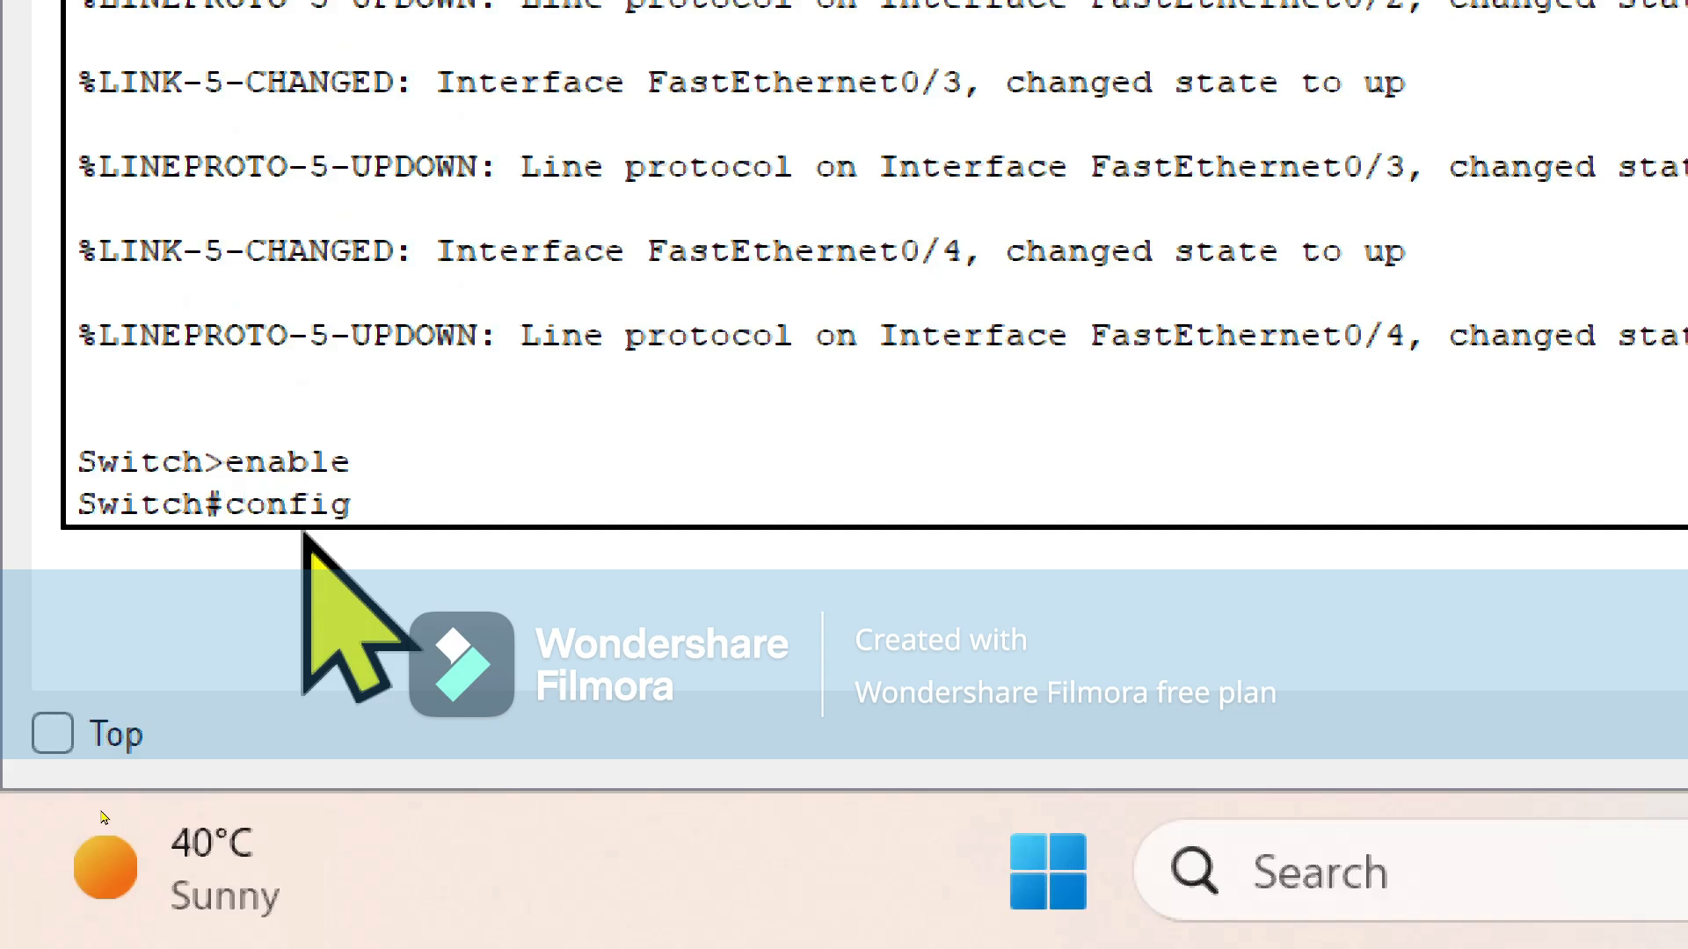
pyautogui.write('t')
pyautogui.press('Return')
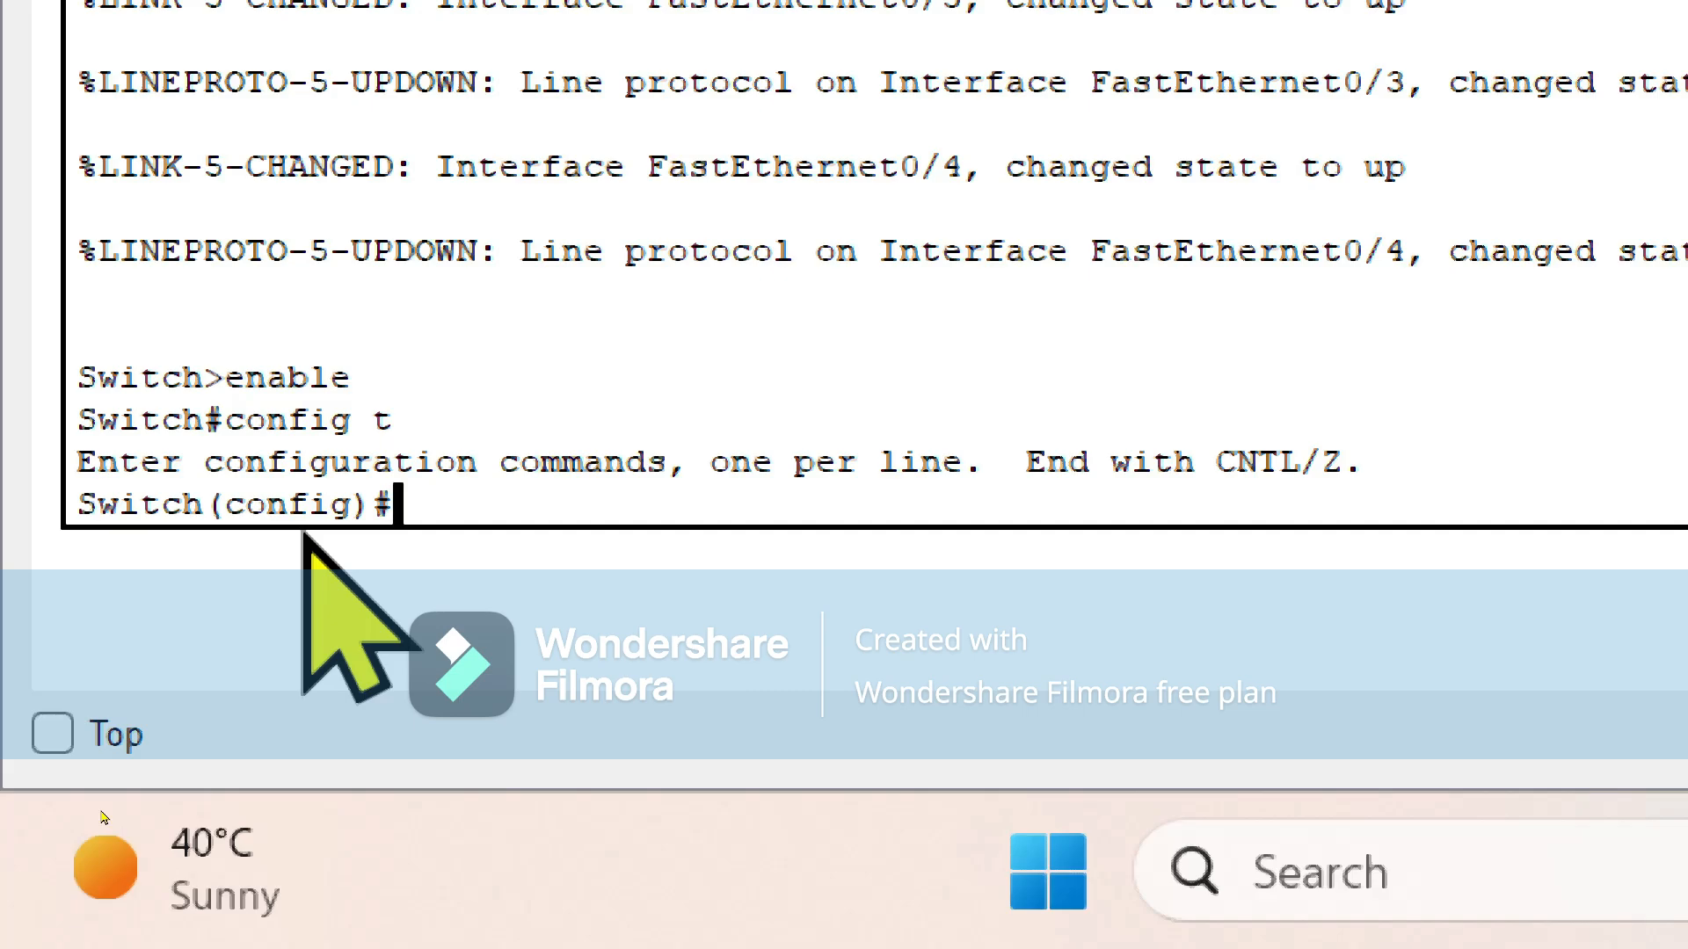
# Create VLAN 10 on Switch0 and name it HR1.
pyautogui.write('vlan')
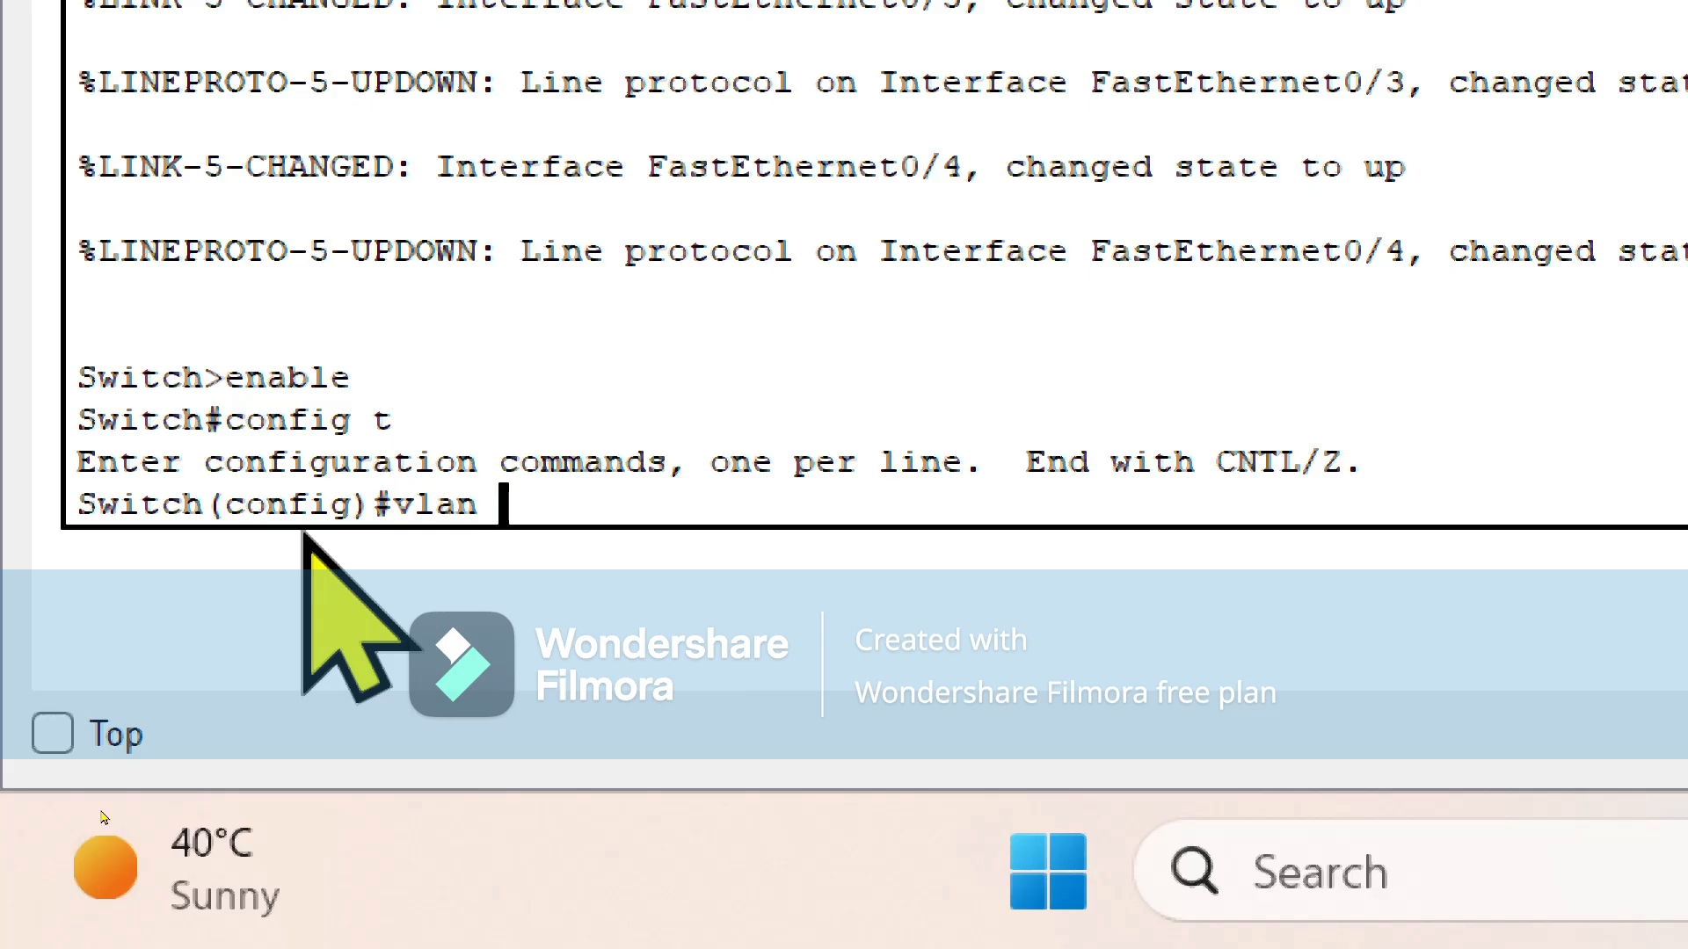
pyautogui.write(' 10')
pyautogui.press('Return')
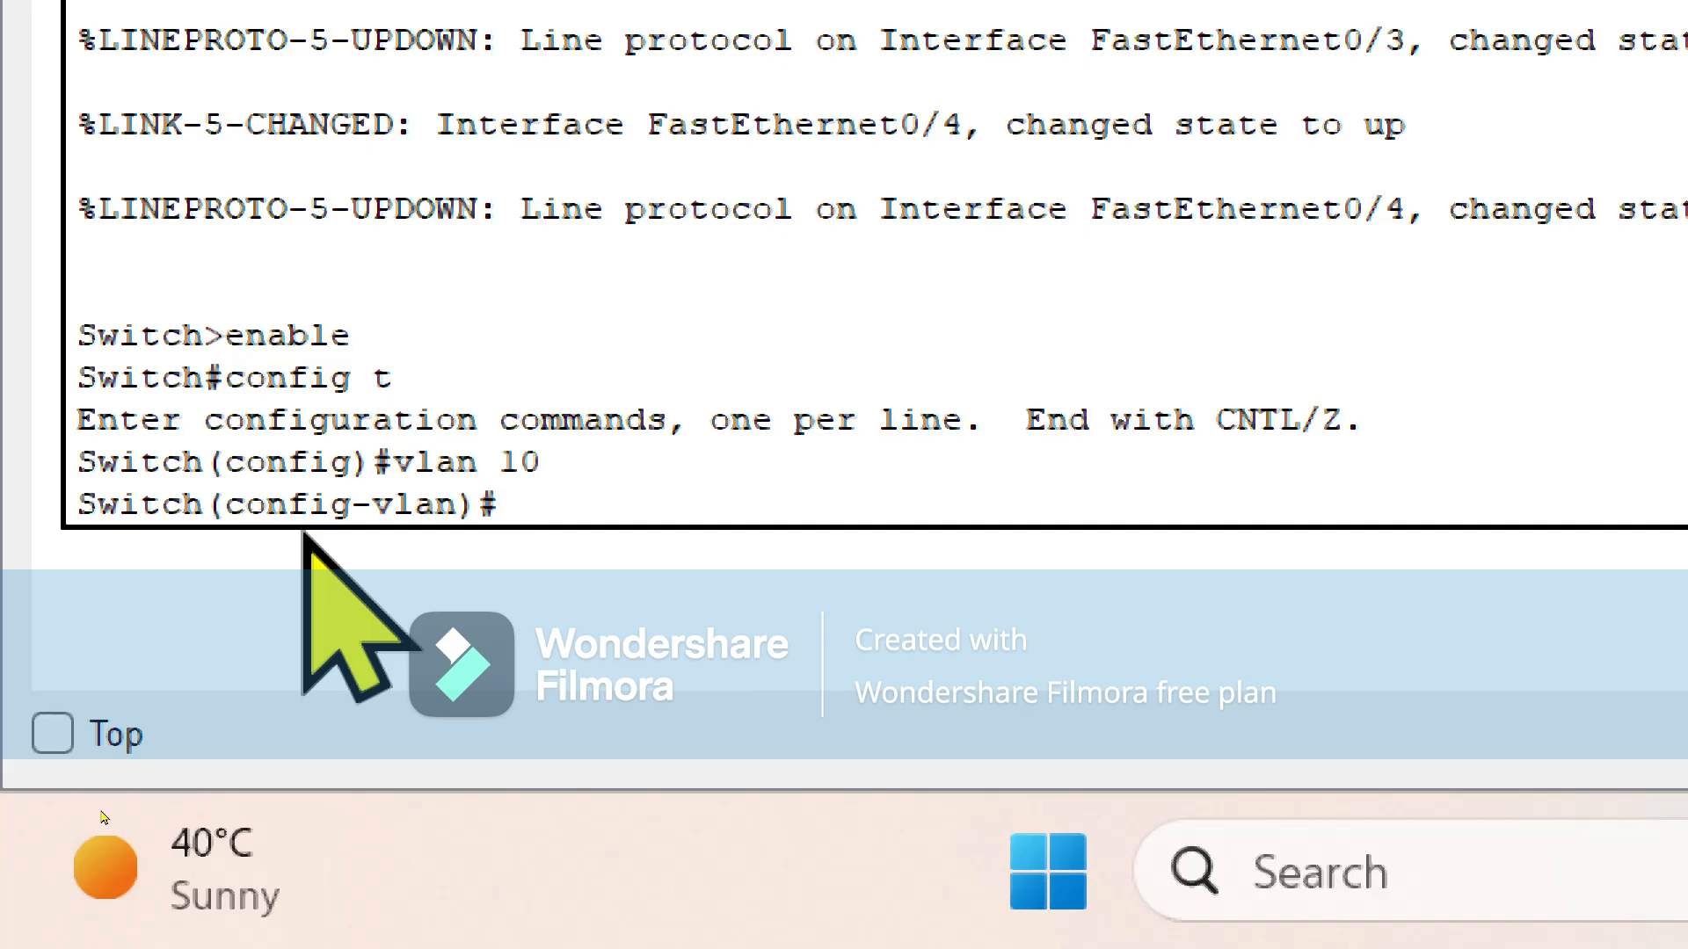
pyautogui.write('name HR1')
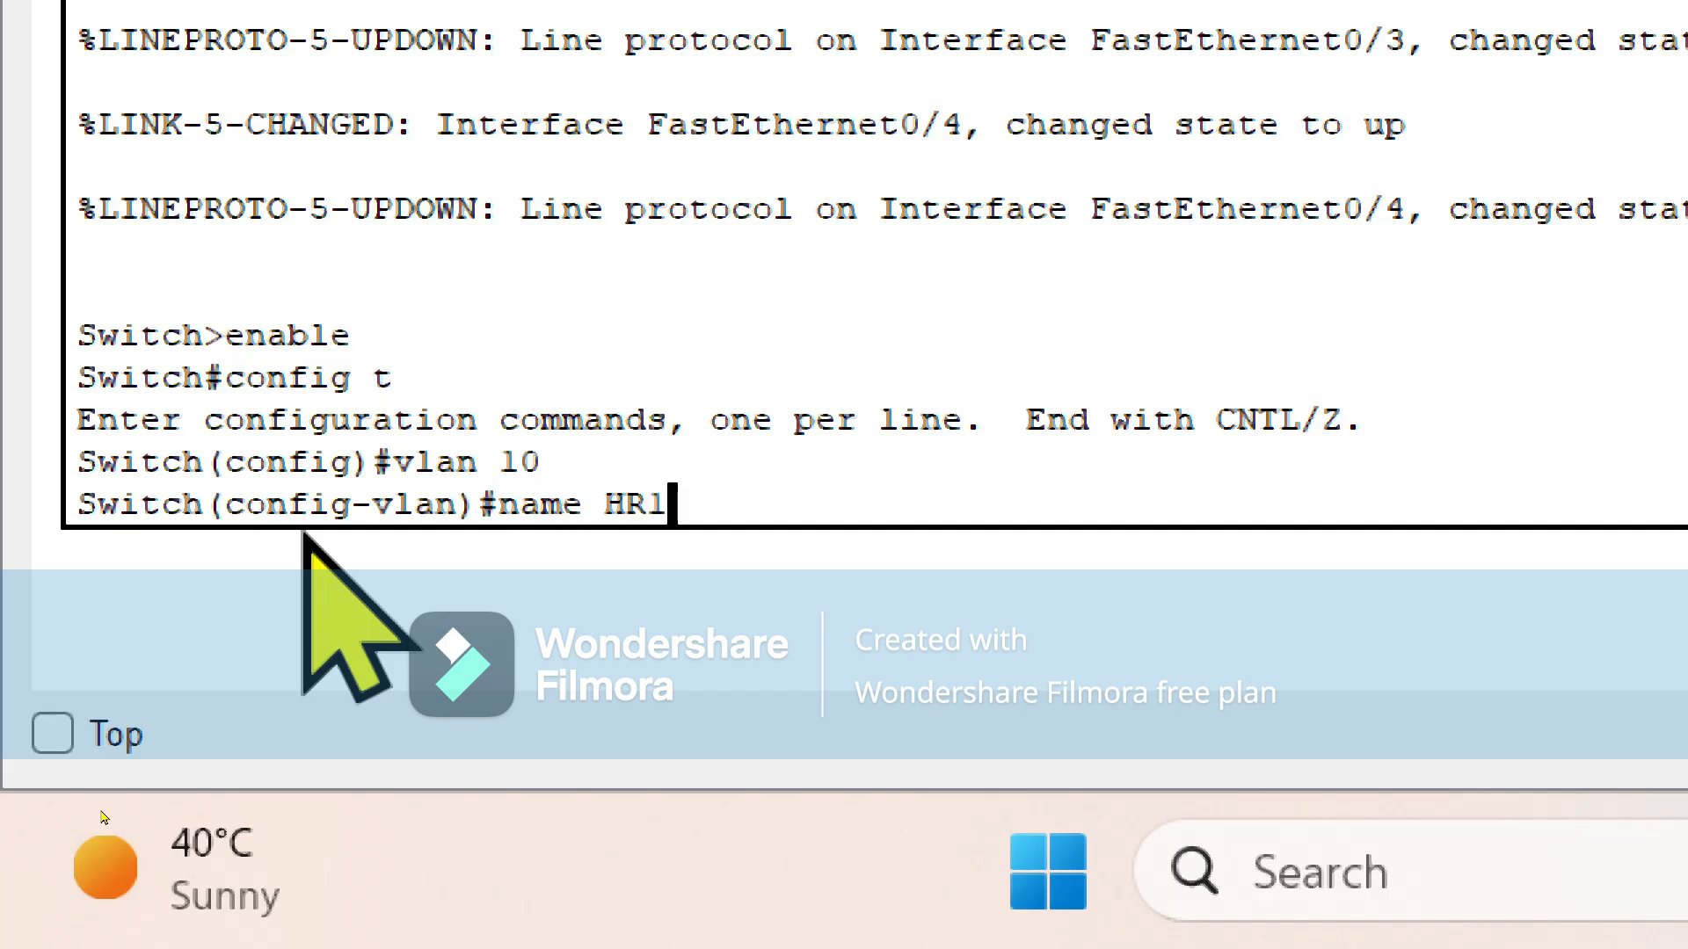
pyautogui.press('Return')
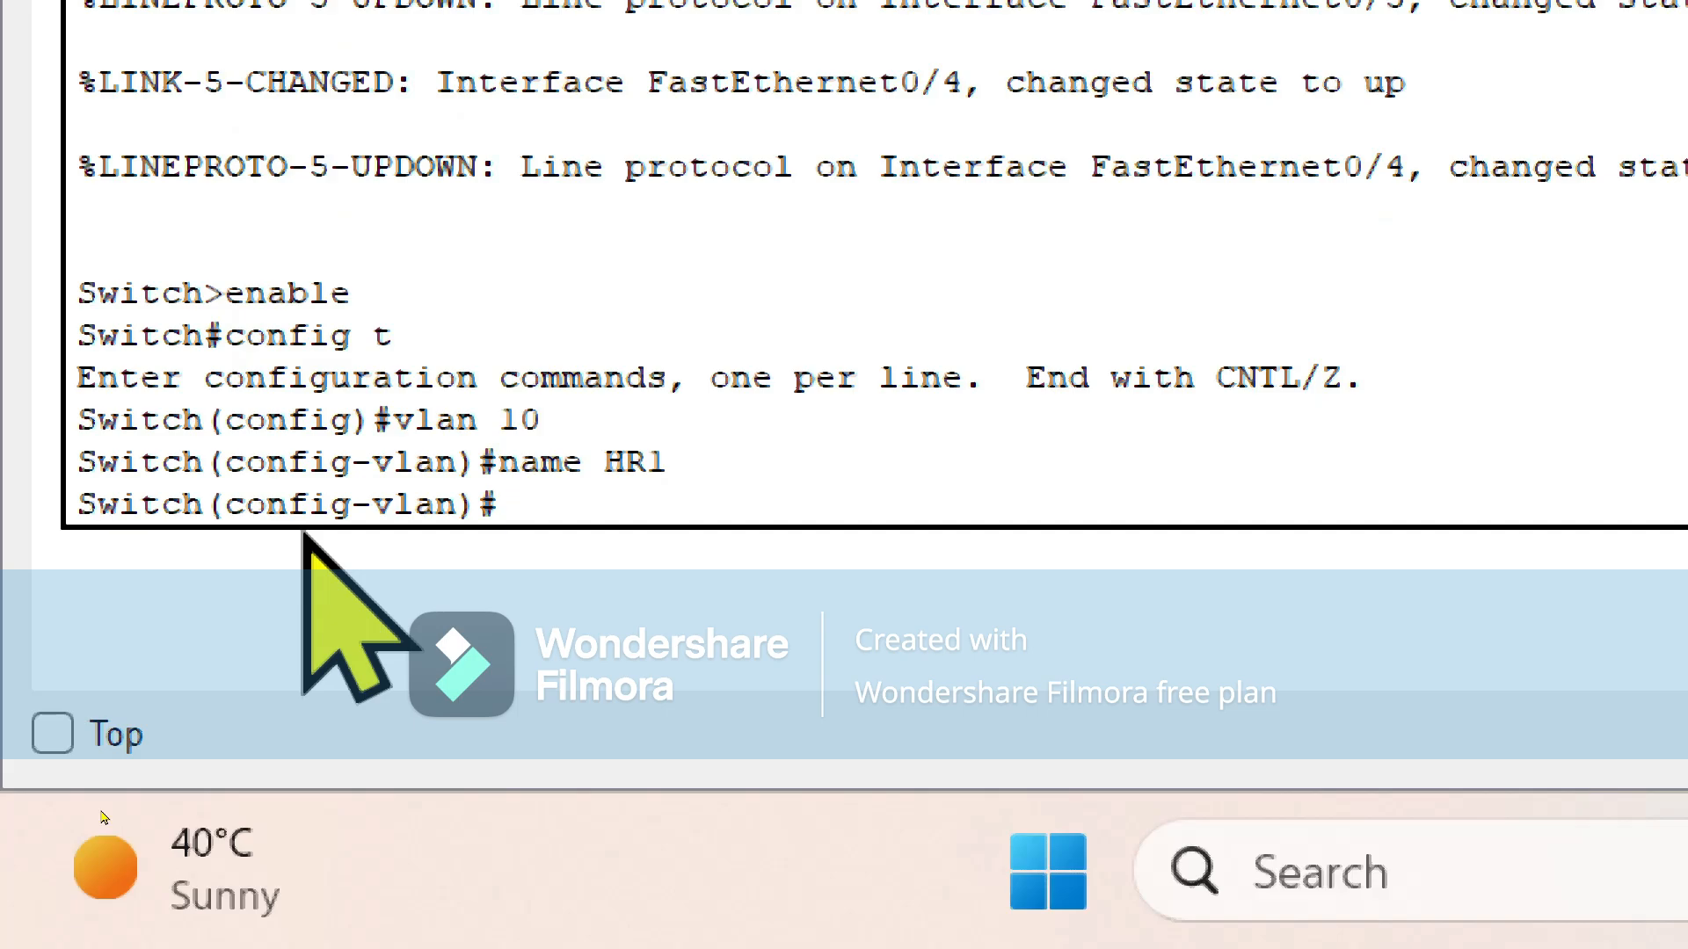
# Create VLAN 20 on Switch0 and name it HR2.
pyautogui.write('vla')
pyautogui.press('BackSpace')
pyautogui.write('lan 20')
pyautogui.press('Return')
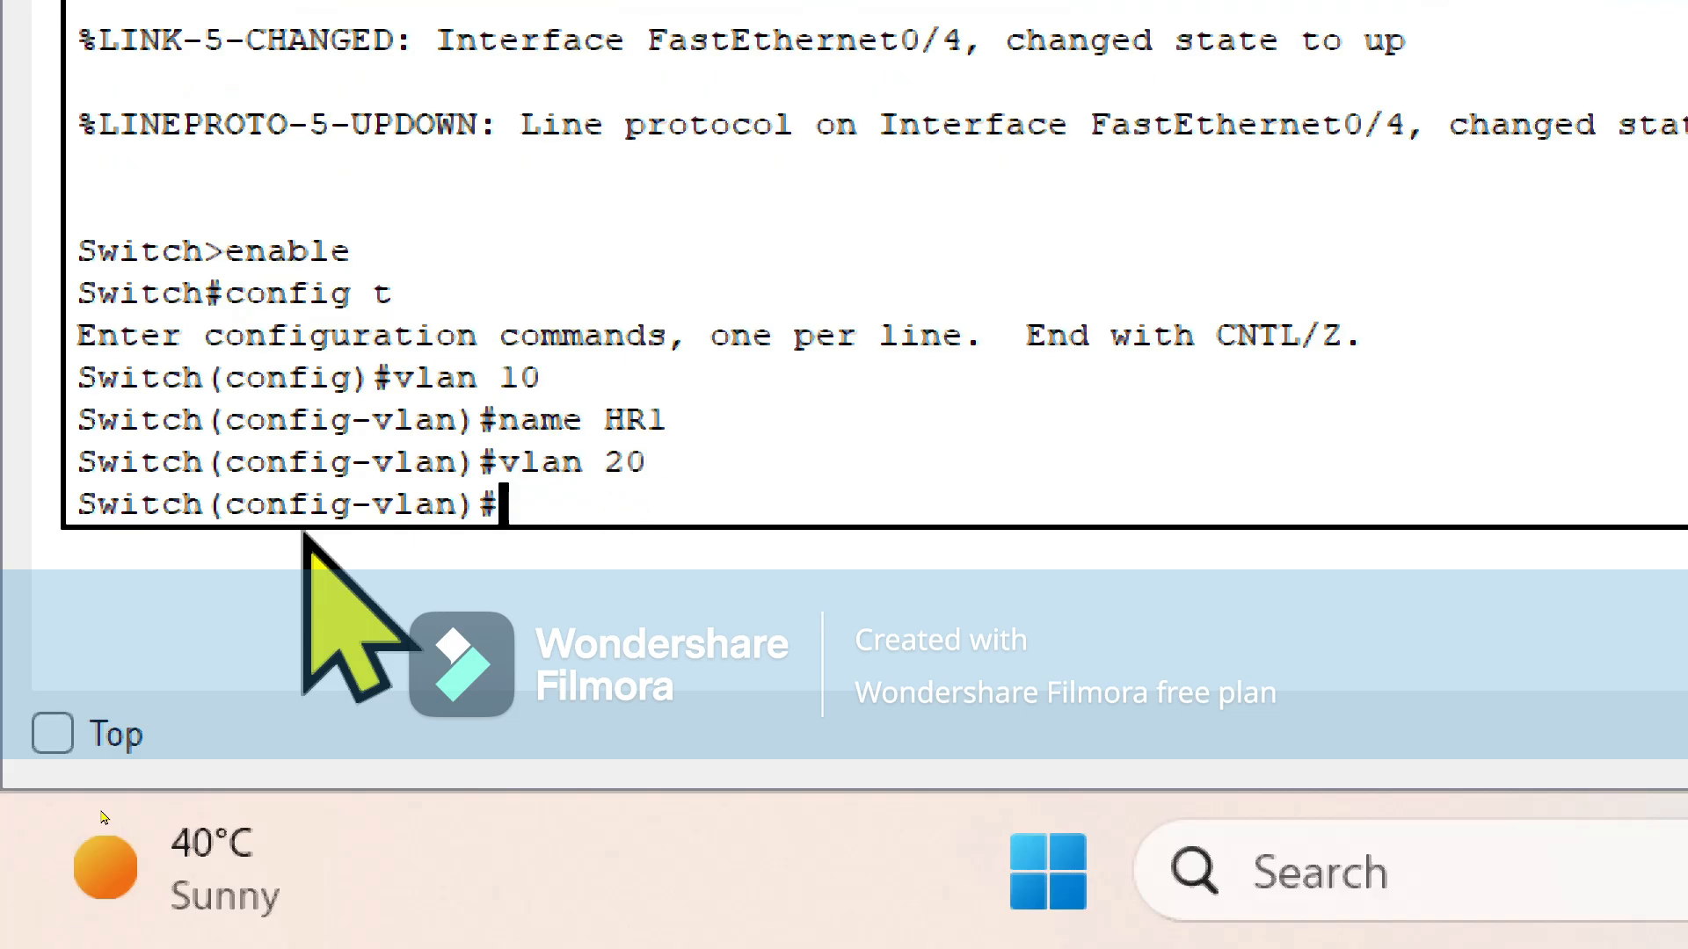
pyautogui.write('name ')
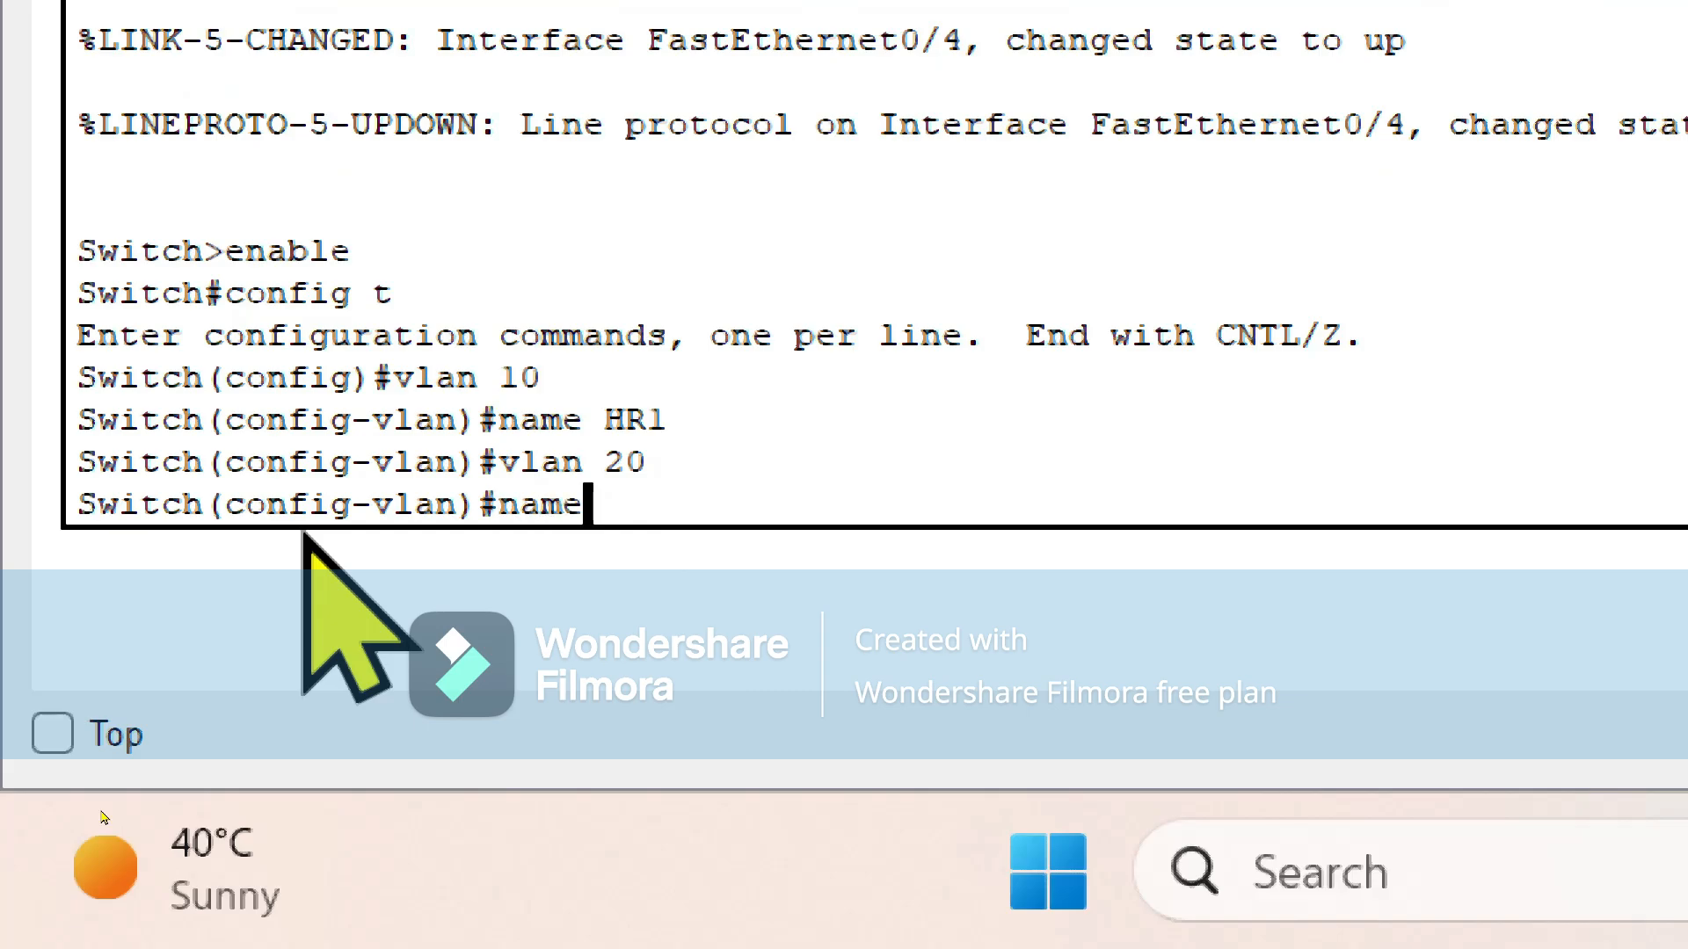
pyautogui.write('HR2')
pyautogui.press('Return')
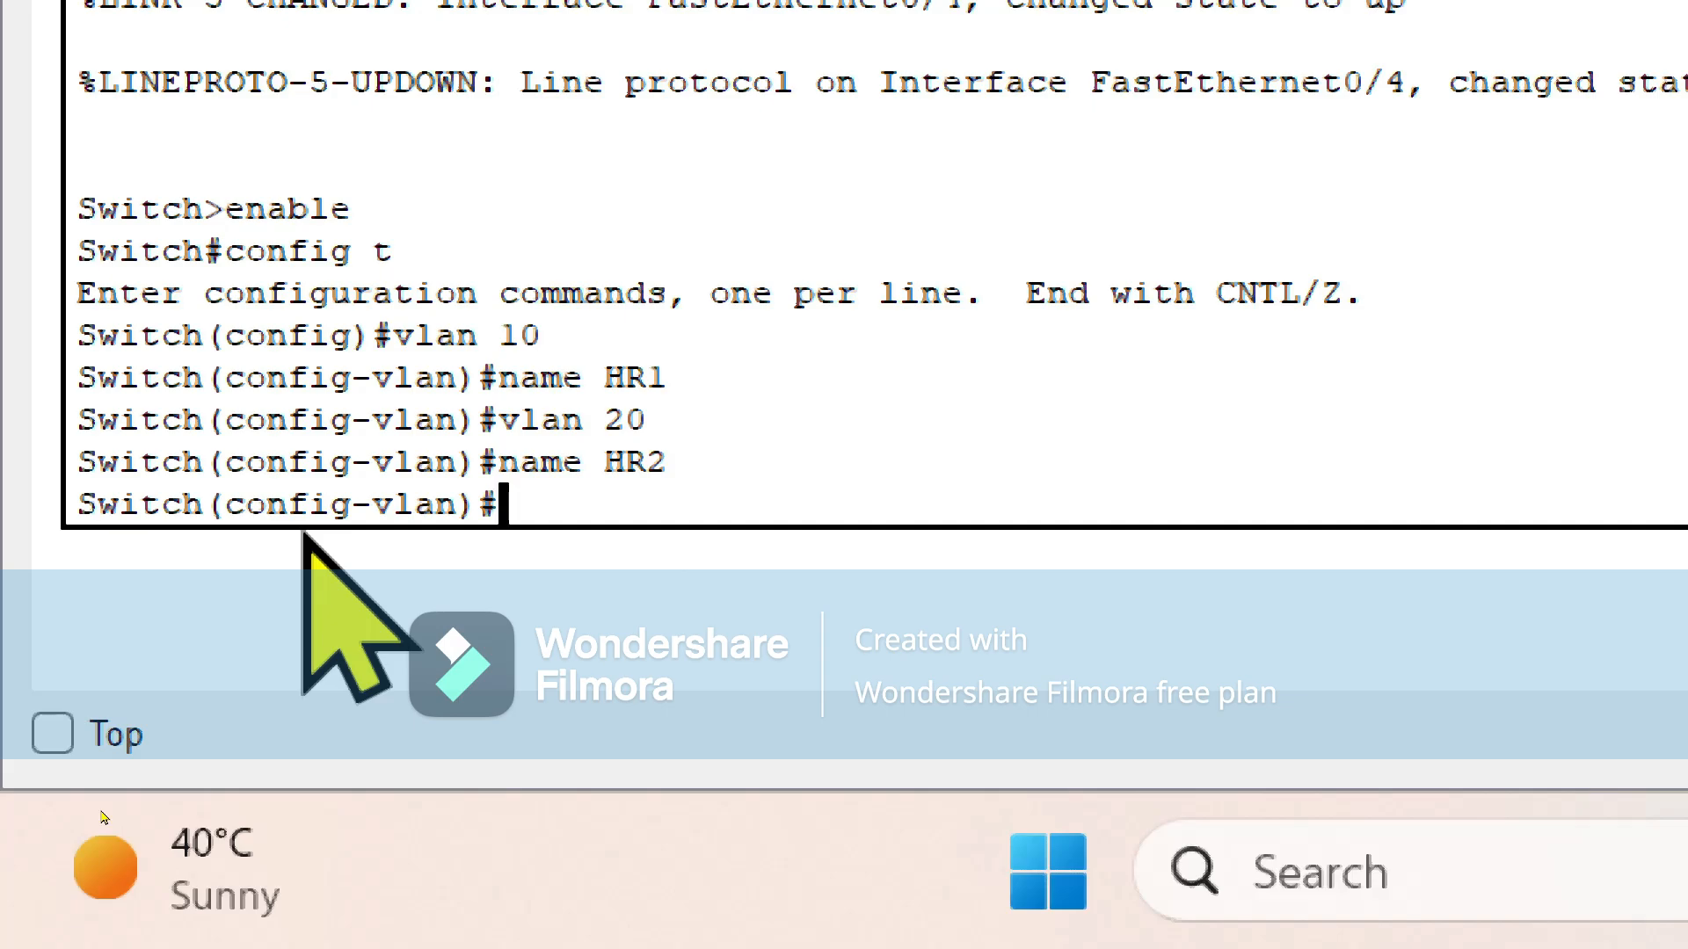
# Set Switch0's interface fa0/1 to access mode with switchport mode access.
pyautogui.write('int f')
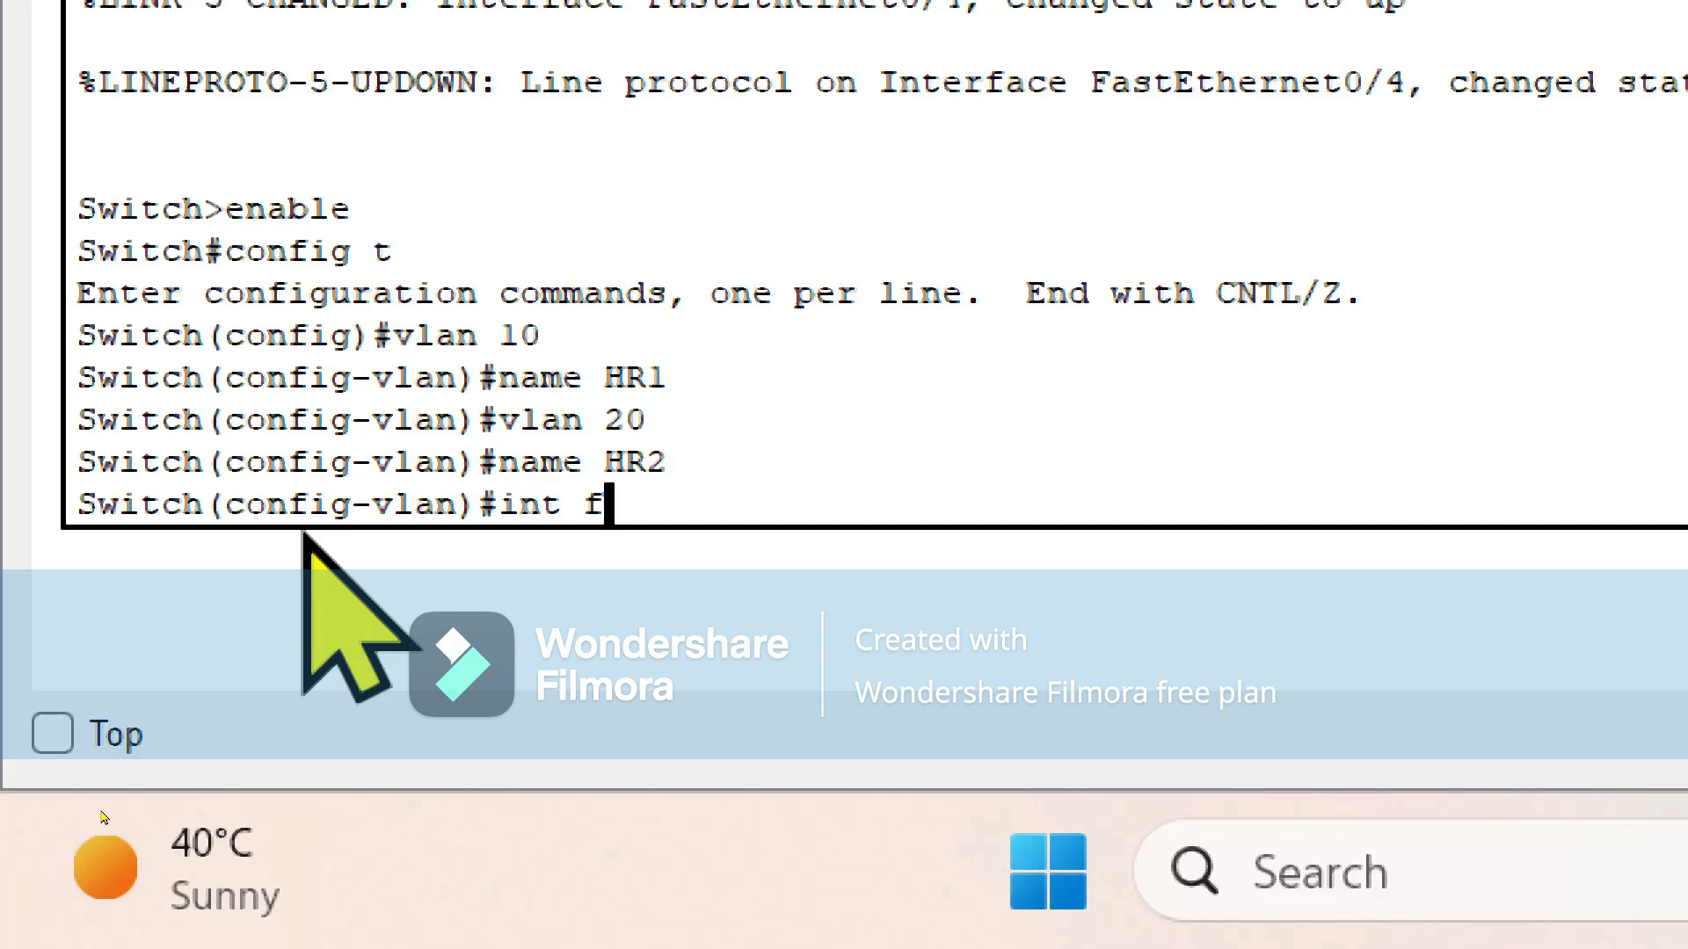
pyautogui.write('a0/1')
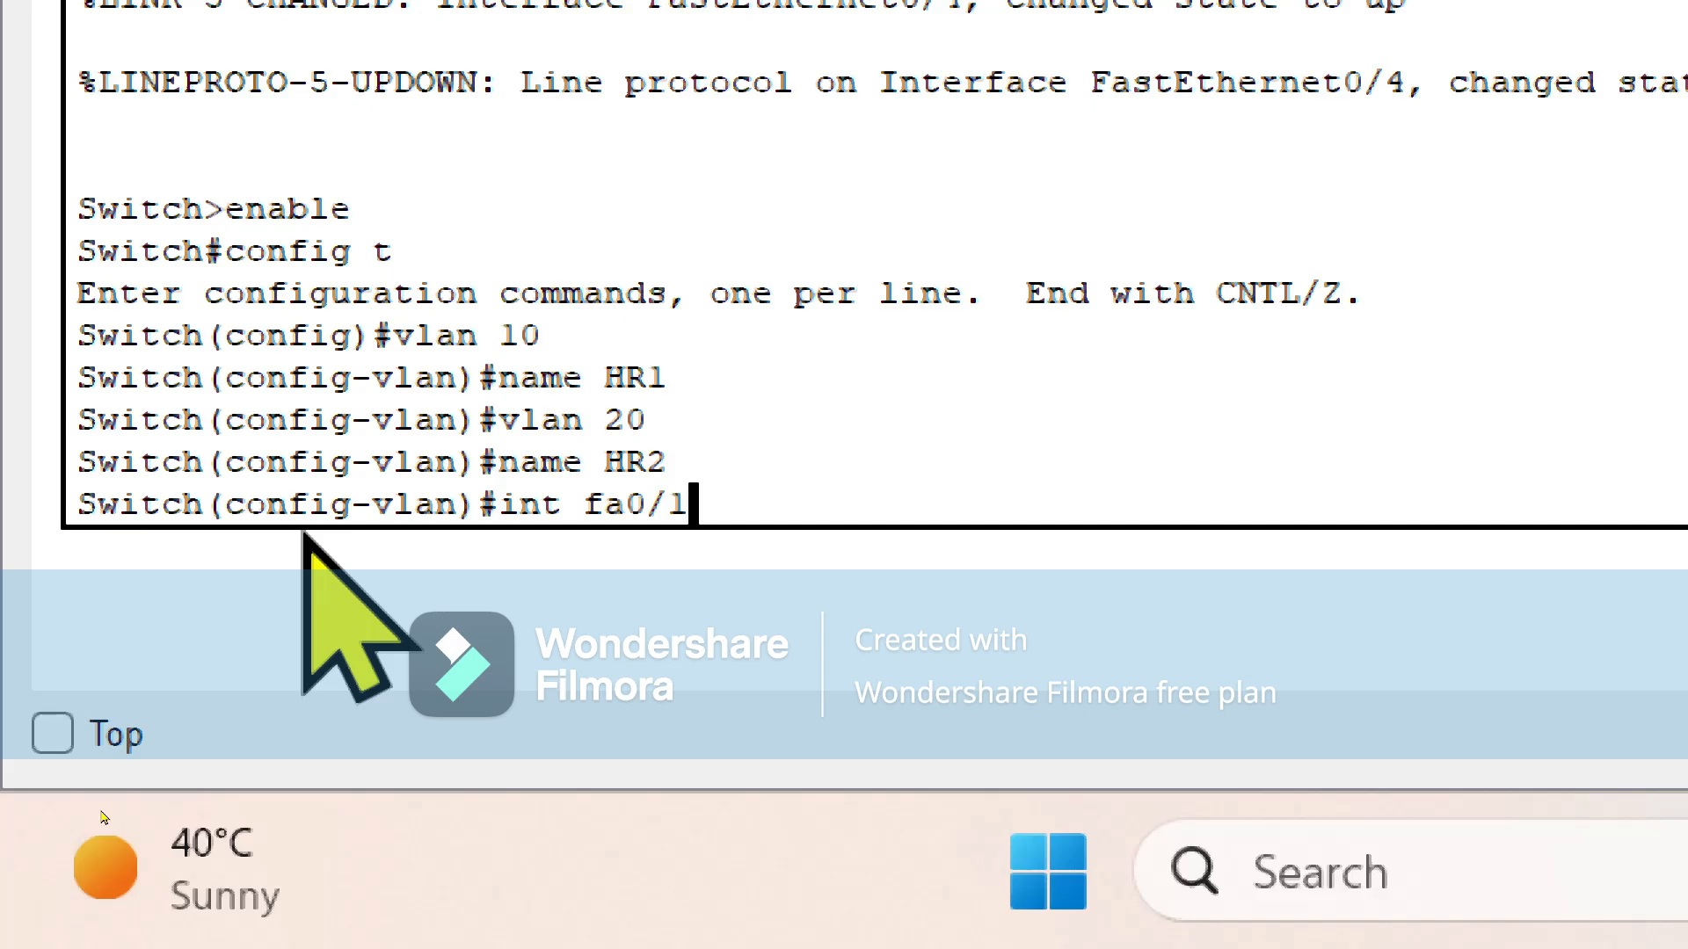
pyautogui.press('Return')
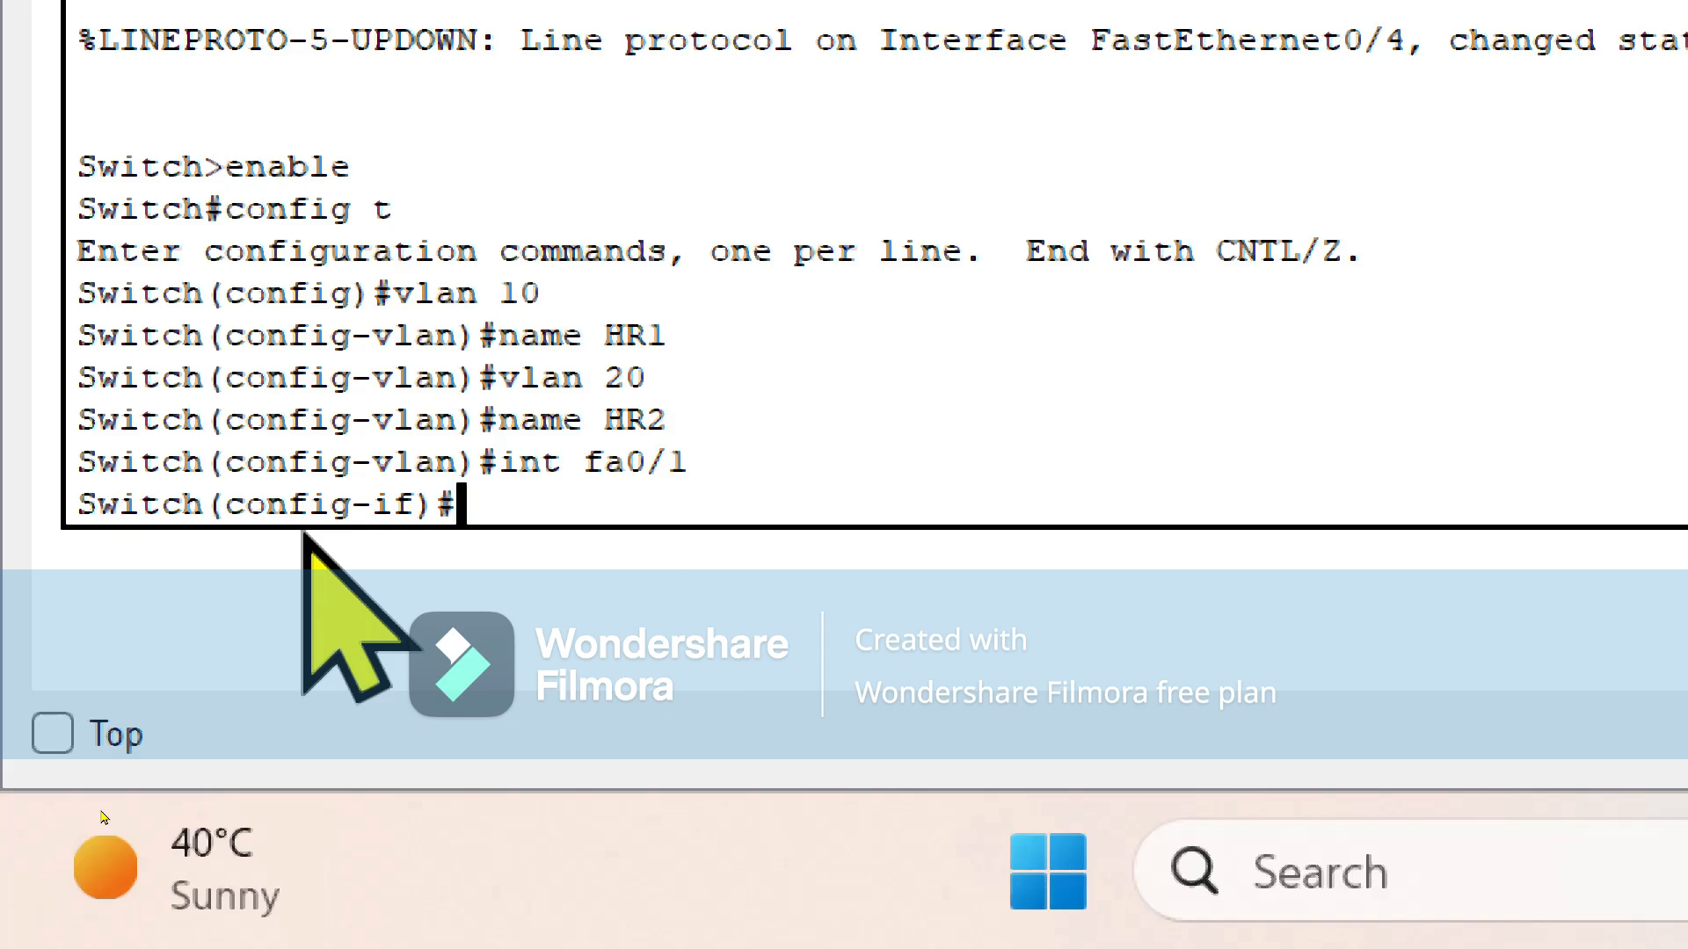
pyautogui.write('switchport')
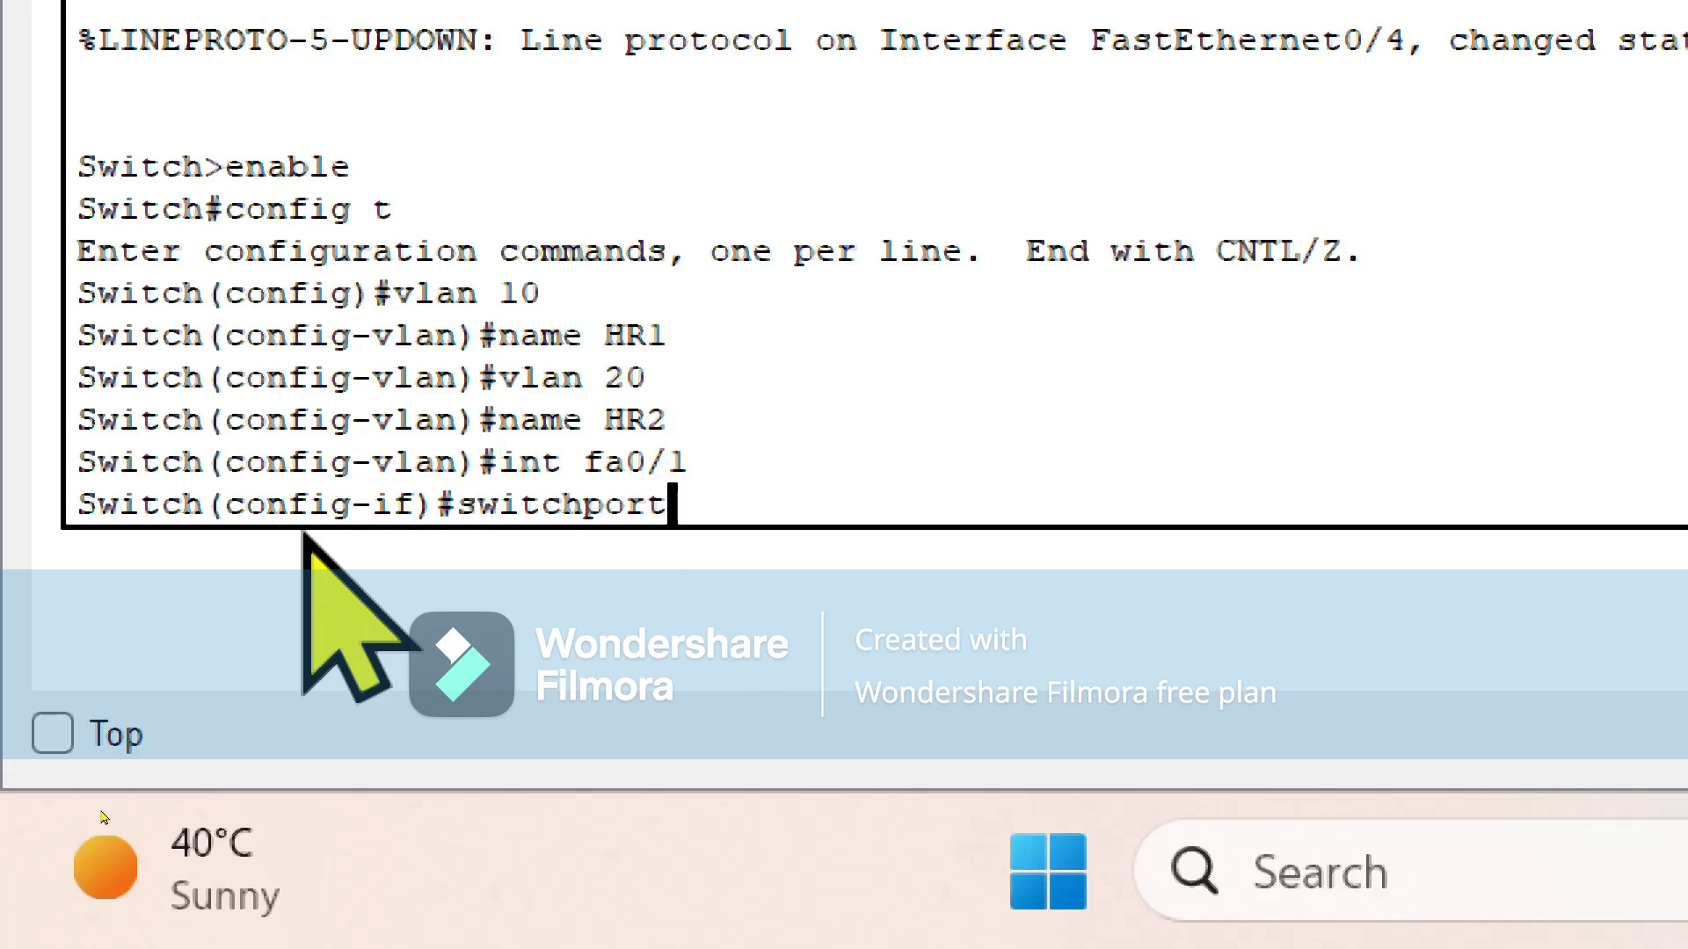
pyautogui.write(' mode acc')
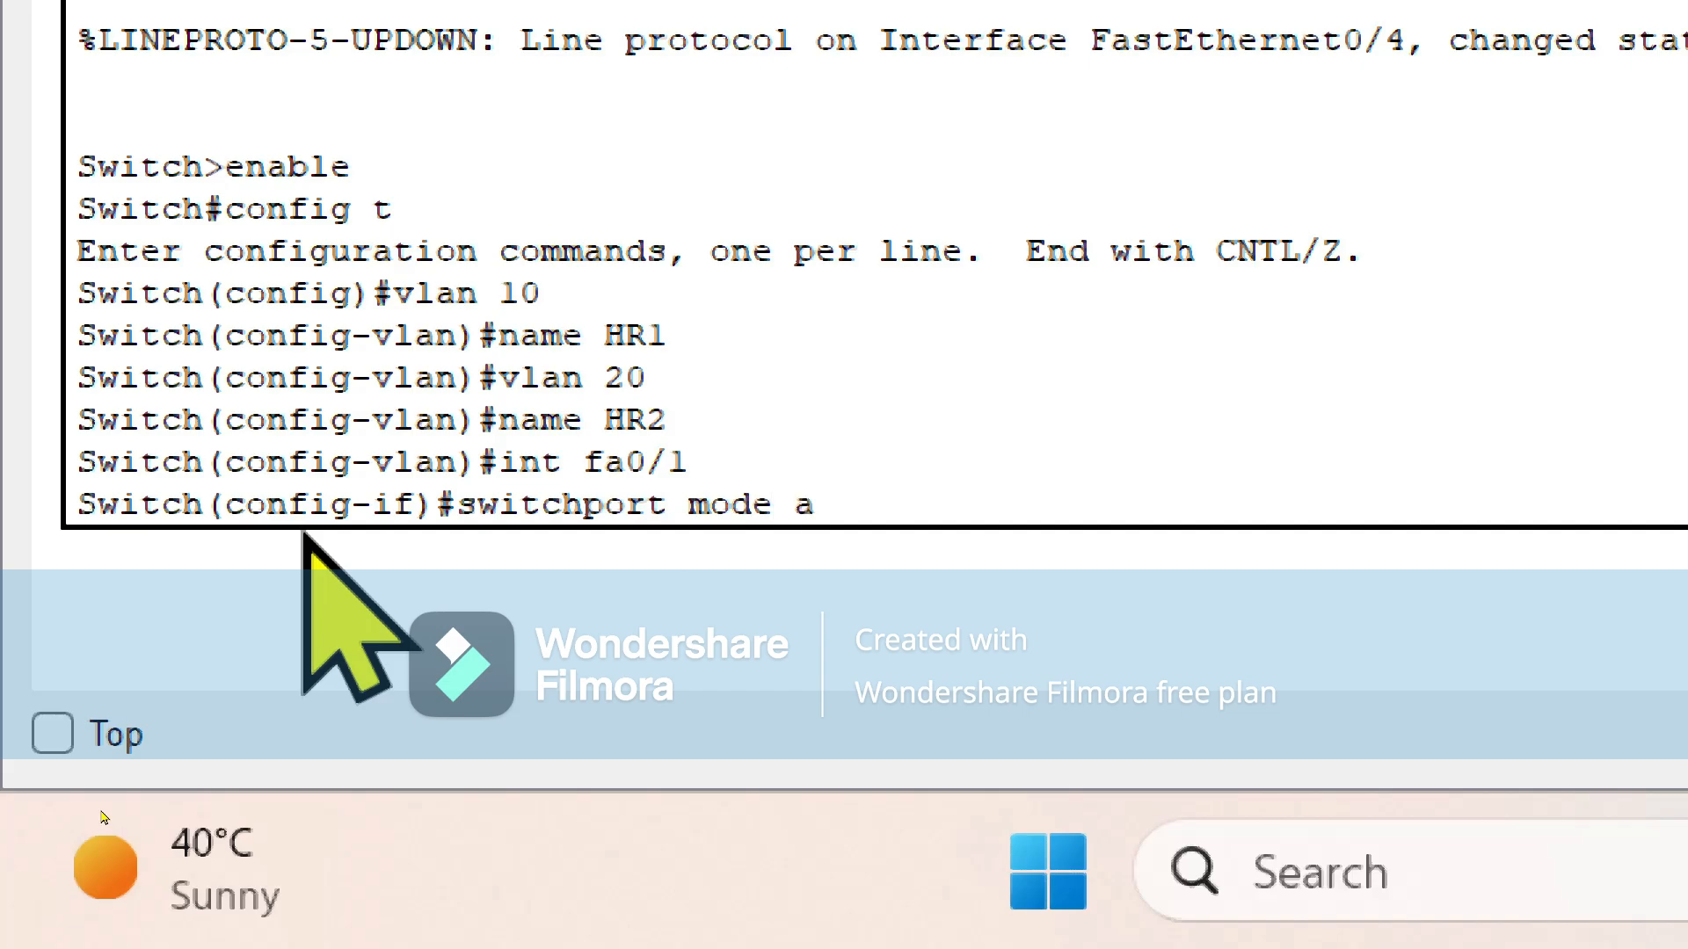
pyautogui.write('ess')
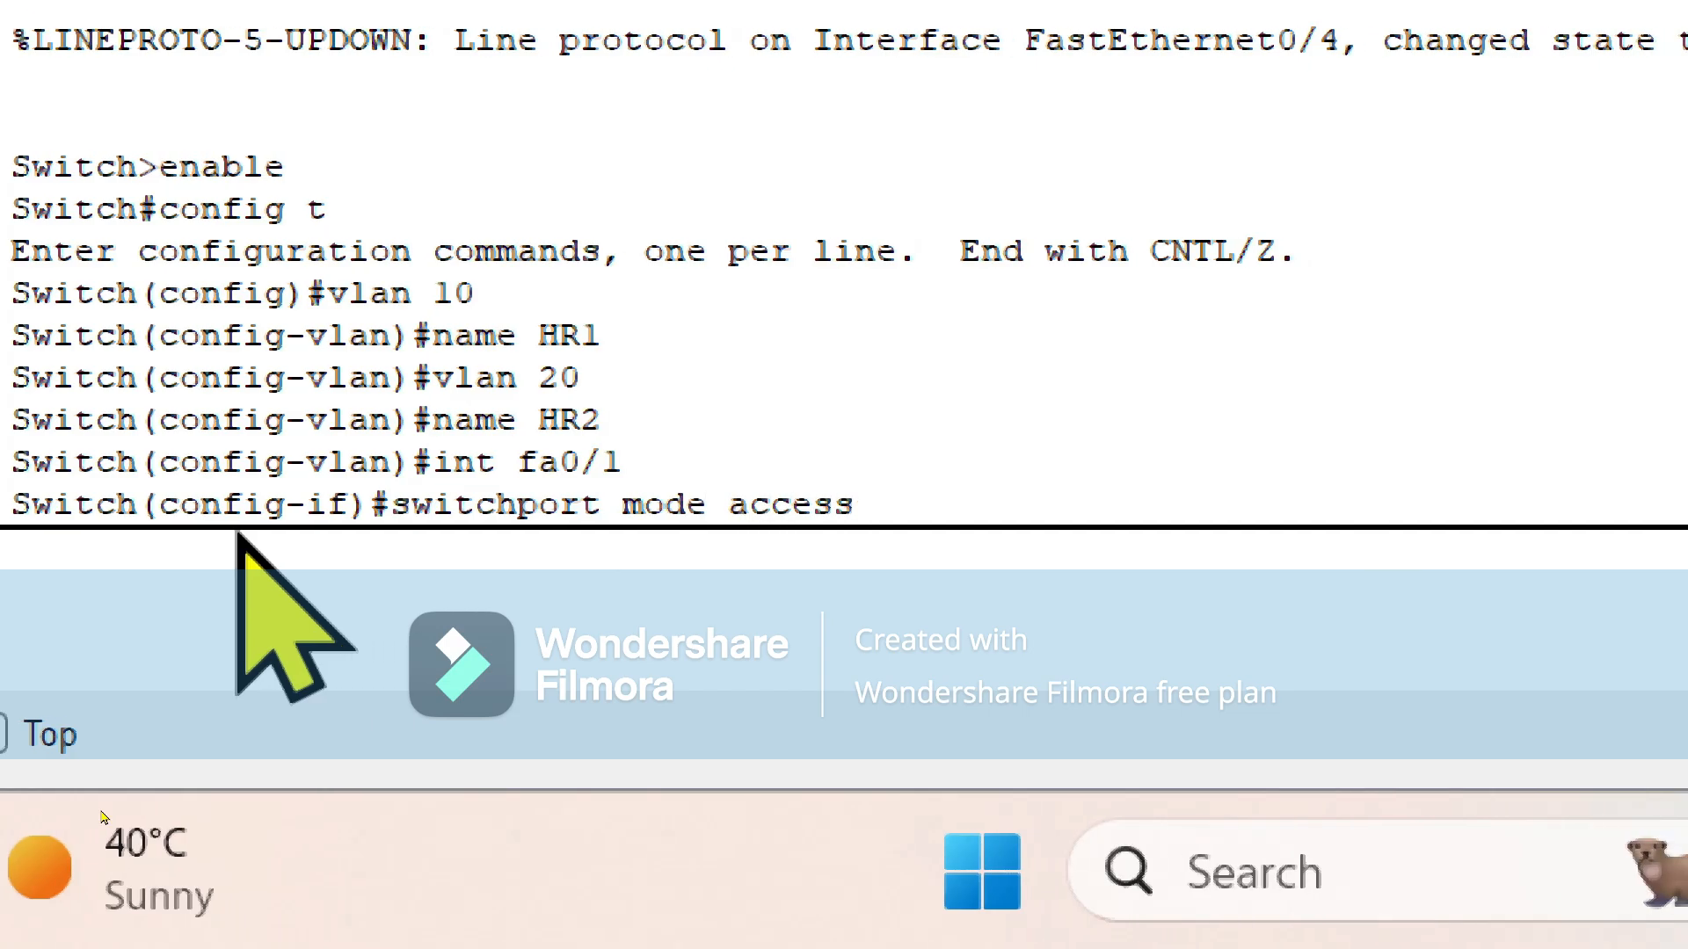
pyautogui.press('Return')
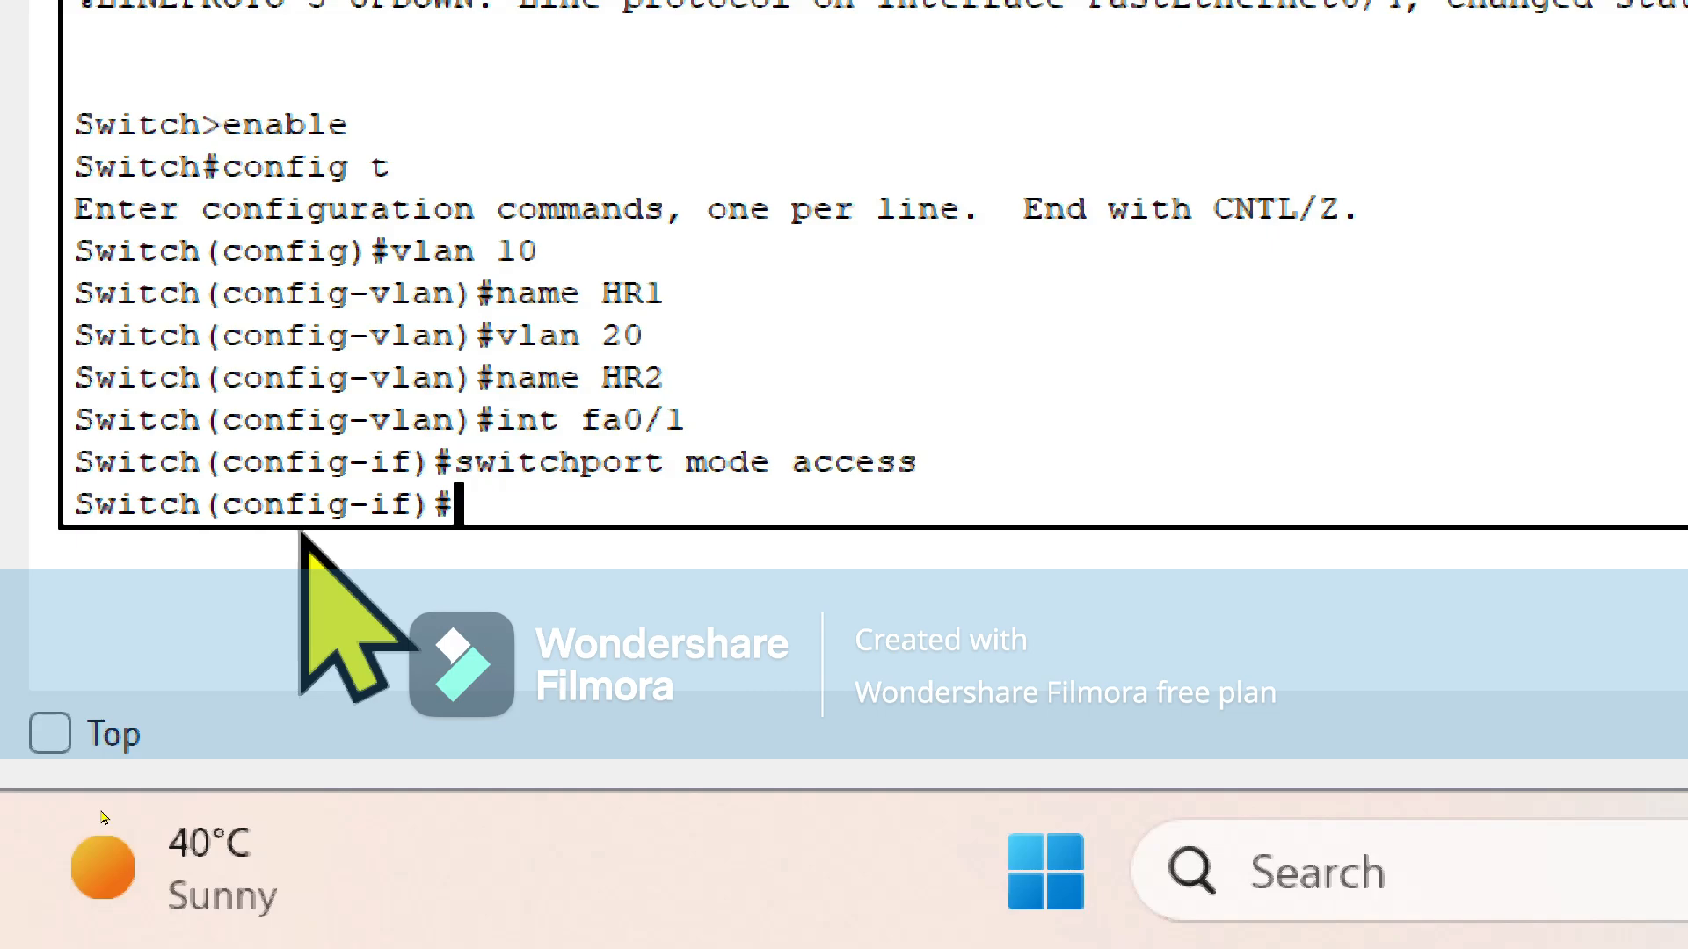
# Assign interface fa0/1 to VLAN 10 with switchport access vlan 10.
pyautogui.write('swi')
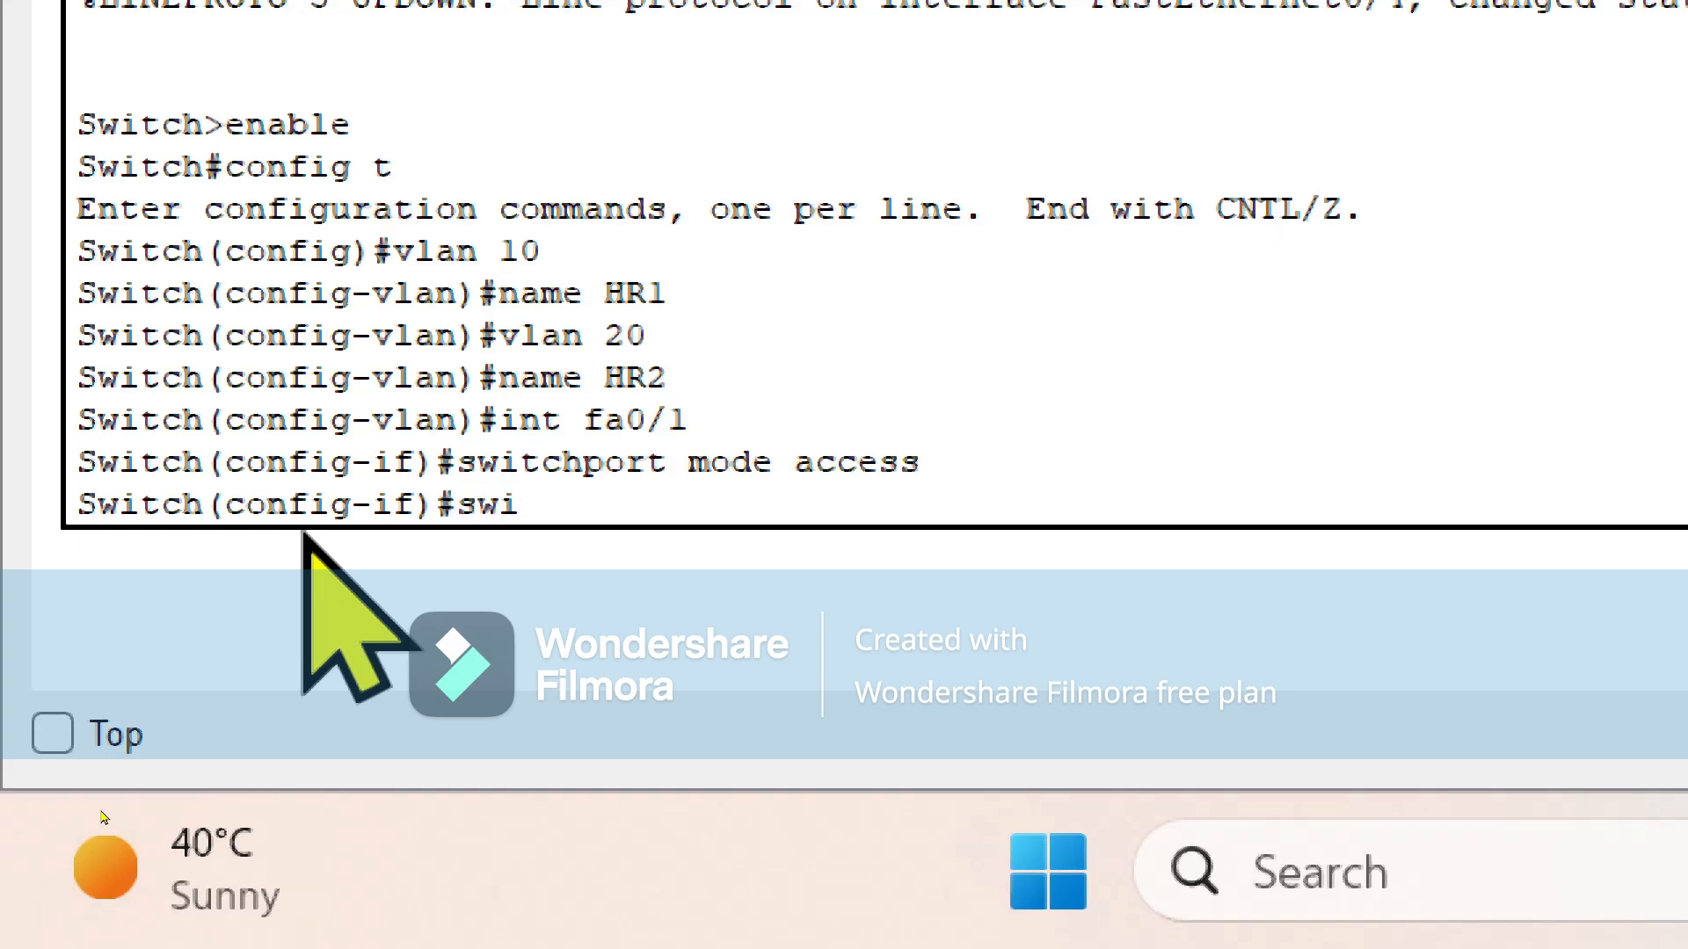
pyautogui.write('tchport')
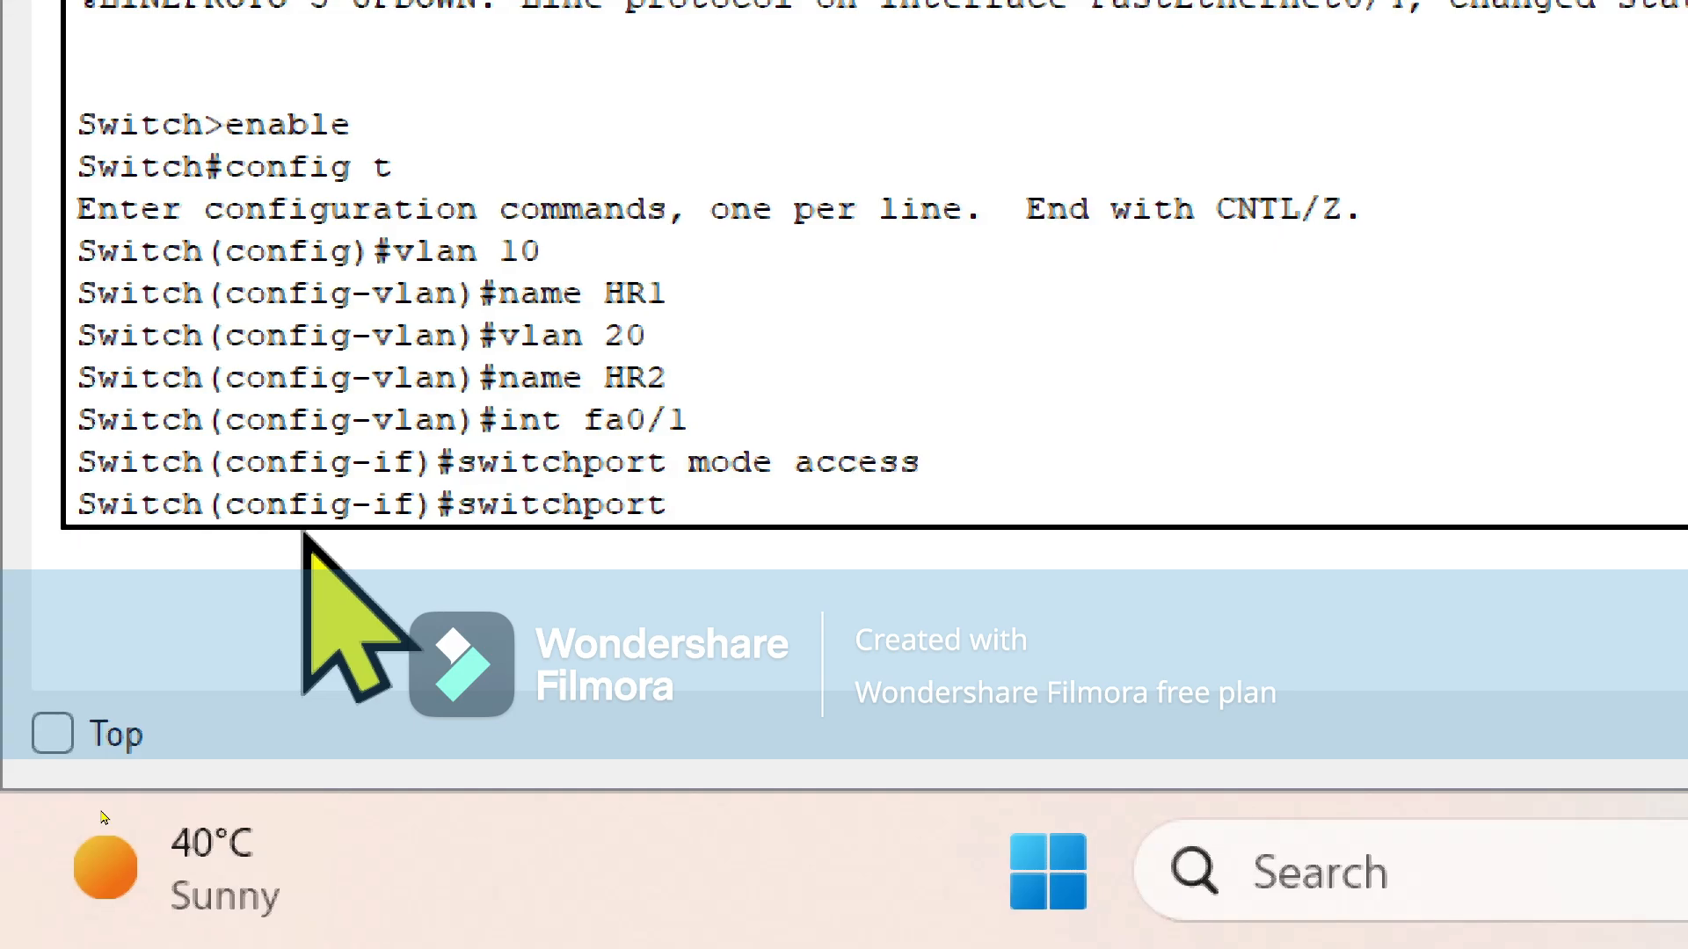
pyautogui.write(' access vlan1')
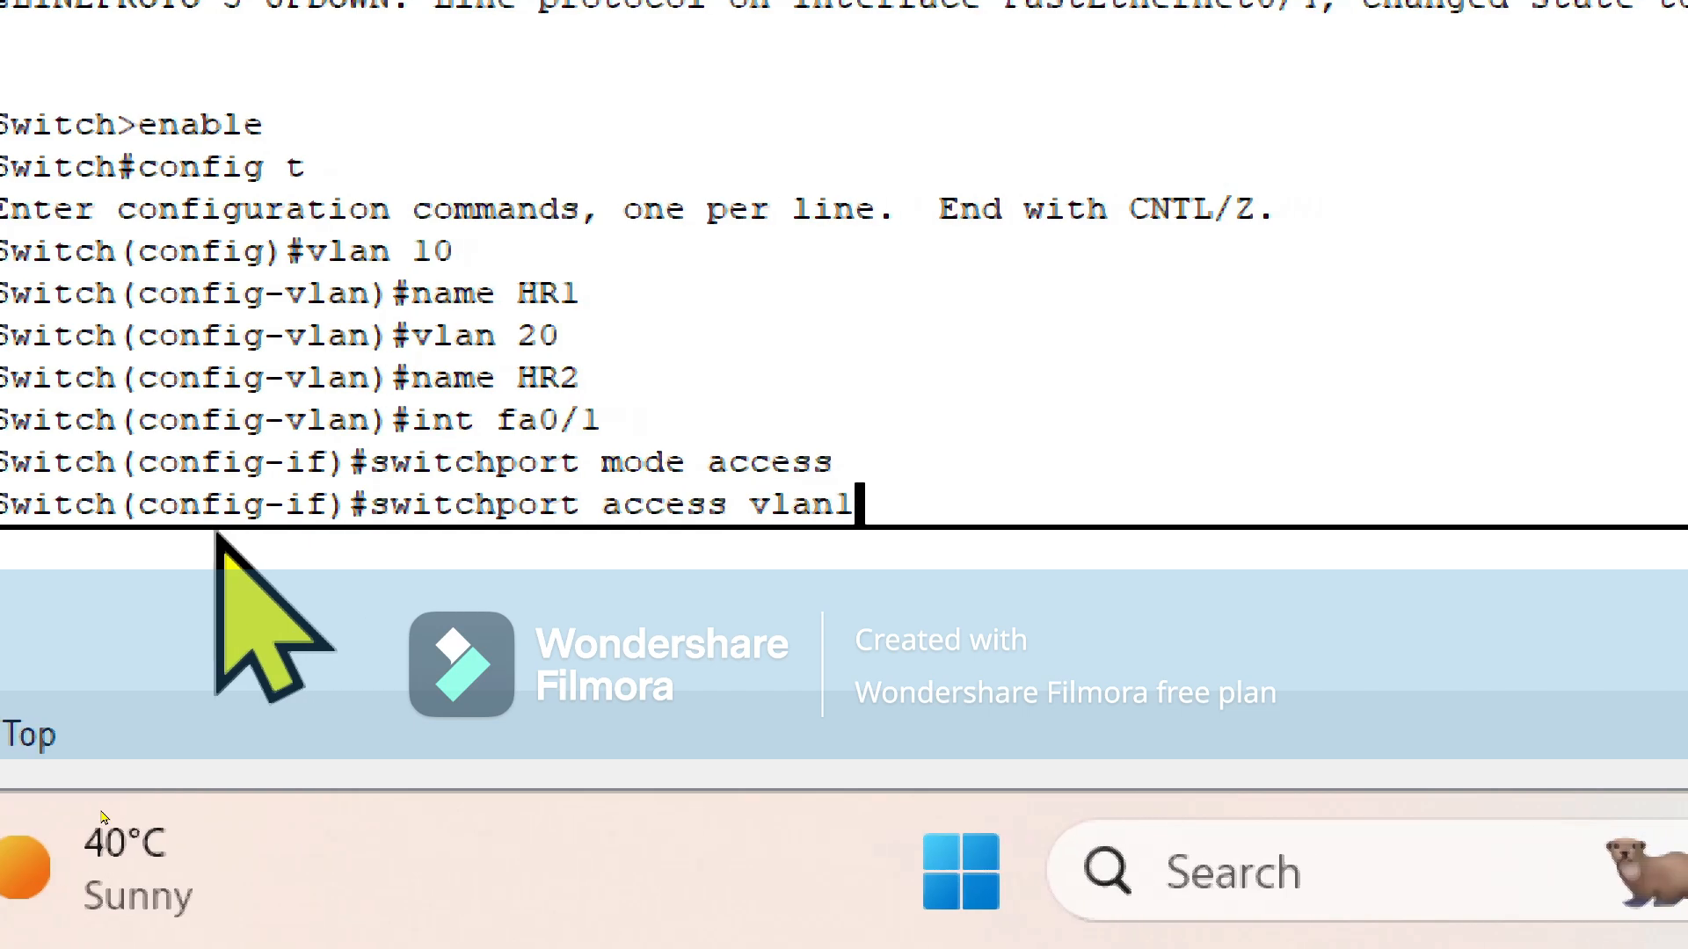
pyautogui.press('BackSpace')
pyautogui.write('10')
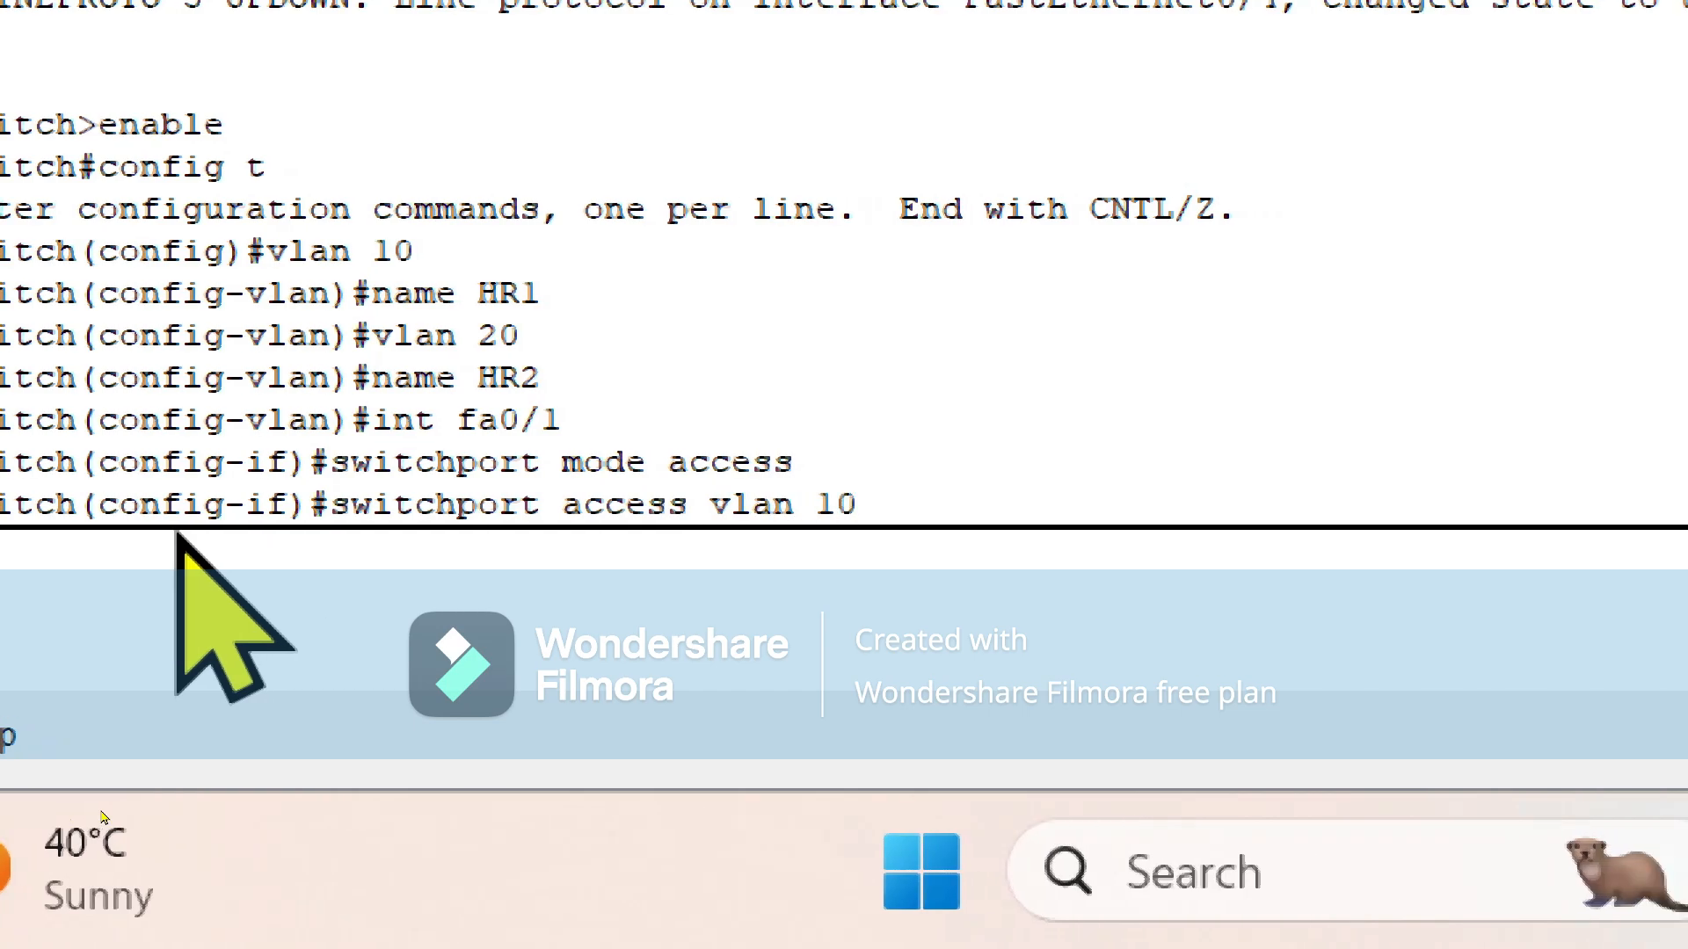
pyautogui.press('Return')
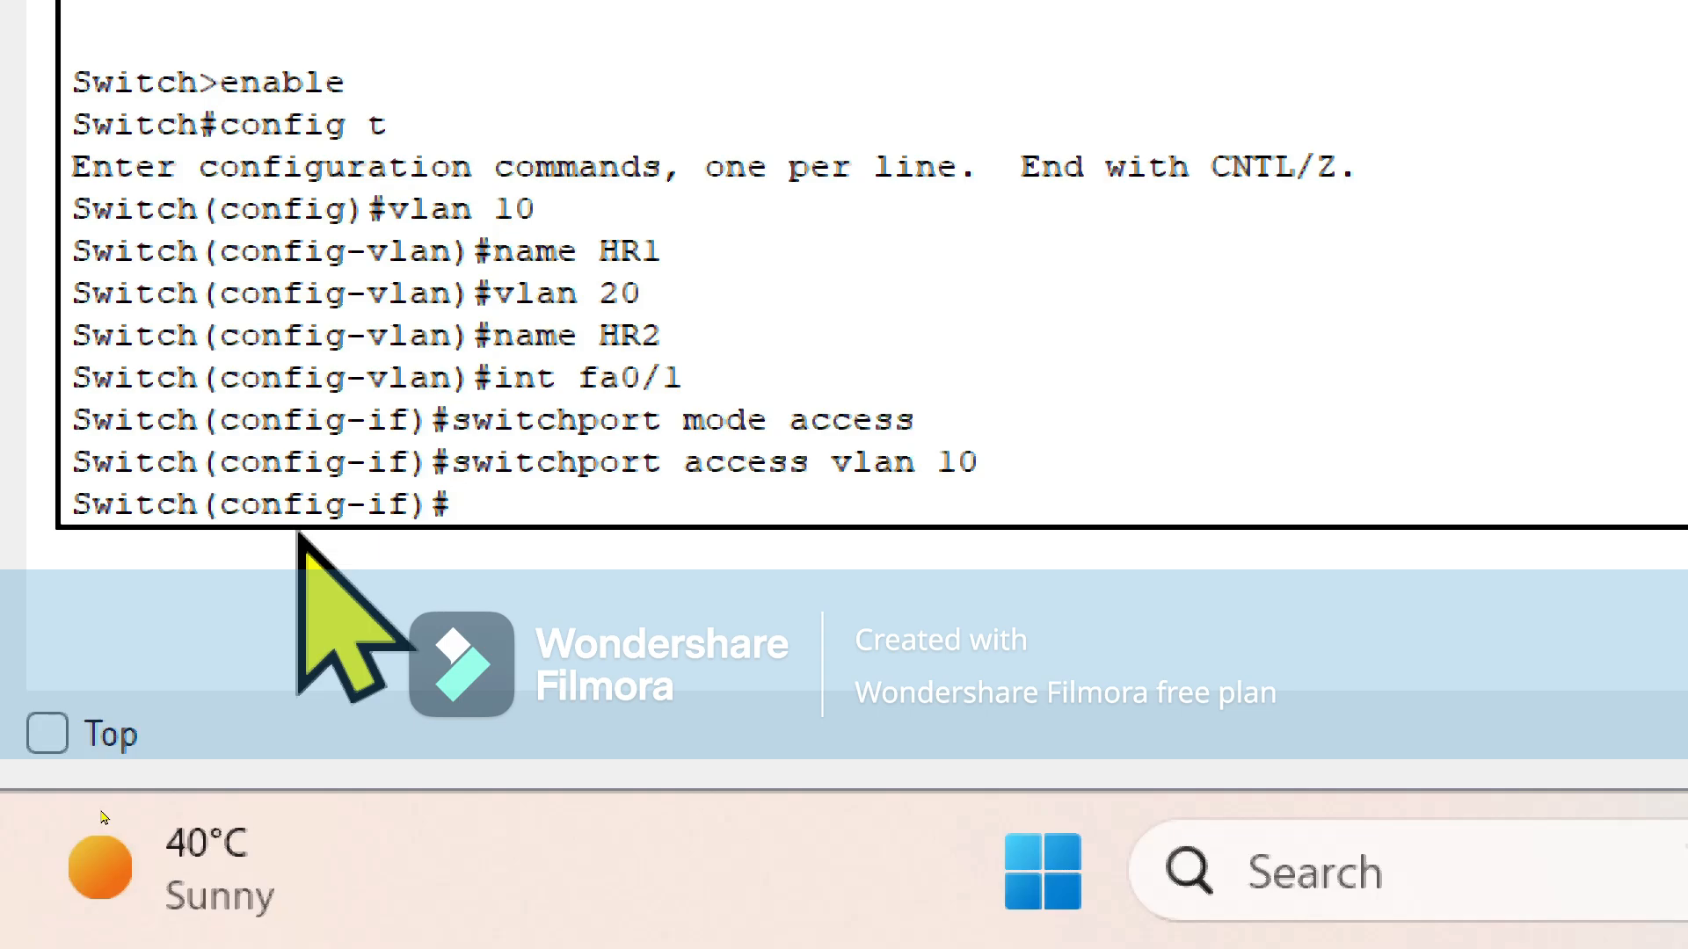
# Enter interface fa0/2 on Switch0 and set it to access mode with switchport mode access.
pyautogui.write('int')
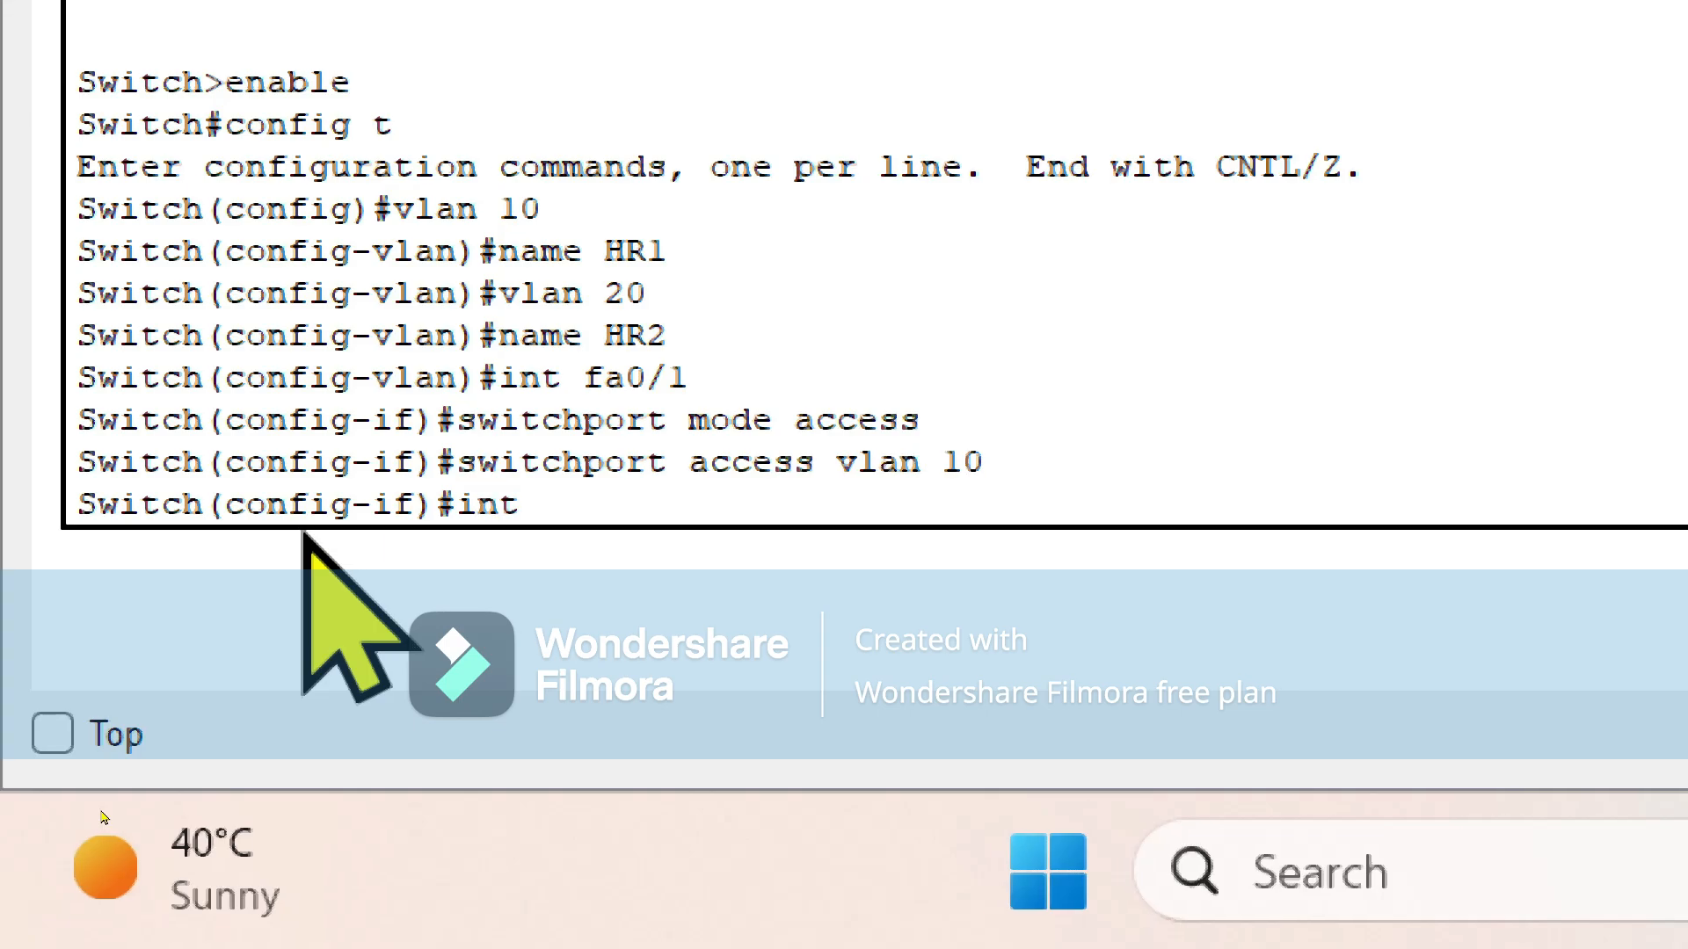
pyautogui.write(' fa0/2')
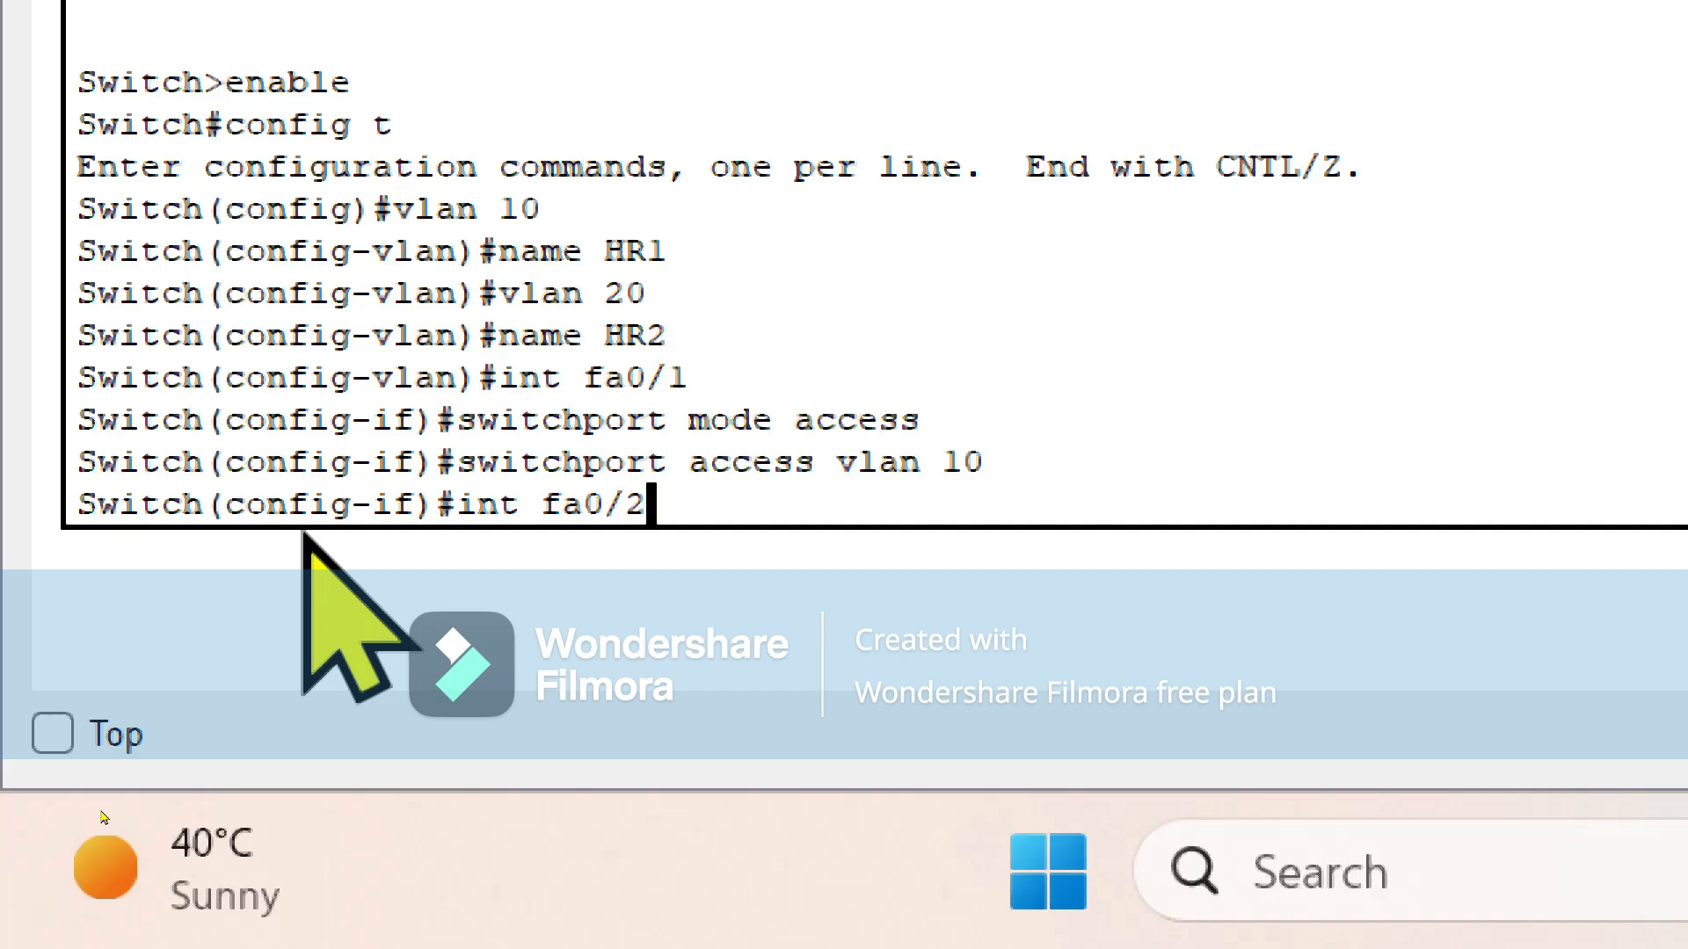
pyautogui.press('Return')
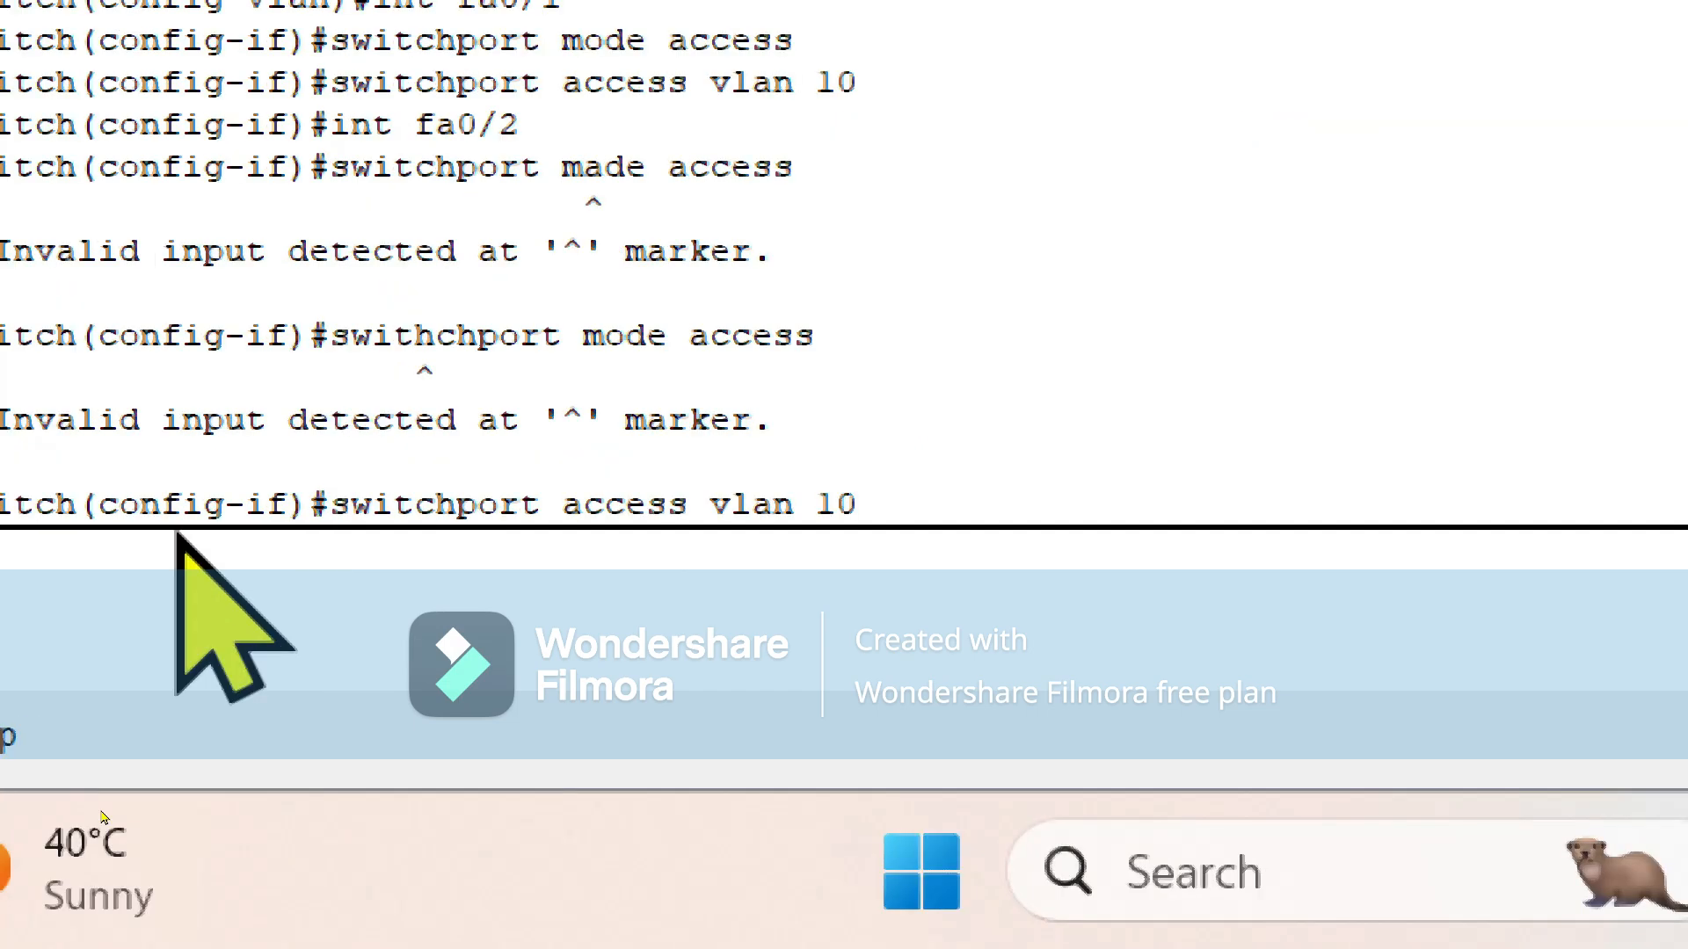
pyautogui.press('Up')
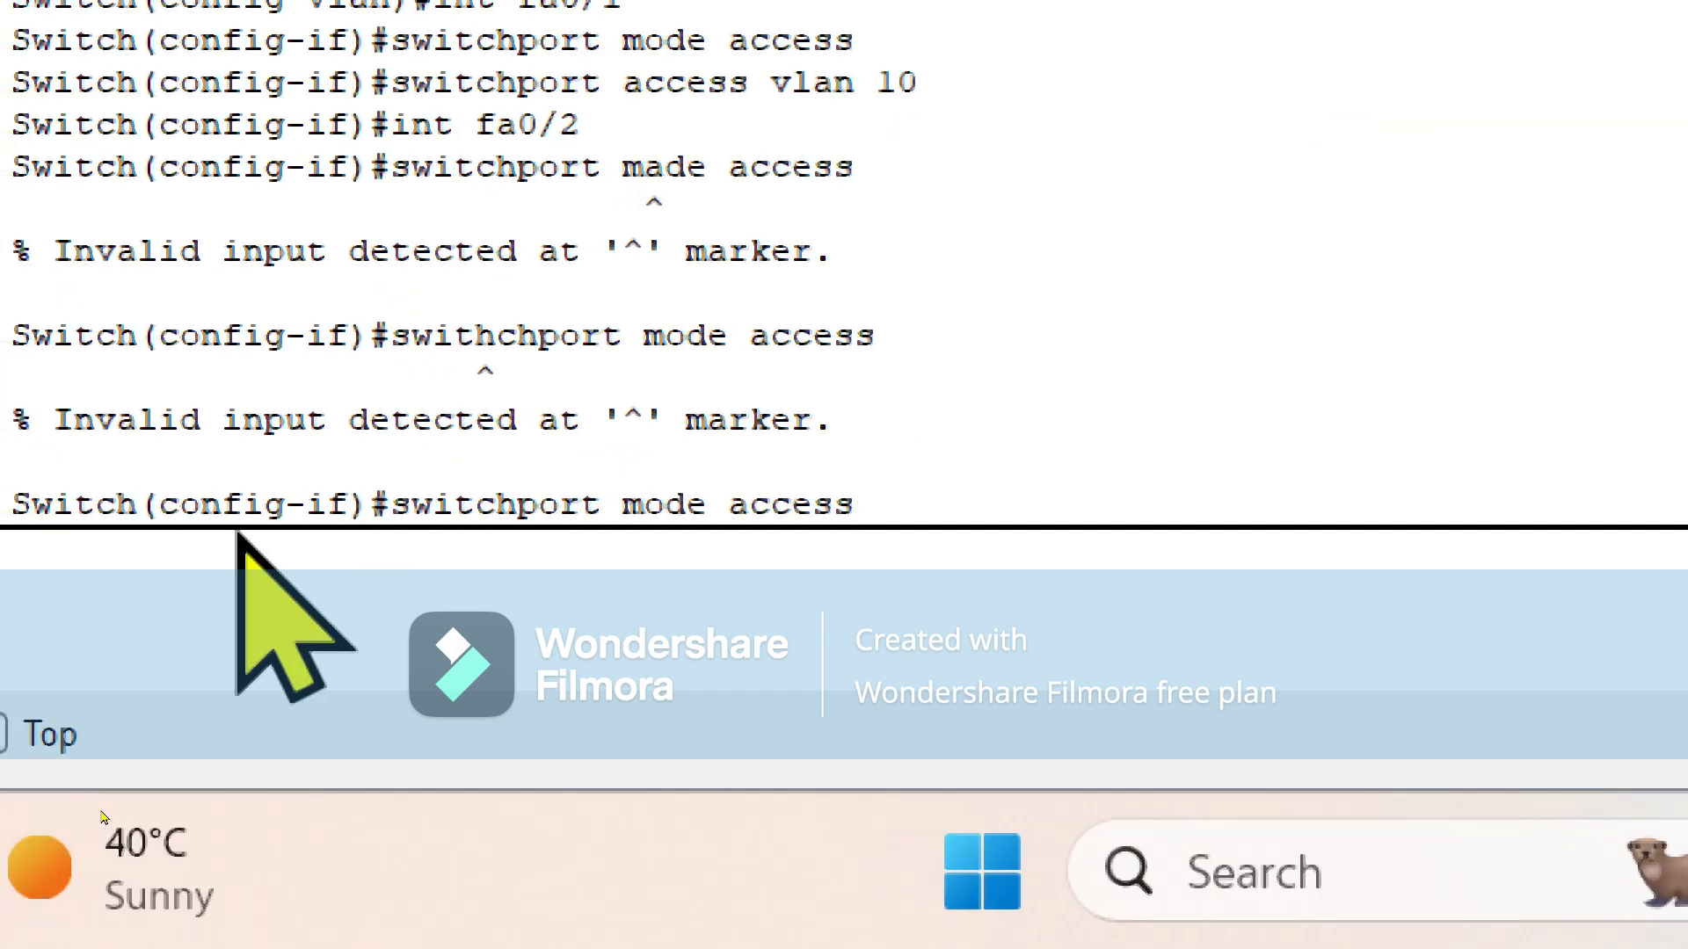
pyautogui.press('Return')
# Assign interface fa0/2 to VLAN 10 with switchport access vlan 10.
pyautogui.write('switchport access vlan 10')
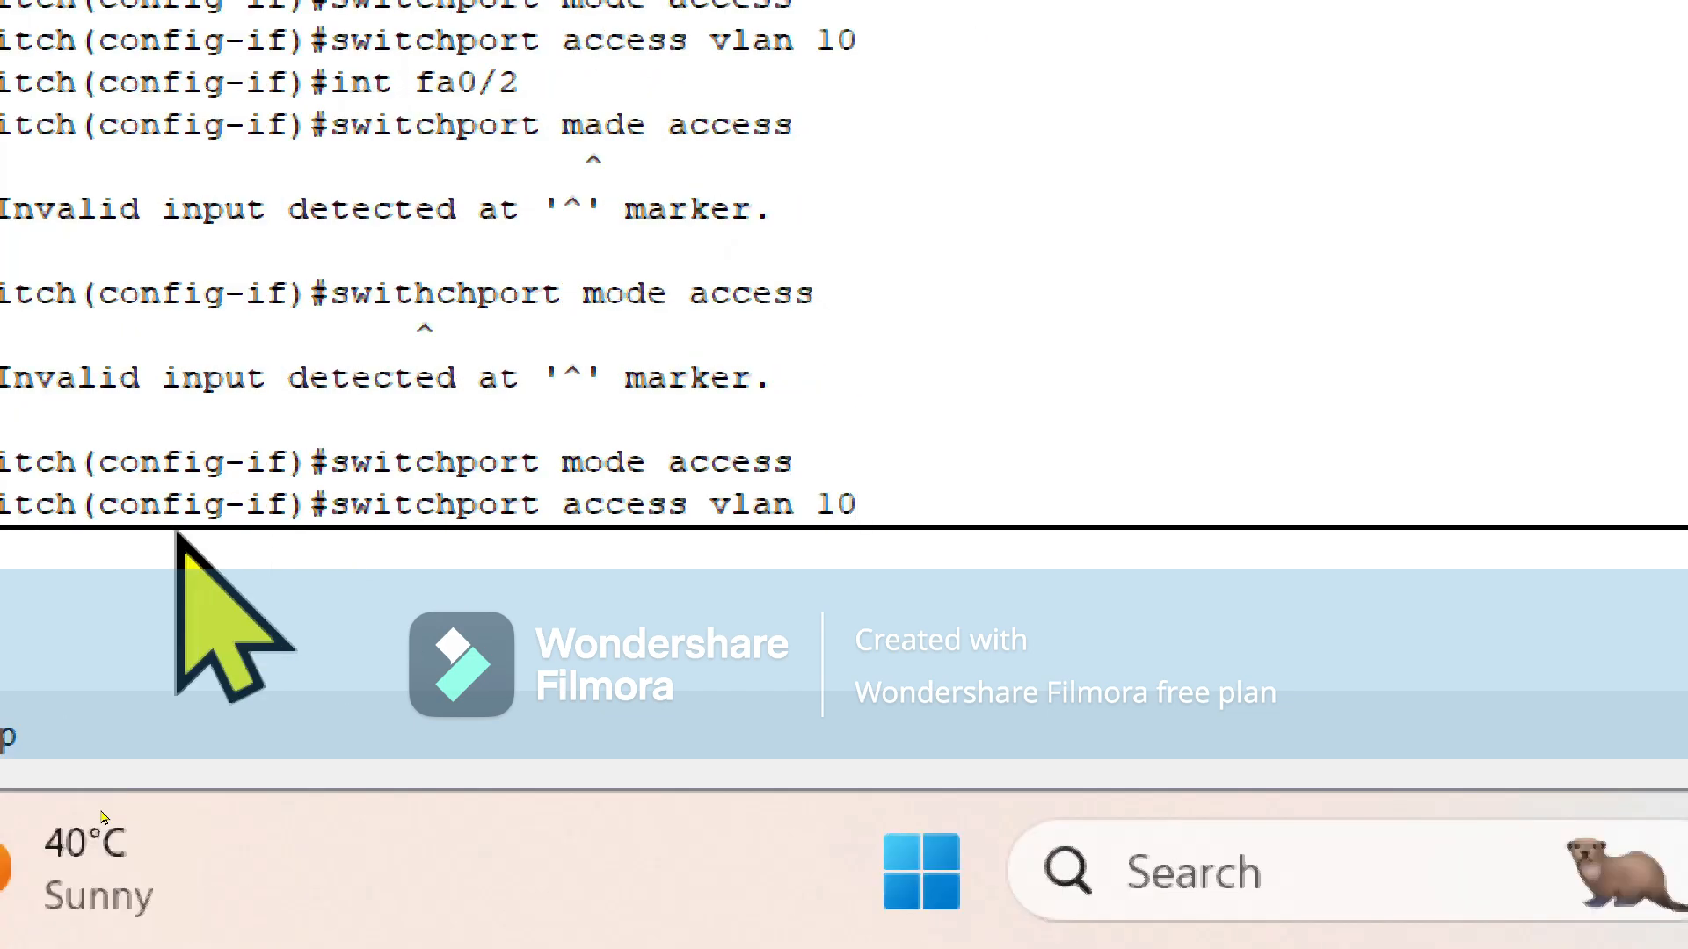
pyautogui.press('BackSpace')
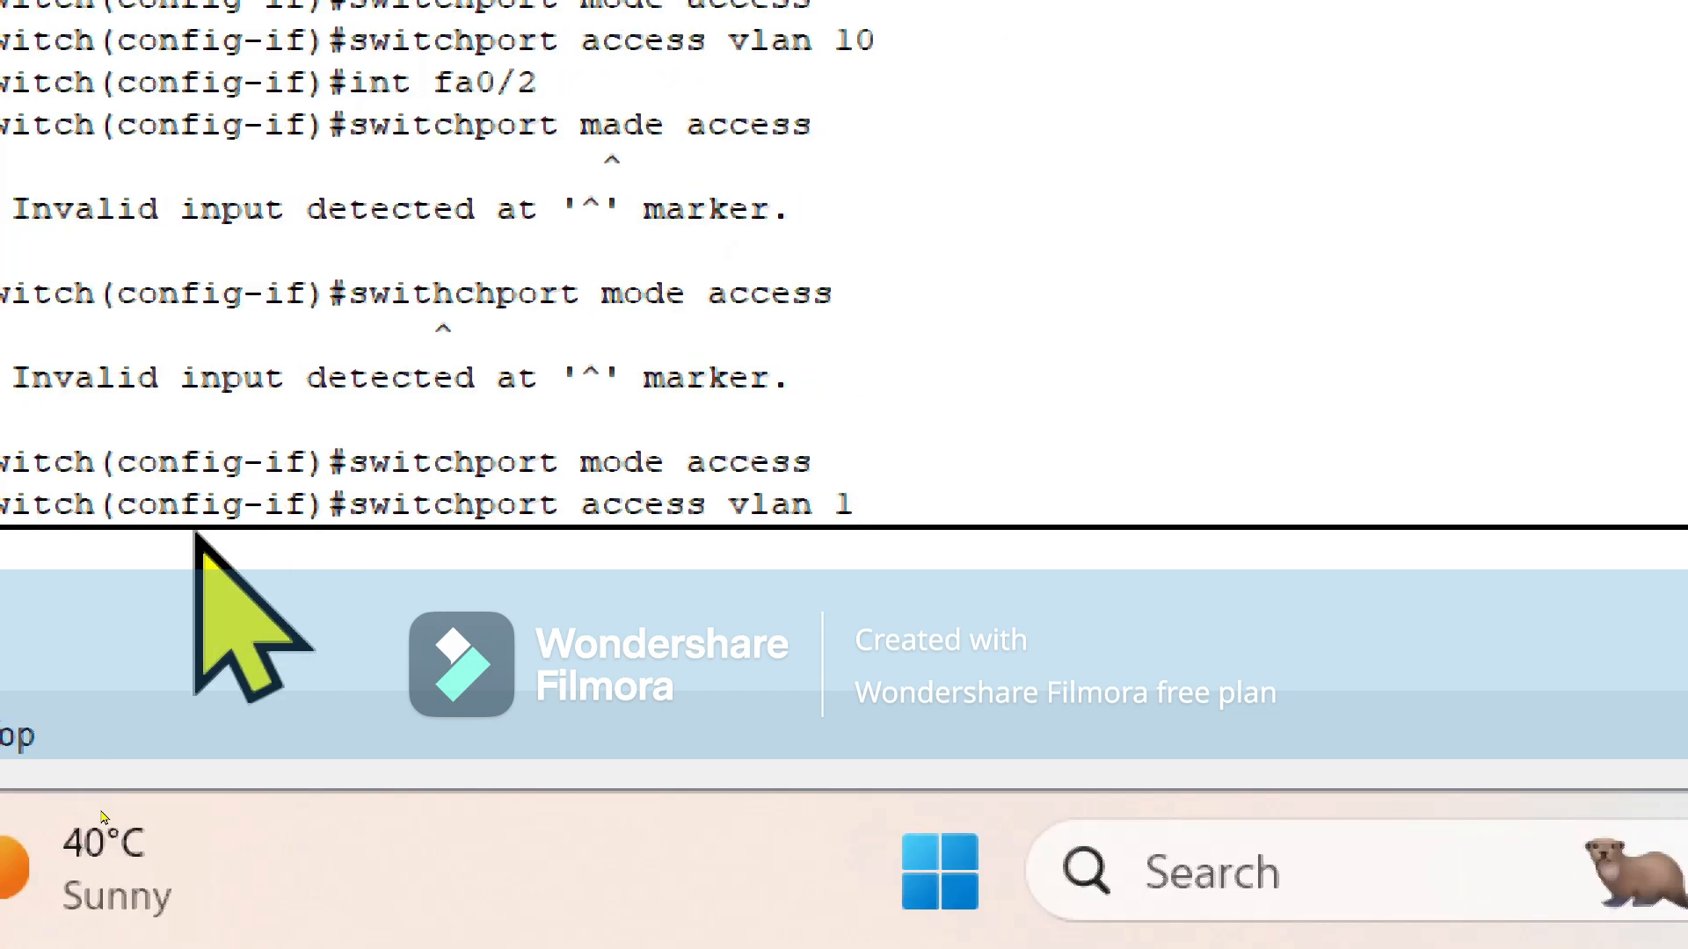
pyautogui.write('0')
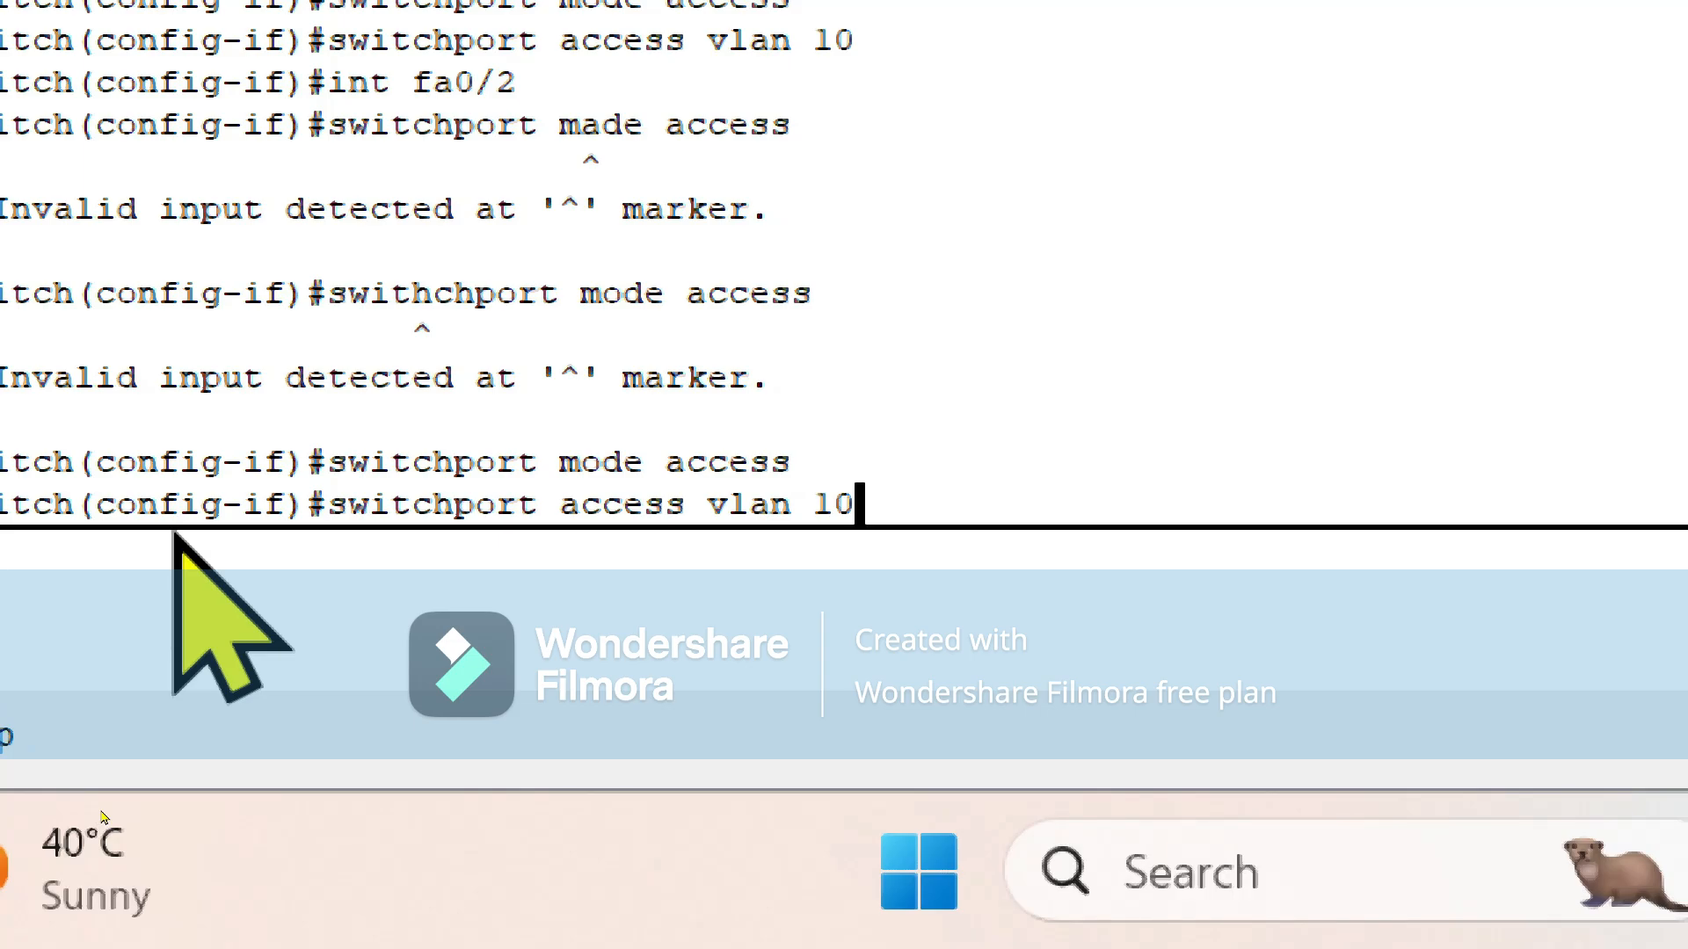
pyautogui.press('Return')
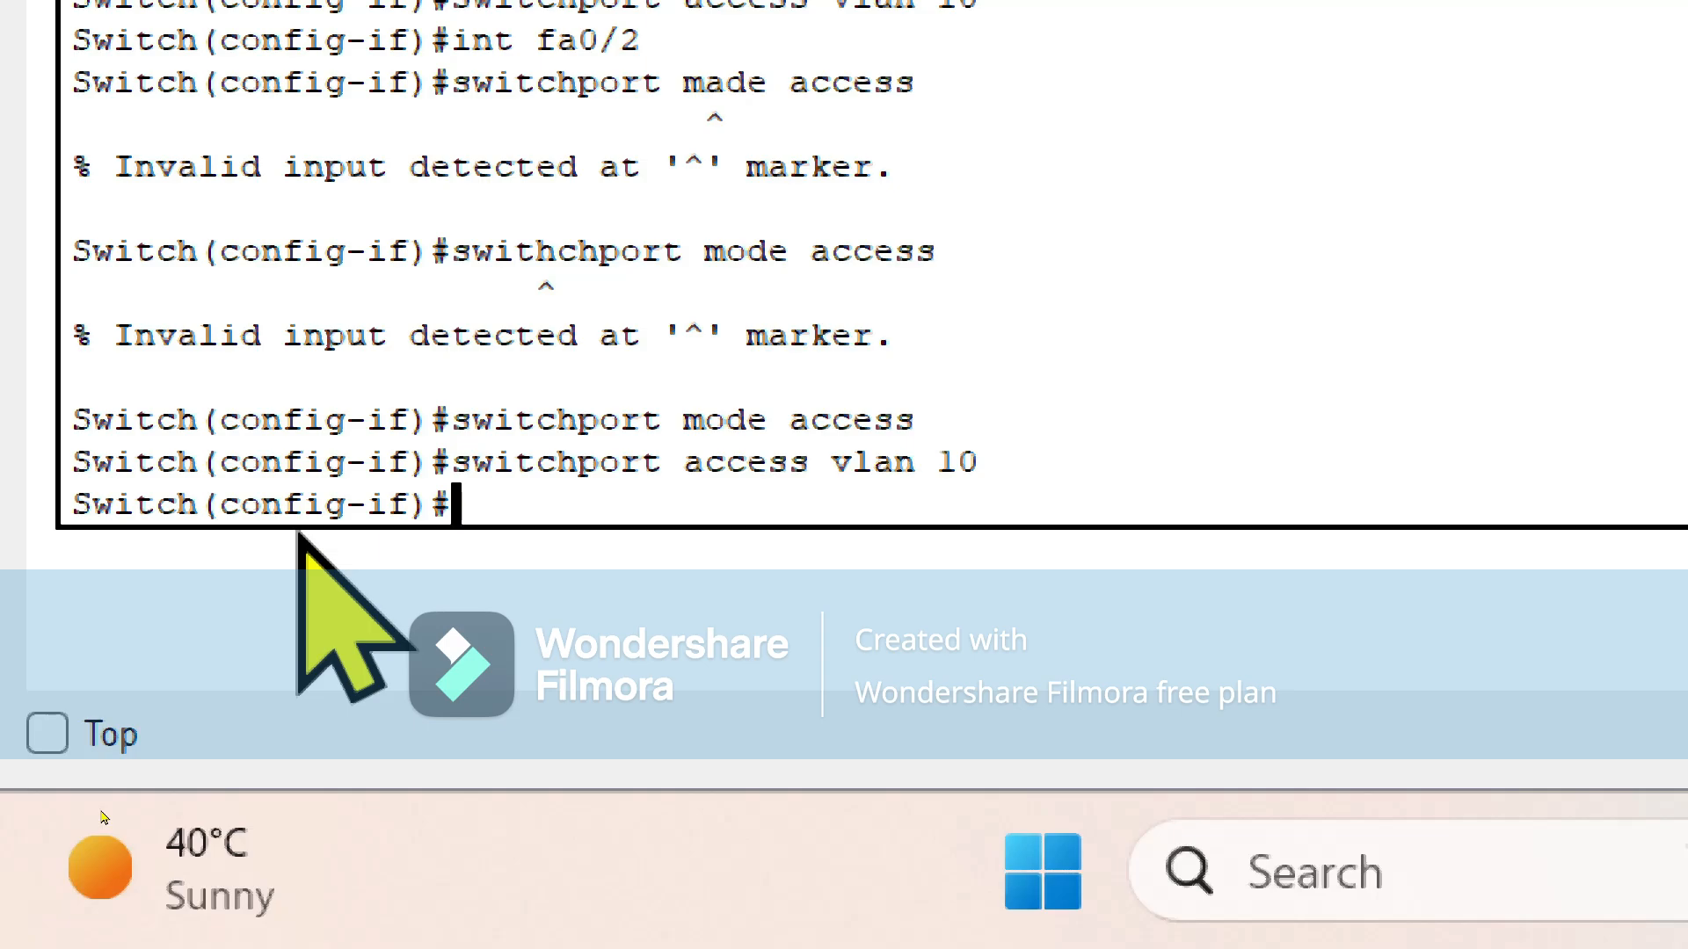
# Enter interface fa0/3 on Switch0 and set it to access mode with switchport mode access.
pyautogui.write('i')
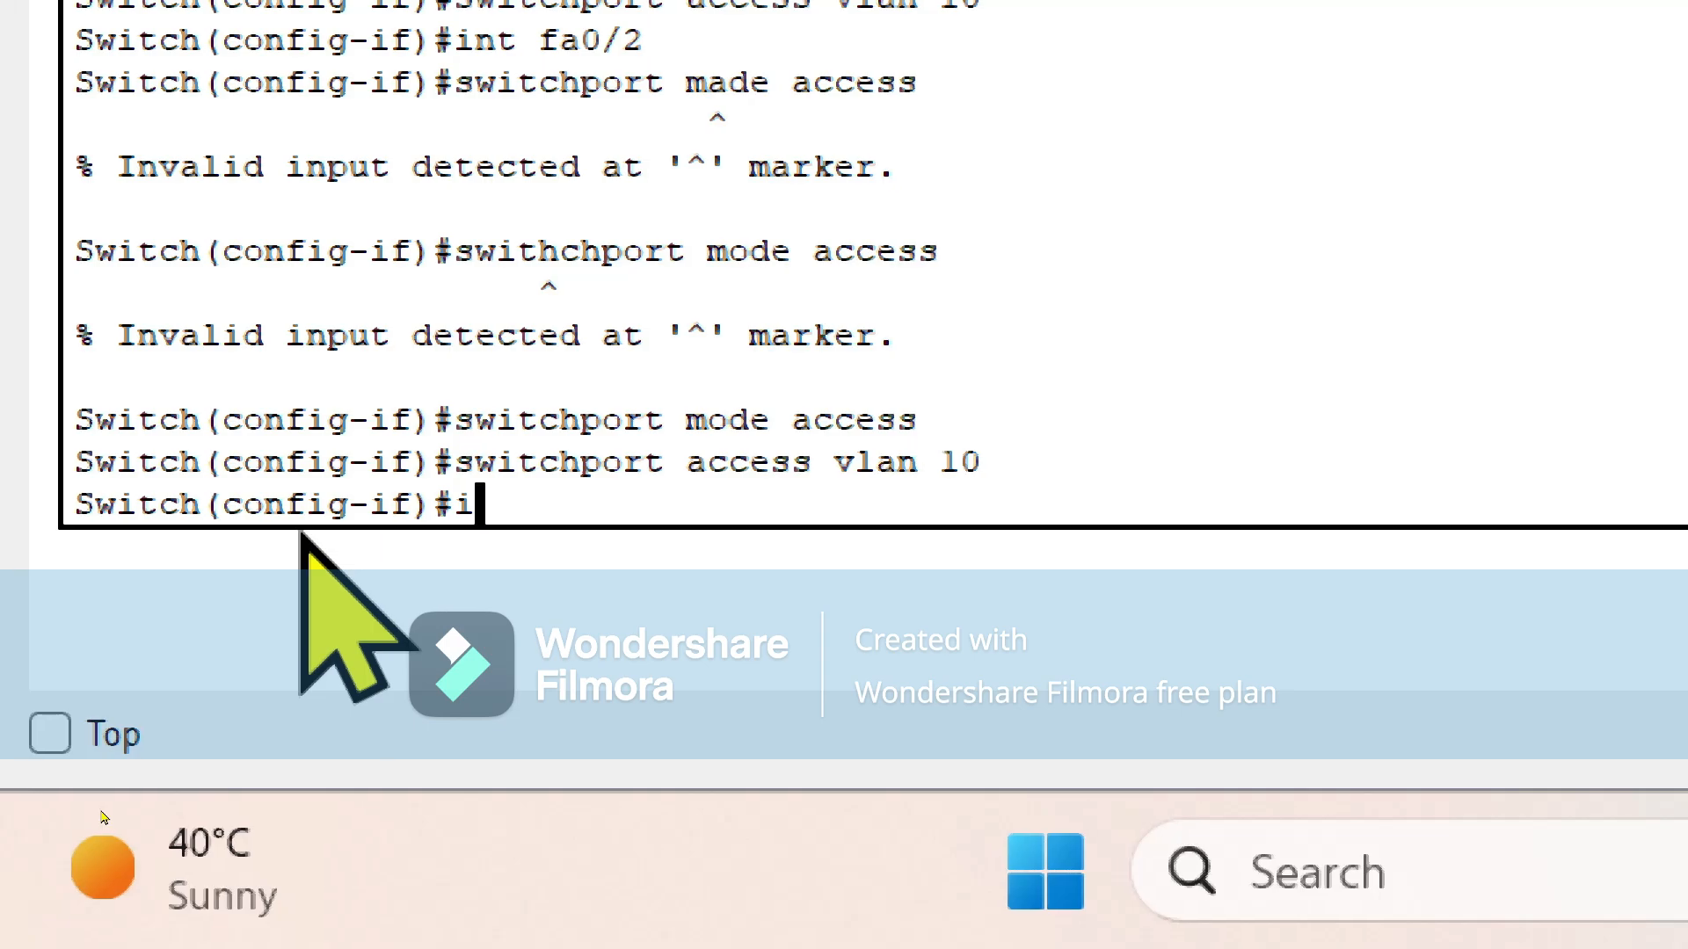
pyautogui.write('nt f')
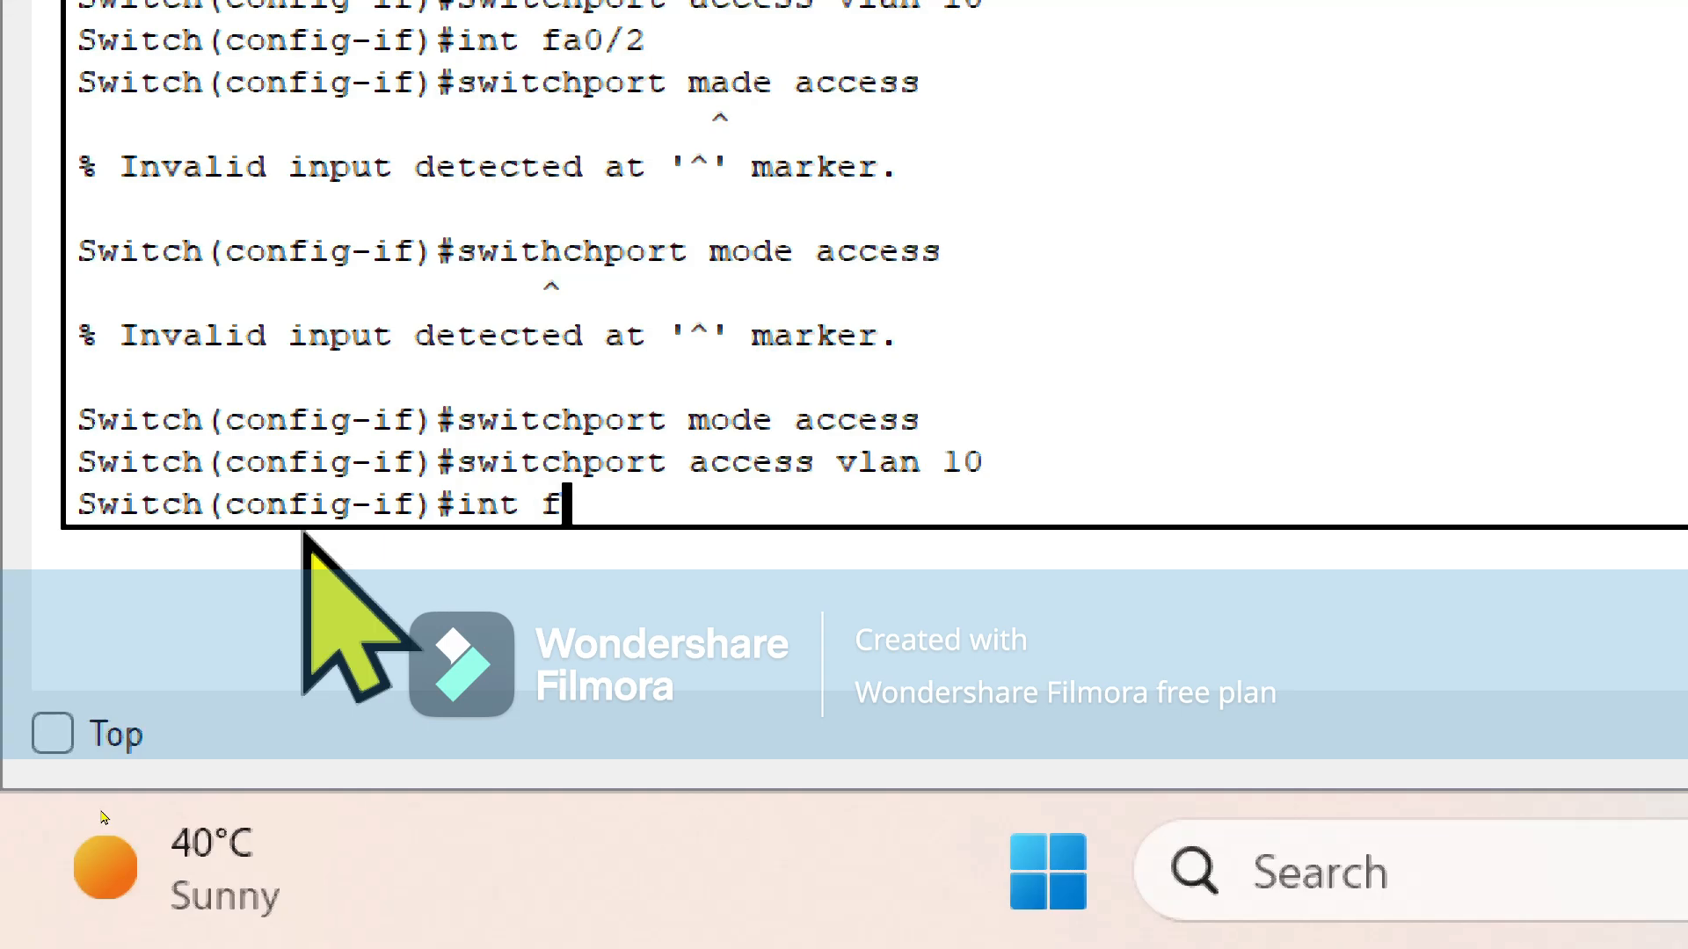
pyautogui.write('a0/3')
pyautogui.press('Return')
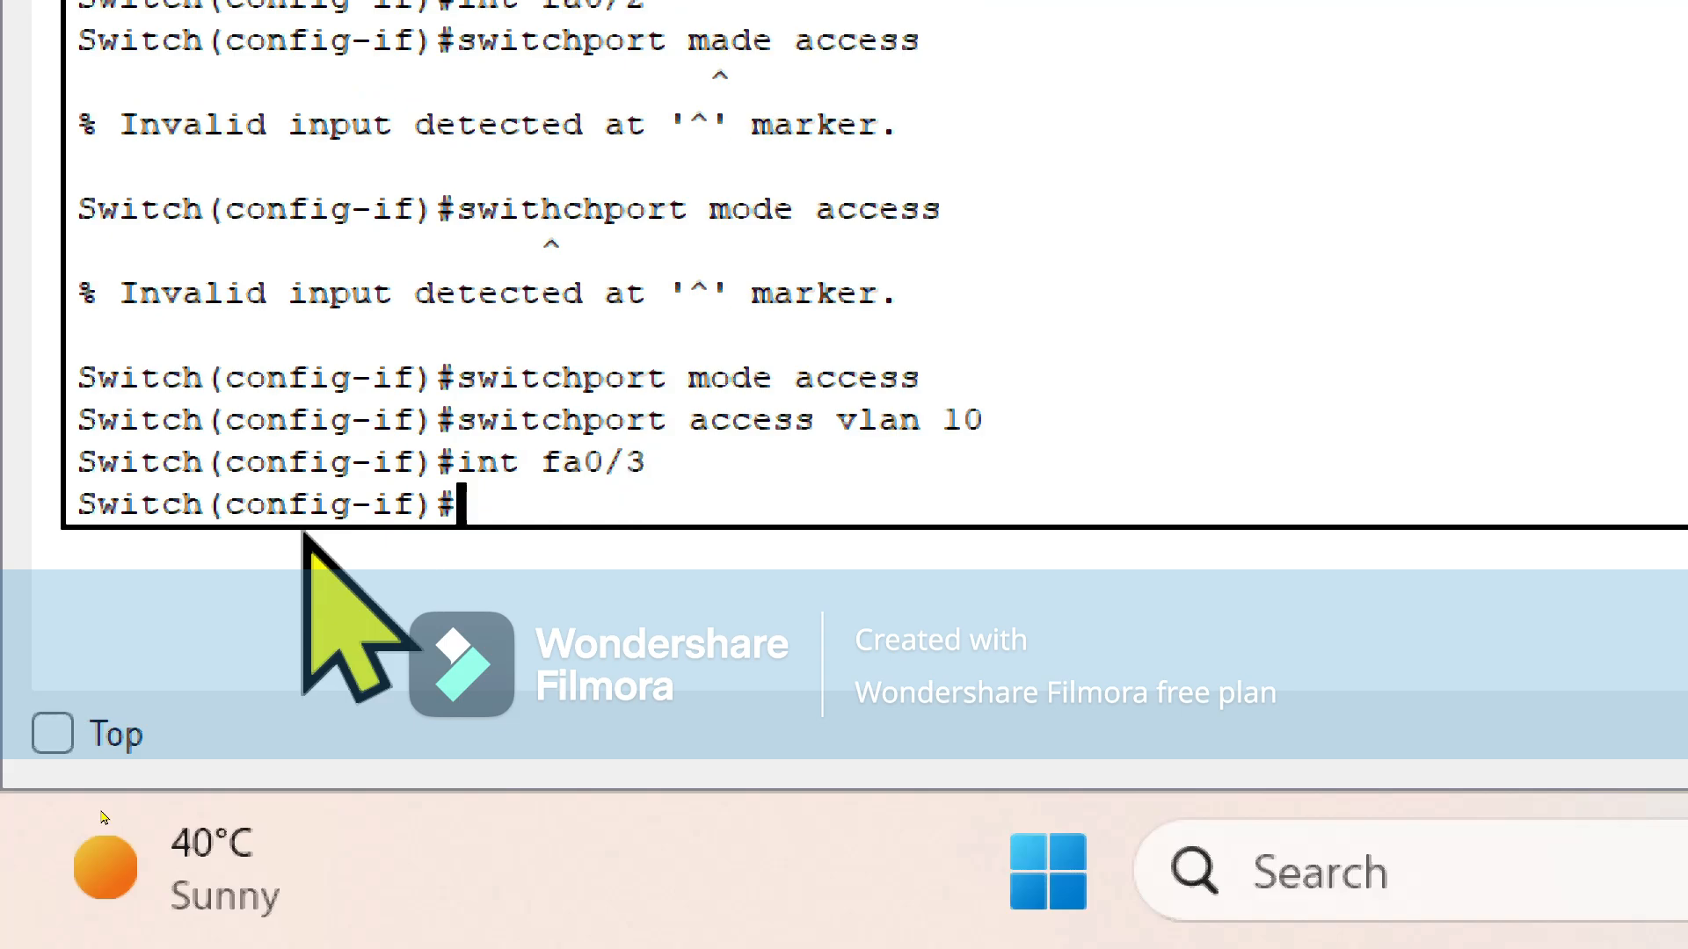
pyautogui.press('Up')
pyautogui.press('Up')
pyautogui.press('Up')
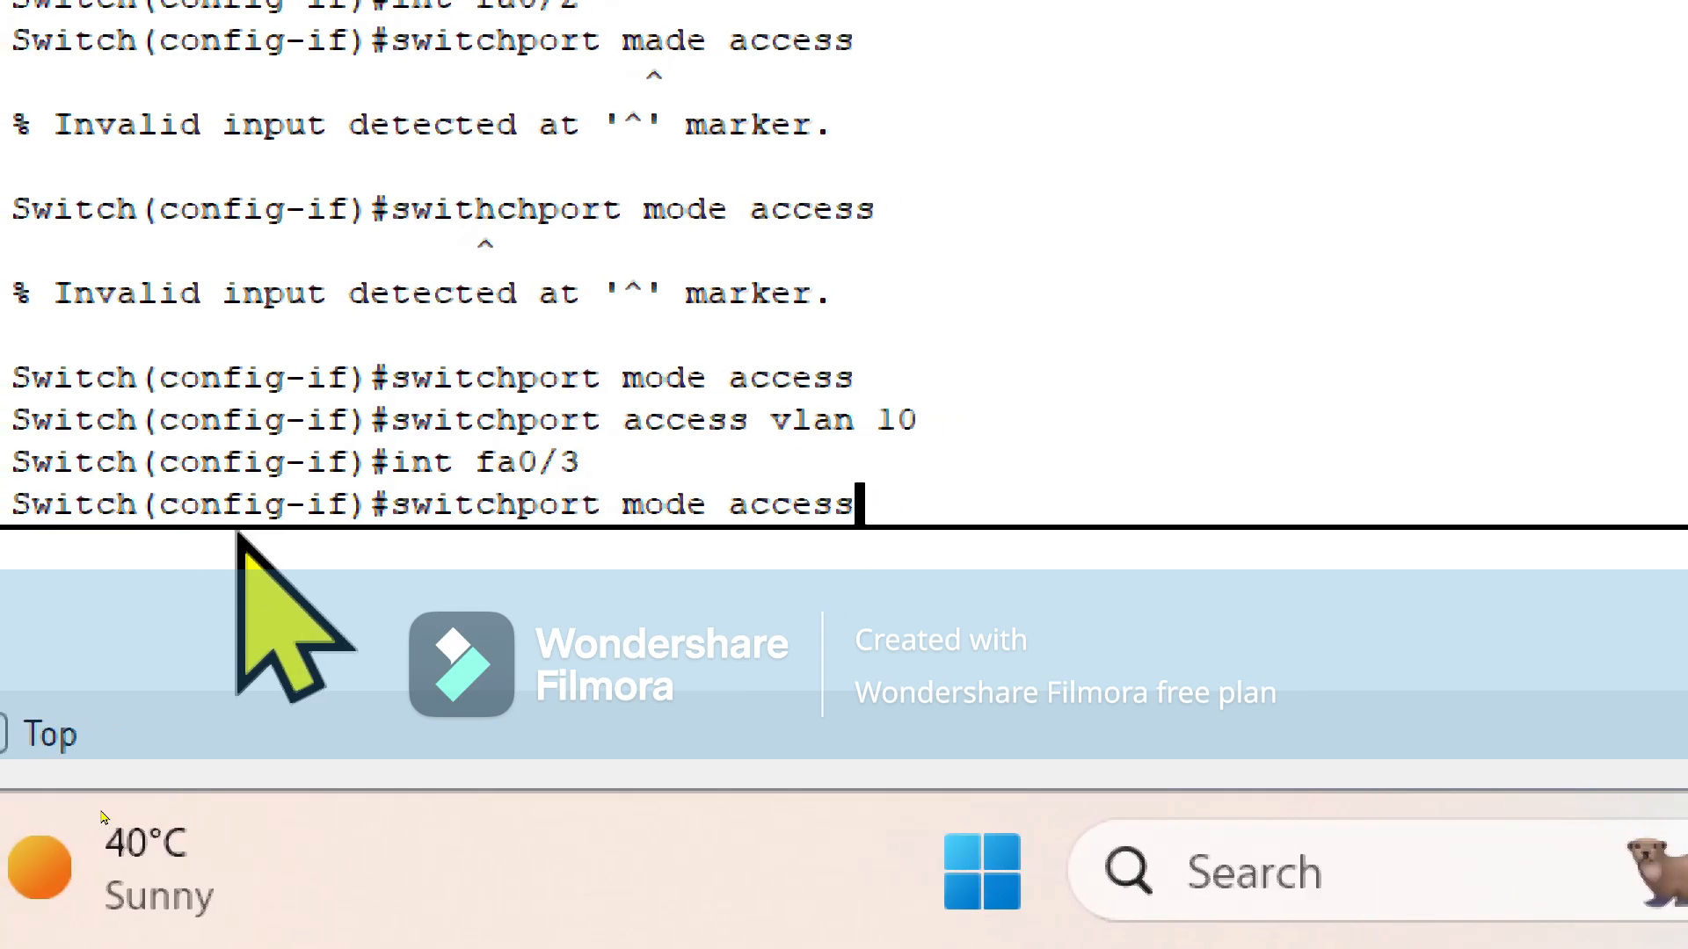
pyautogui.press('Return')
# Assign interface fa0/3 to VLAN 20 with switchport access vlan 20.
pyautogui.press('Up')
pyautogui.press('Up')
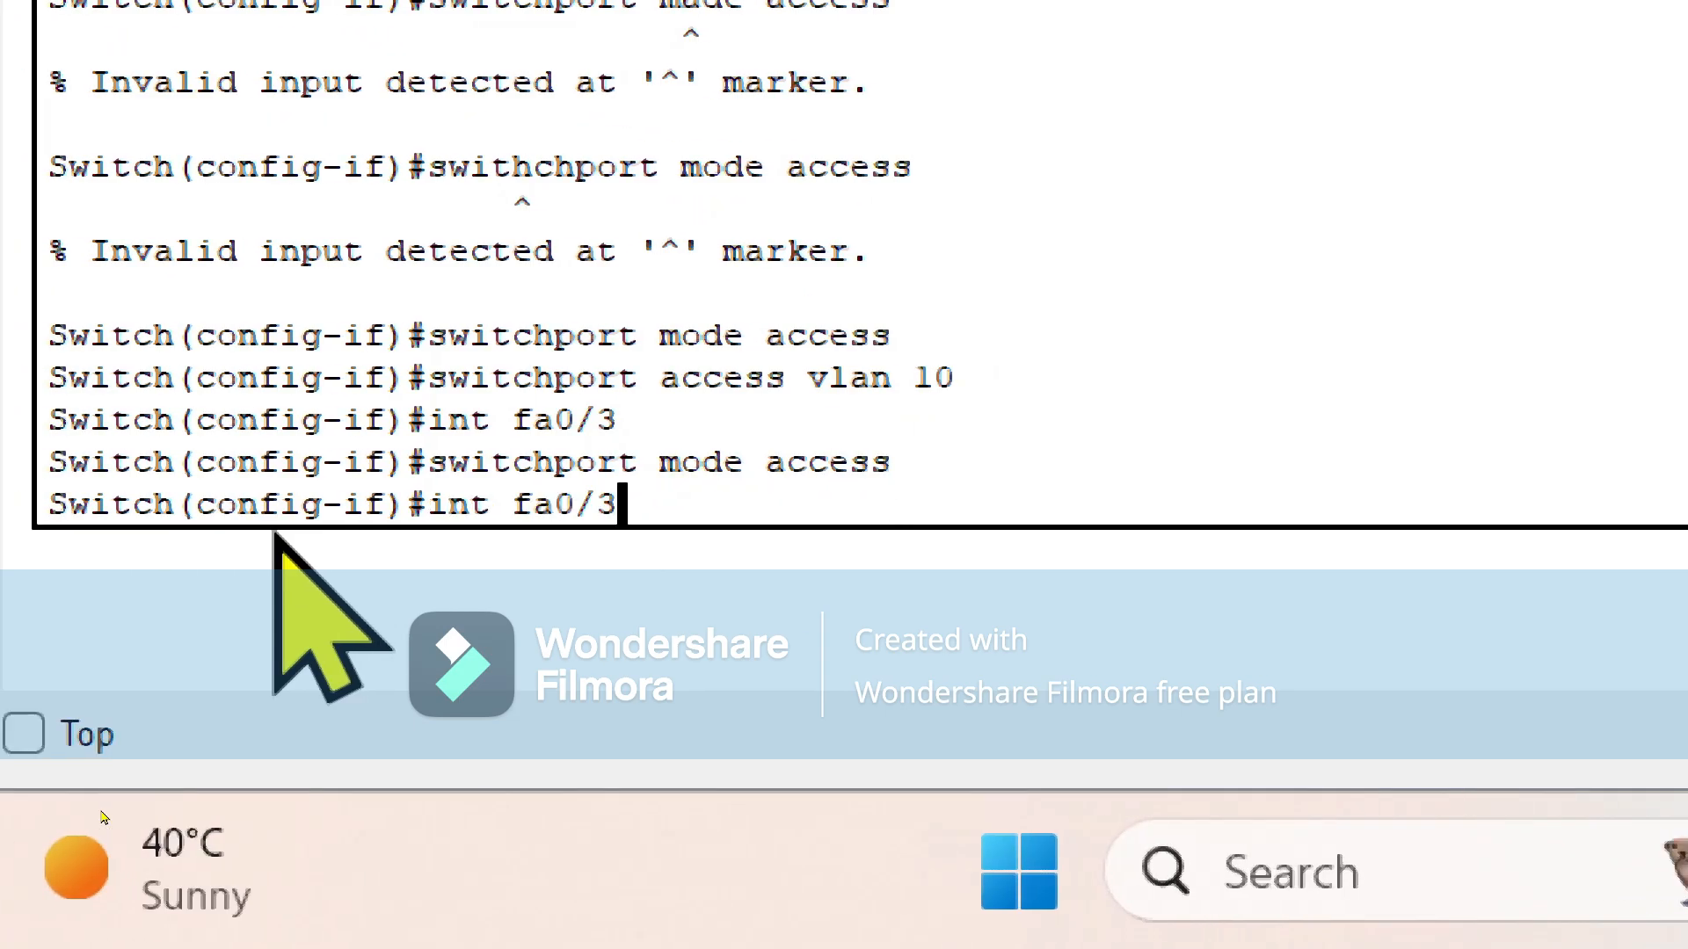
pyautogui.press('Up')
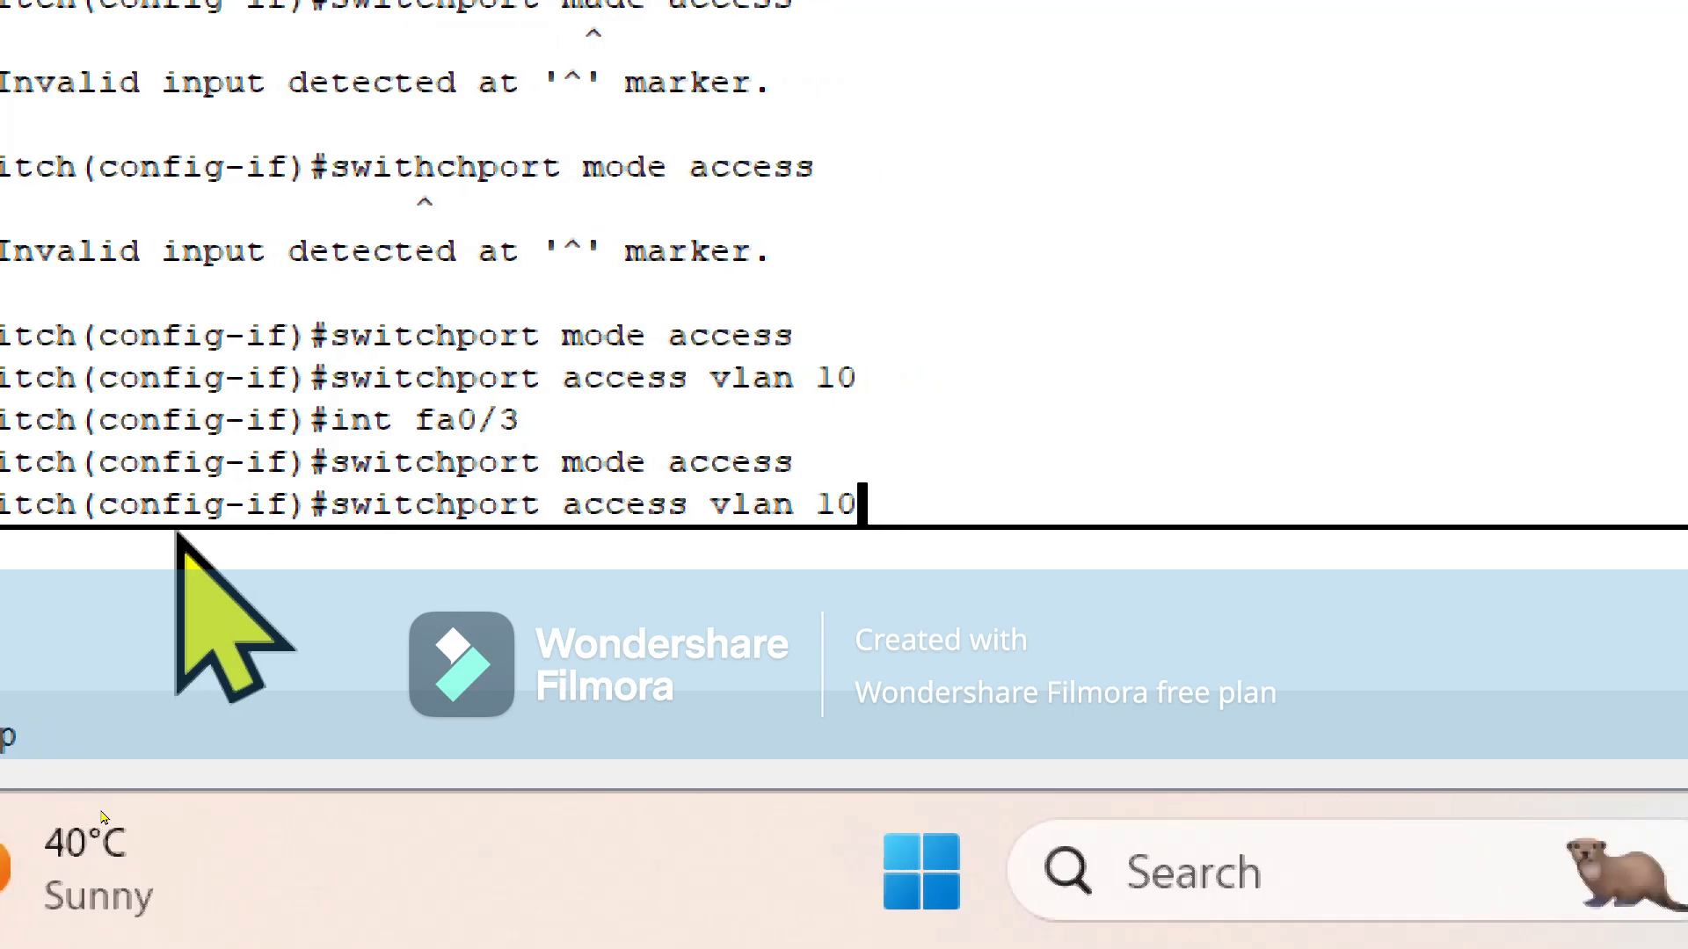
pyautogui.press('BackSpace')
pyautogui.press('BackSpace')
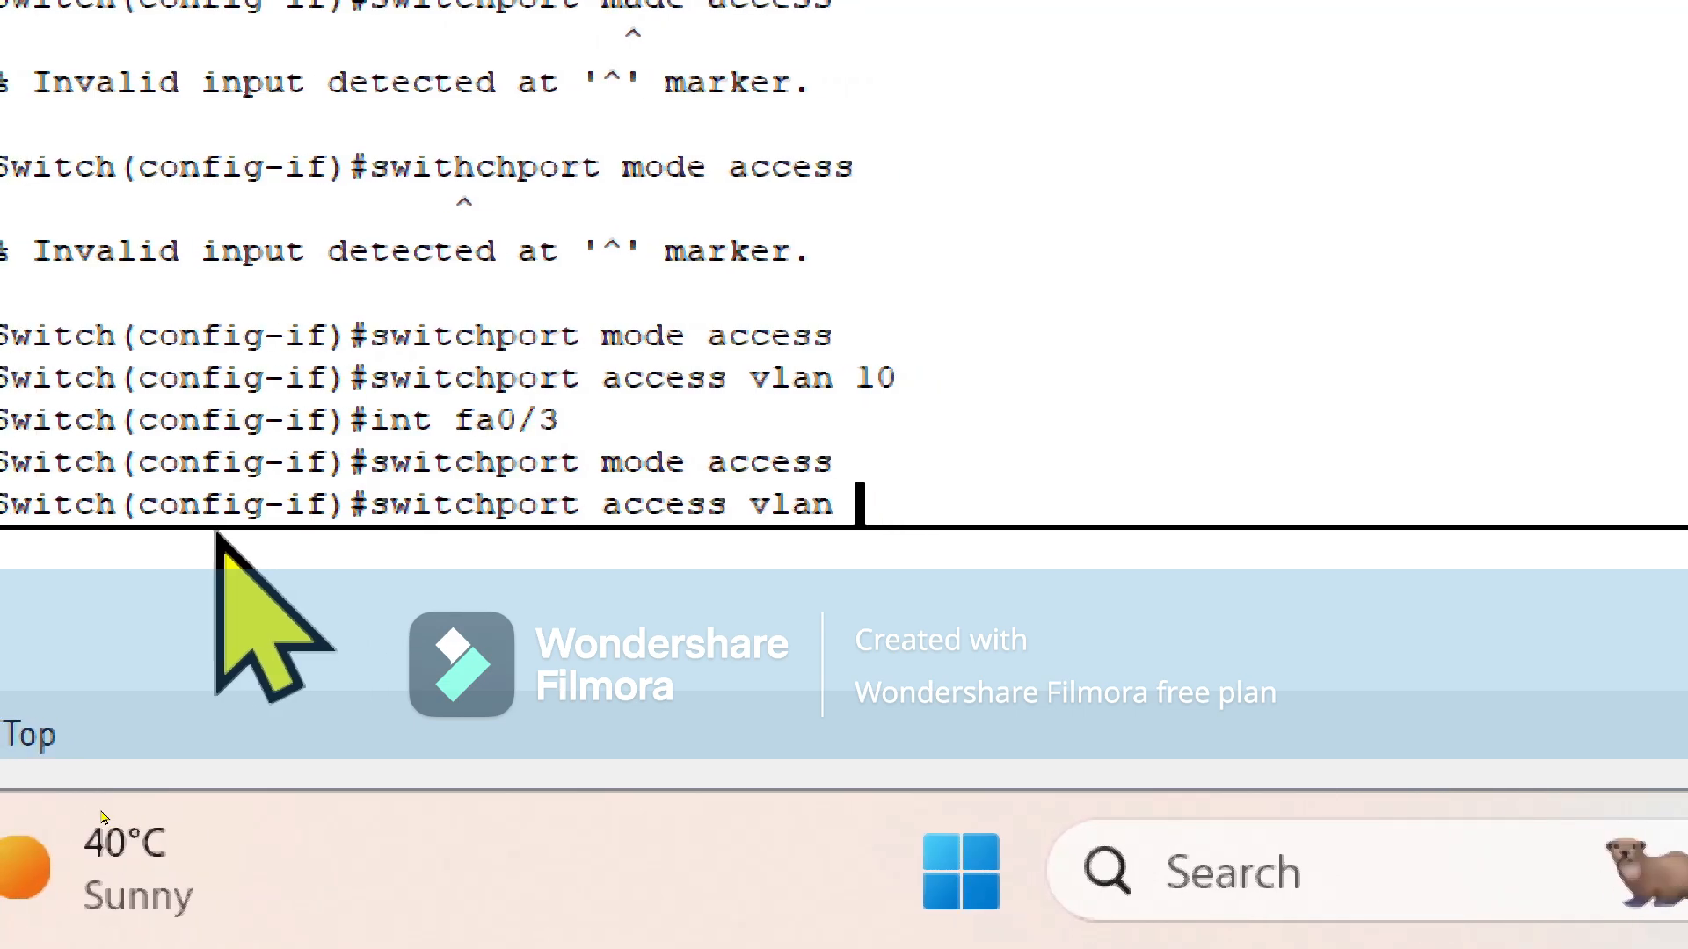
pyautogui.write('20')
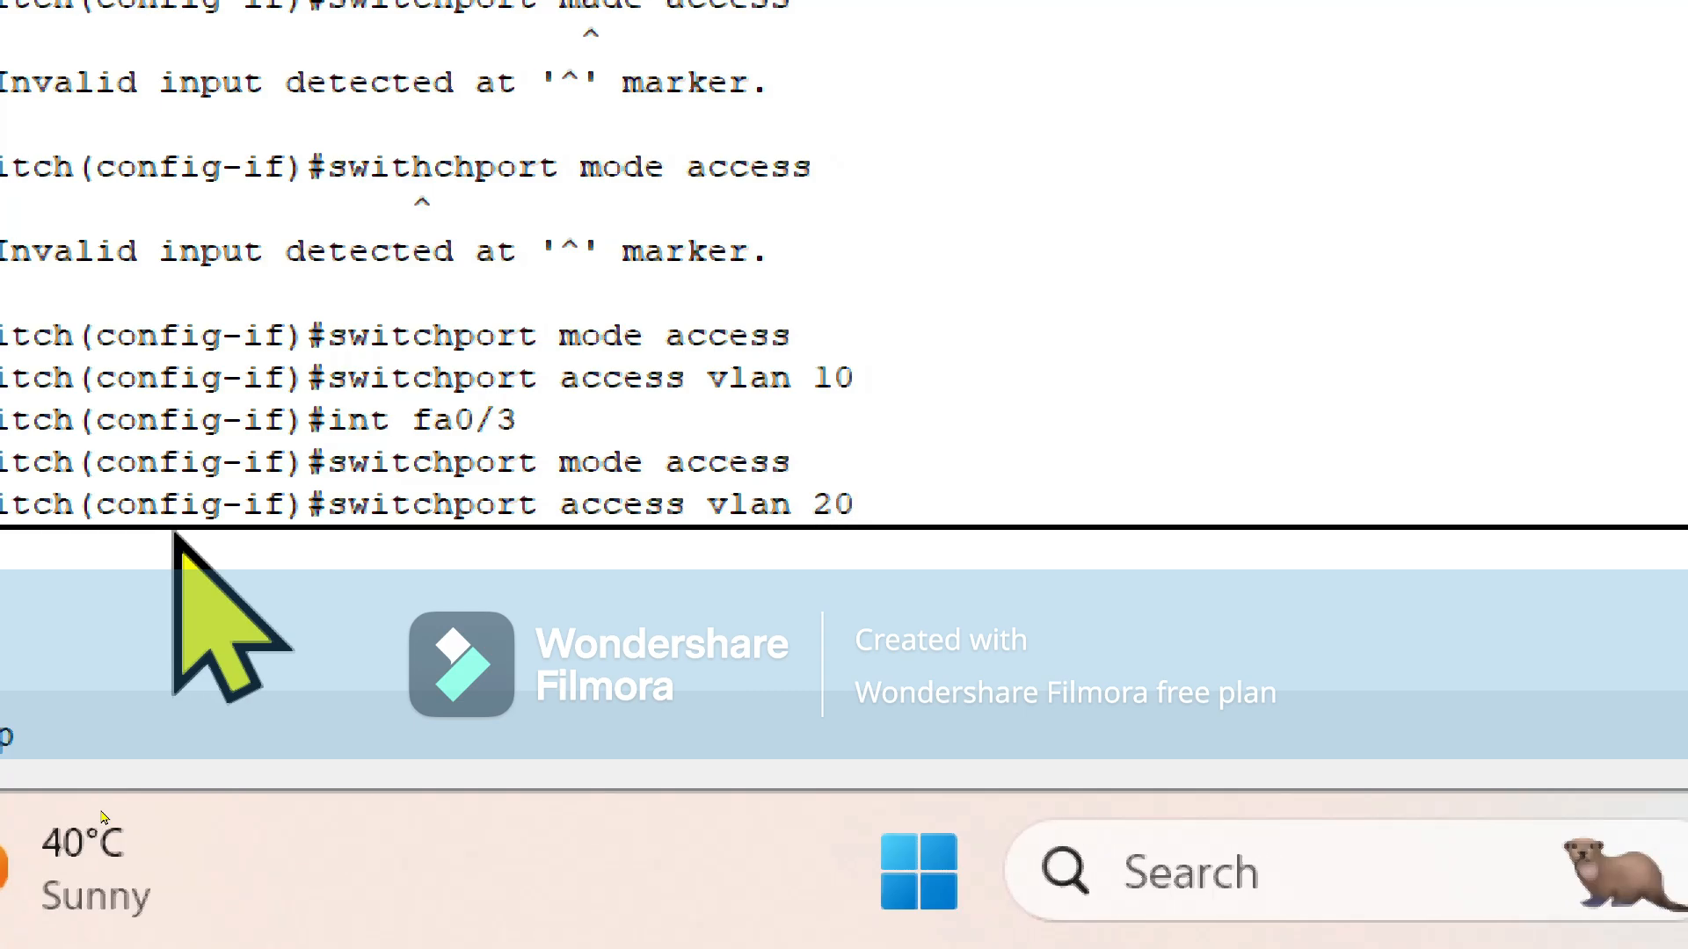
pyautogui.press('Return')
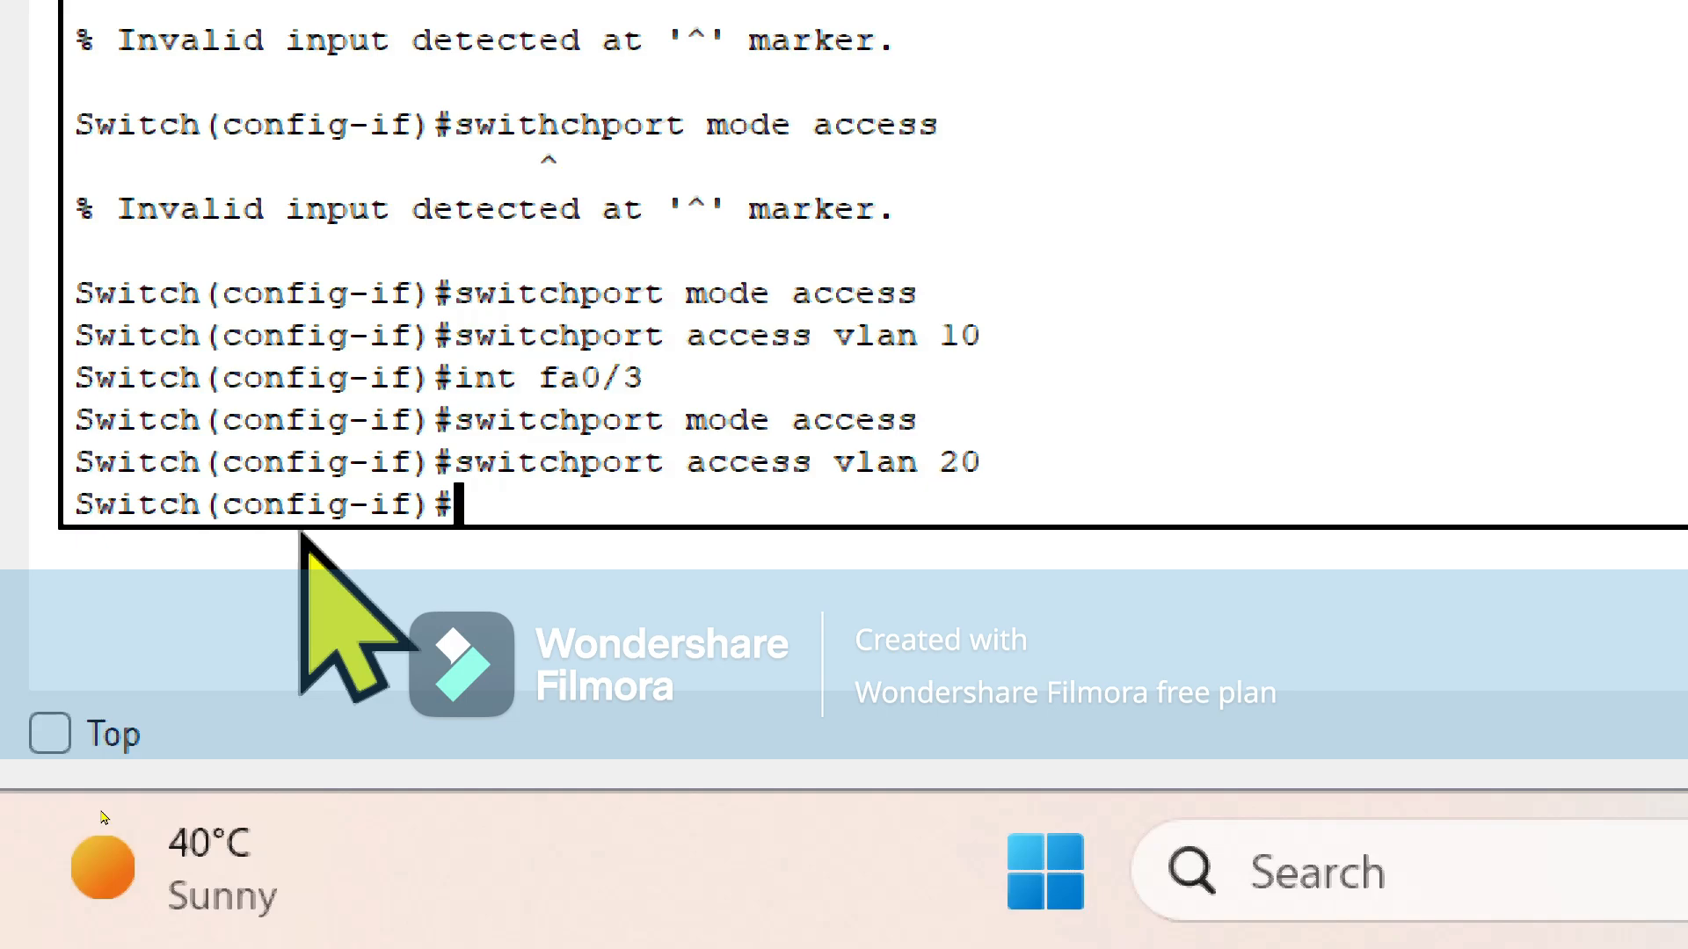
# Enter interface fa0/4 on Switch0 and set it to access mode with switchport mode access.
pyautogui.write('i')
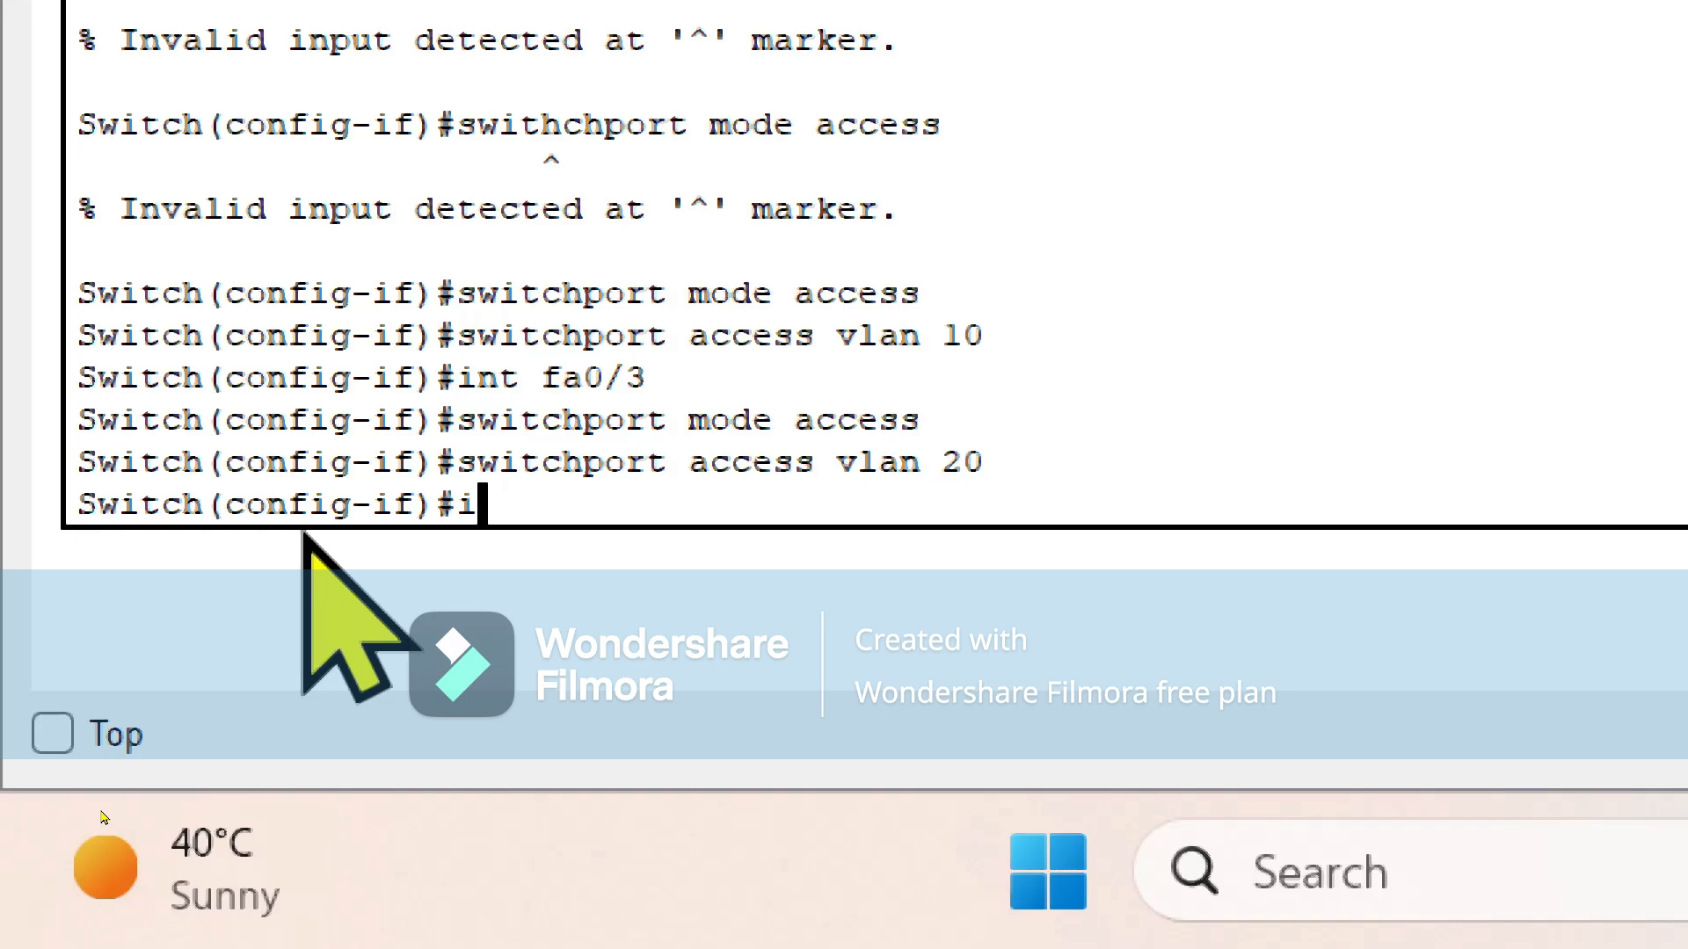
pyautogui.write('nt fa0')
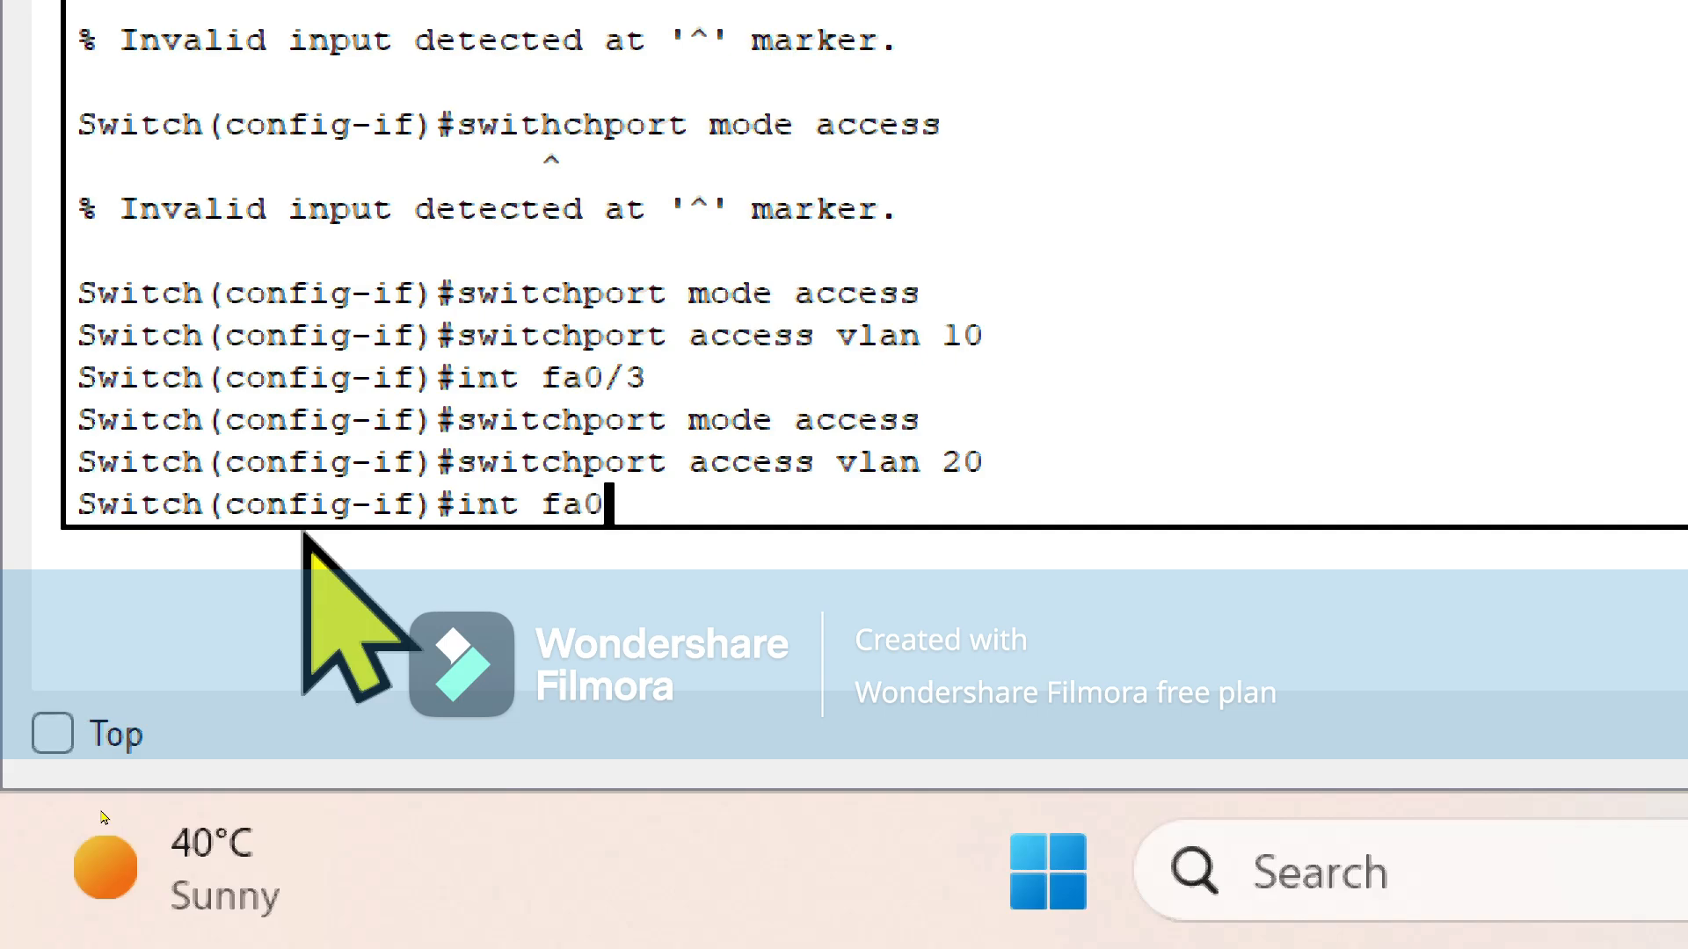
pyautogui.write('/4')
pyautogui.press('Return')
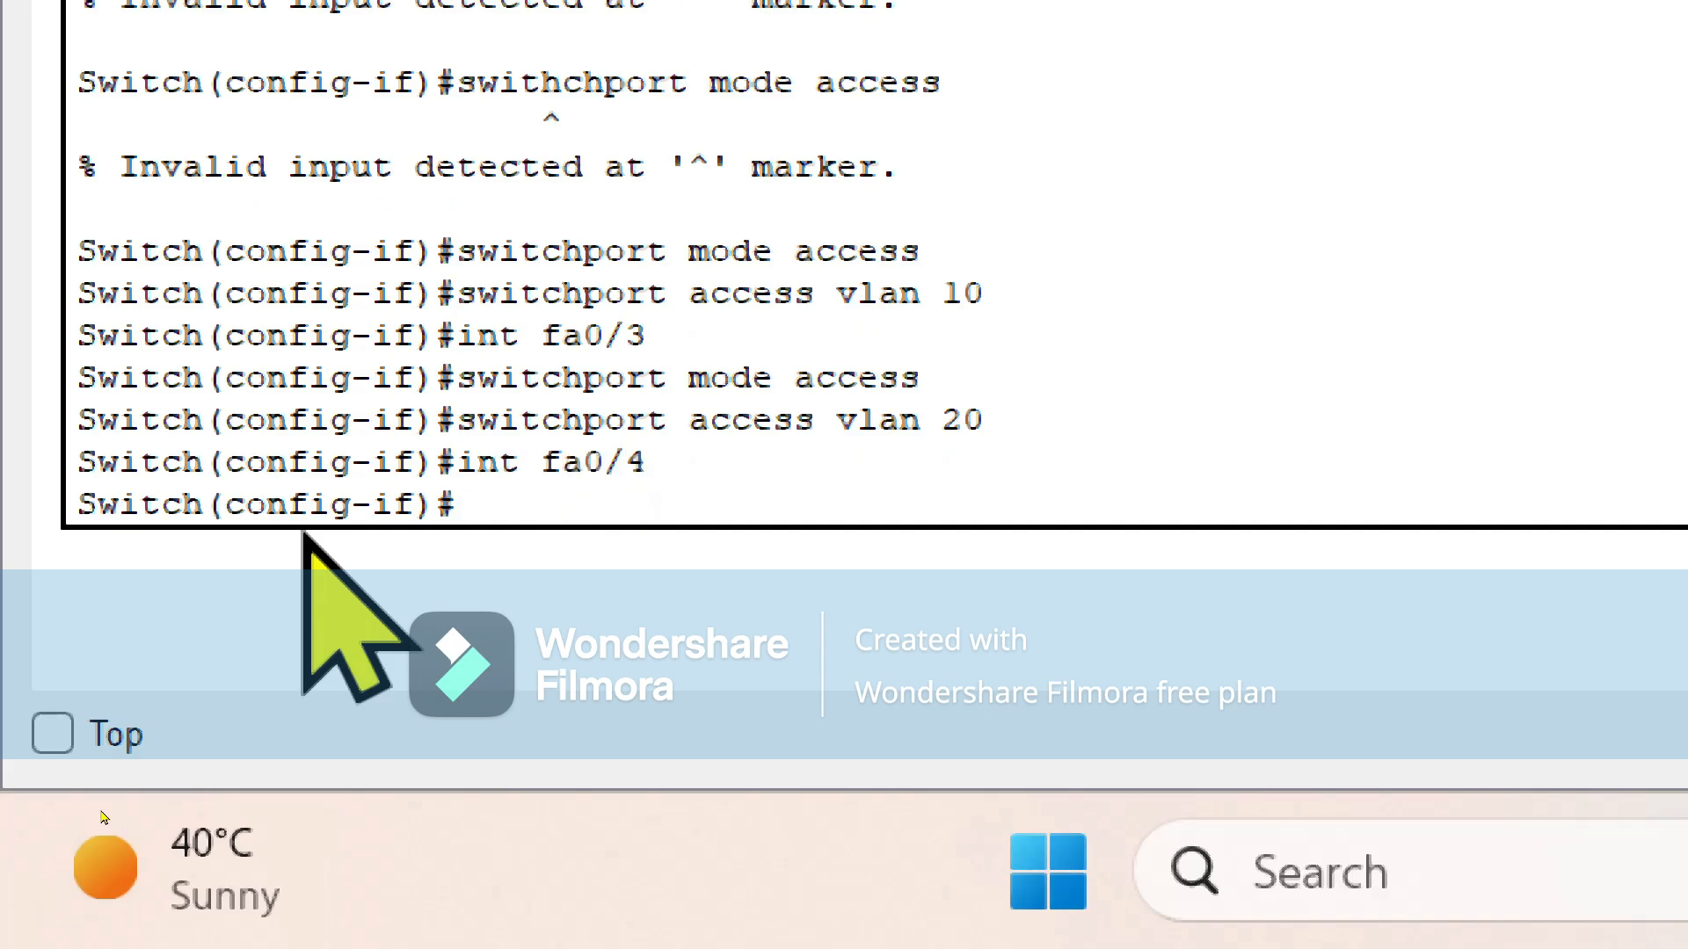
pyautogui.press('Up')
pyautogui.press('Up')
pyautogui.press('Up')
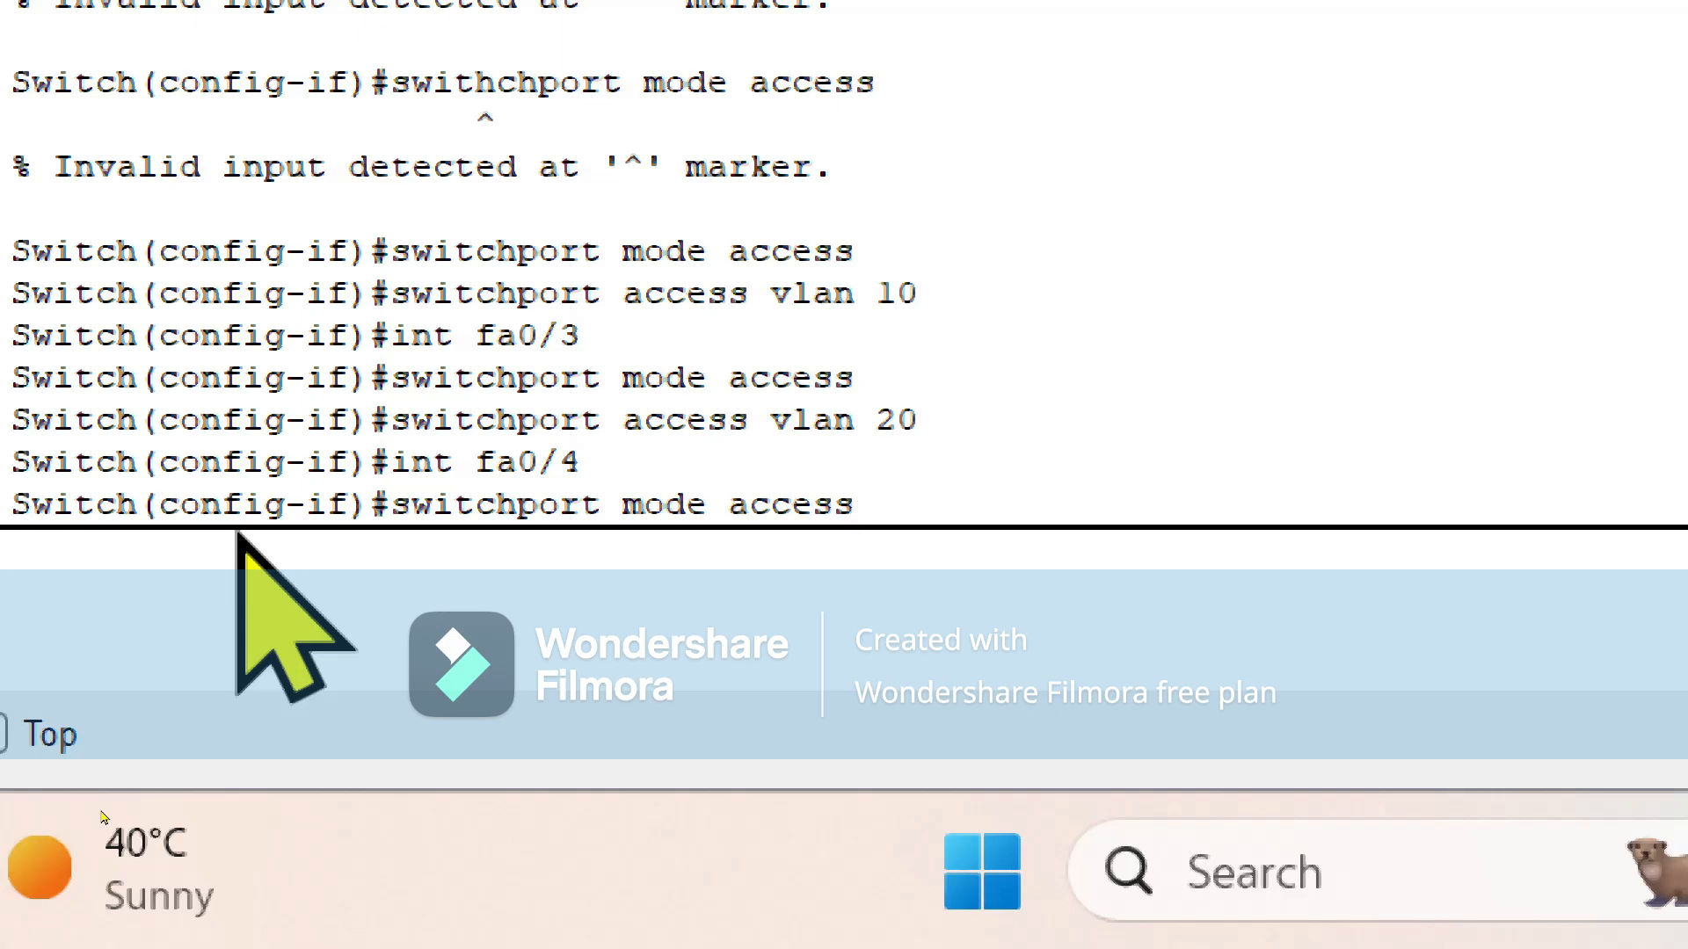
pyautogui.press('Return')
# Assign interface fa0/4 to VLAN 20 with switchport access vlan 20.
pyautogui.press('Up')
pyautogui.press('Up')
pyautogui.press('Up')
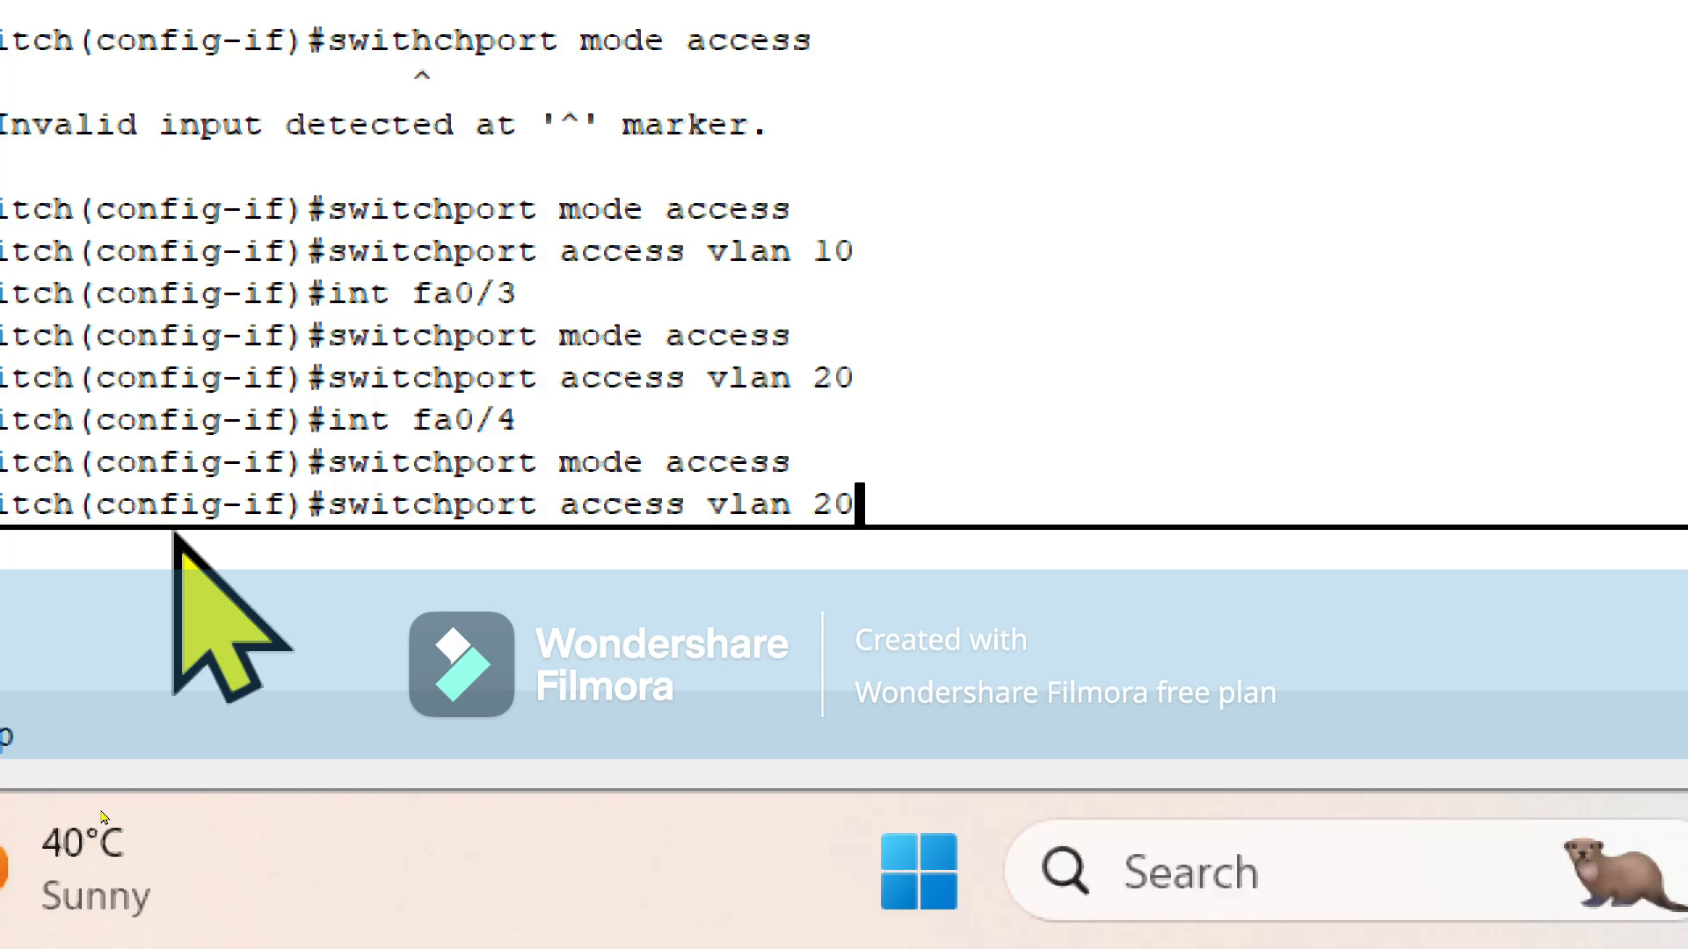
pyautogui.press('Up')
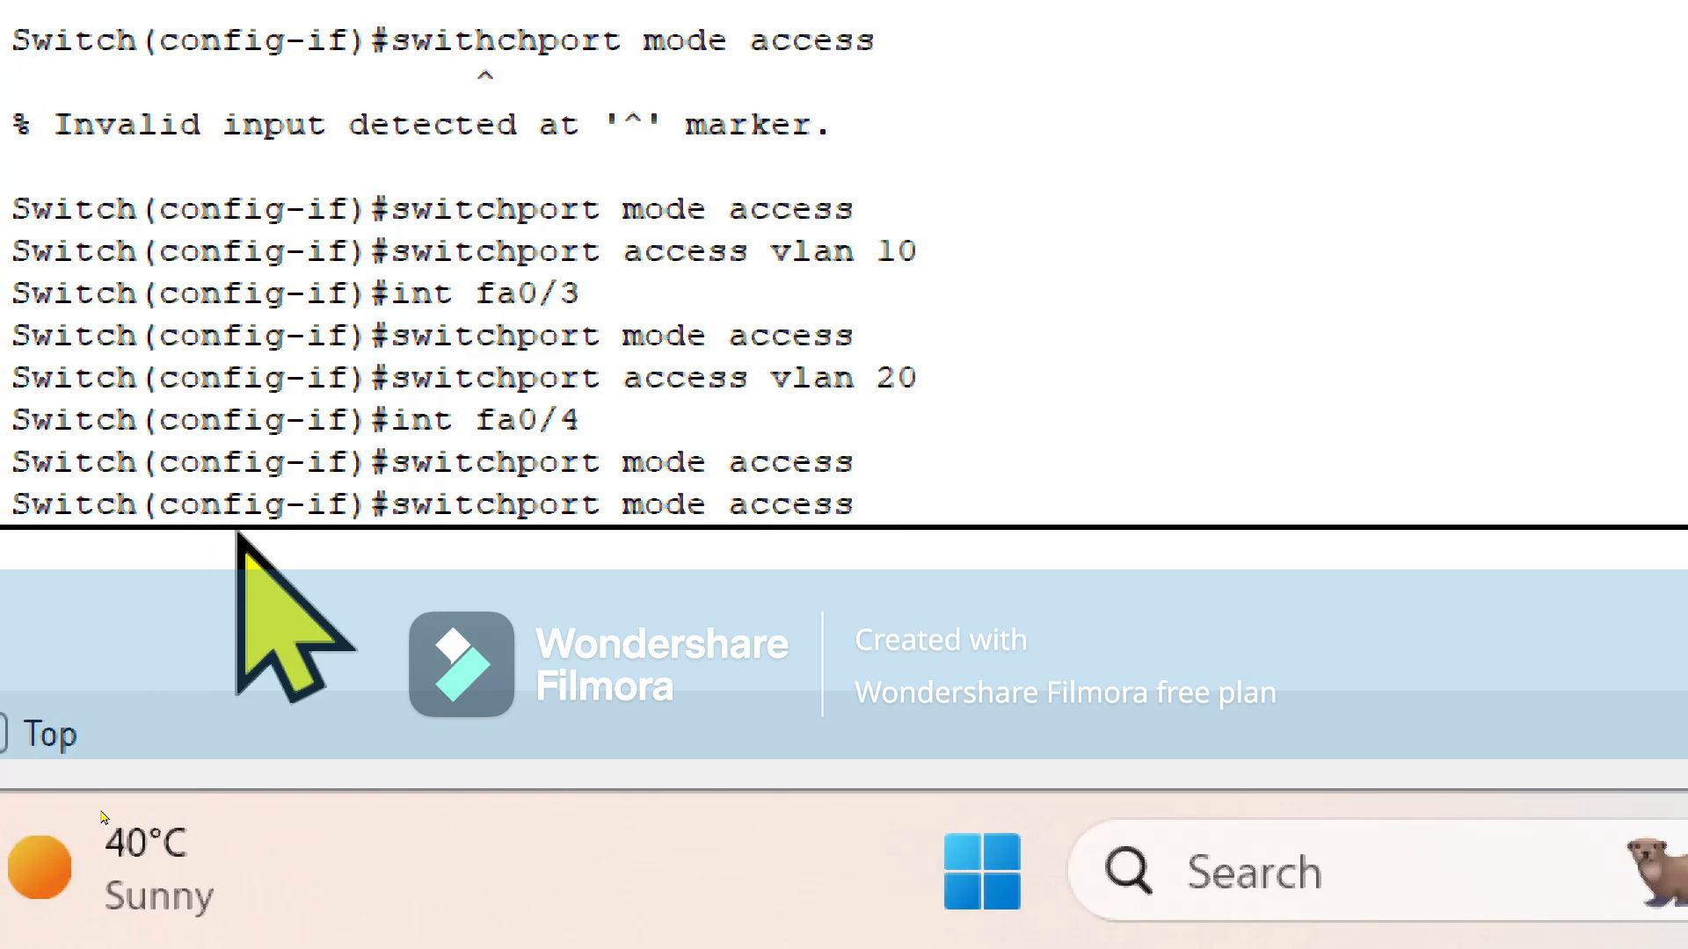
pyautogui.press('Down')
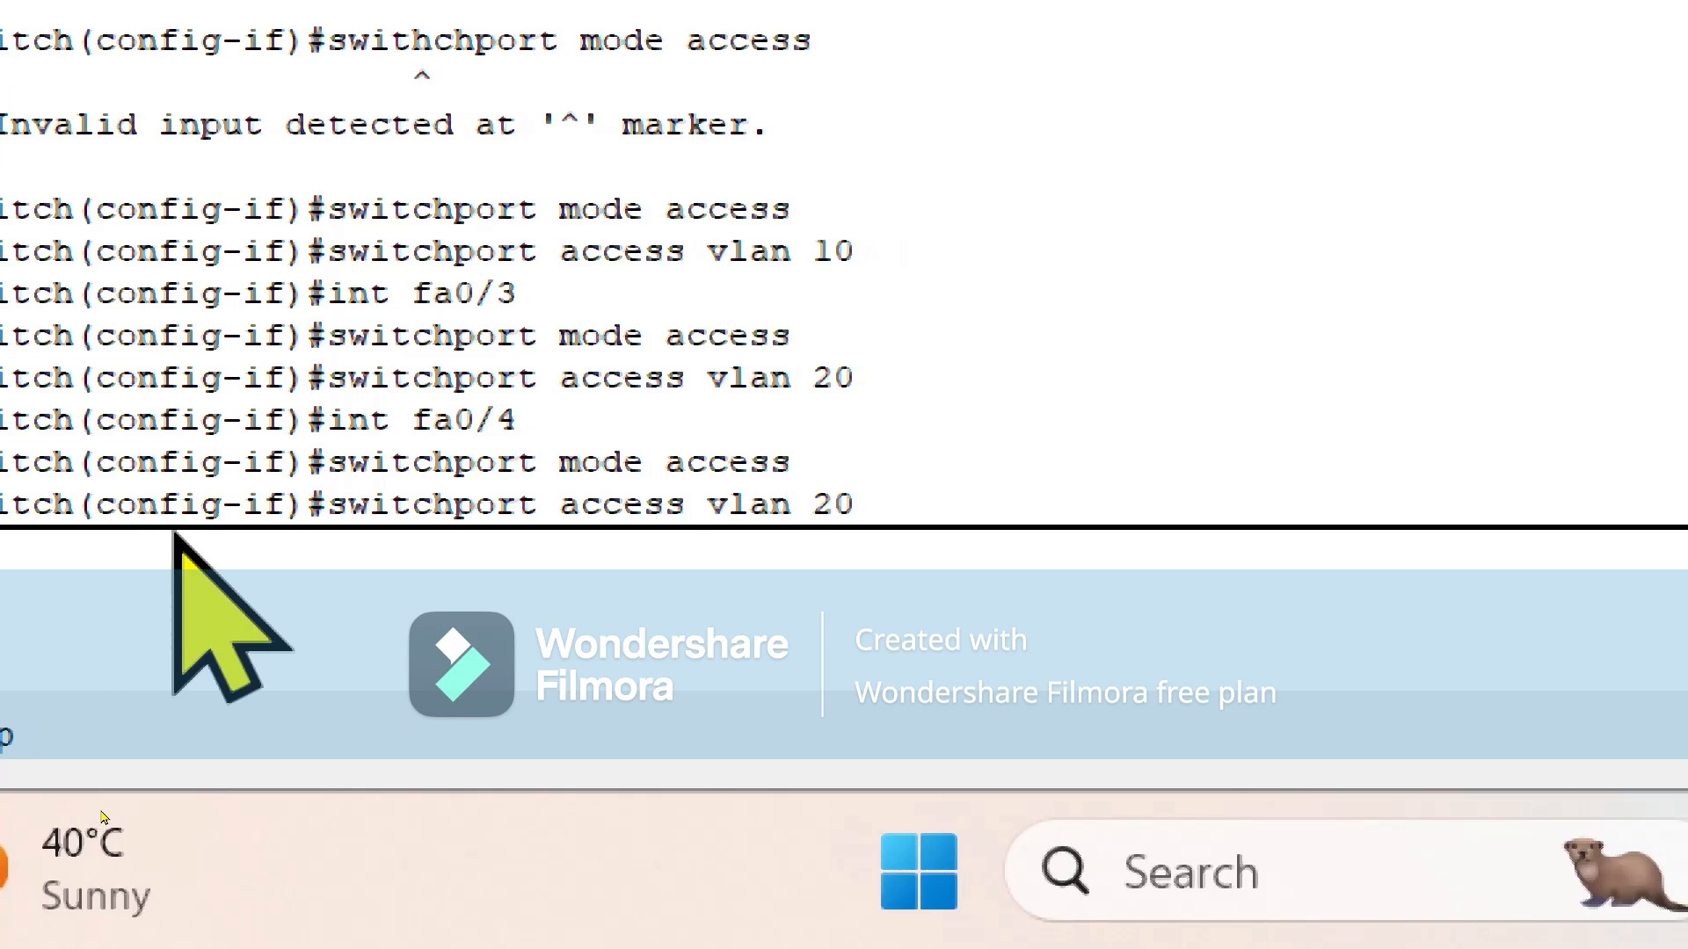
pyautogui.press('Return')
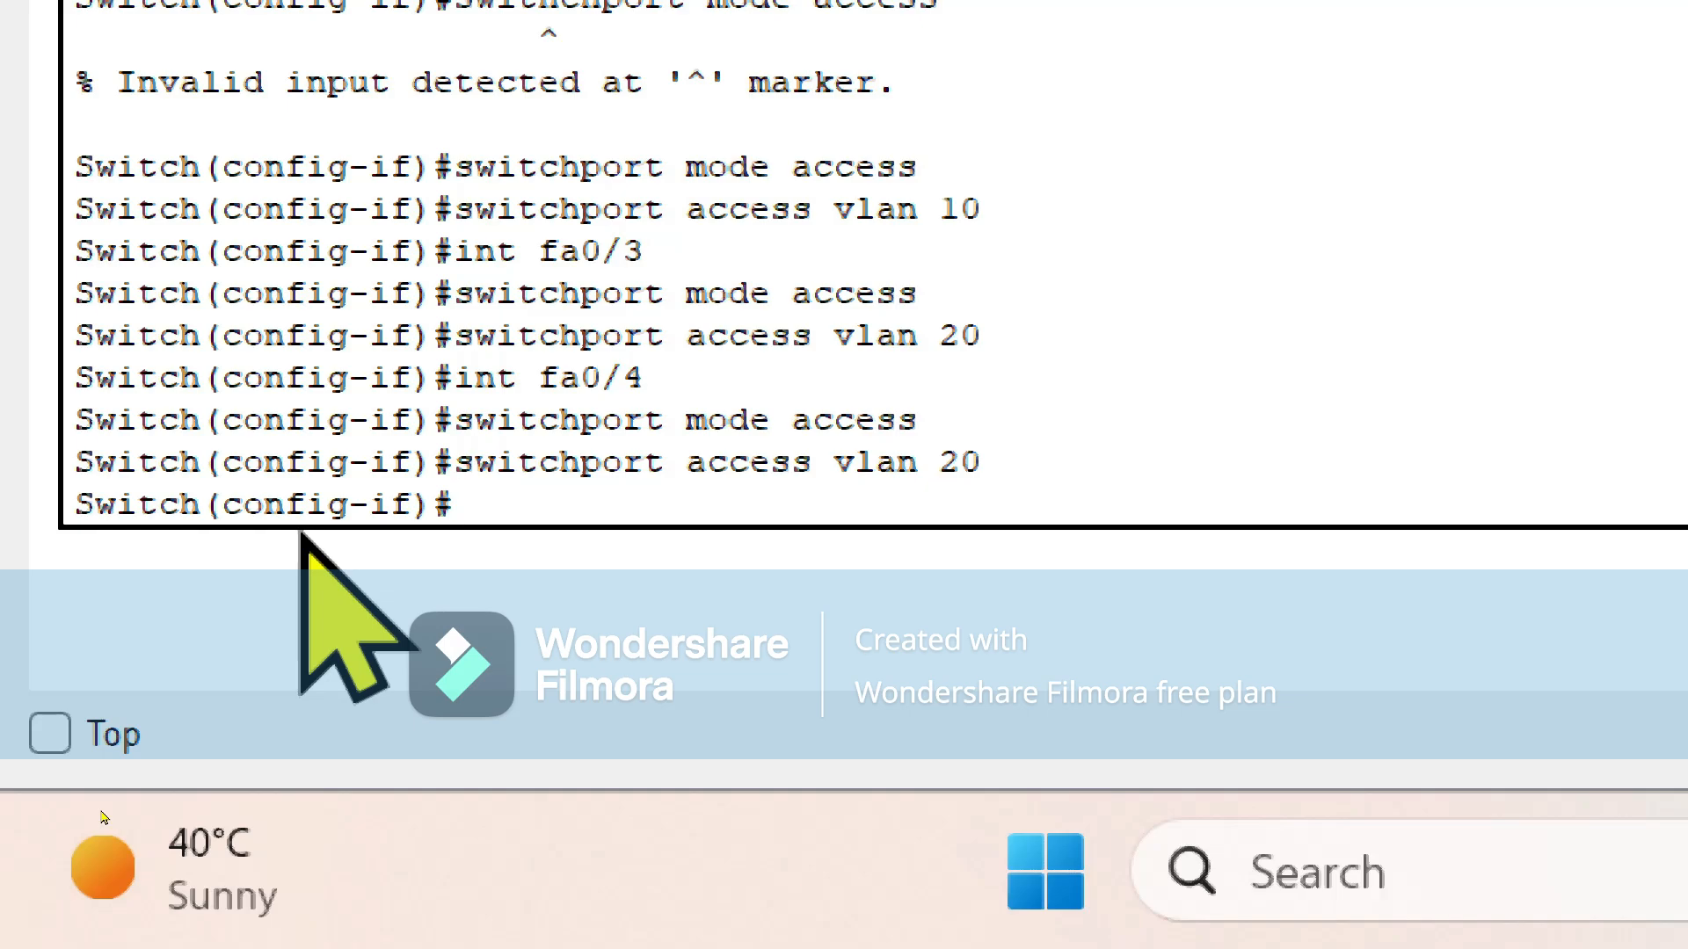
# Enter interface fa0/5 on Switch0 and set it to trunk mode with switchport mode trunk.
pyautogui.write('int')
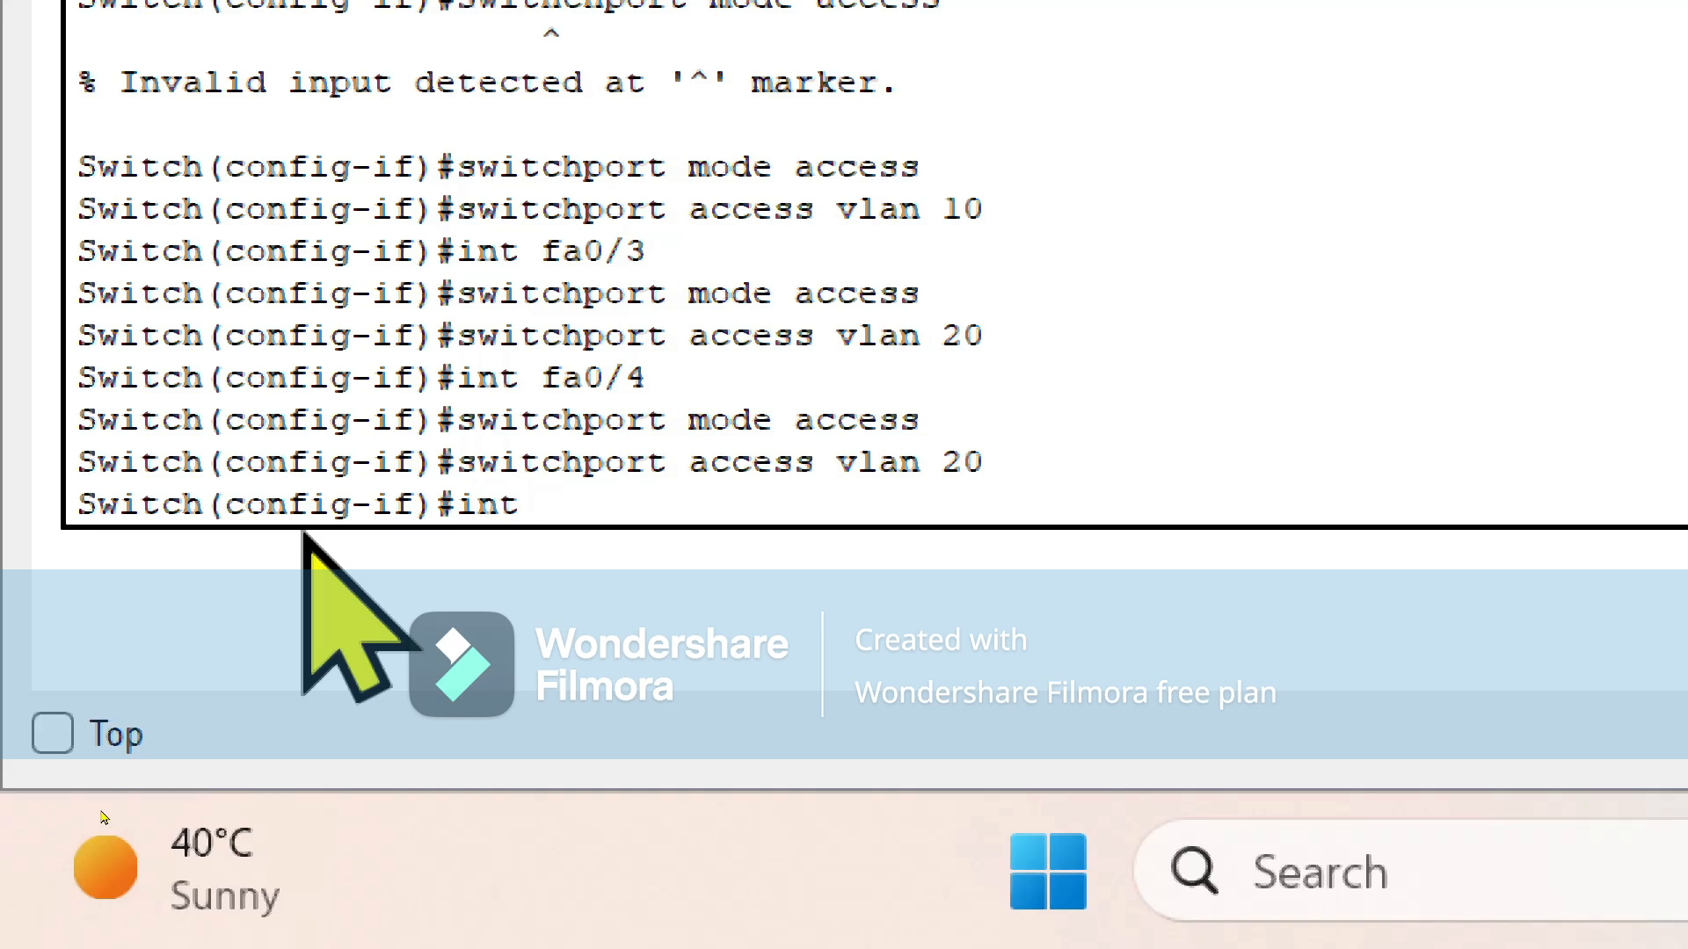
pyautogui.write(' fa0/5')
pyautogui.press('Return')
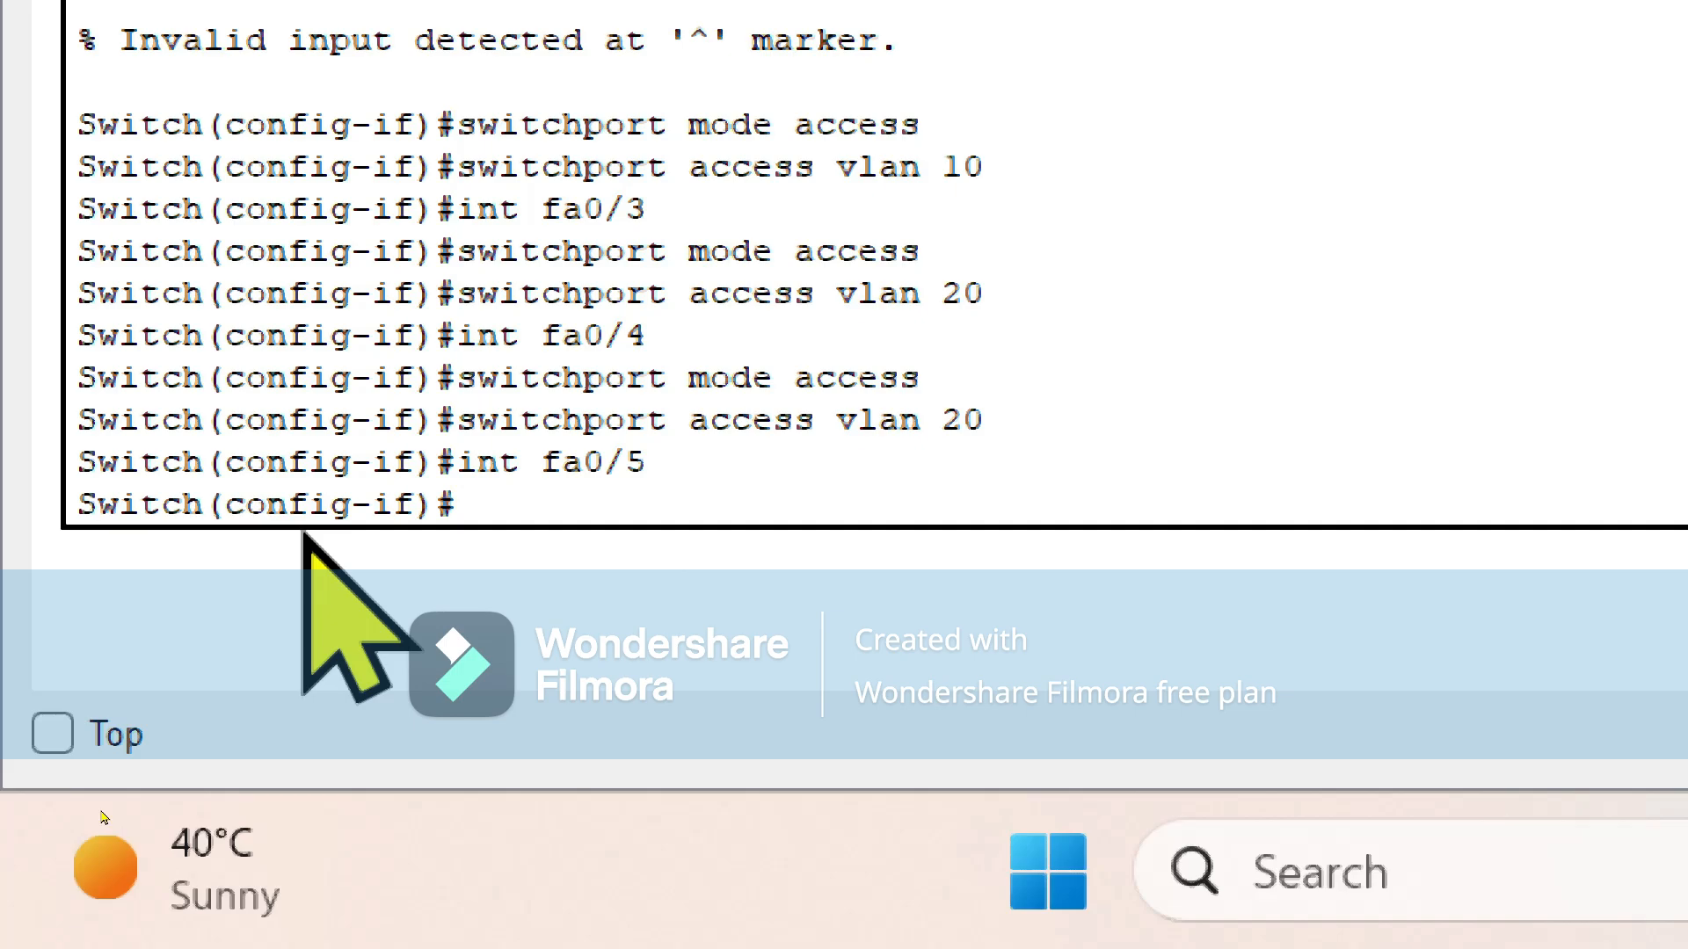
pyautogui.write('switchpo')
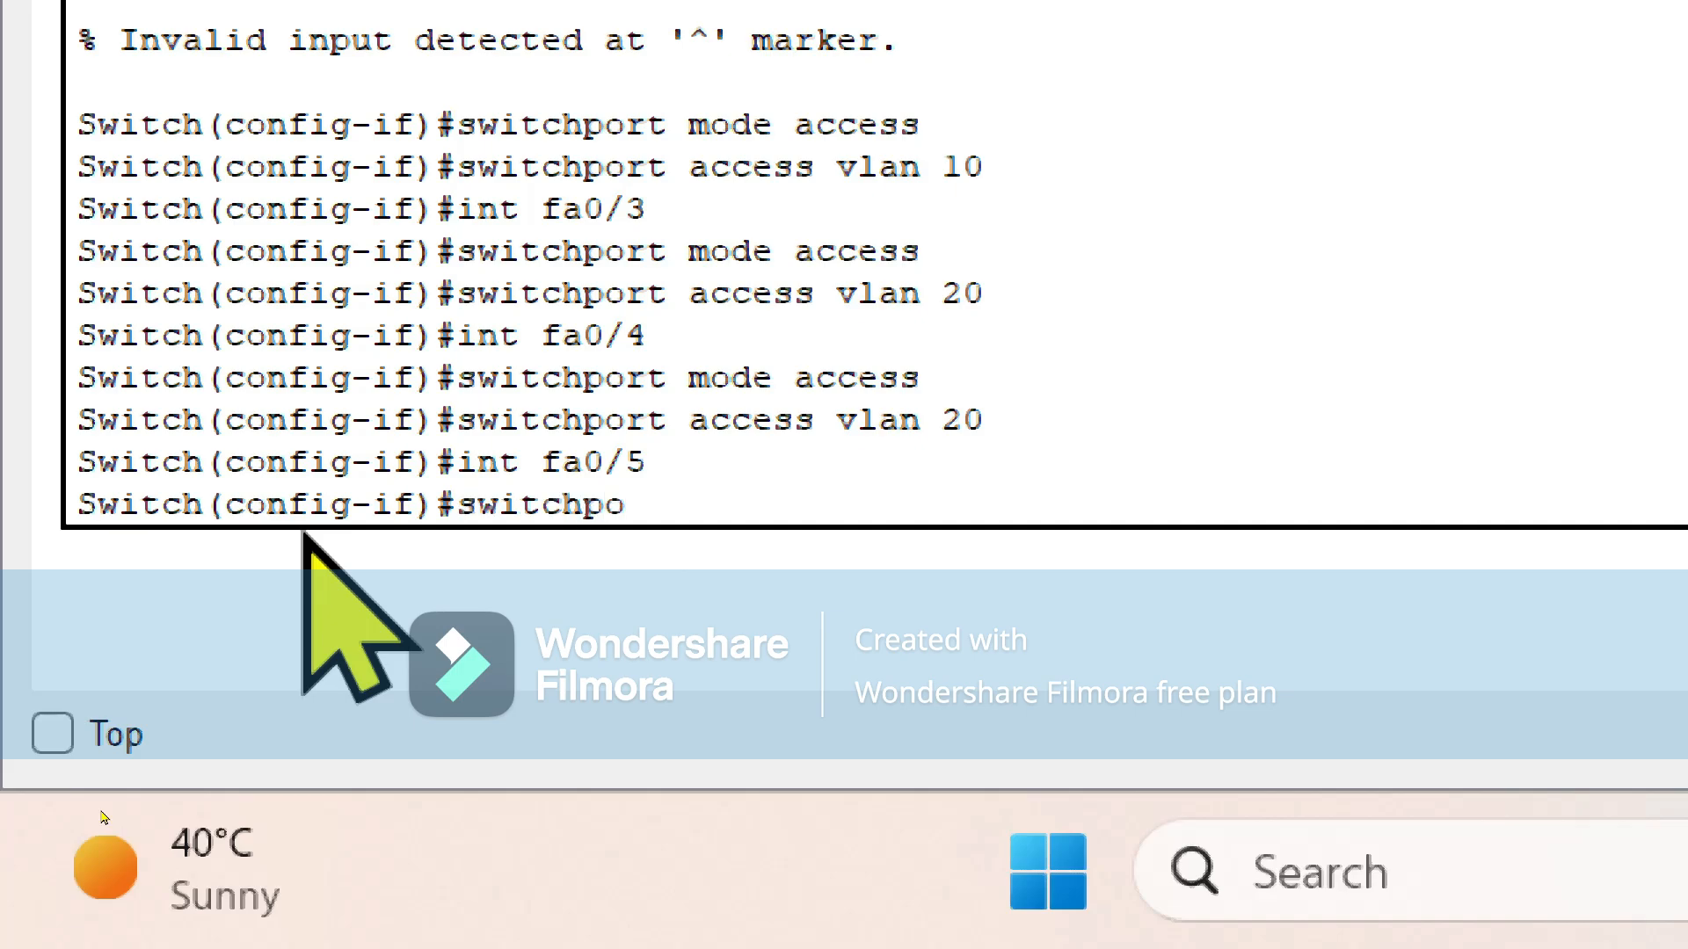
pyautogui.write('rt mode ')
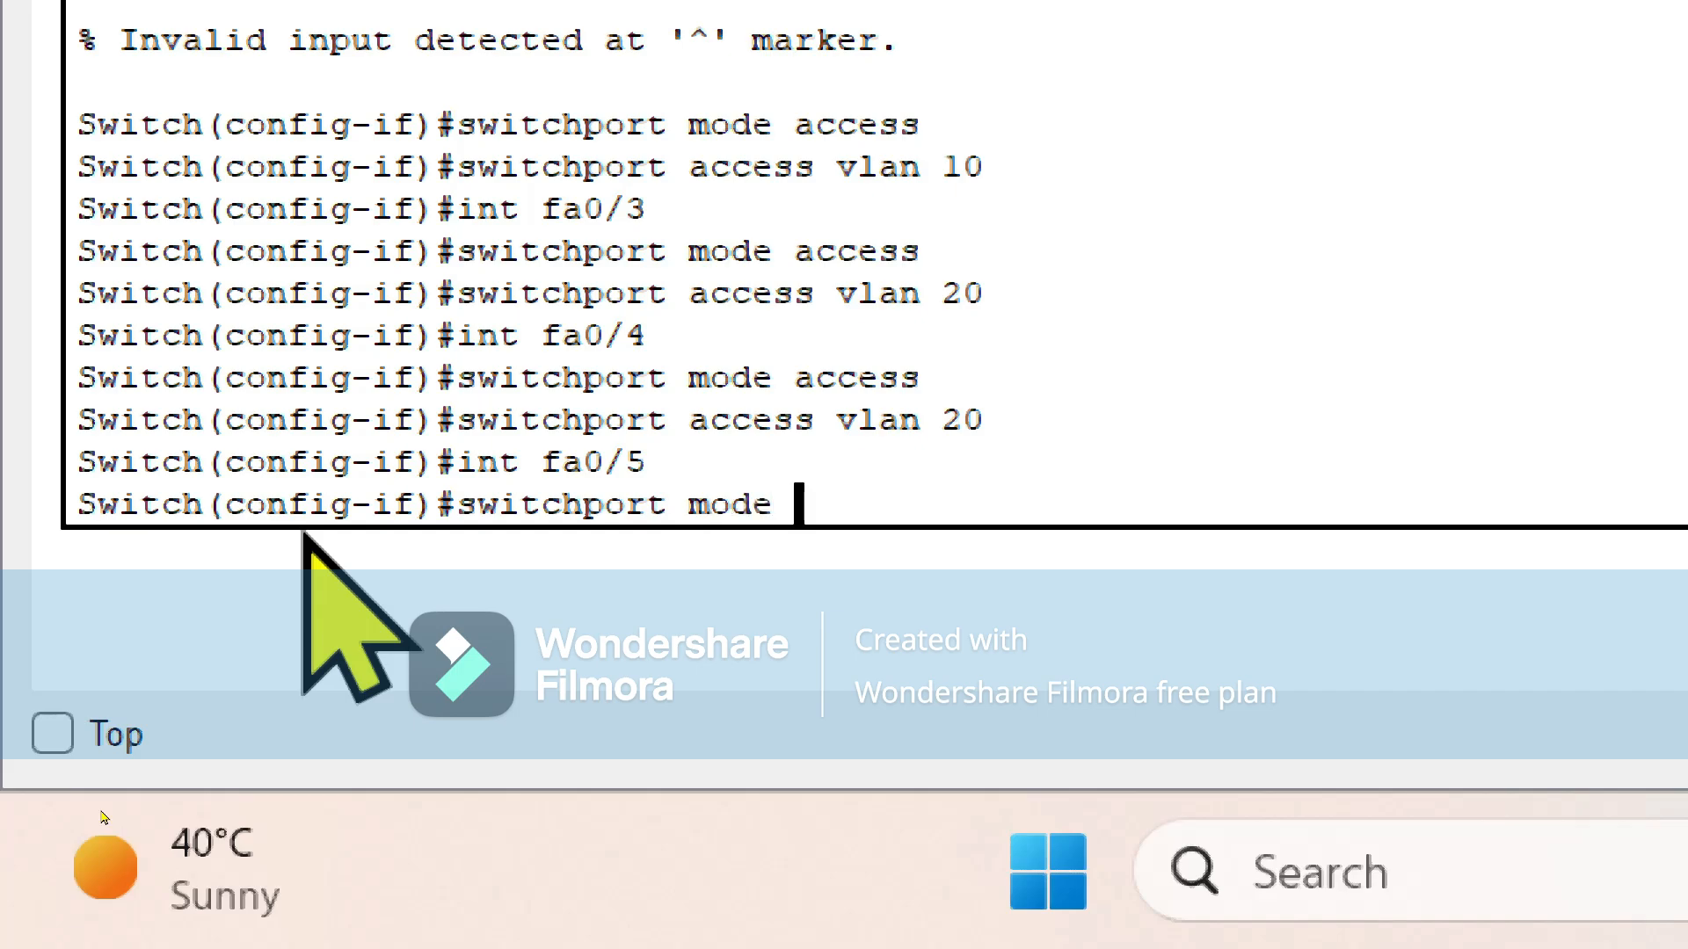
pyautogui.write('trun')
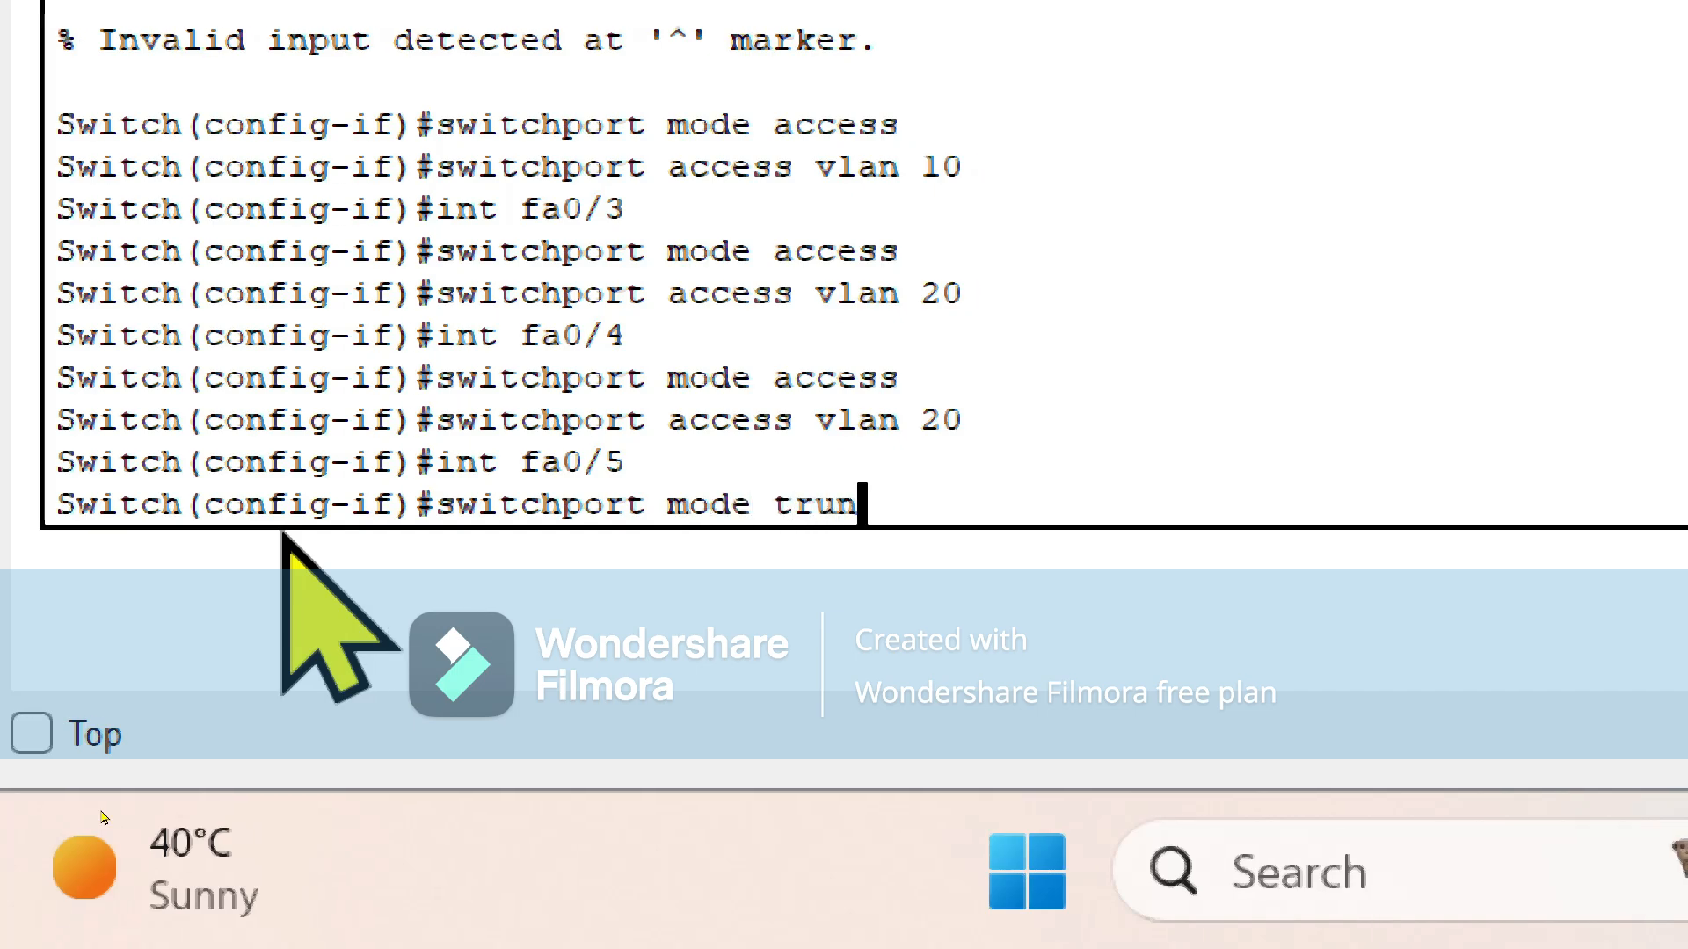
pyautogui.write('k')
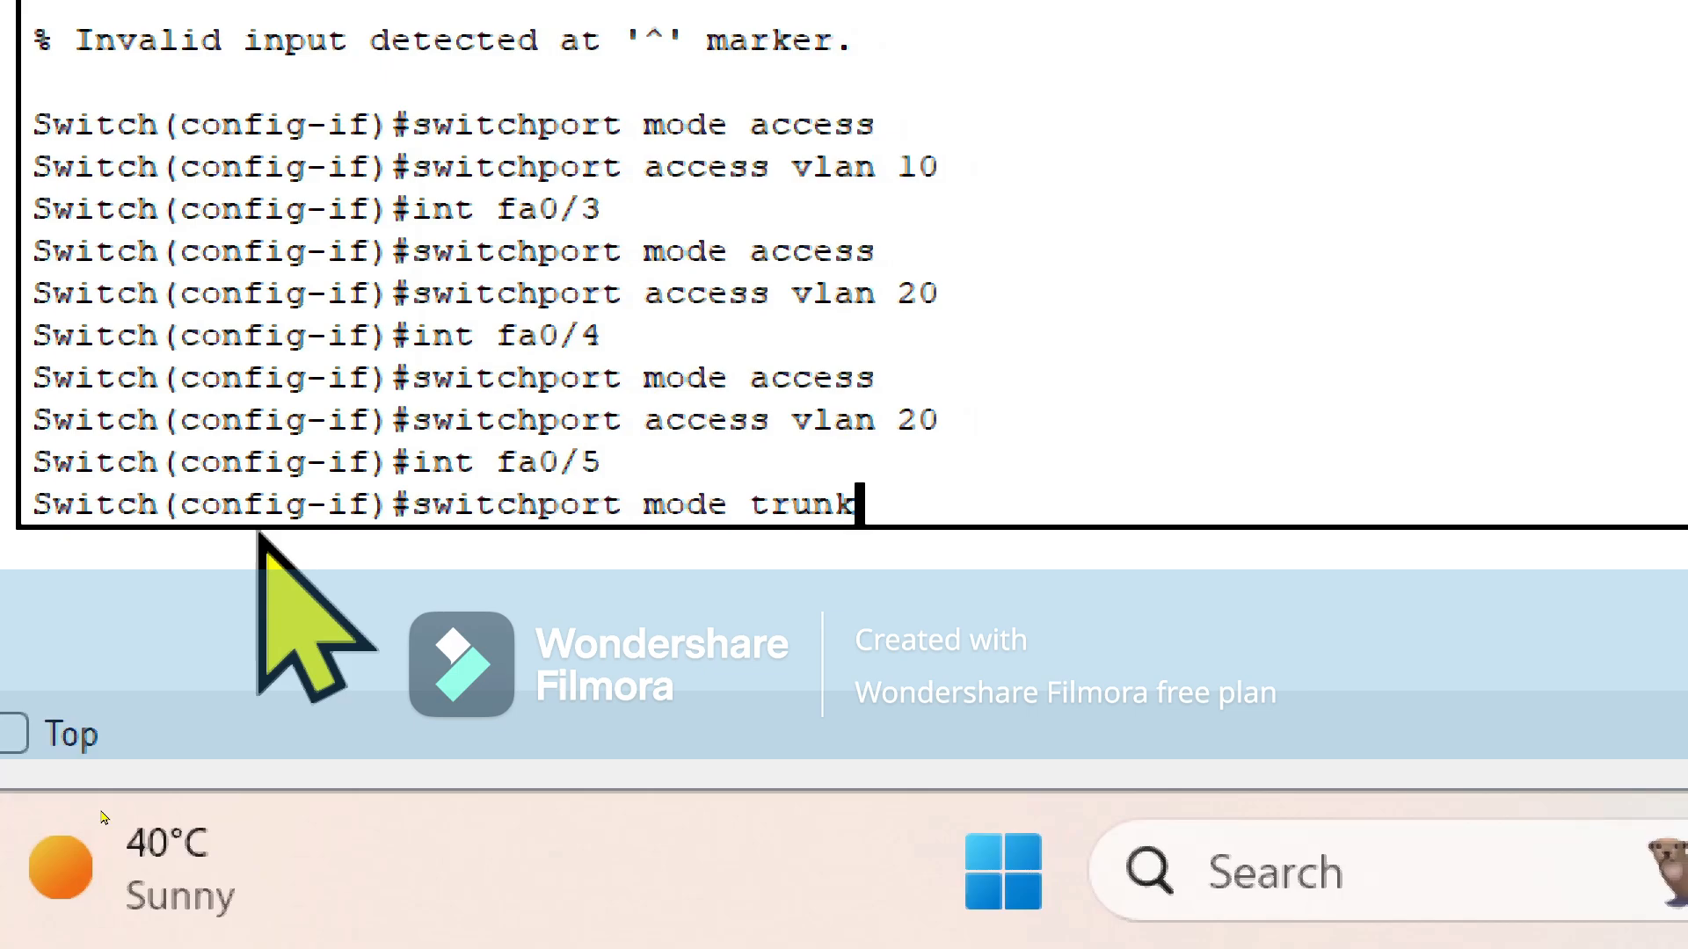
pyautogui.press('Return')
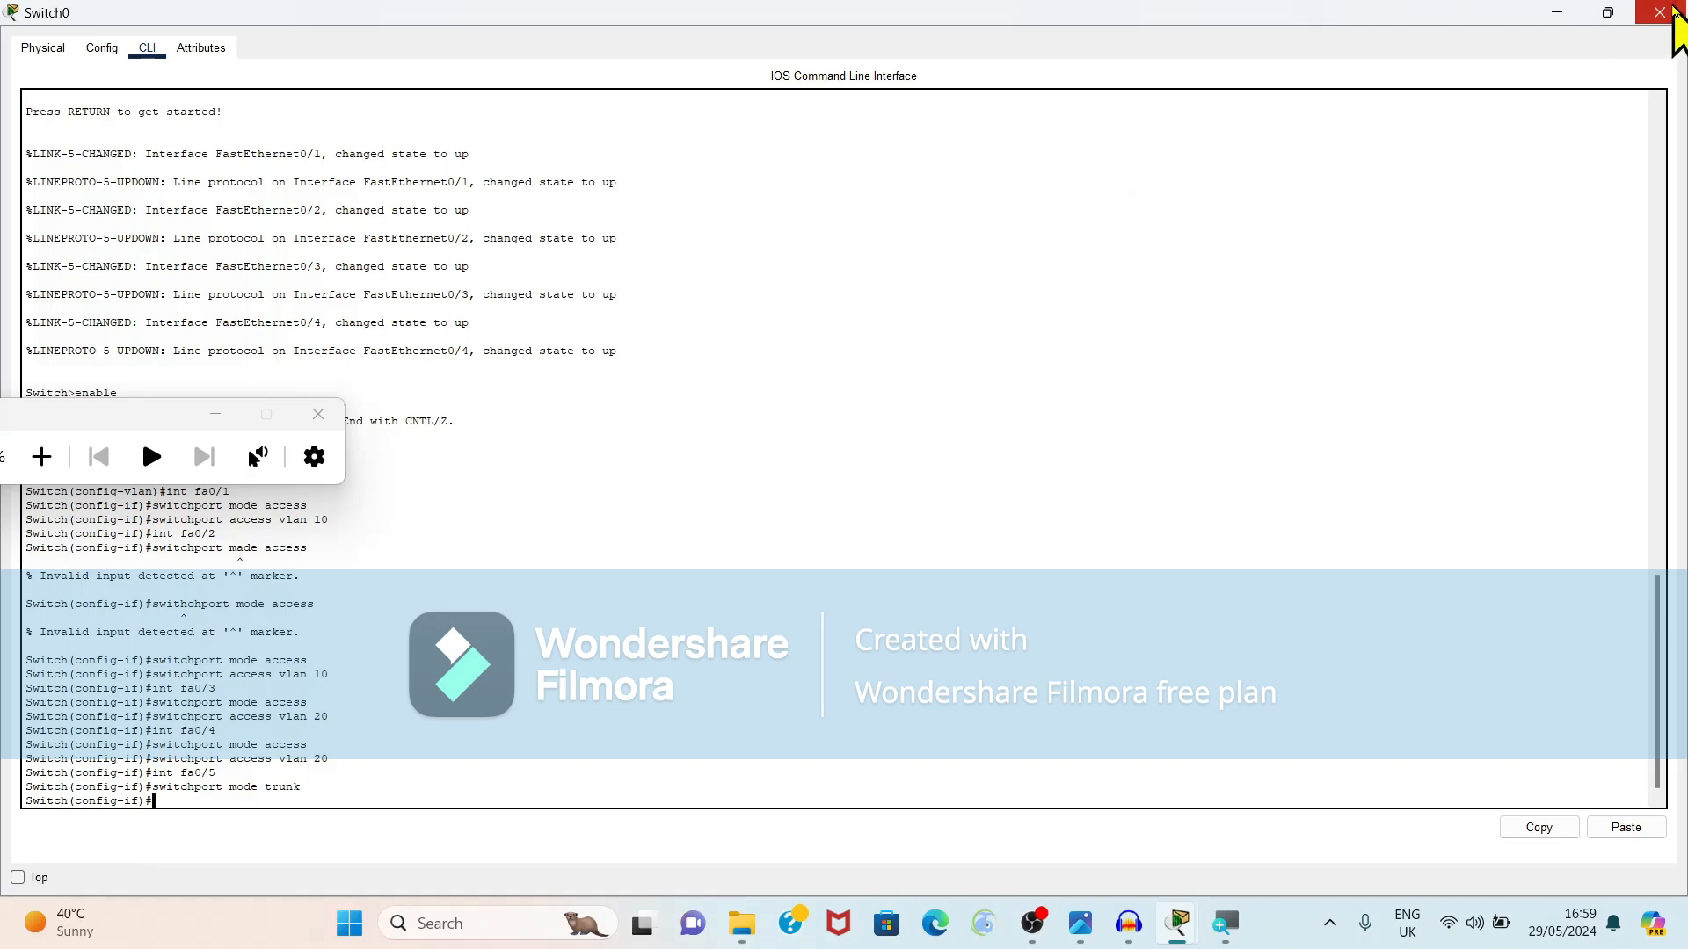
# Close Switch0's configuration window and open the command line interface of Router0.
pyautogui.click(1660, 12)
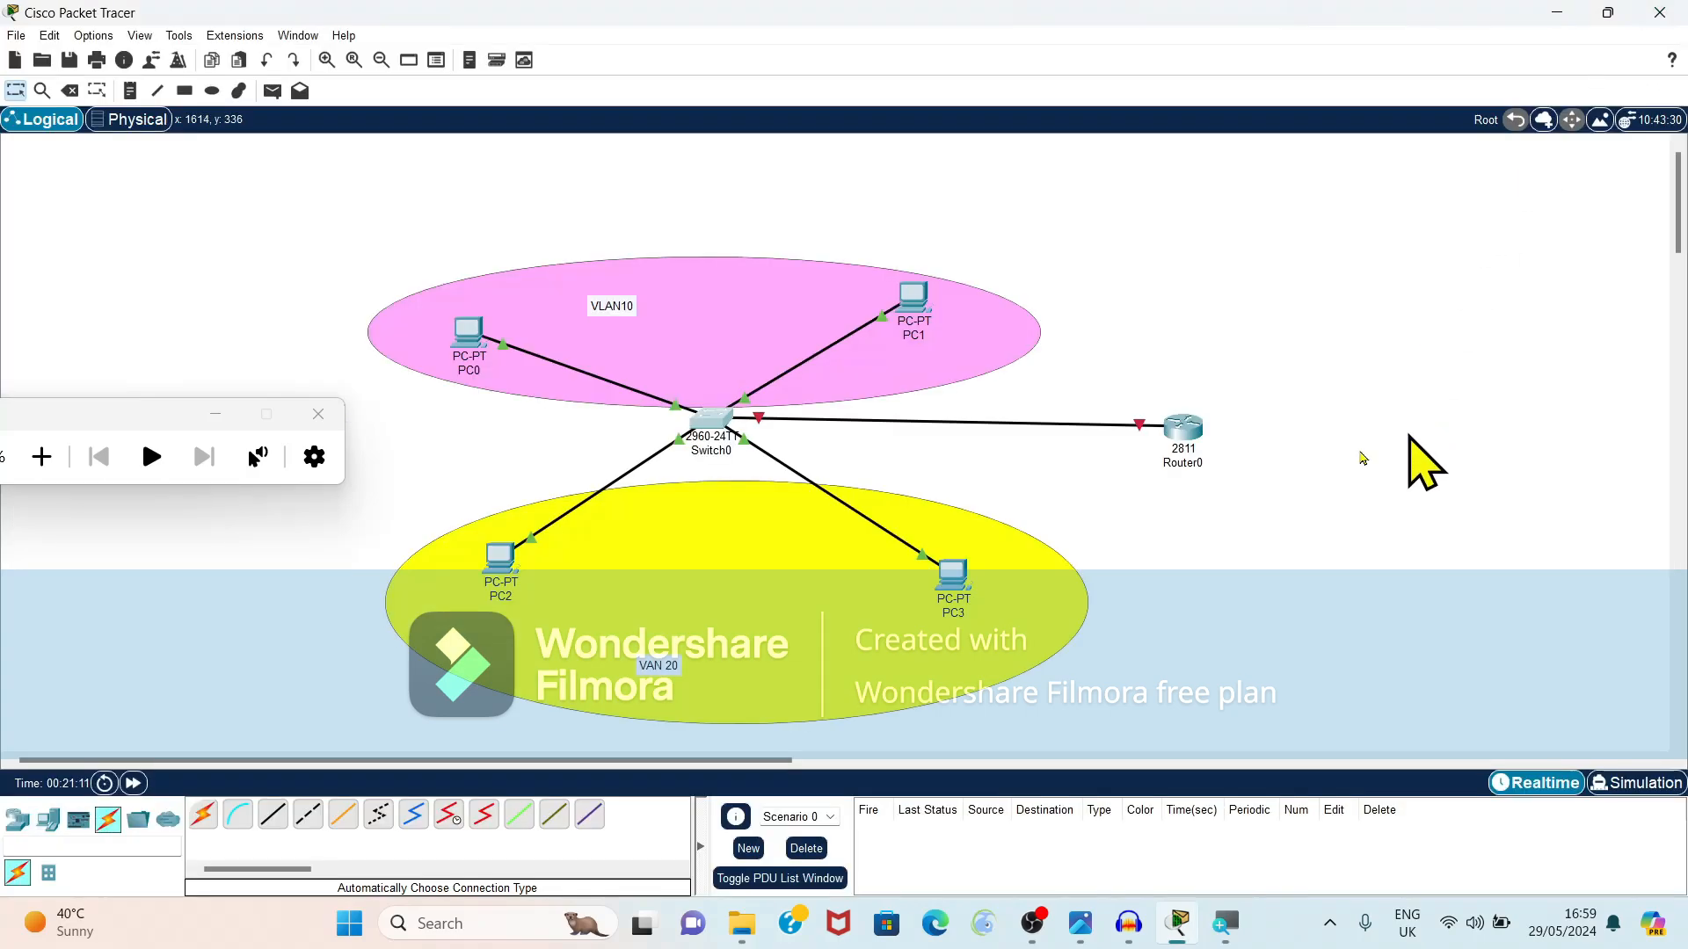
pyautogui.click(1179, 431)
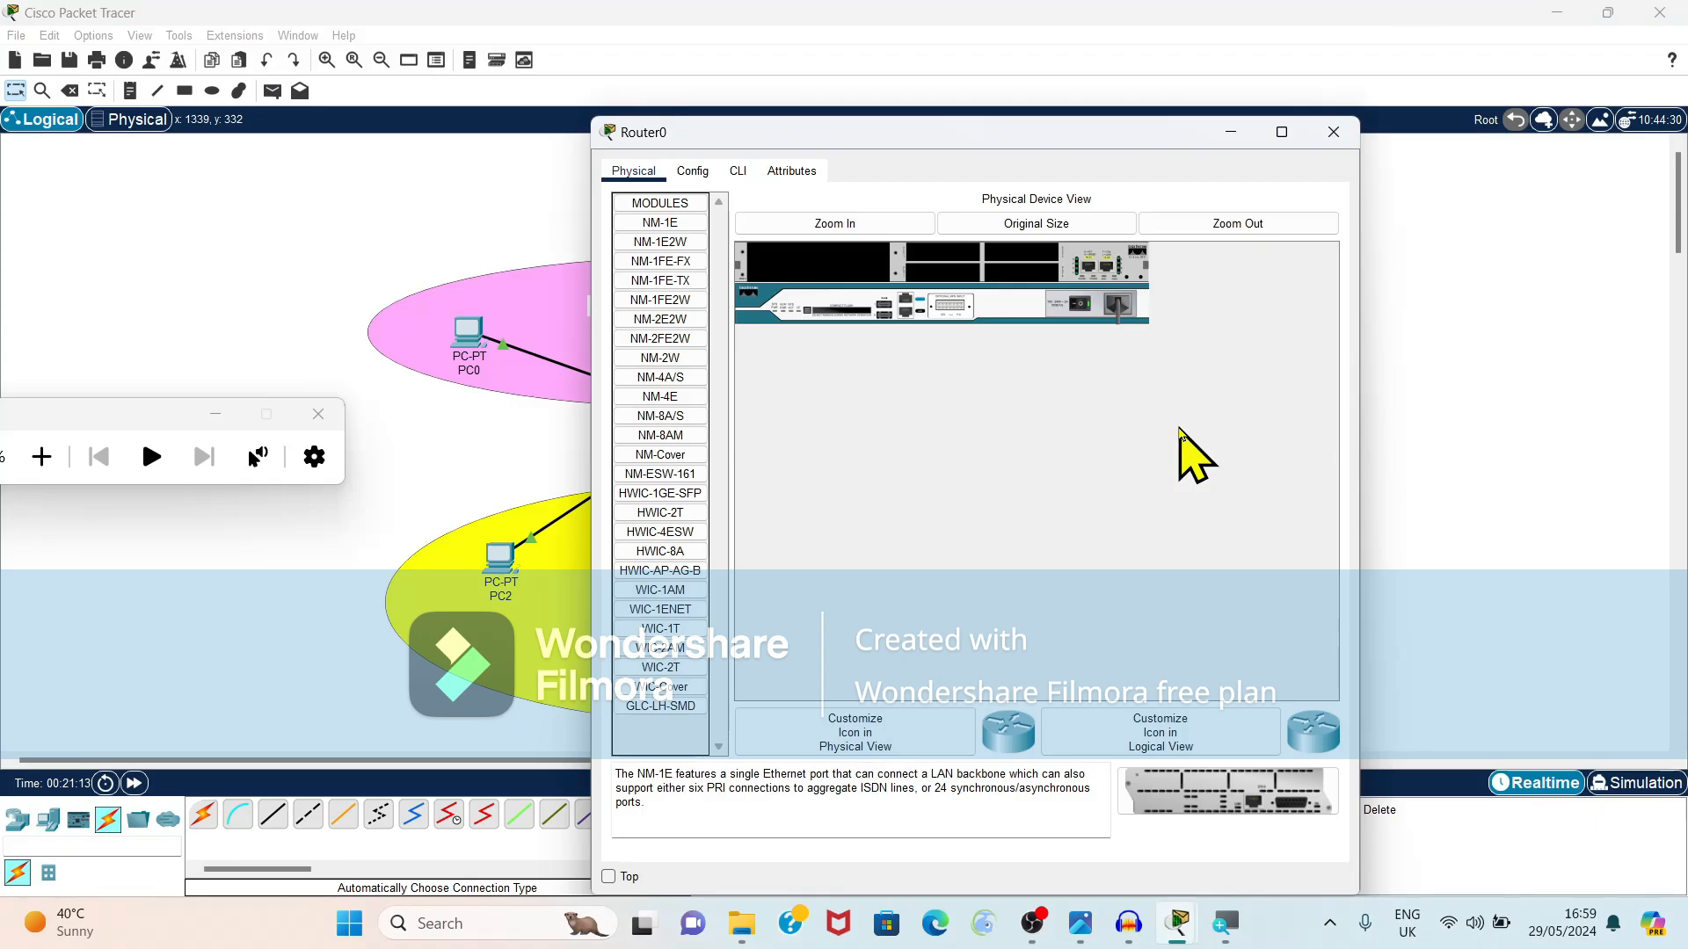
pyautogui.click(737, 170)
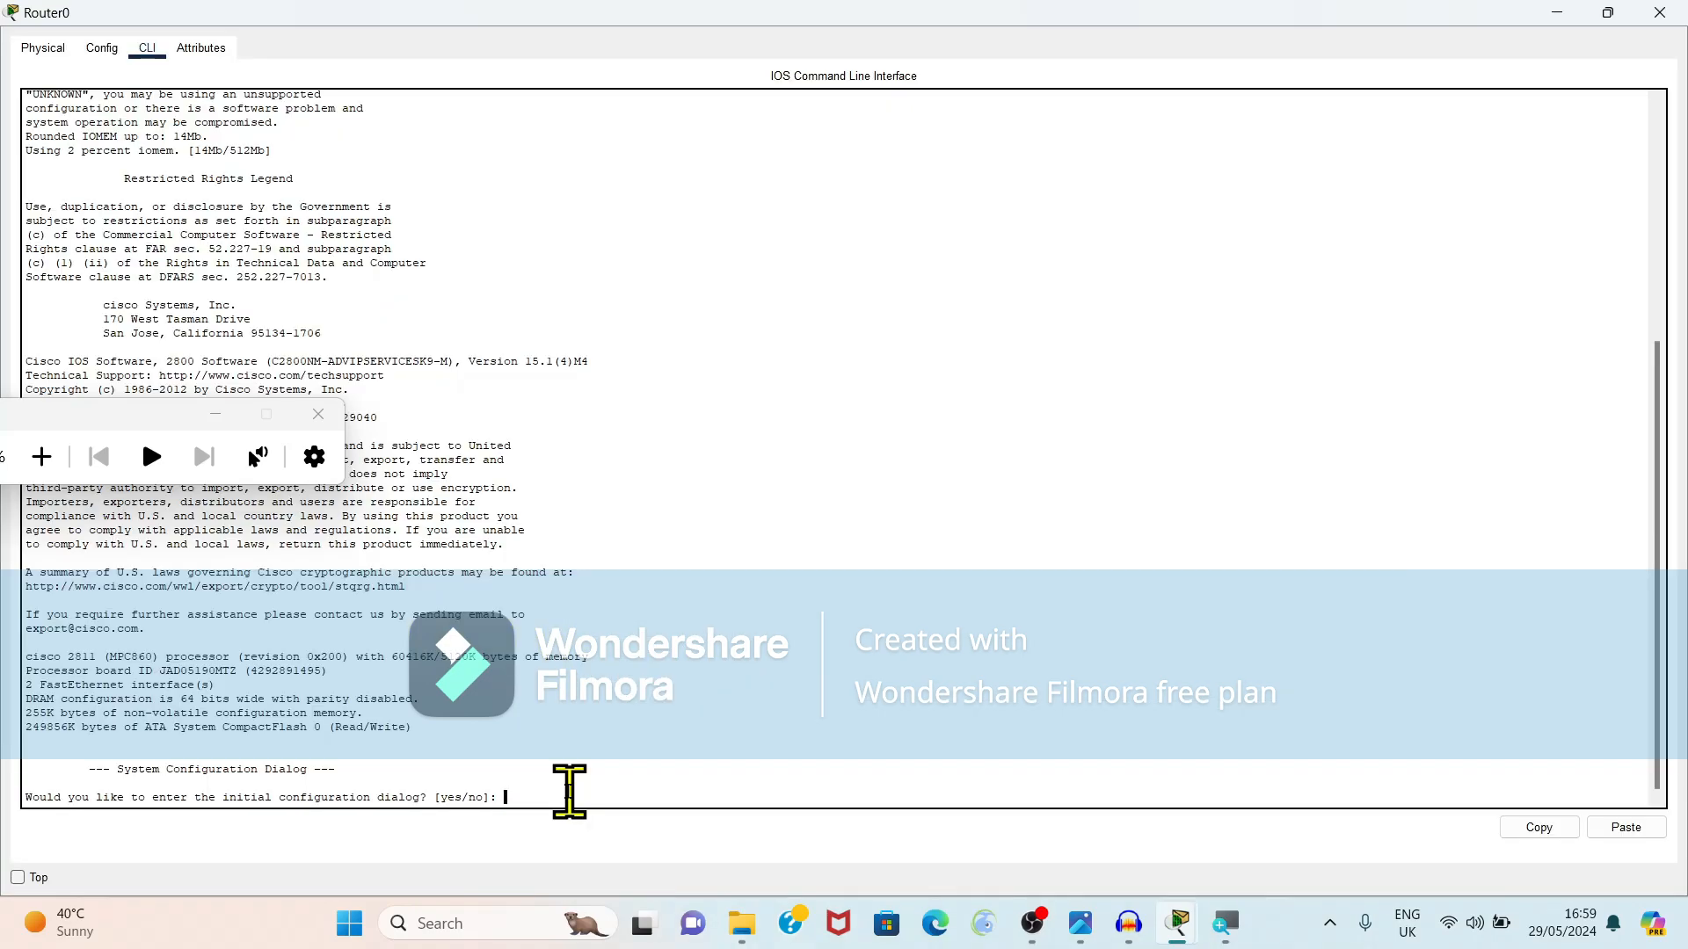
# Answer no to Router0's initial configuration dialog, start the command prompt session and close the floating magnifier toolbar.
pyautogui.write('n')
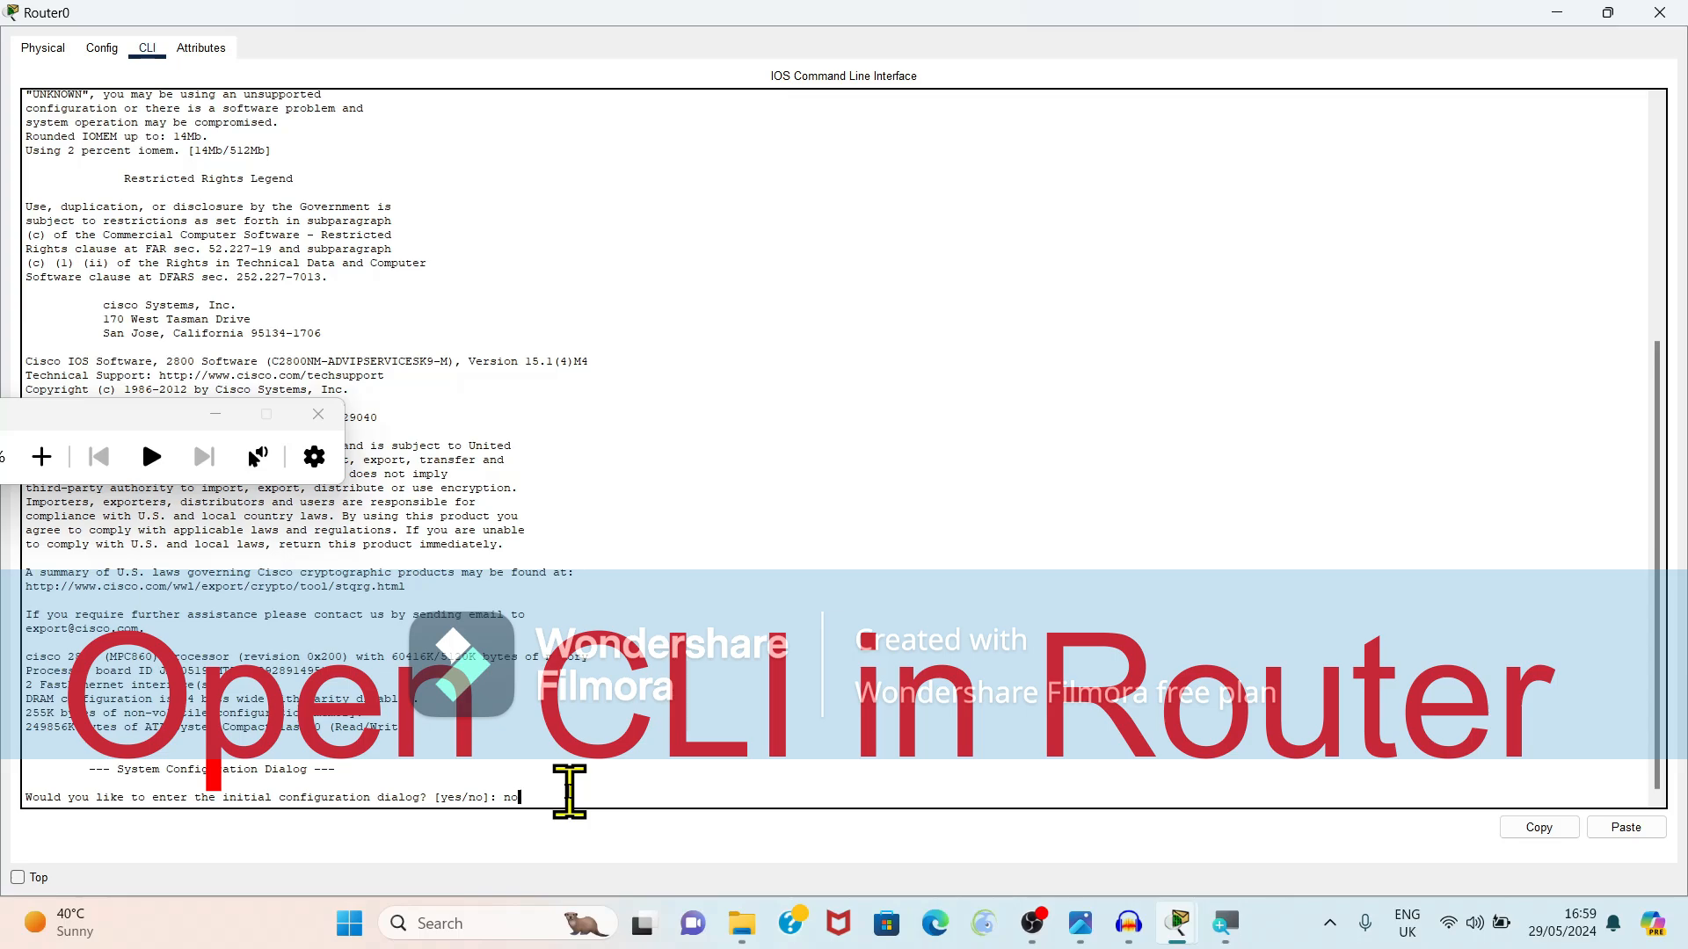
pyautogui.write('o')
pyautogui.press('Return')
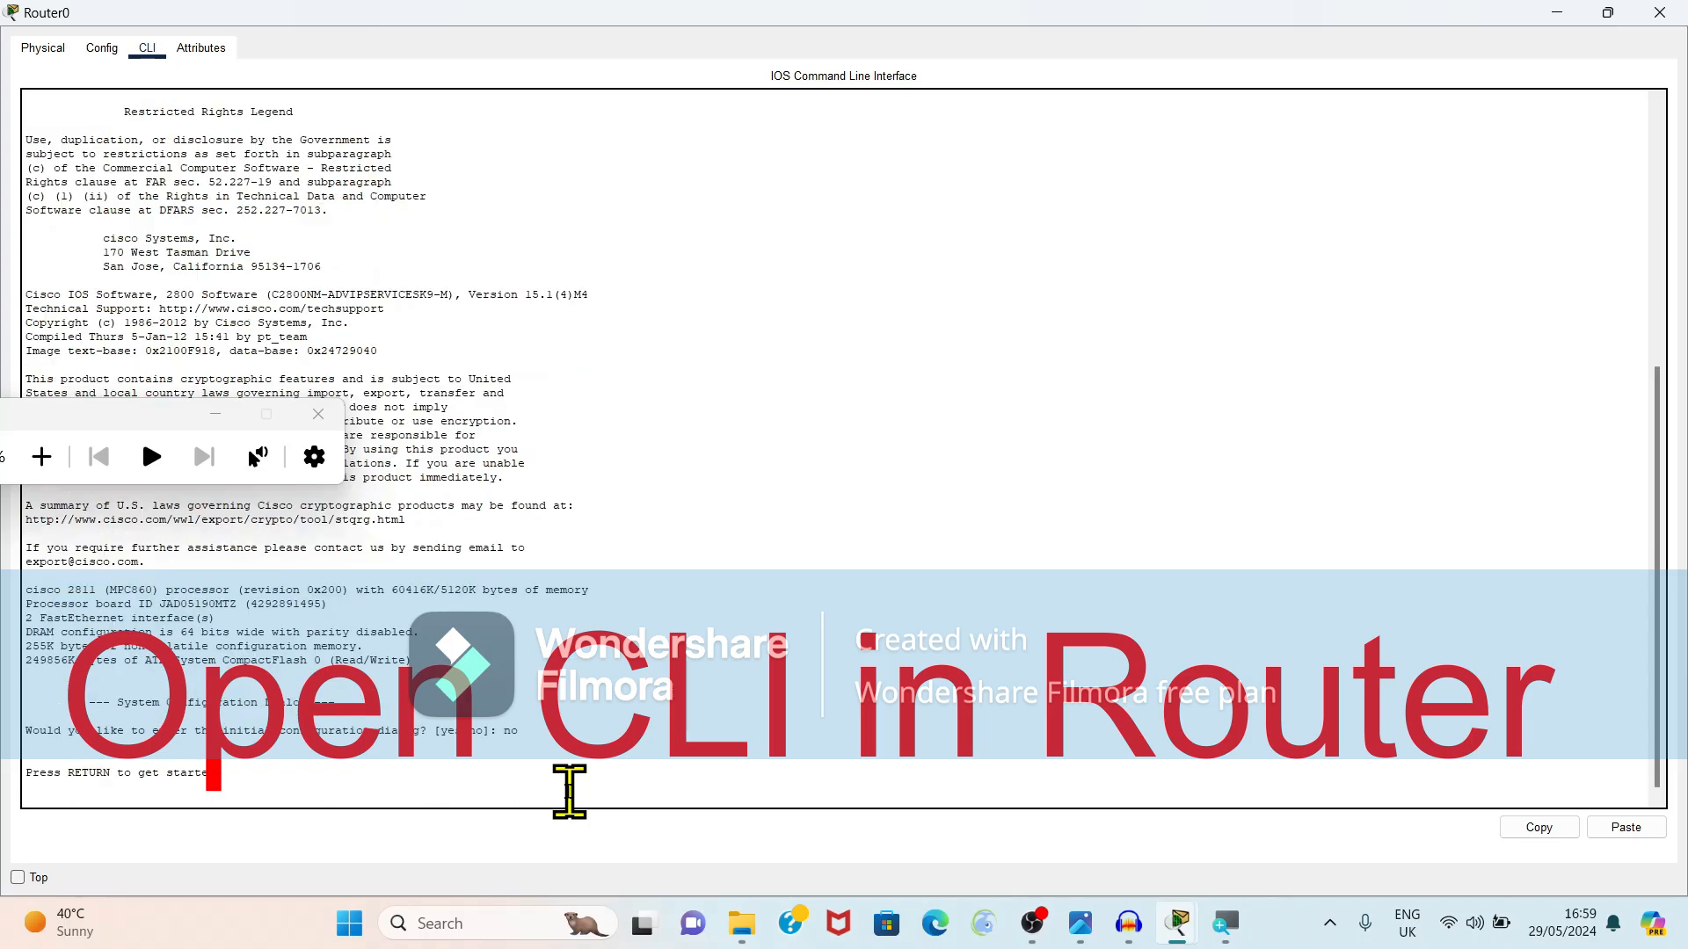
pyautogui.press('Return')
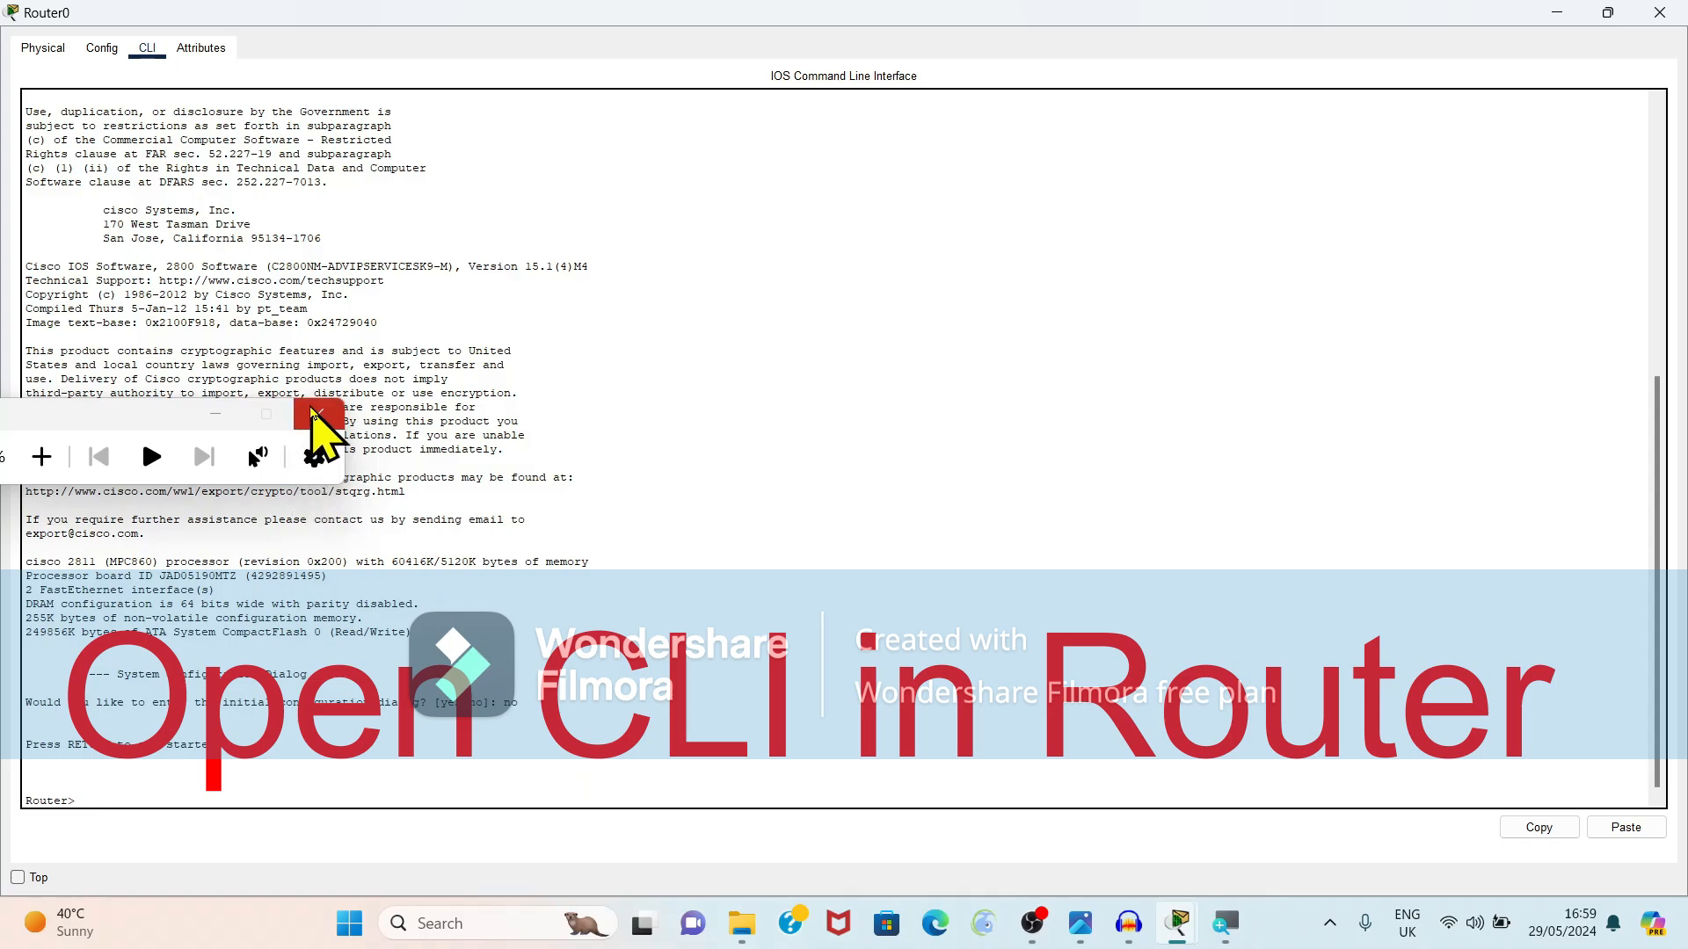
pyautogui.click(318, 414)
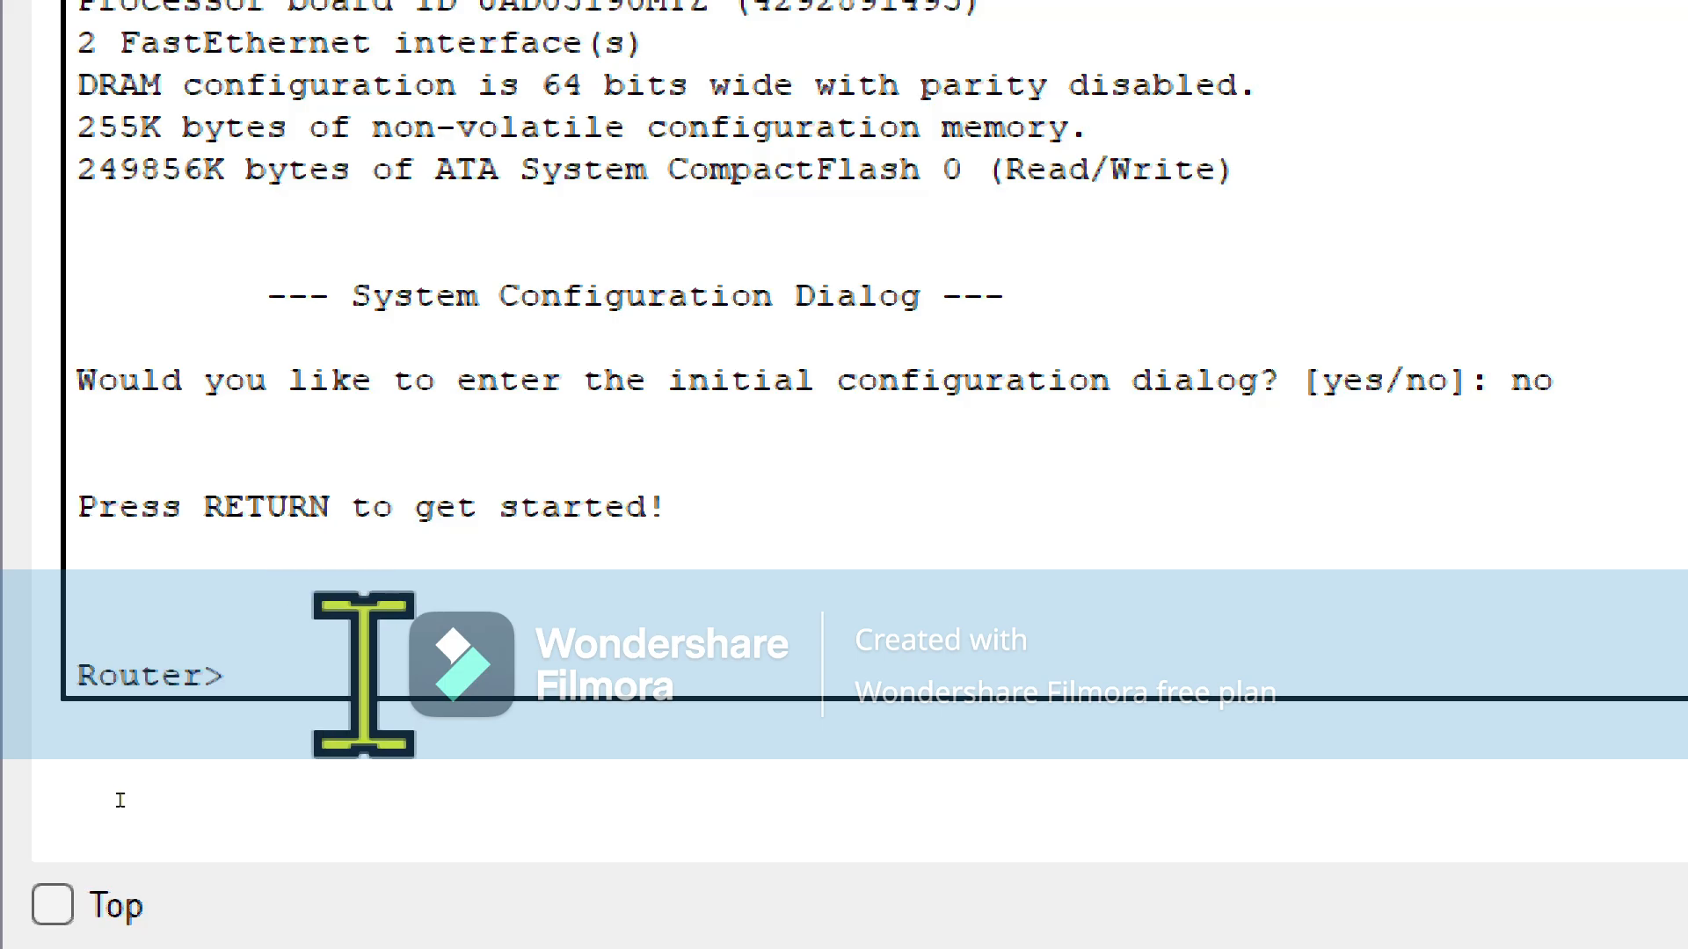
# Enter privileged mode on Router0 with enable and global configuration mode with configure t.
pyautogui.write('enable')
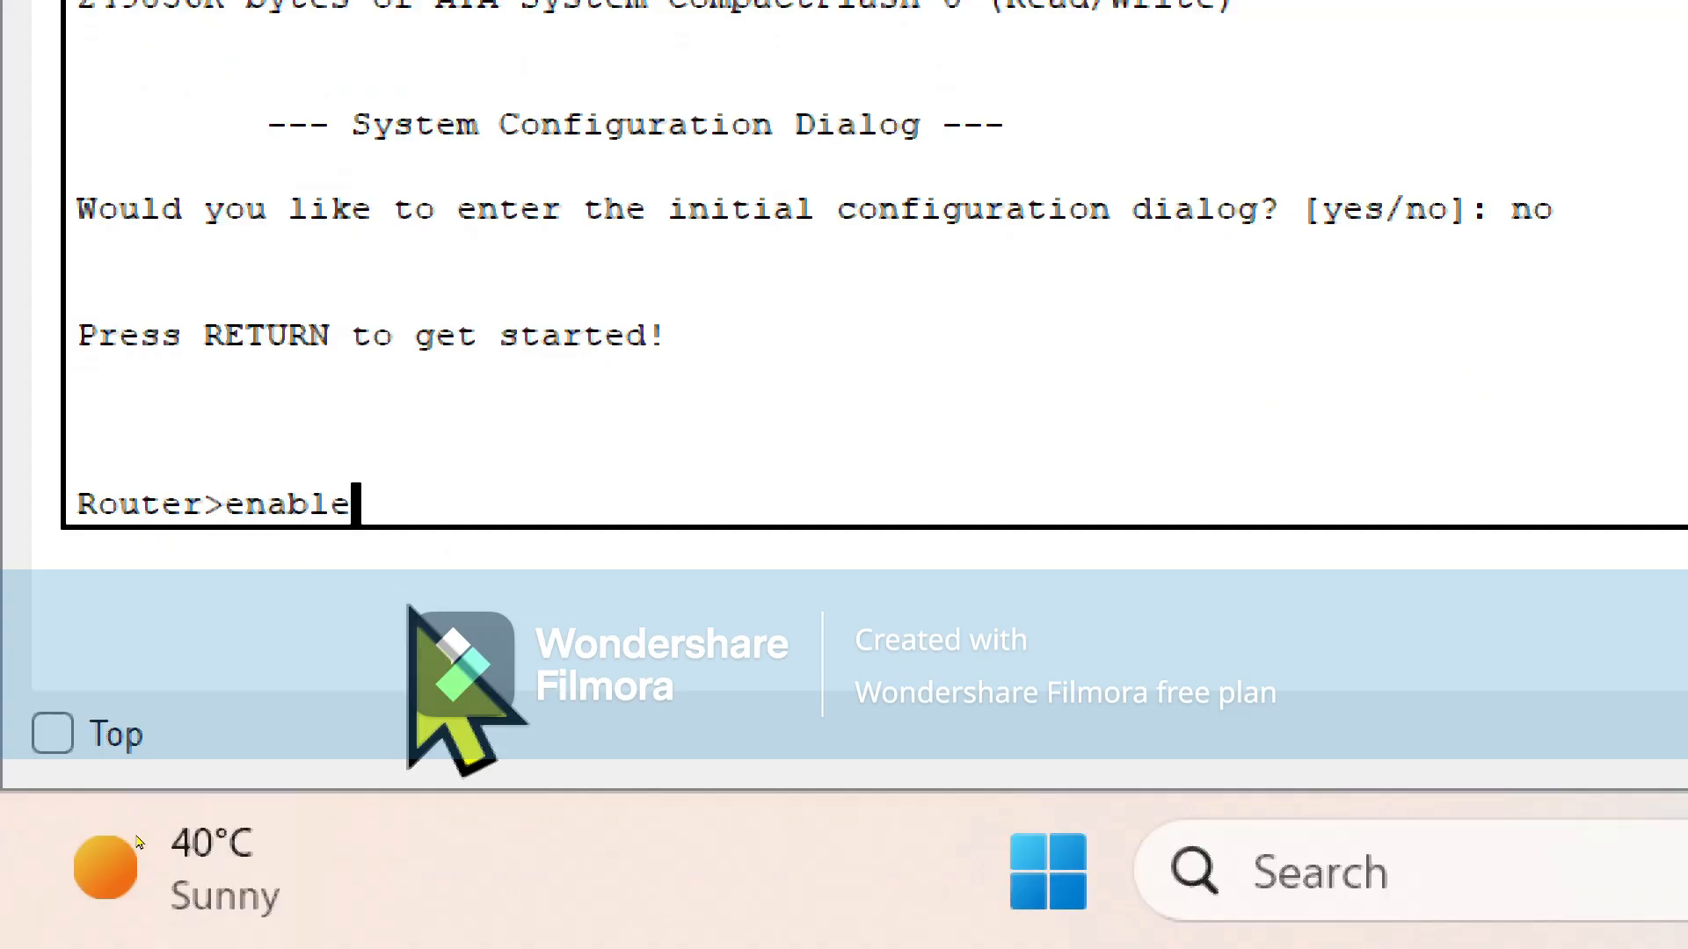
pyautogui.press('Return')
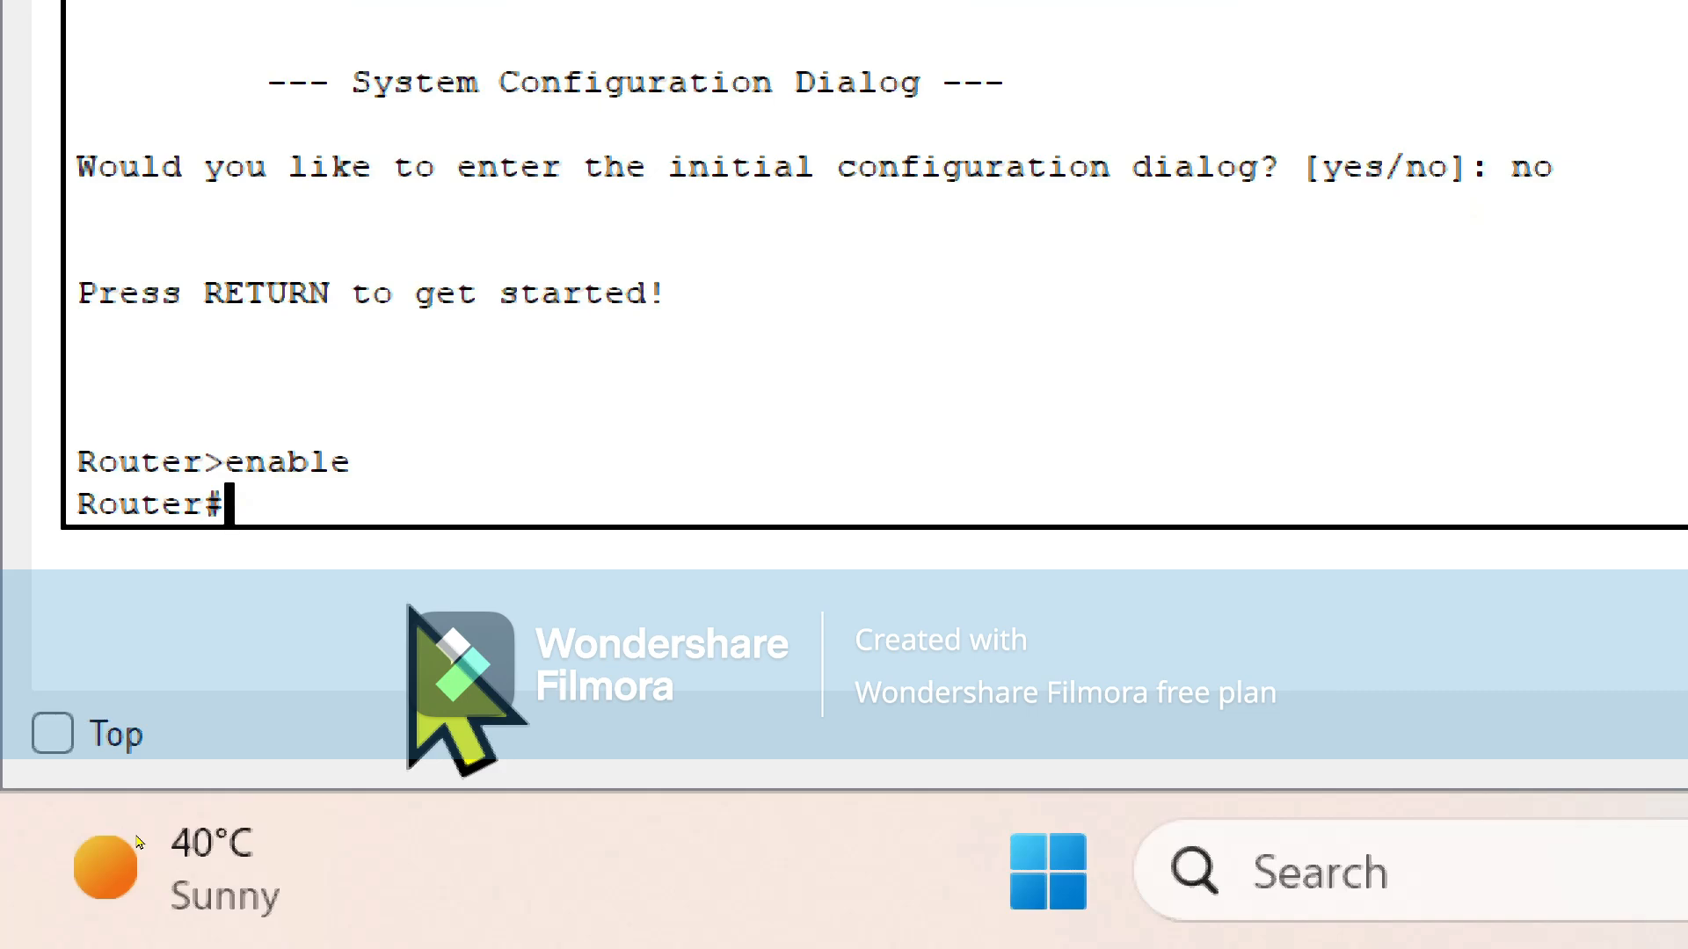
pyautogui.write('configure t')
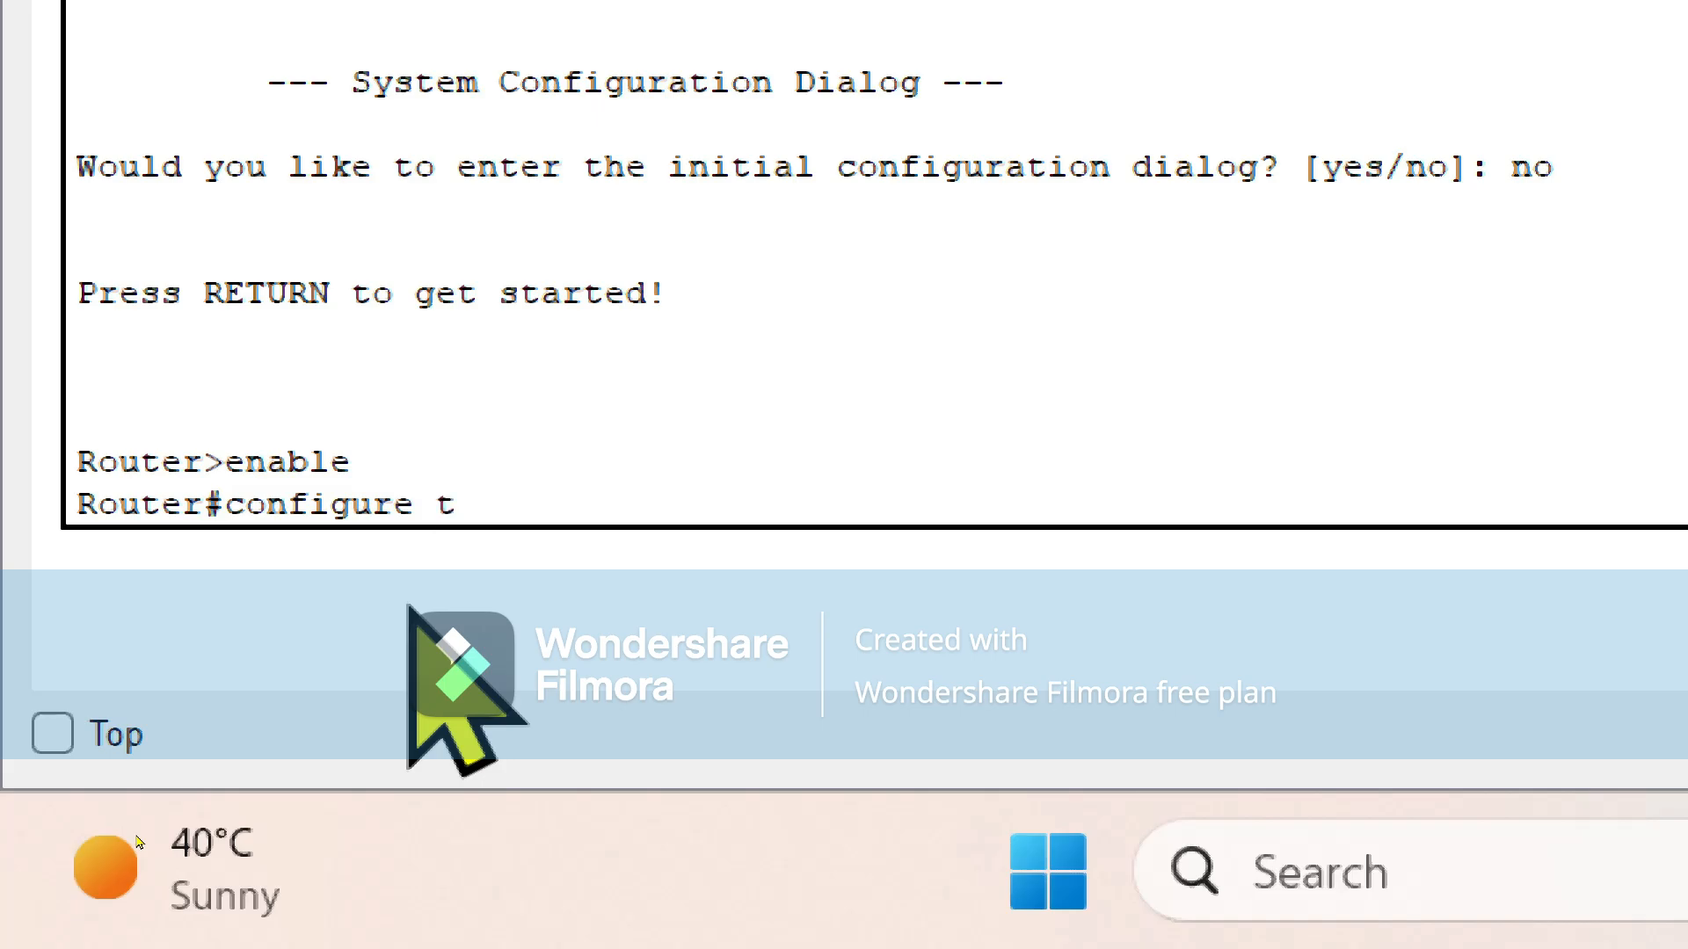
pyautogui.press('Return')
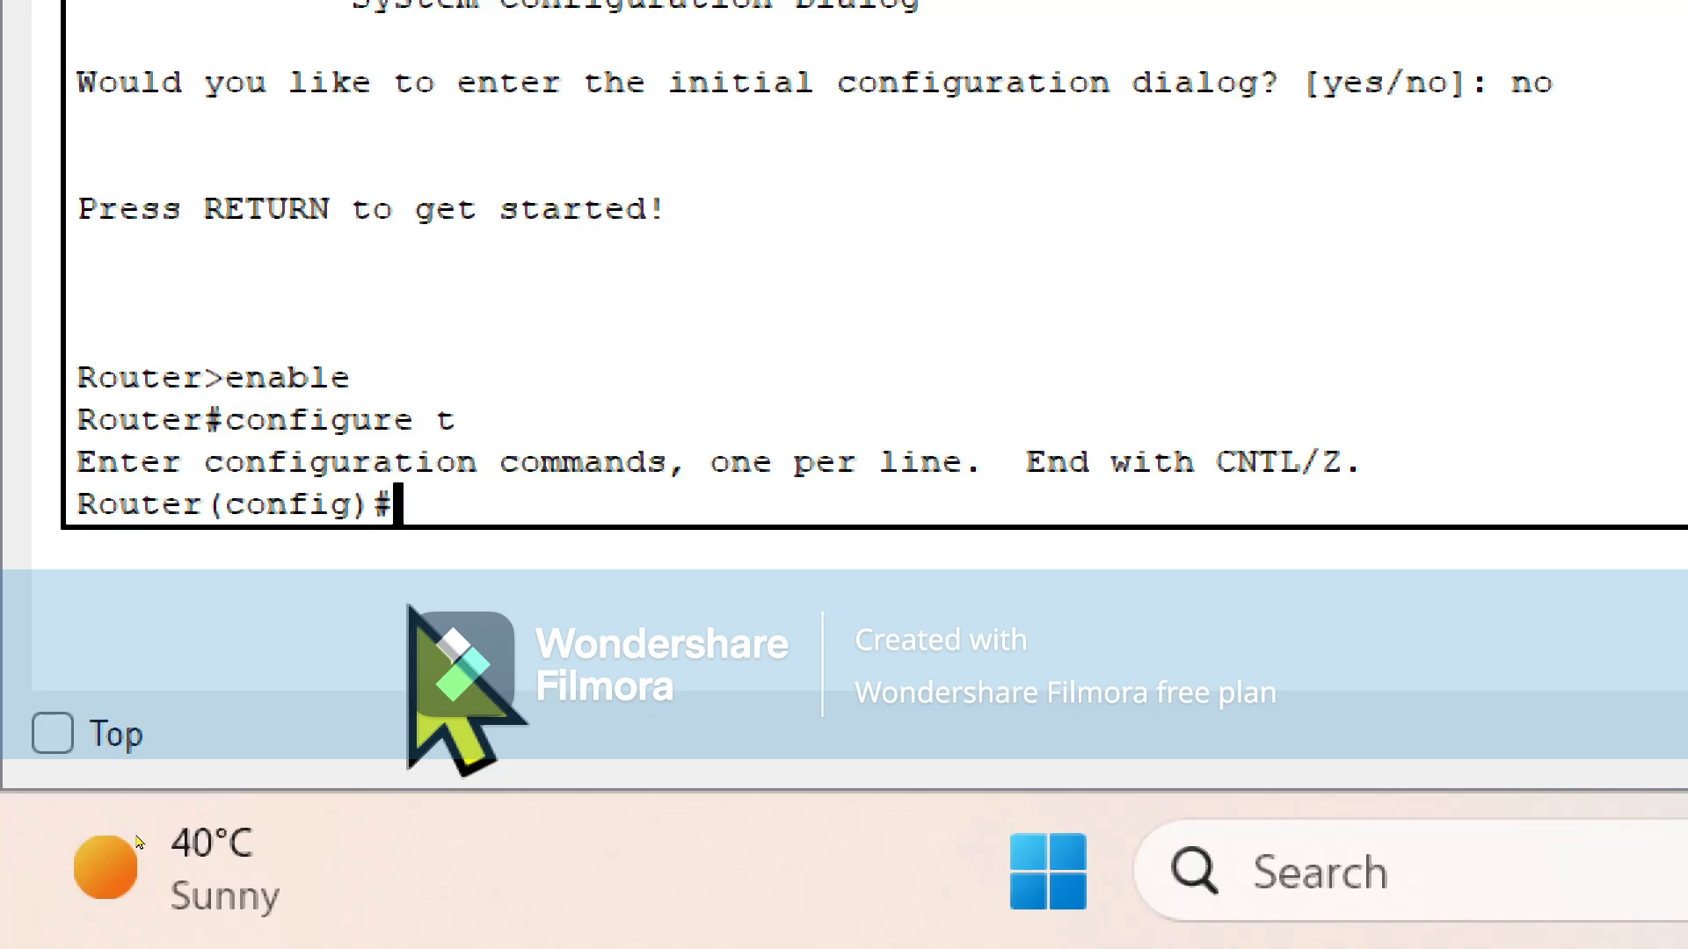
# Enter interface fa0/0 on Router0 and open its subinterface with int fa0/0.10.
pyautogui.write('int fa0/0')
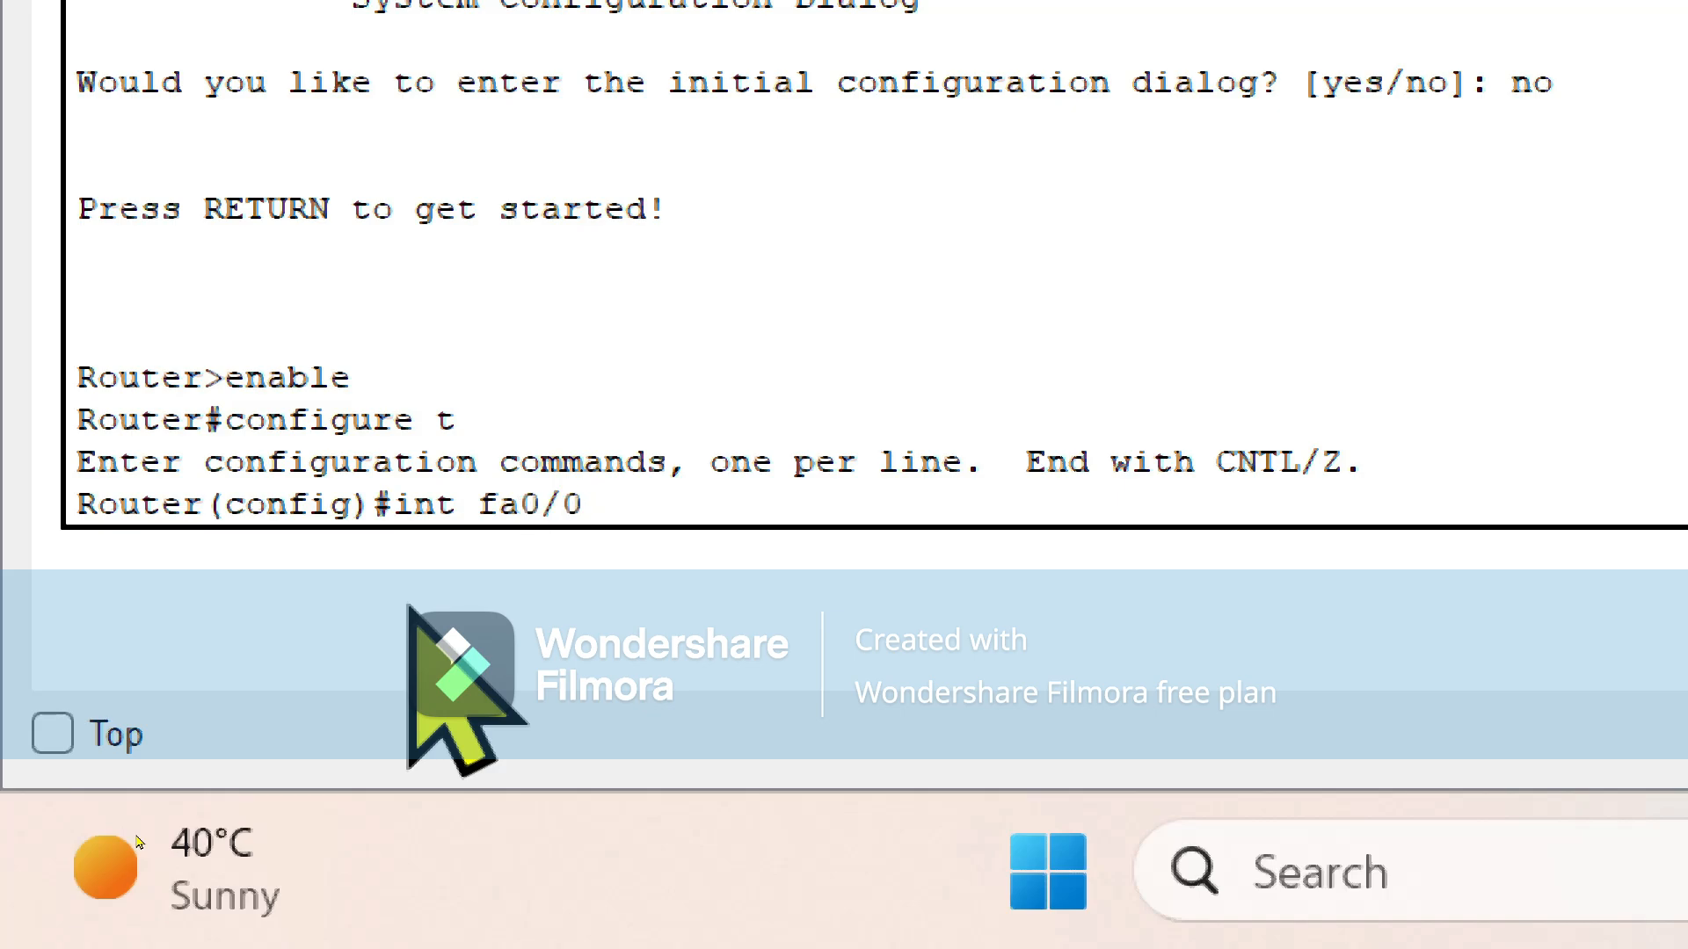
pyautogui.press('Return')
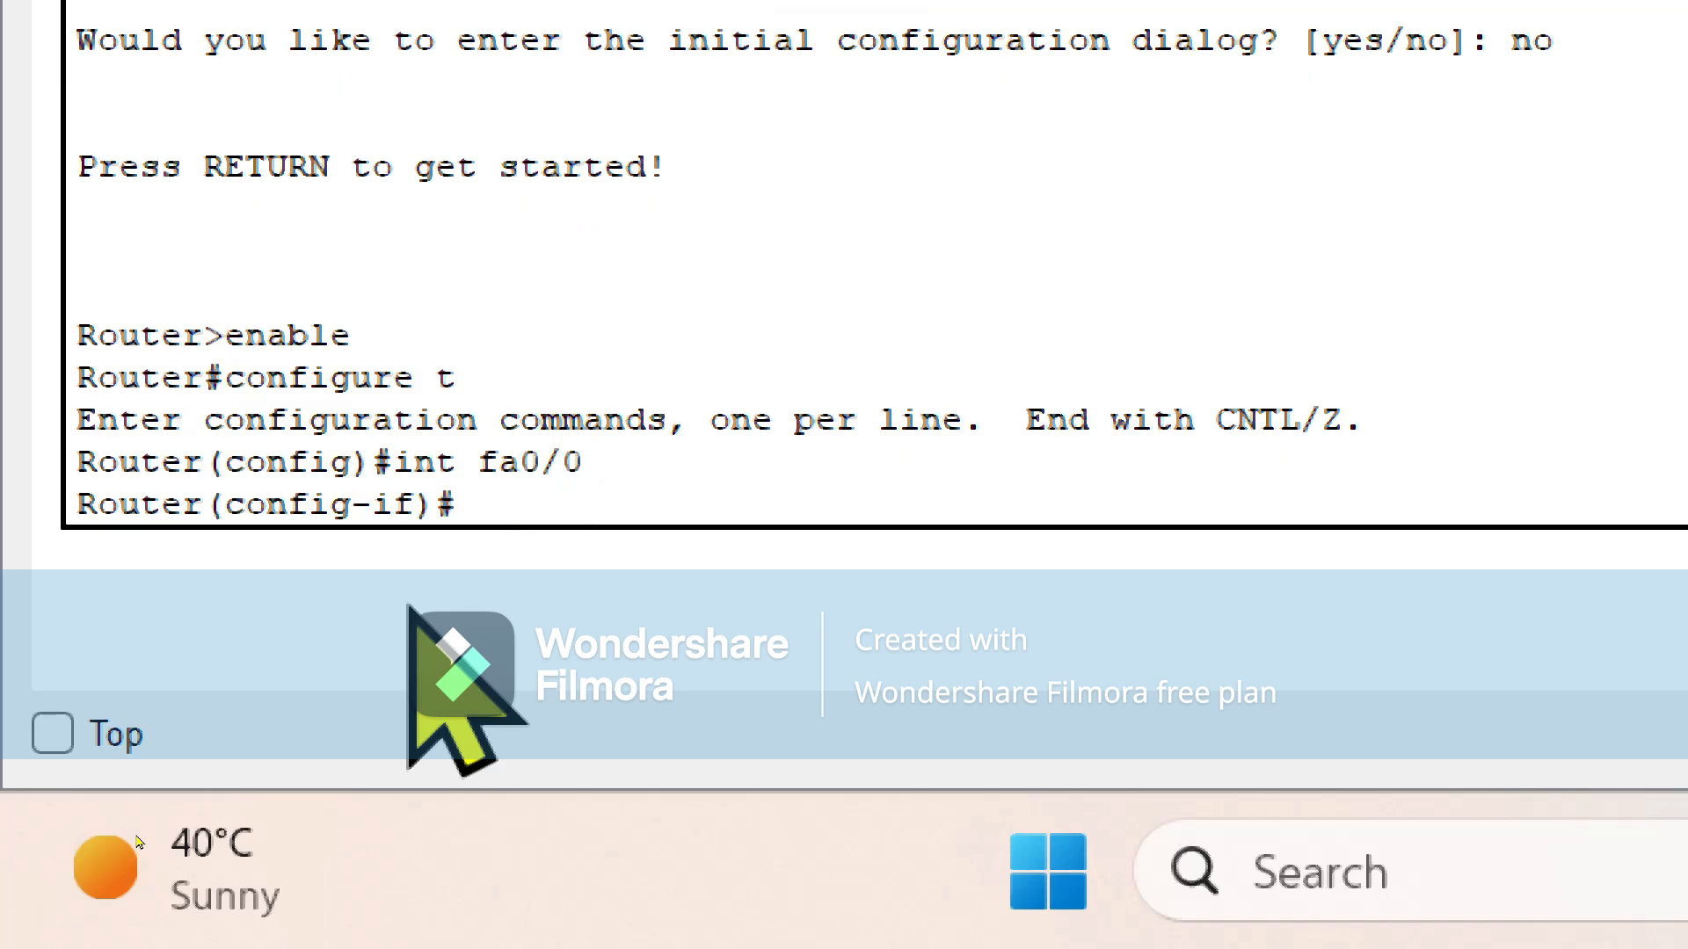
pyautogui.write('int fa0/0')
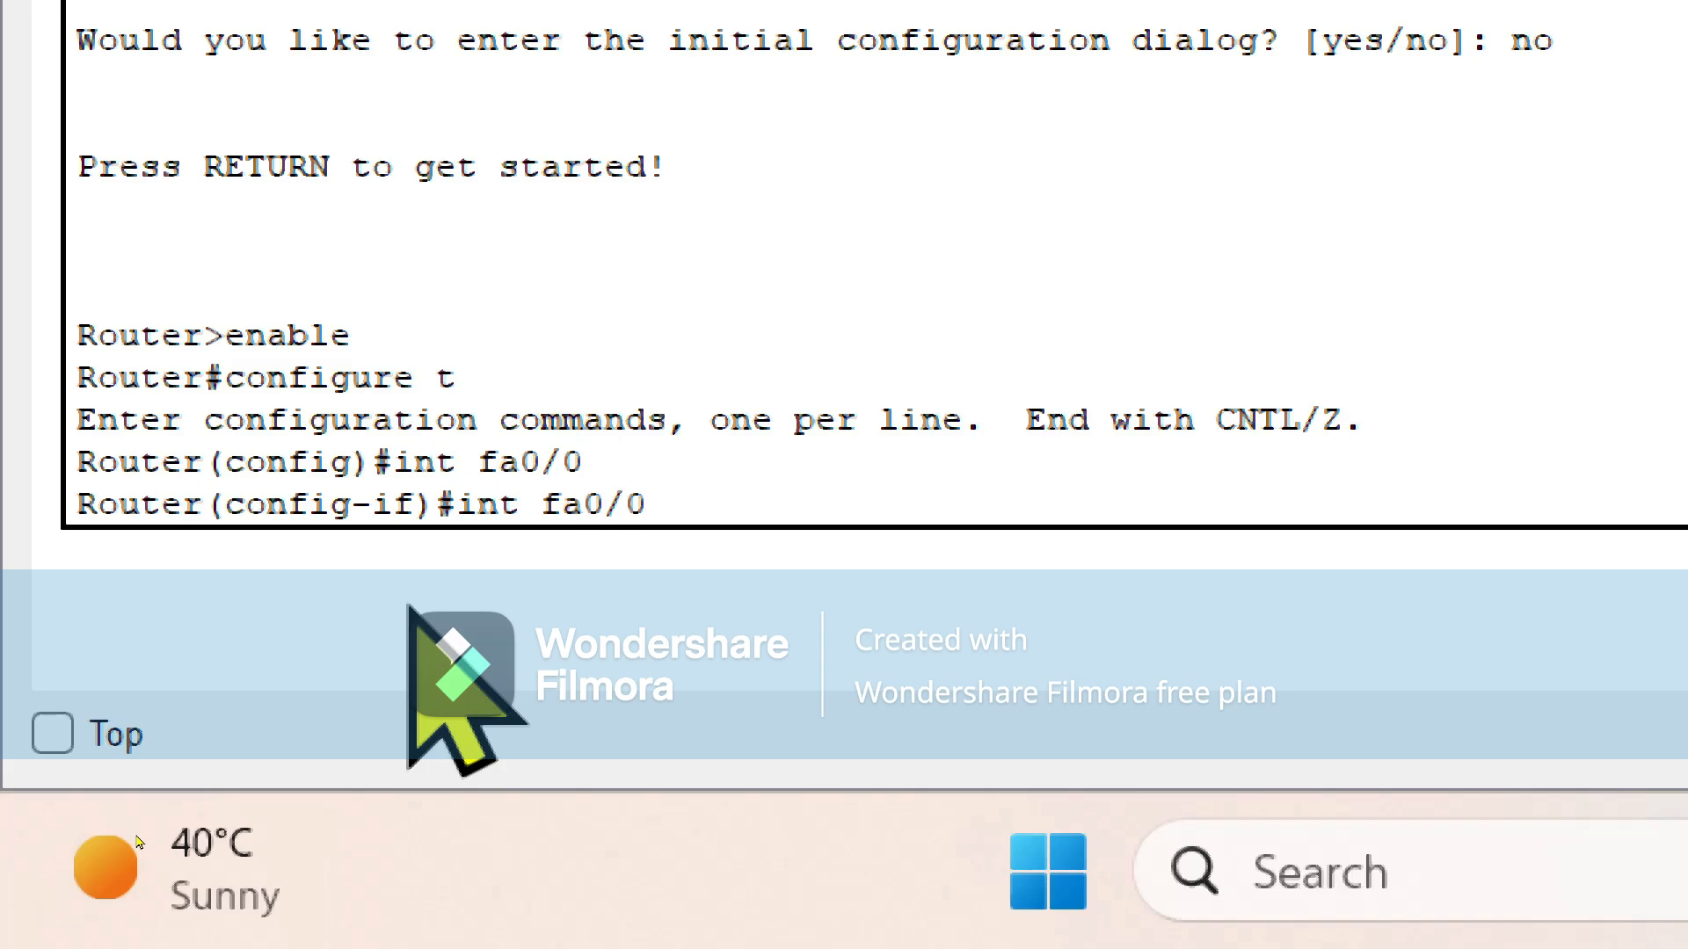
pyautogui.write('.10')
pyautogui.press('Return')
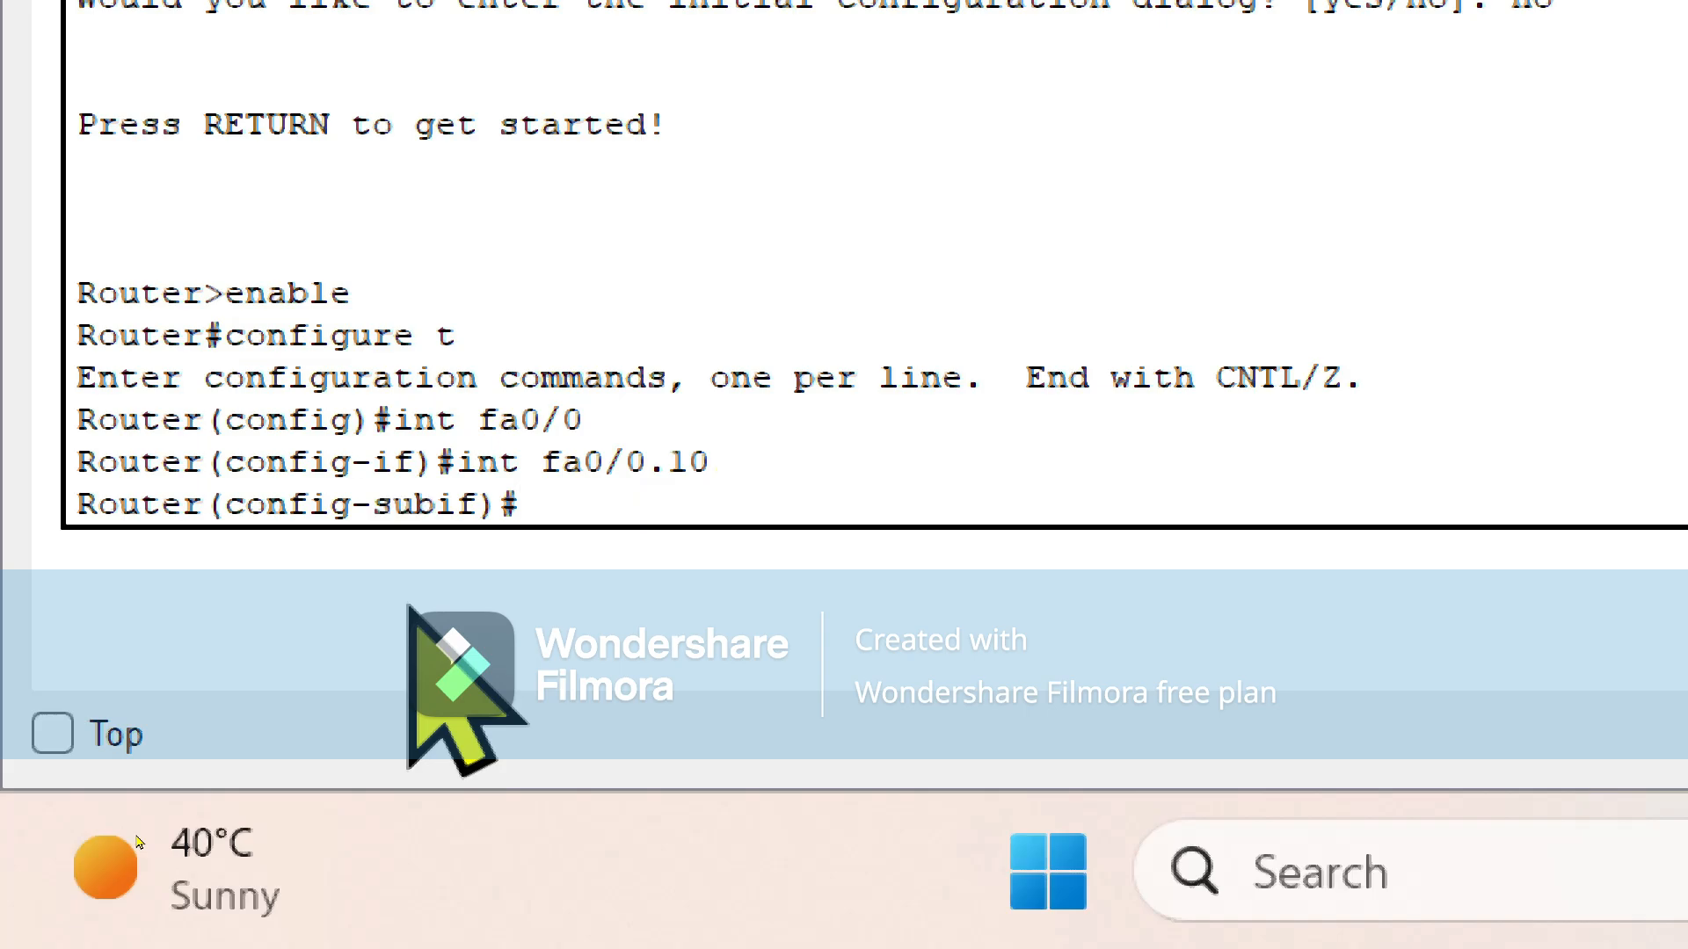
# Set 802.1Q encapsulation for VLAN 10 on subinterface fa0/0.10 with encapsulation dot1q 10.
pyautogui.write('encapsulation')
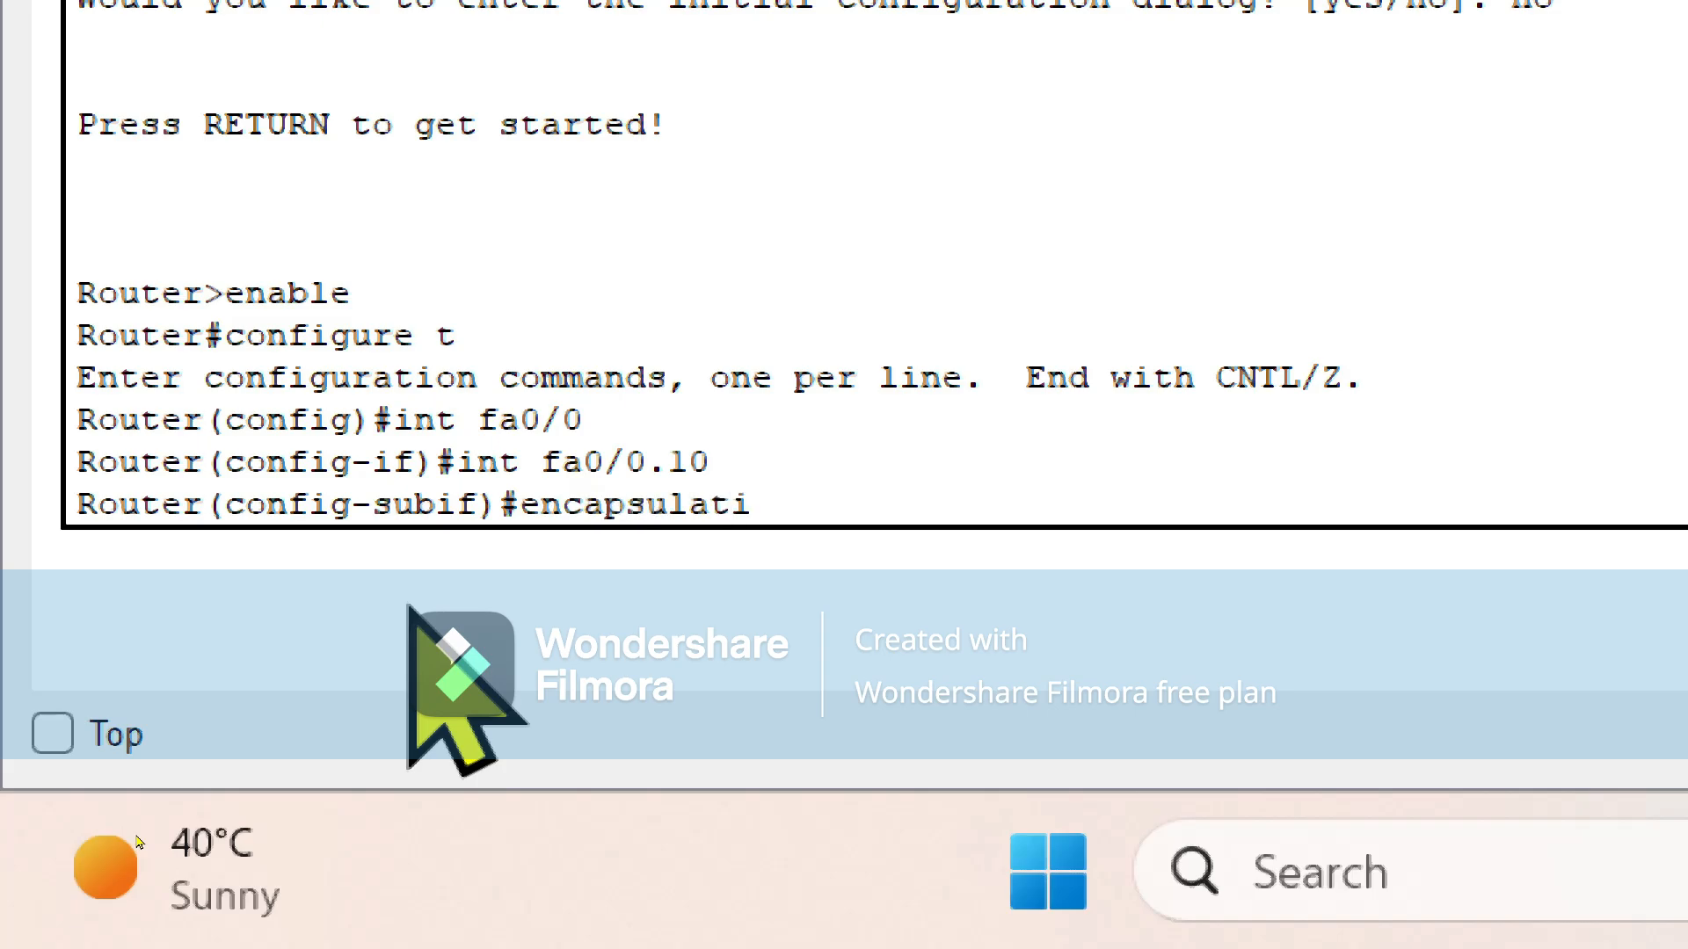
pyautogui.write(' dat')
pyautogui.press('BackSpace')
pyautogui.press('BackSpace')
pyautogui.write('o')
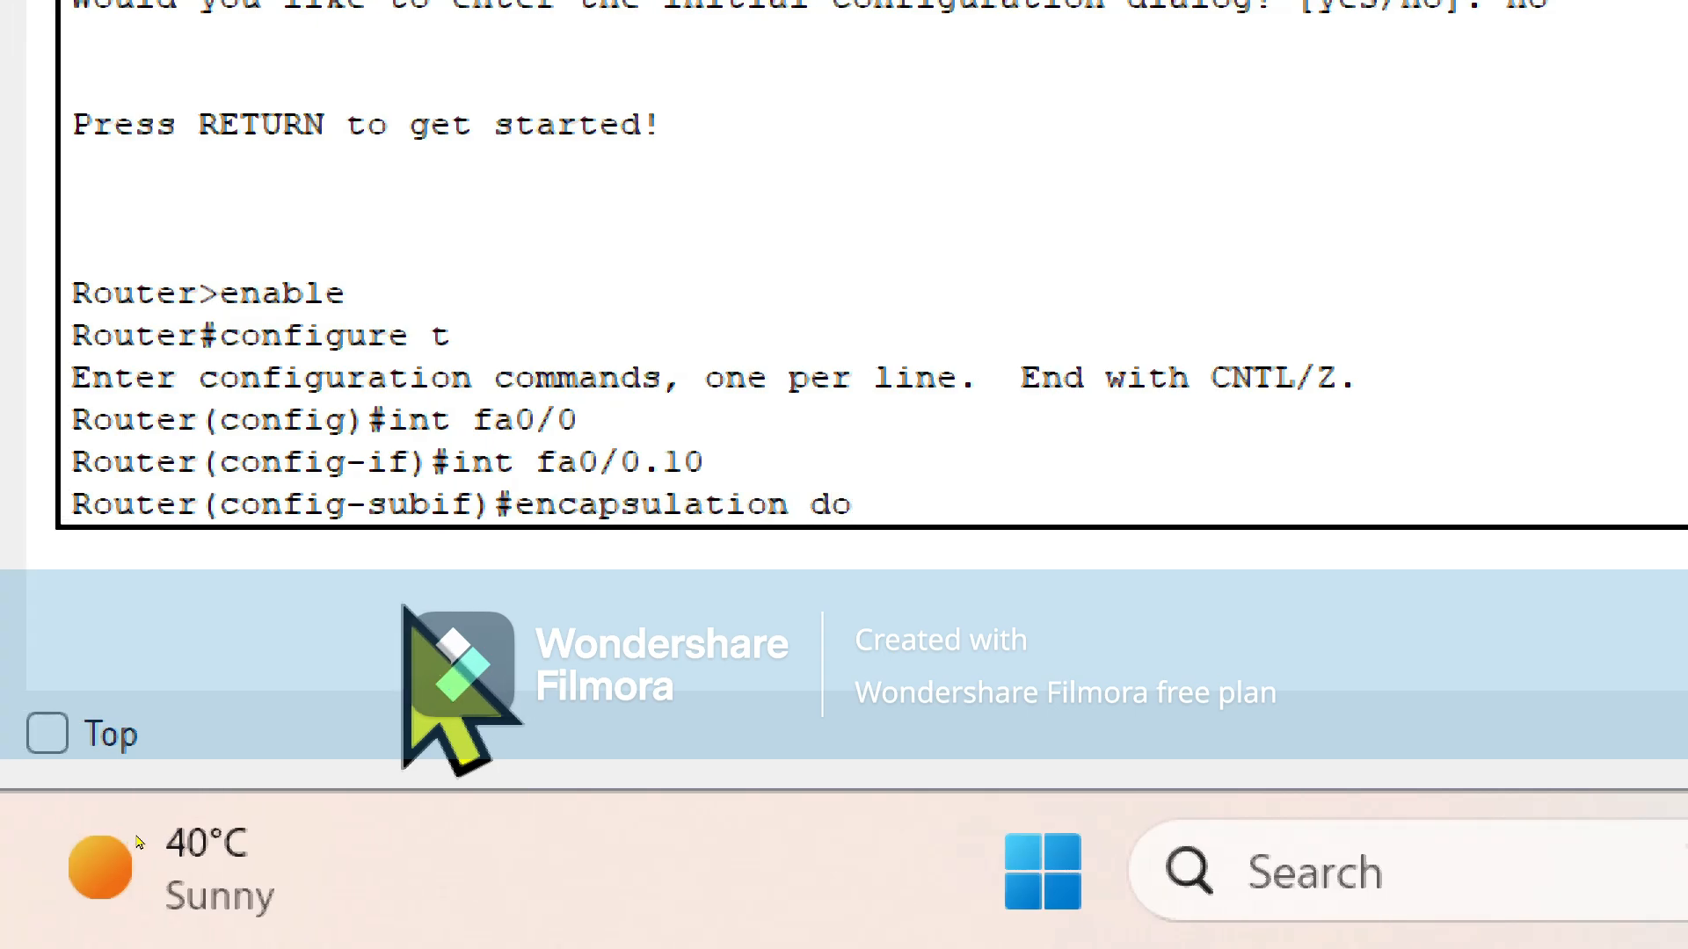
pyautogui.write('t1')
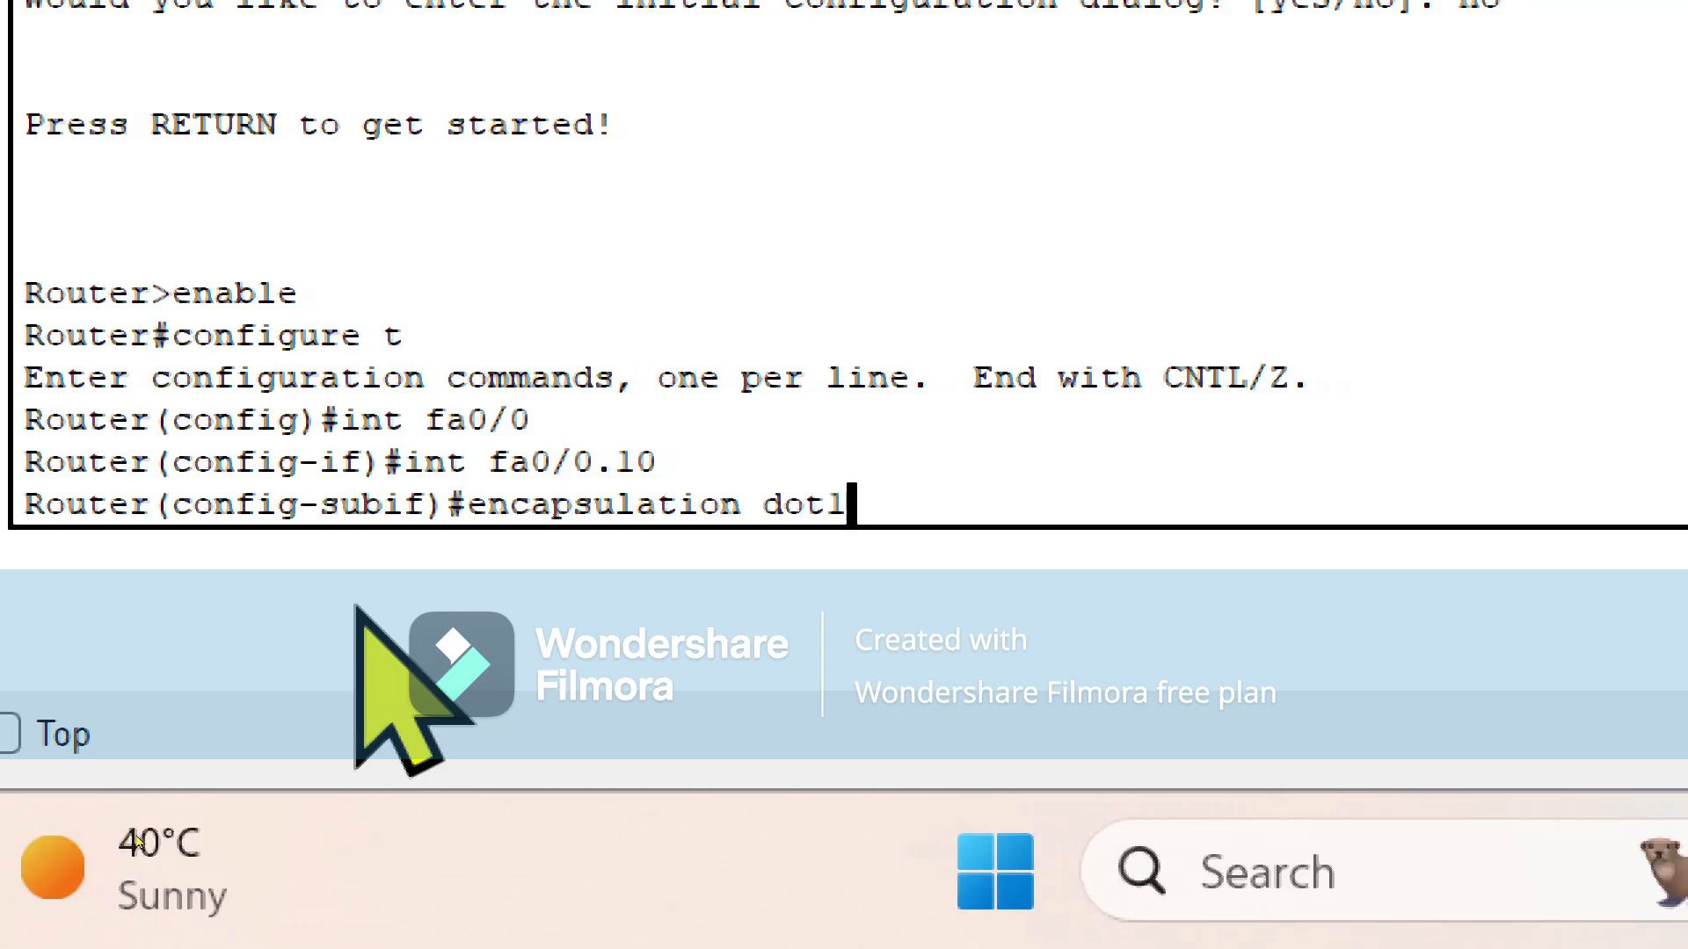
pyautogui.write('q')
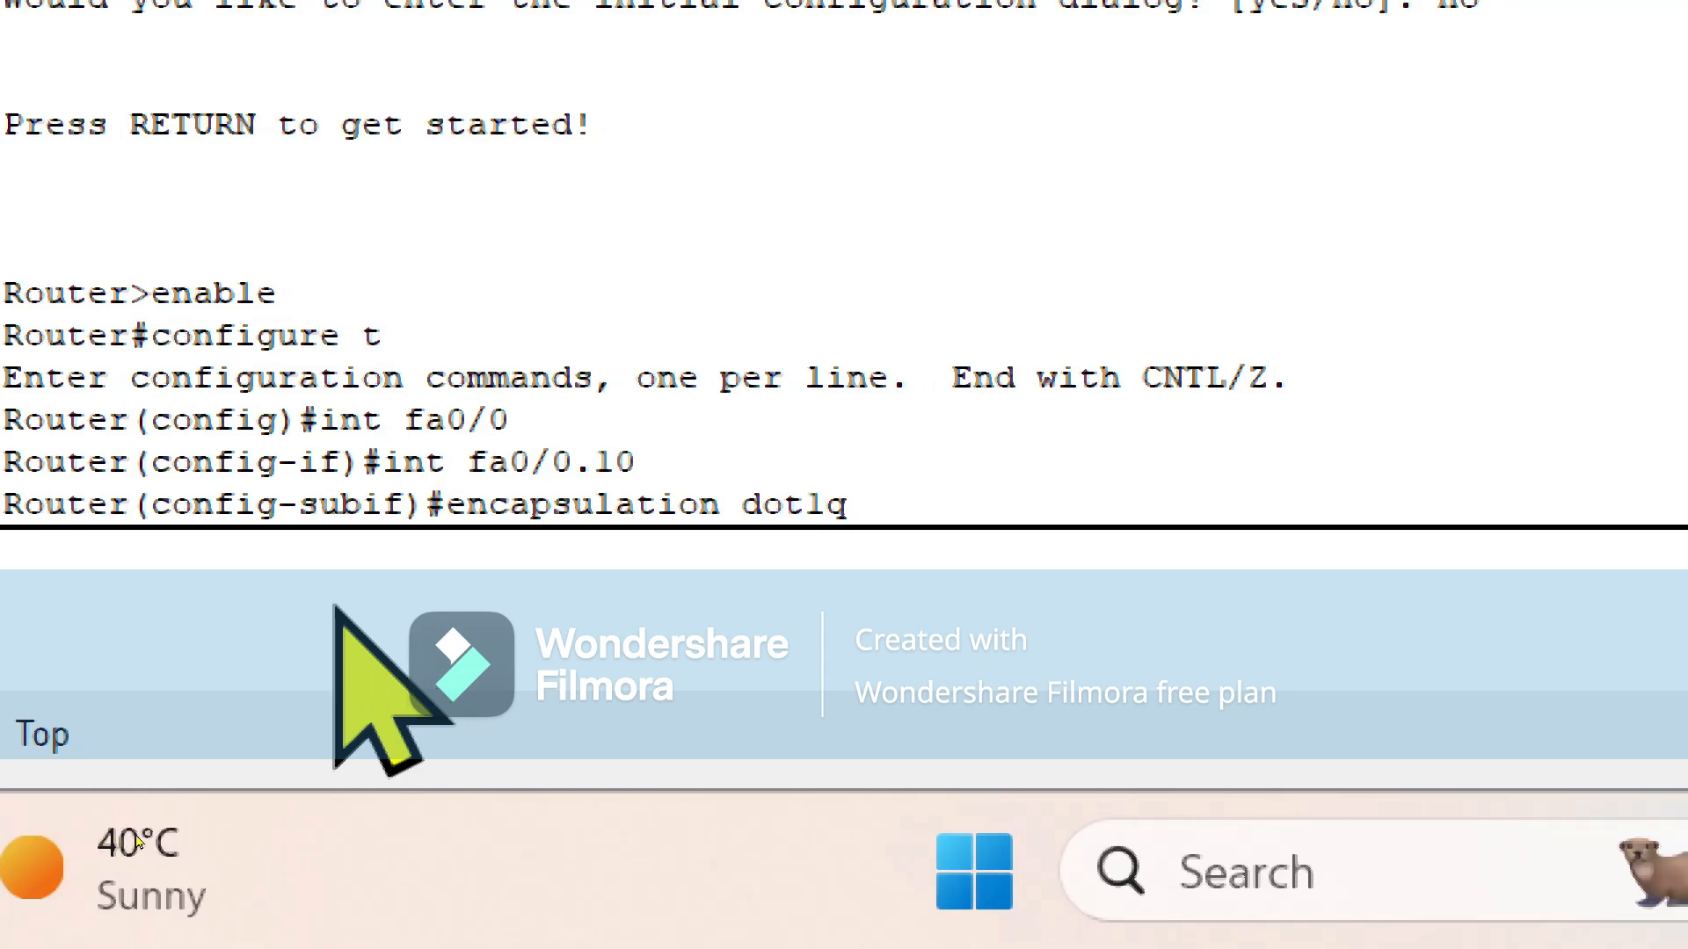
pyautogui.write(' 10')
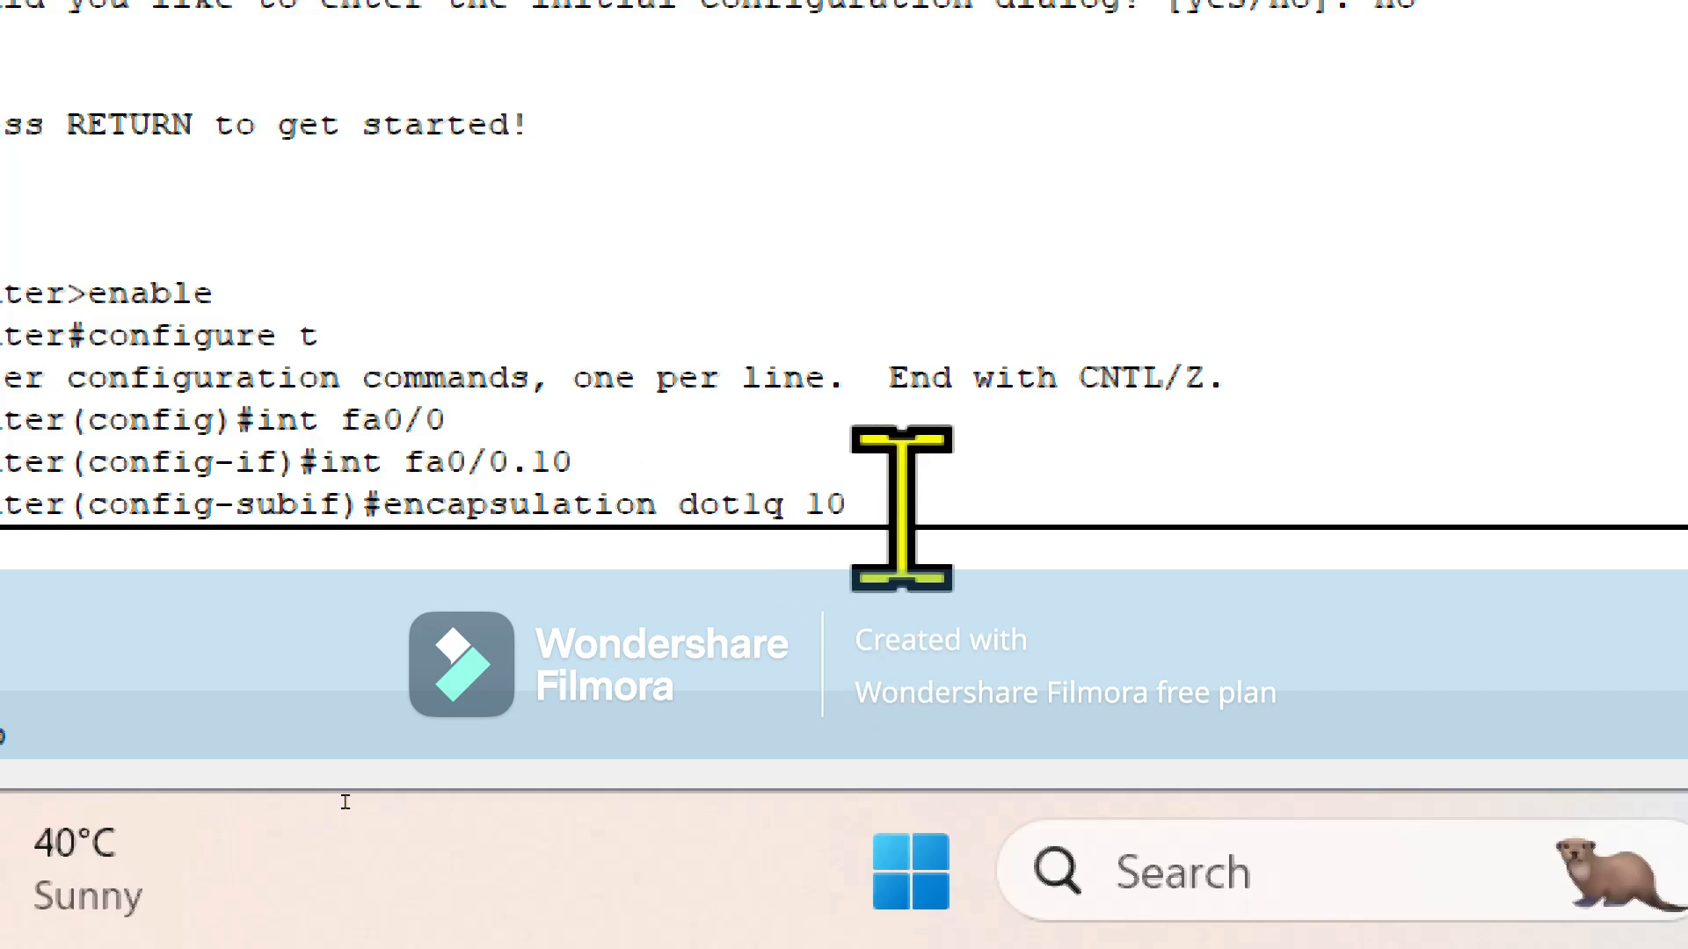
pyautogui.press('Return')
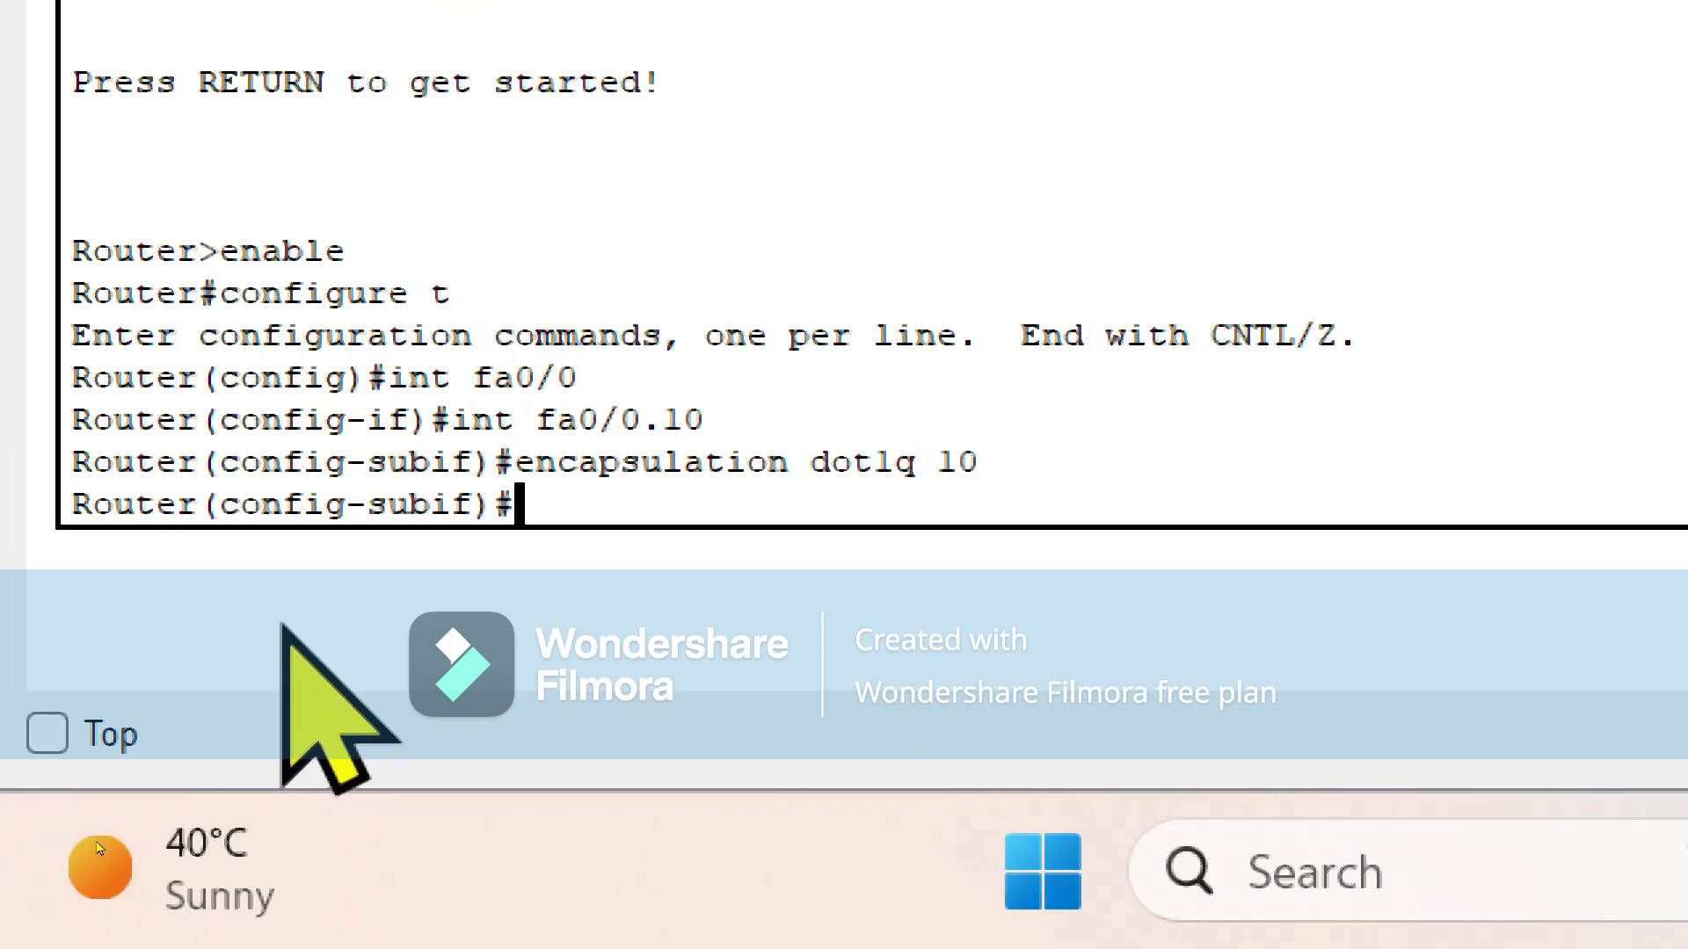
# Assign subinterface fa0/0.10 the address 192.168.1.1 with mask 255.255.255.0 using ip add.
pyautogui.write('i')
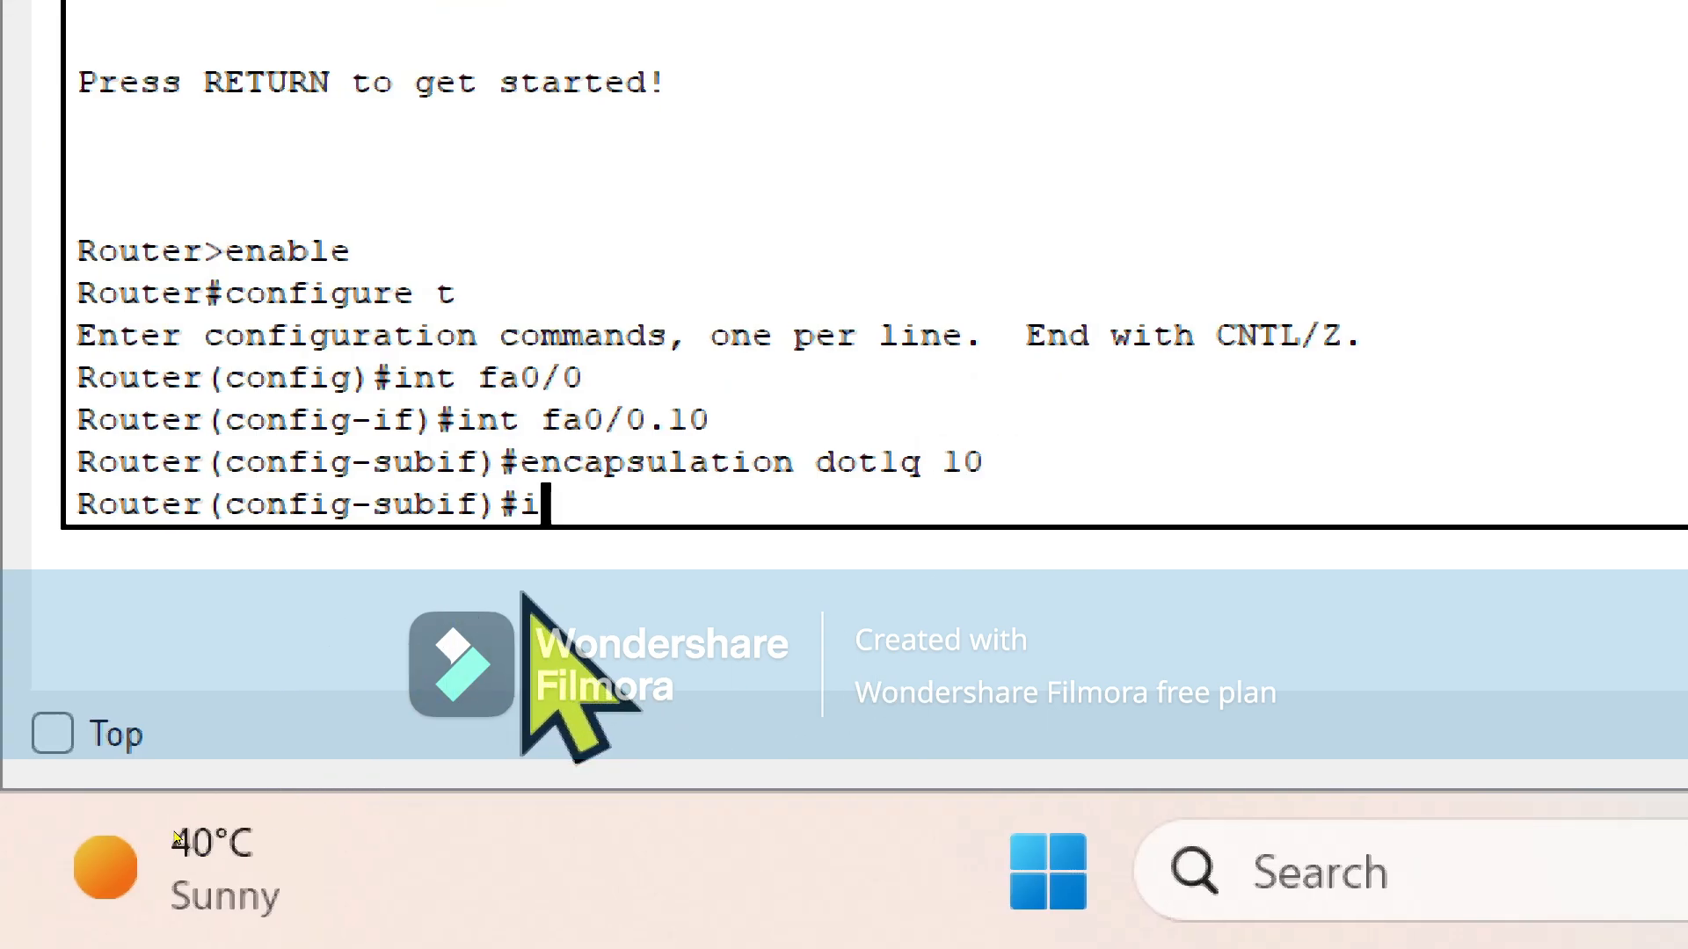
pyautogui.write('p add')
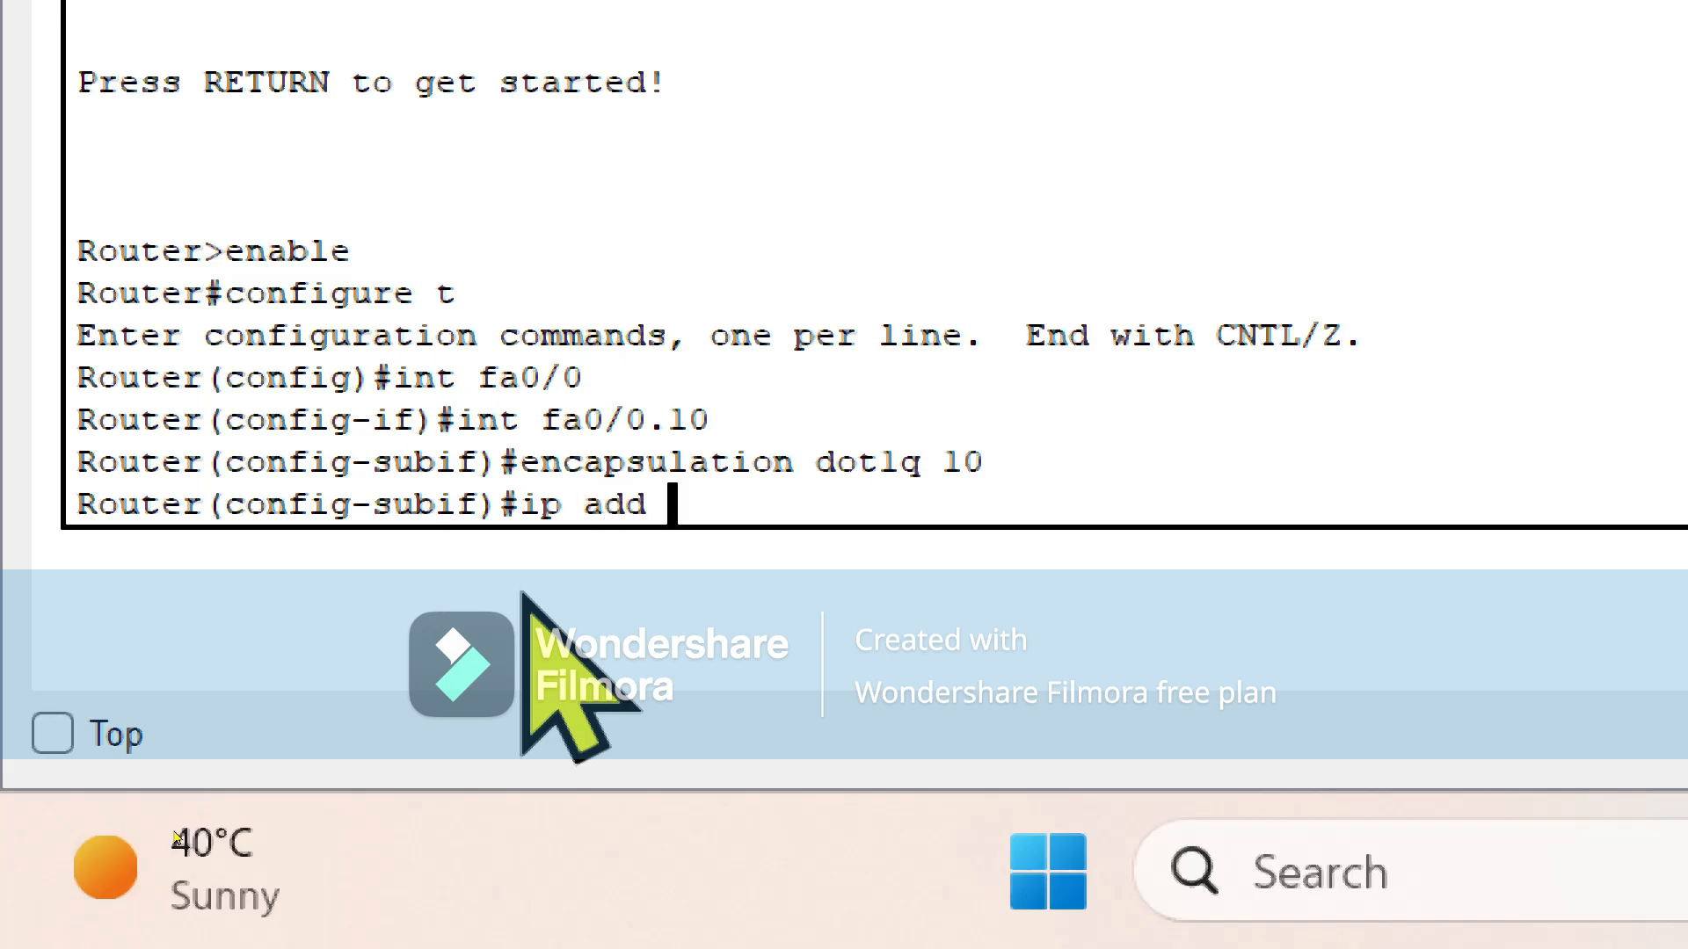
pyautogui.write(' 192.168.1.1')
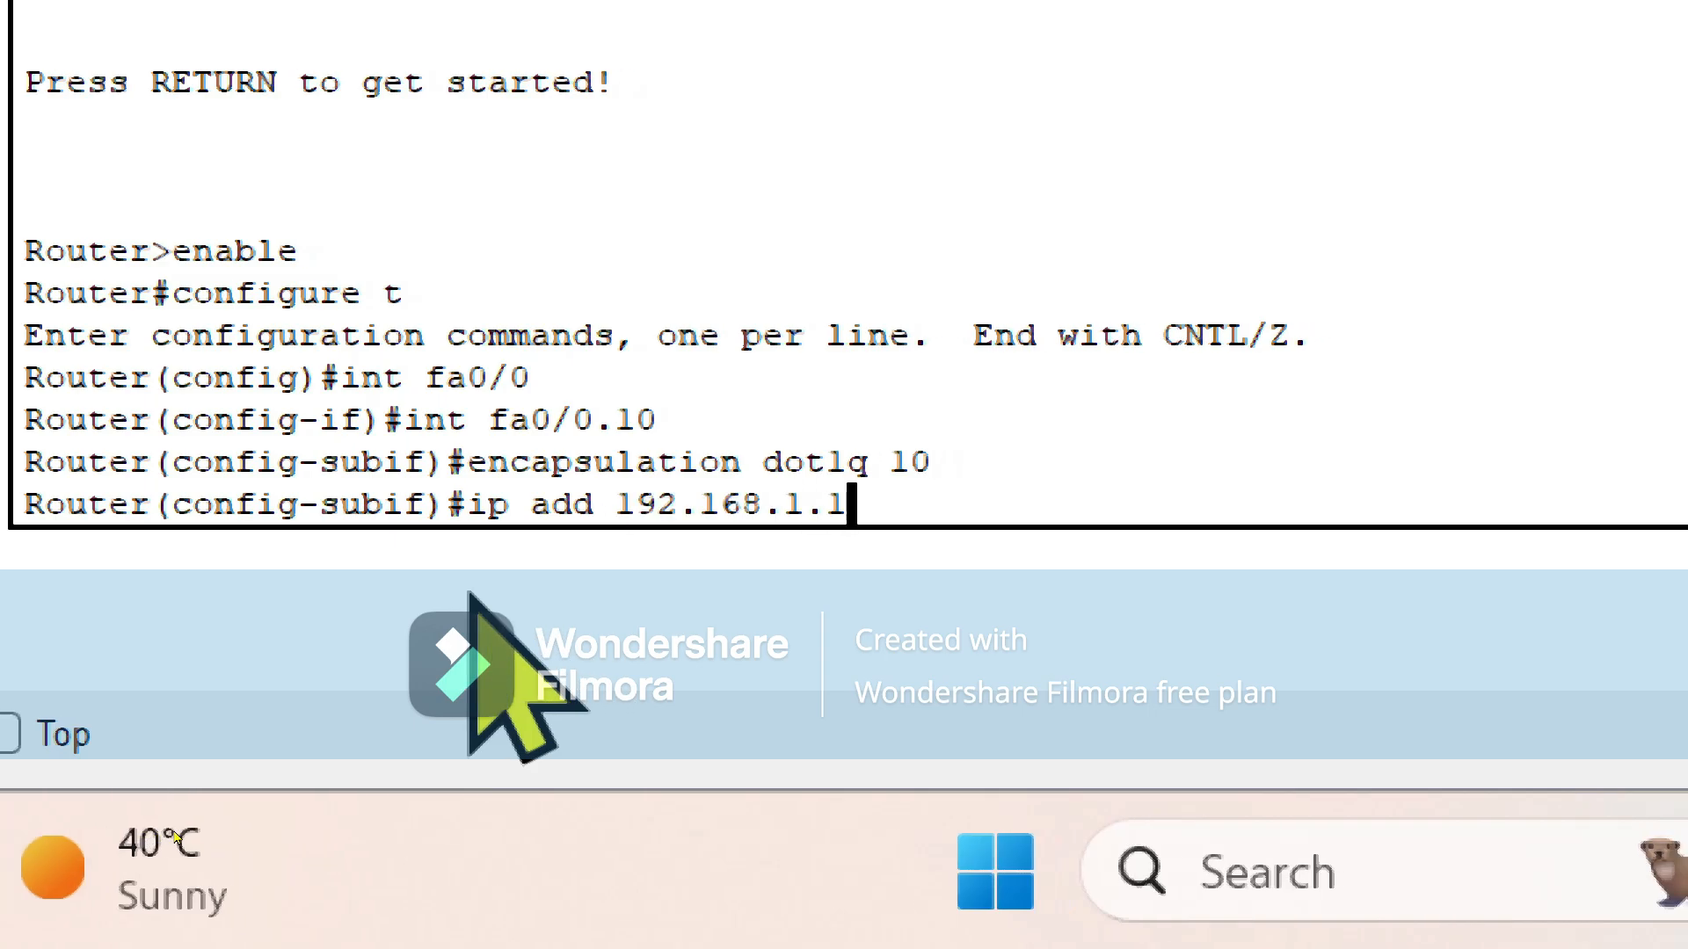
pyautogui.write(' 2')
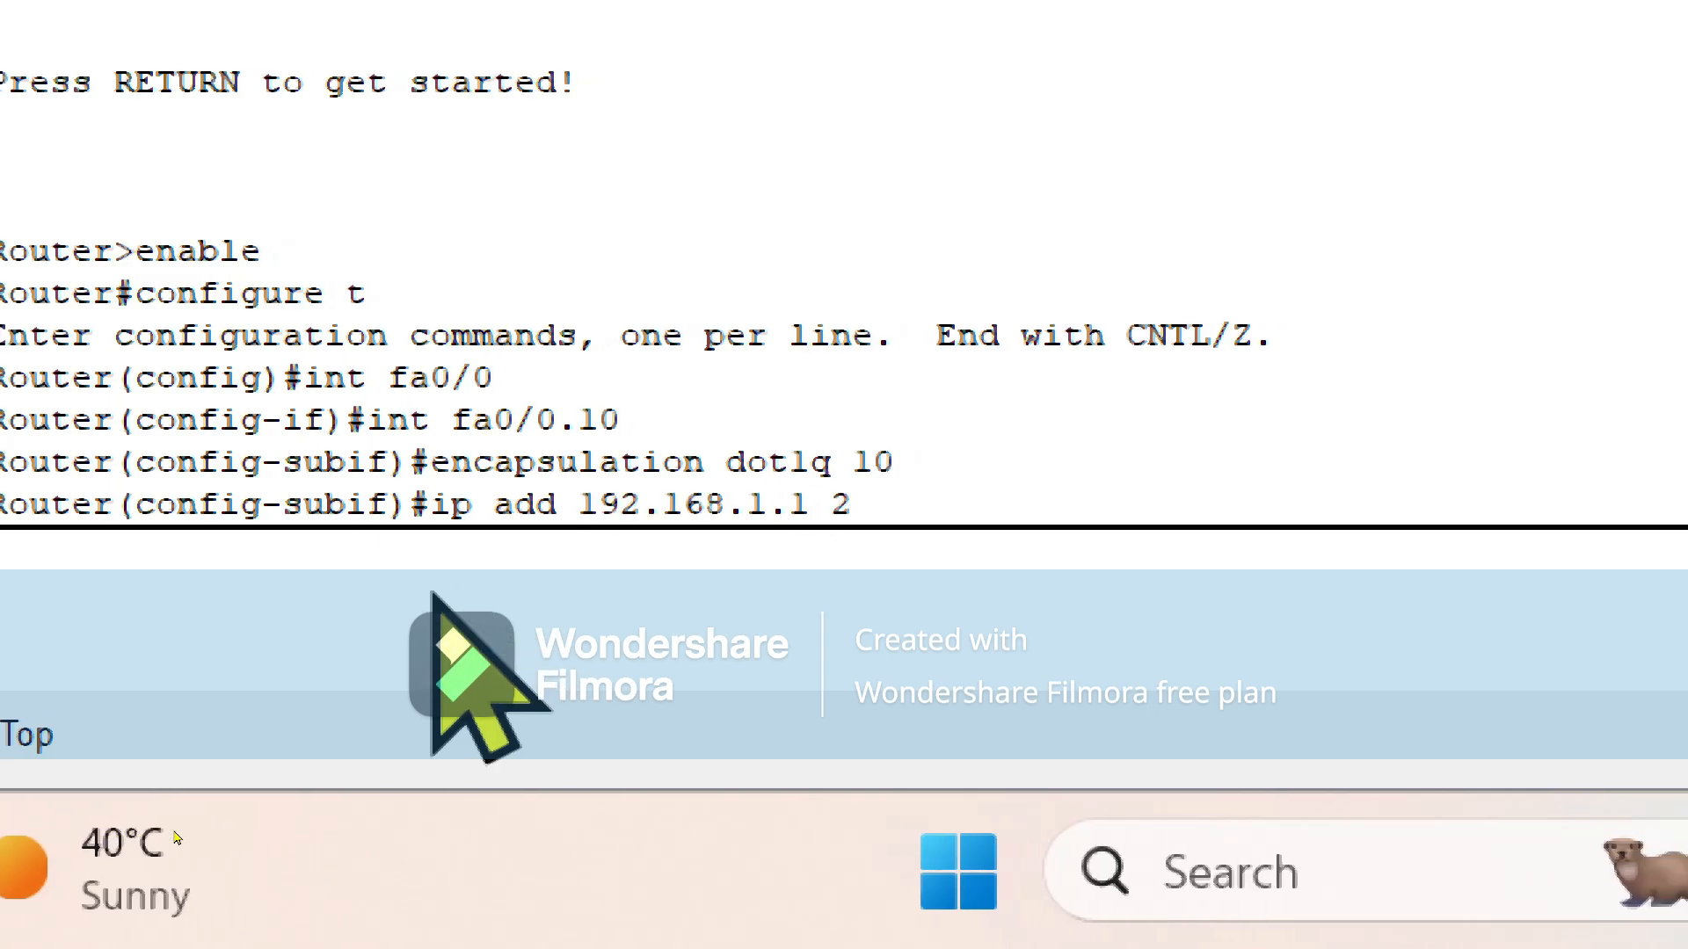
pyautogui.write('55.2')
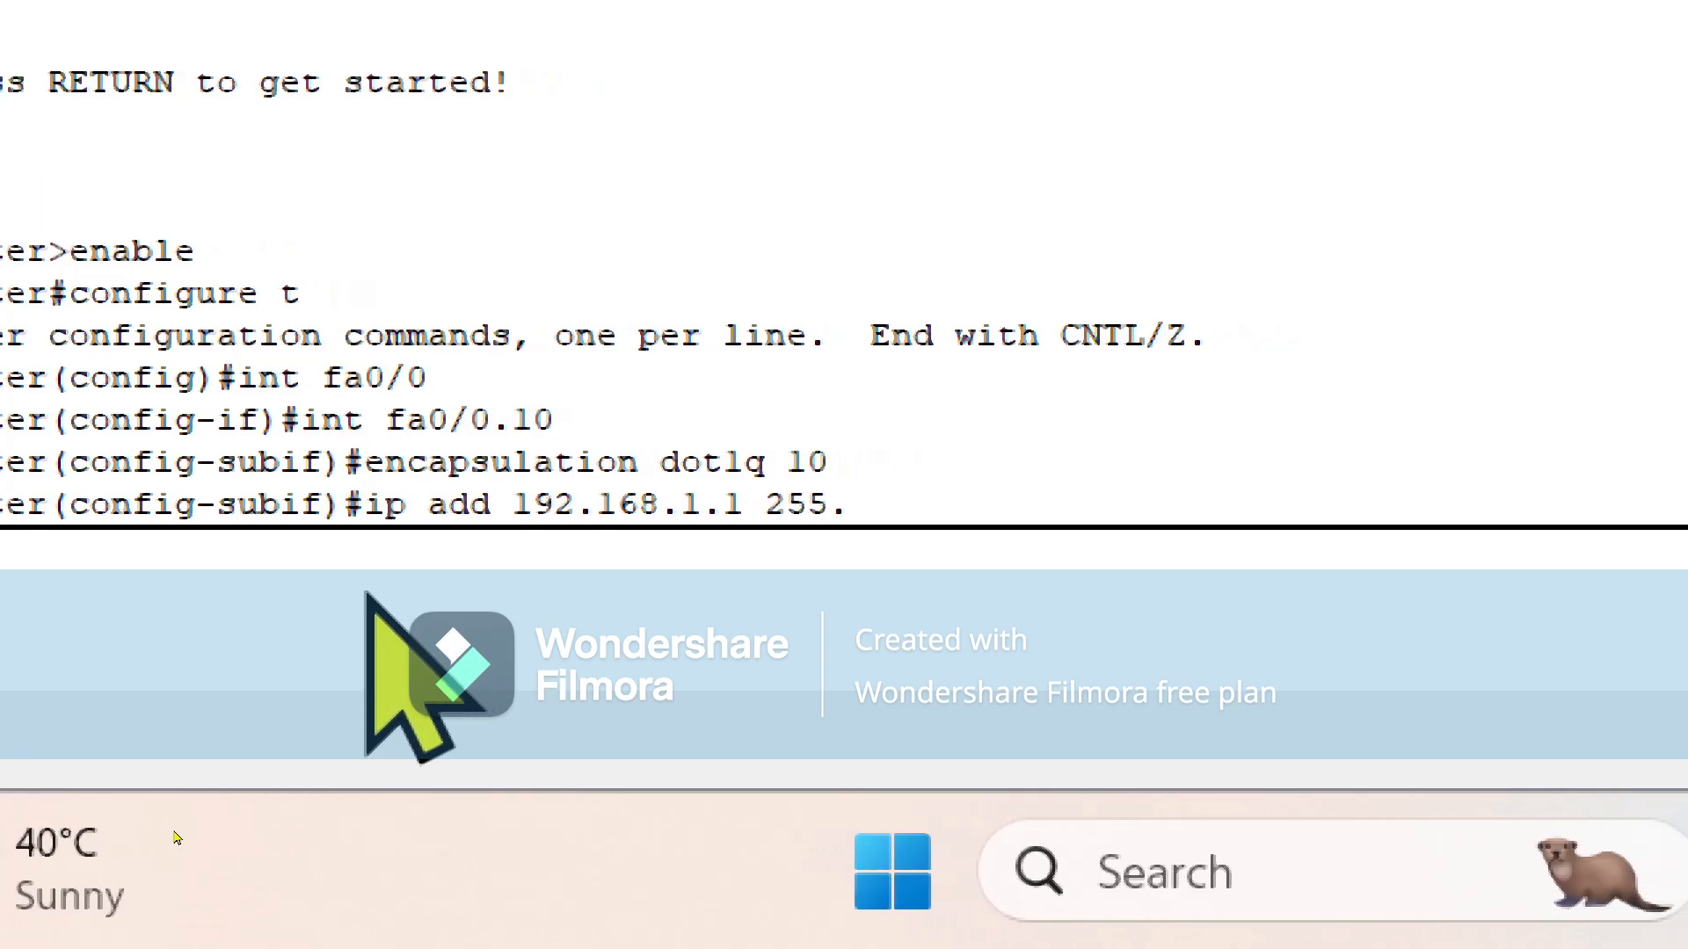
pyautogui.write('55.255.')
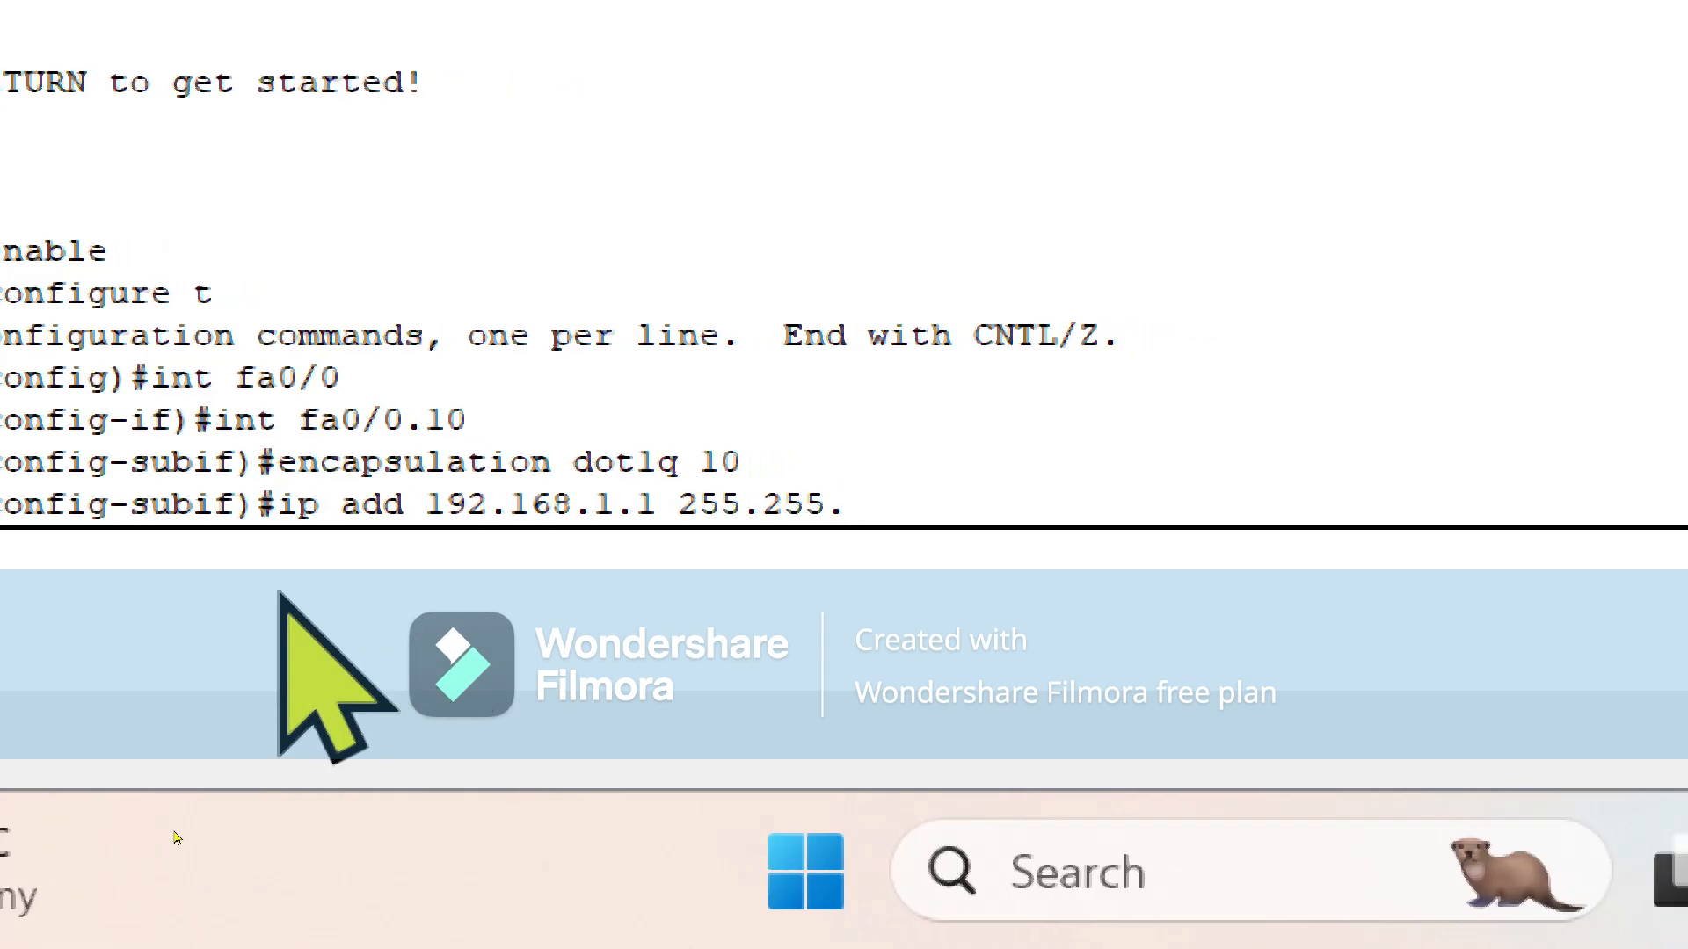
pyautogui.write('0')
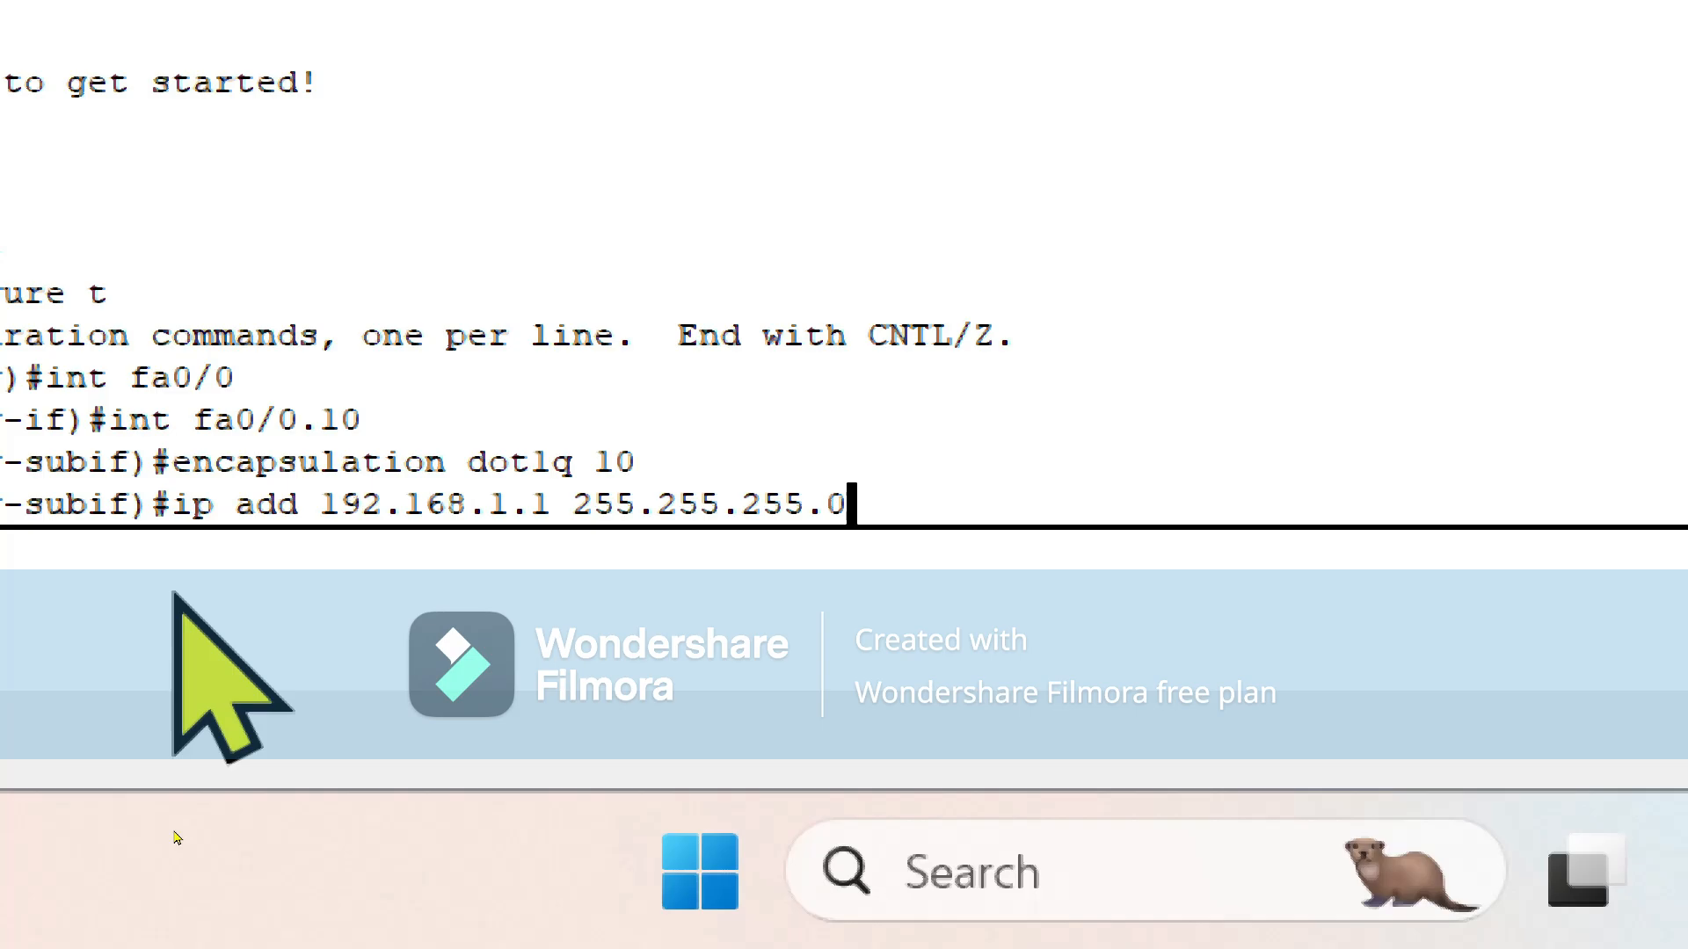
pyautogui.press('Return')
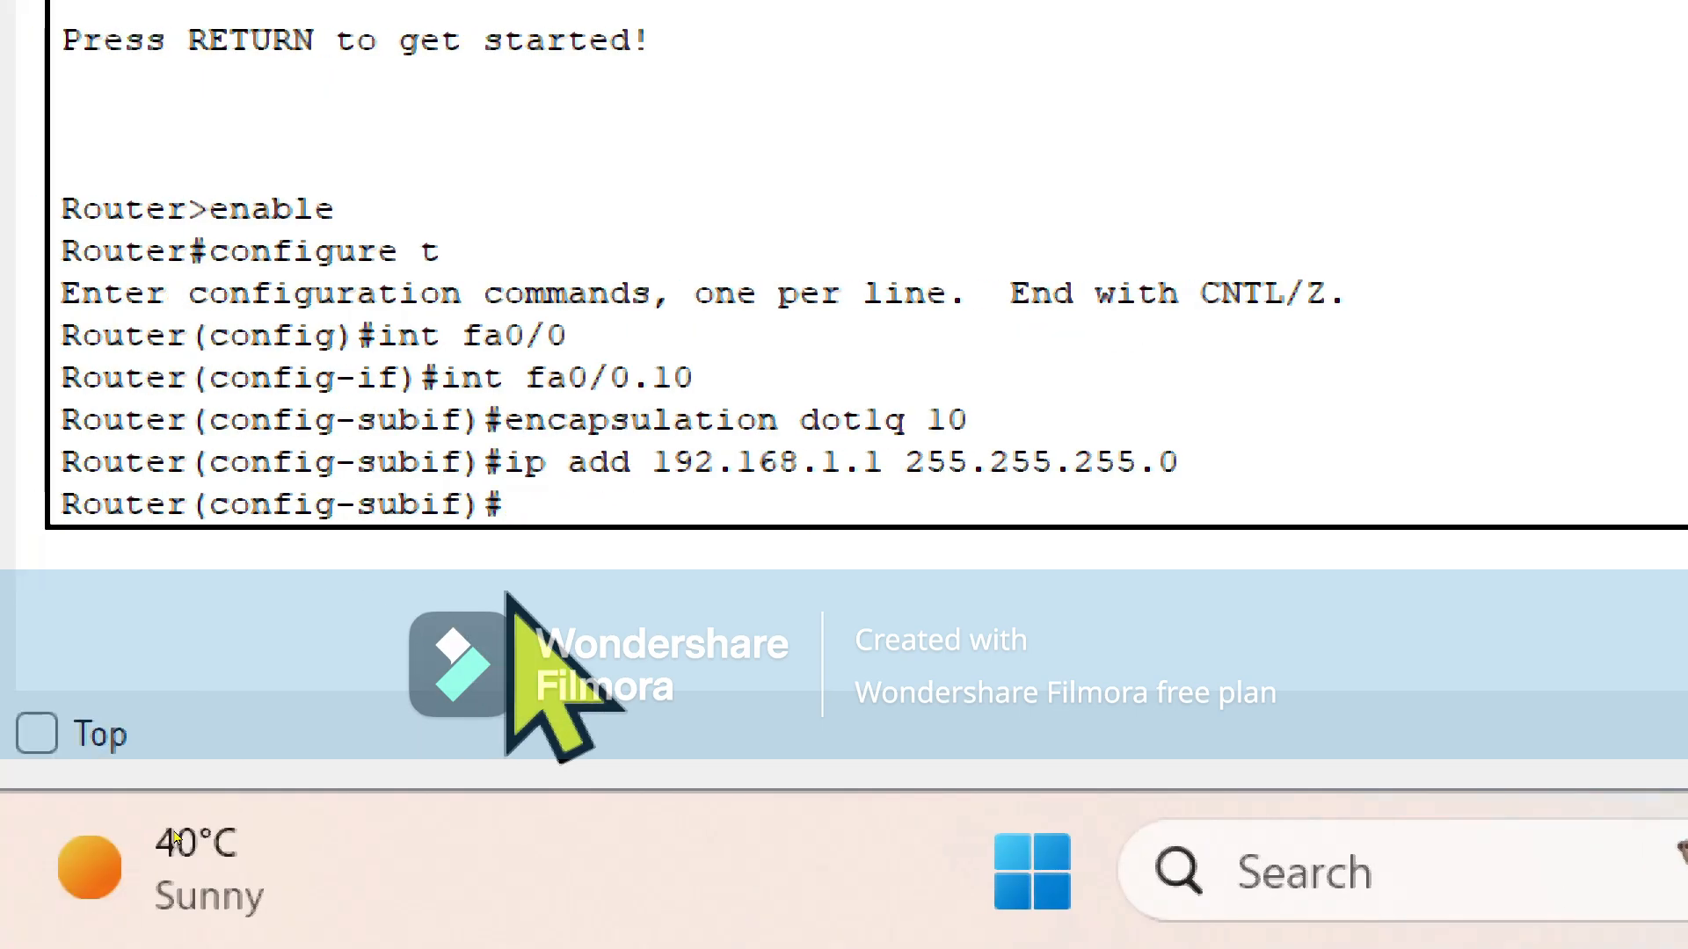
# Enter subinterface fa0/0.20 on Router0 and set its VLAN tagging with encapsulation dot1q 20.
pyautogui.write('int')
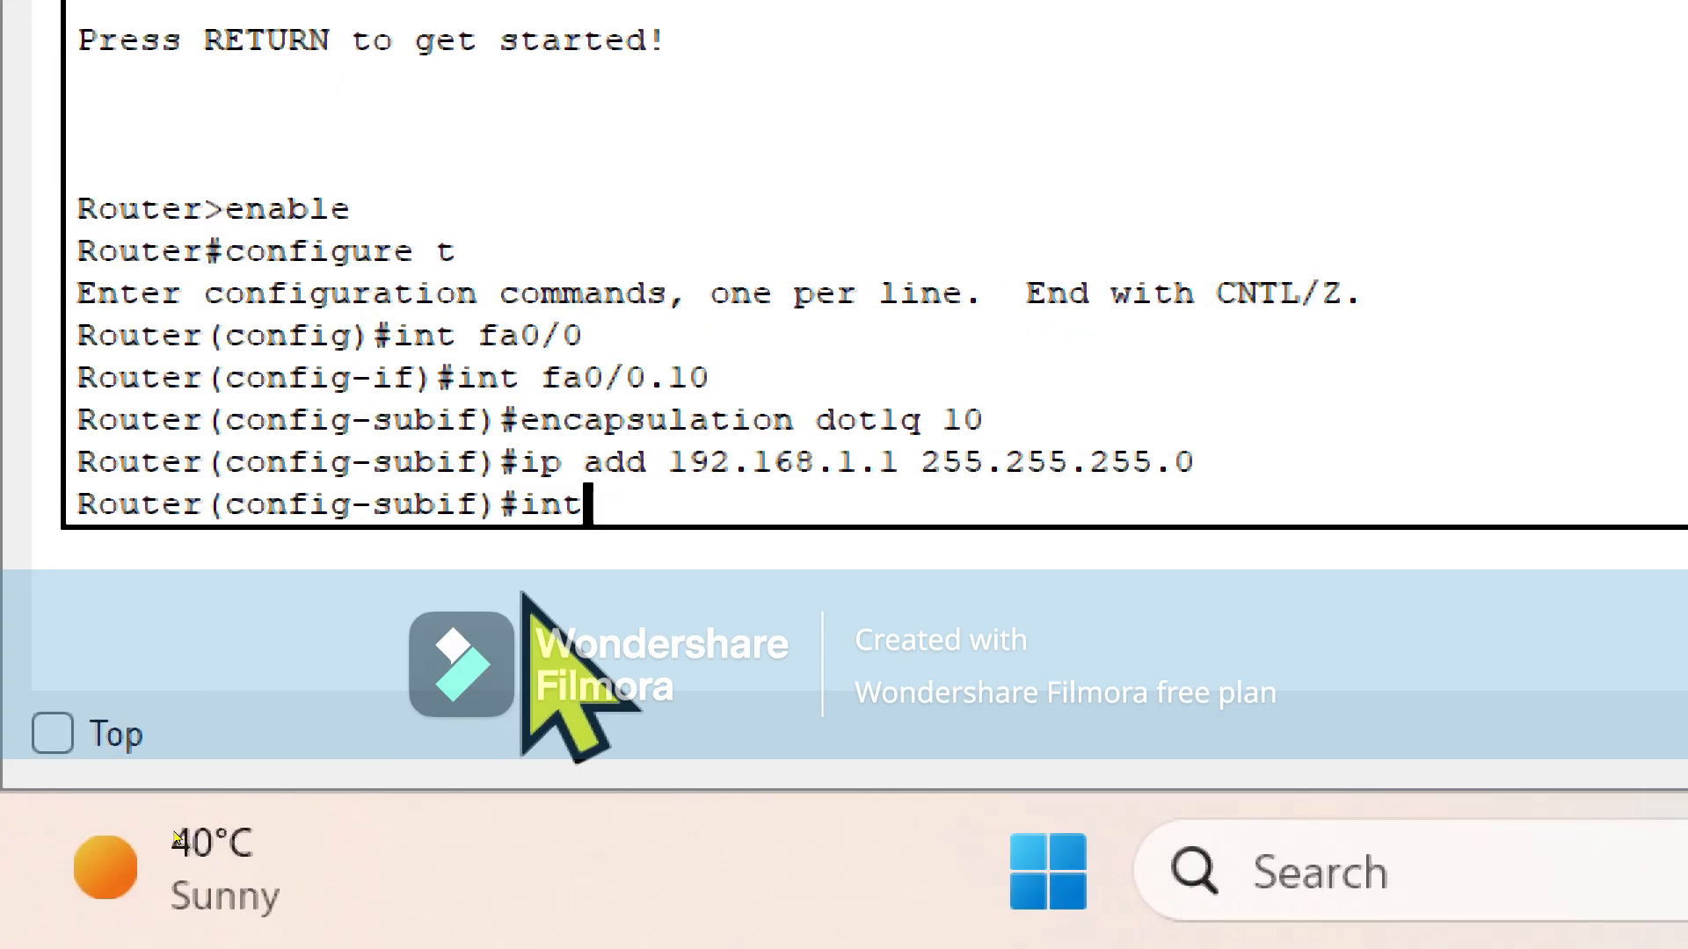
pyautogui.write(' fa0/0')
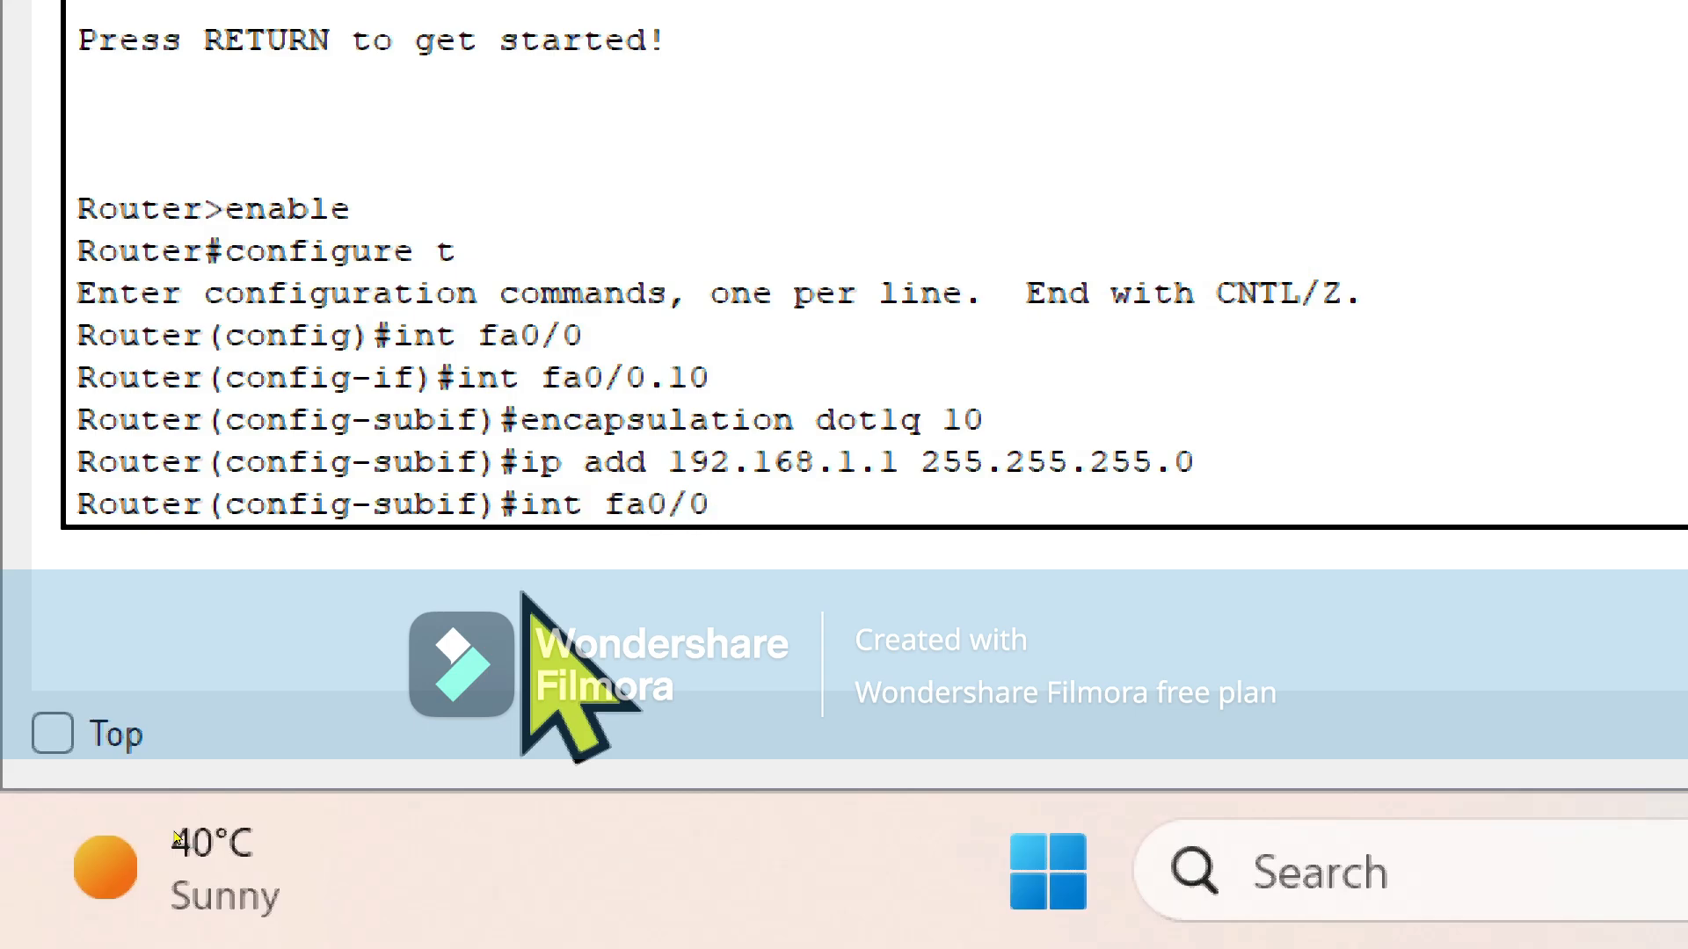
pyautogui.write('.20')
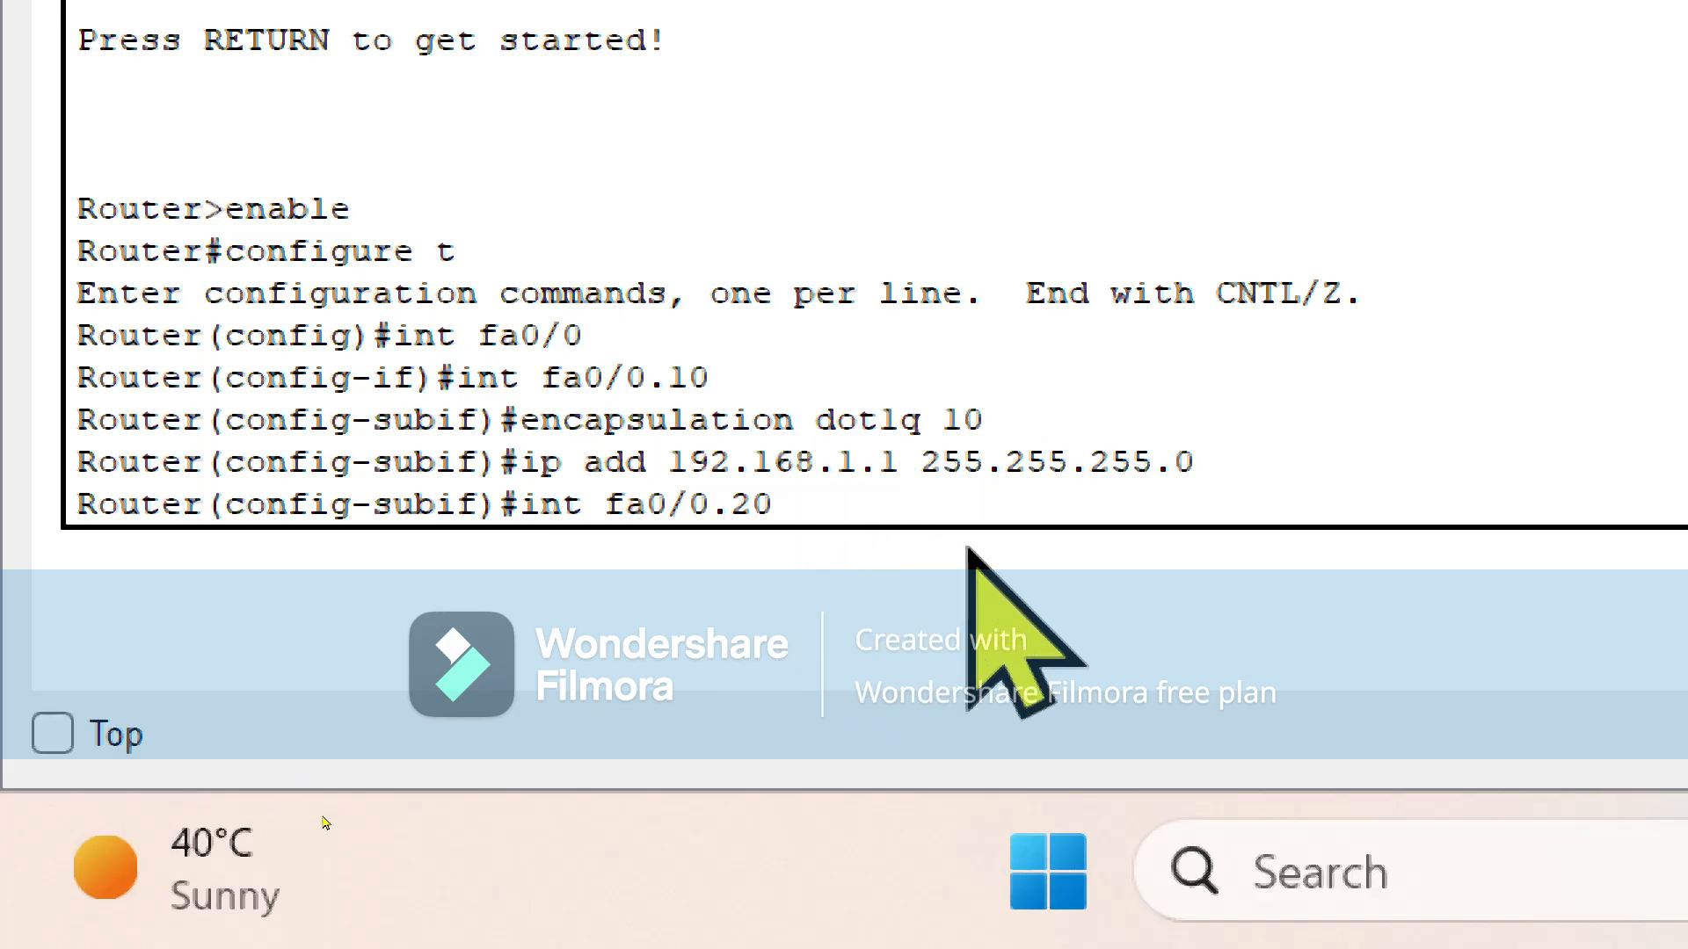
pyautogui.press('Return')
pyautogui.write('enca')
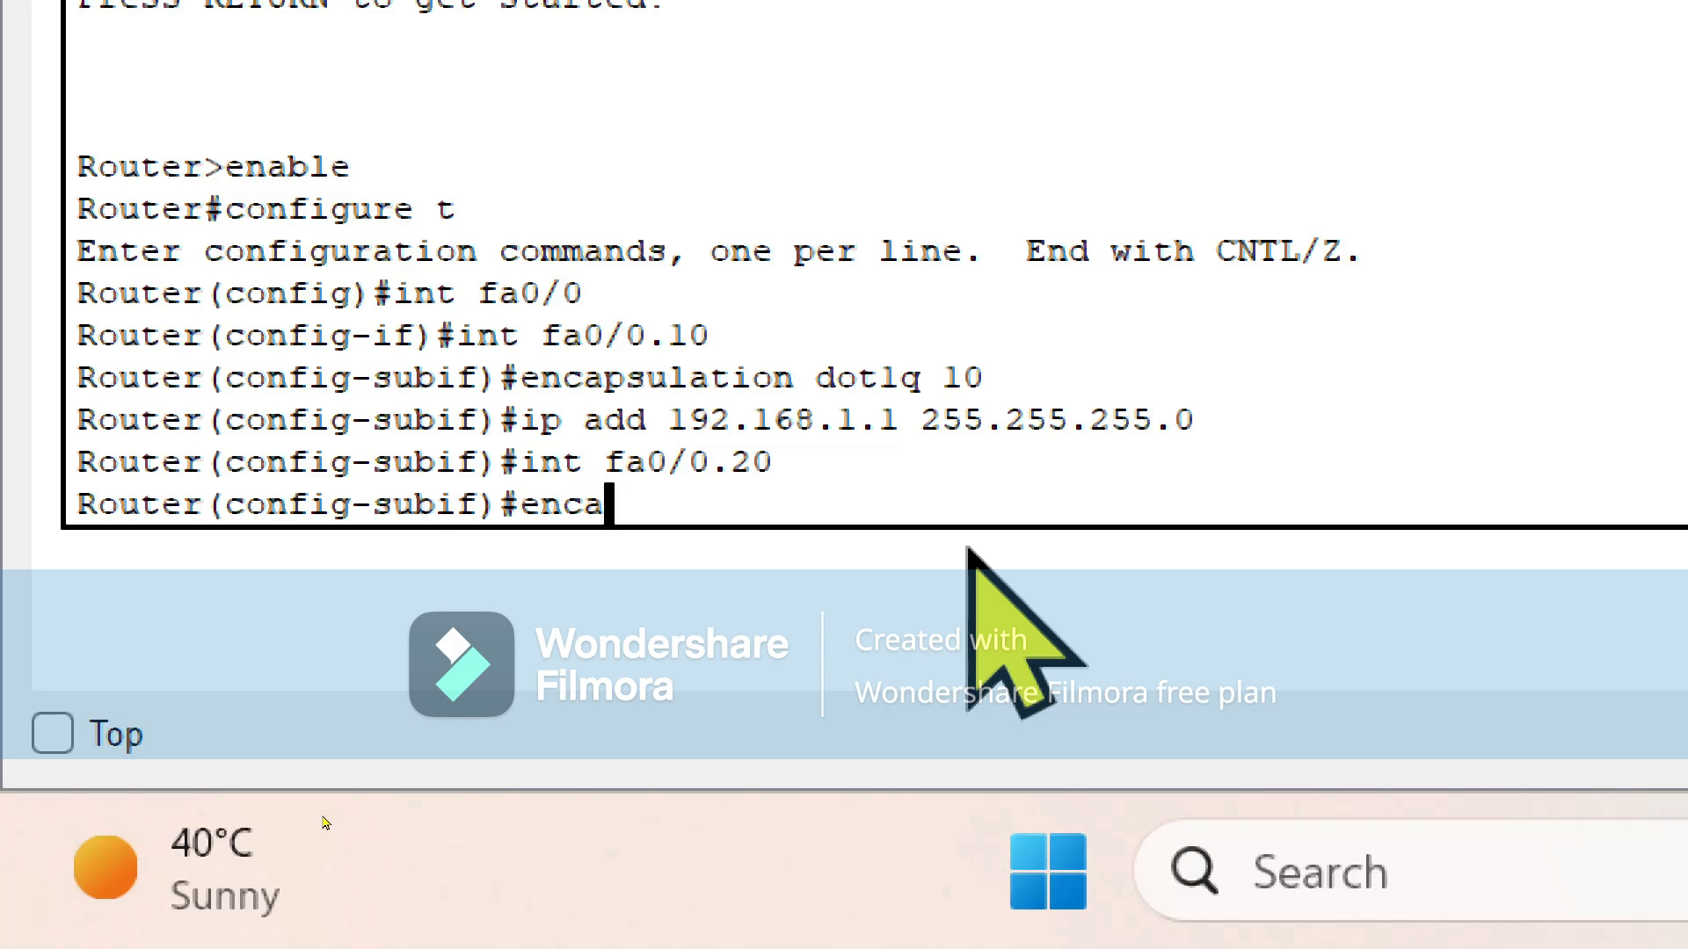
pyautogui.write('psulation dotl')
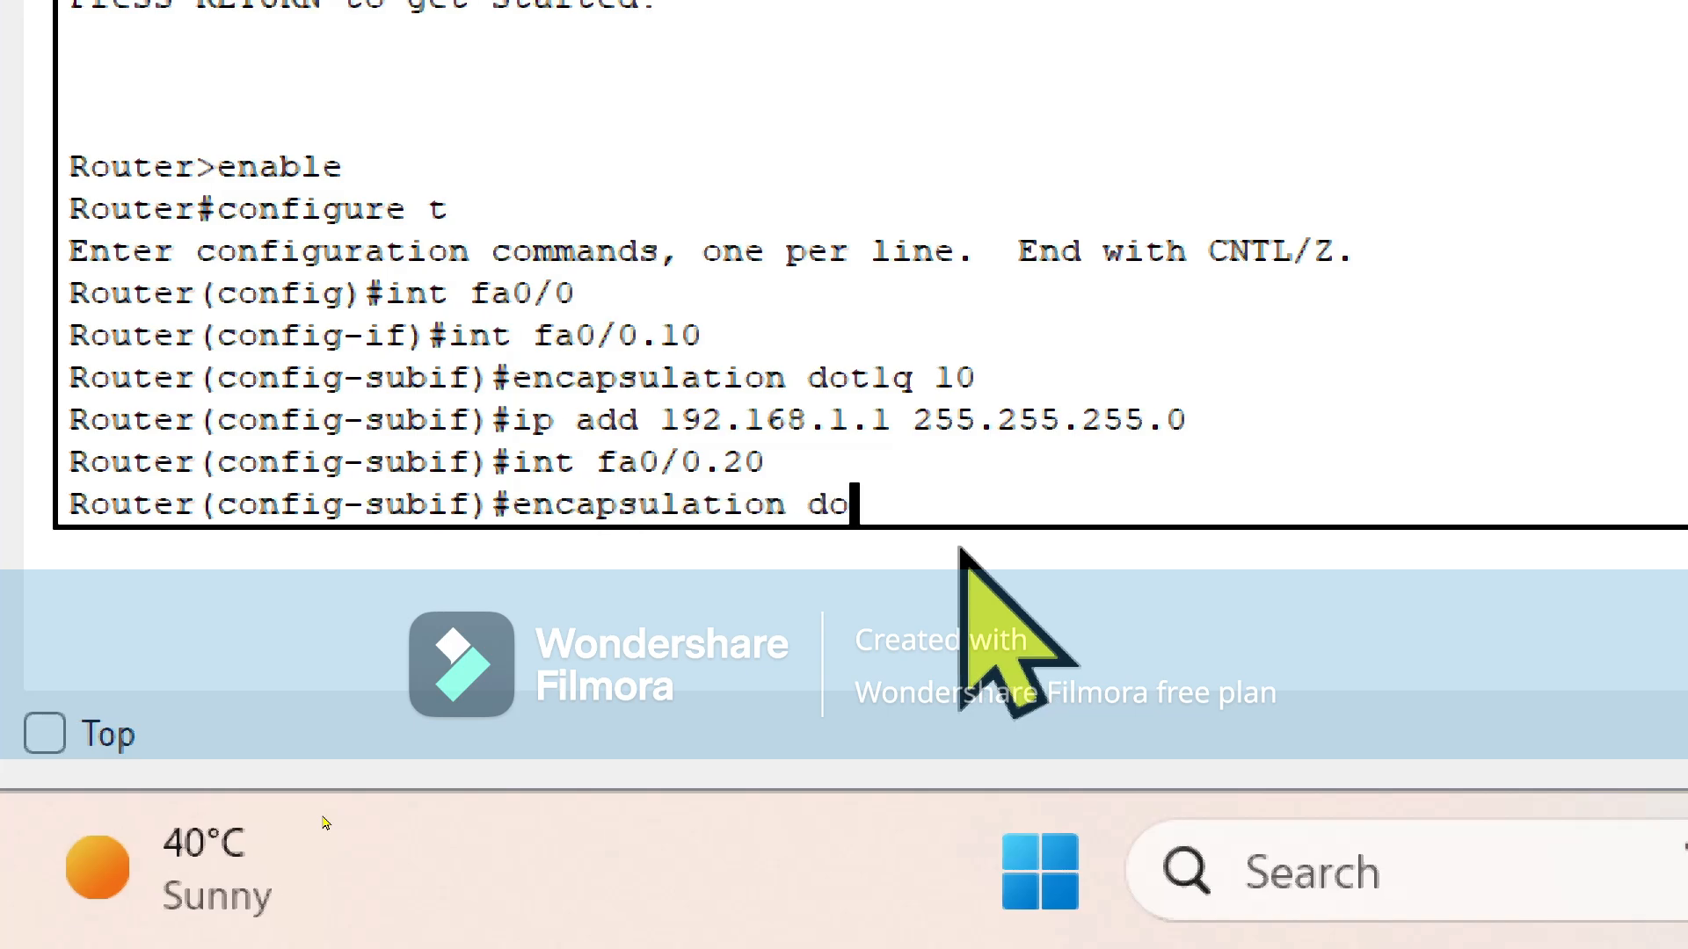
pyautogui.write('q ')
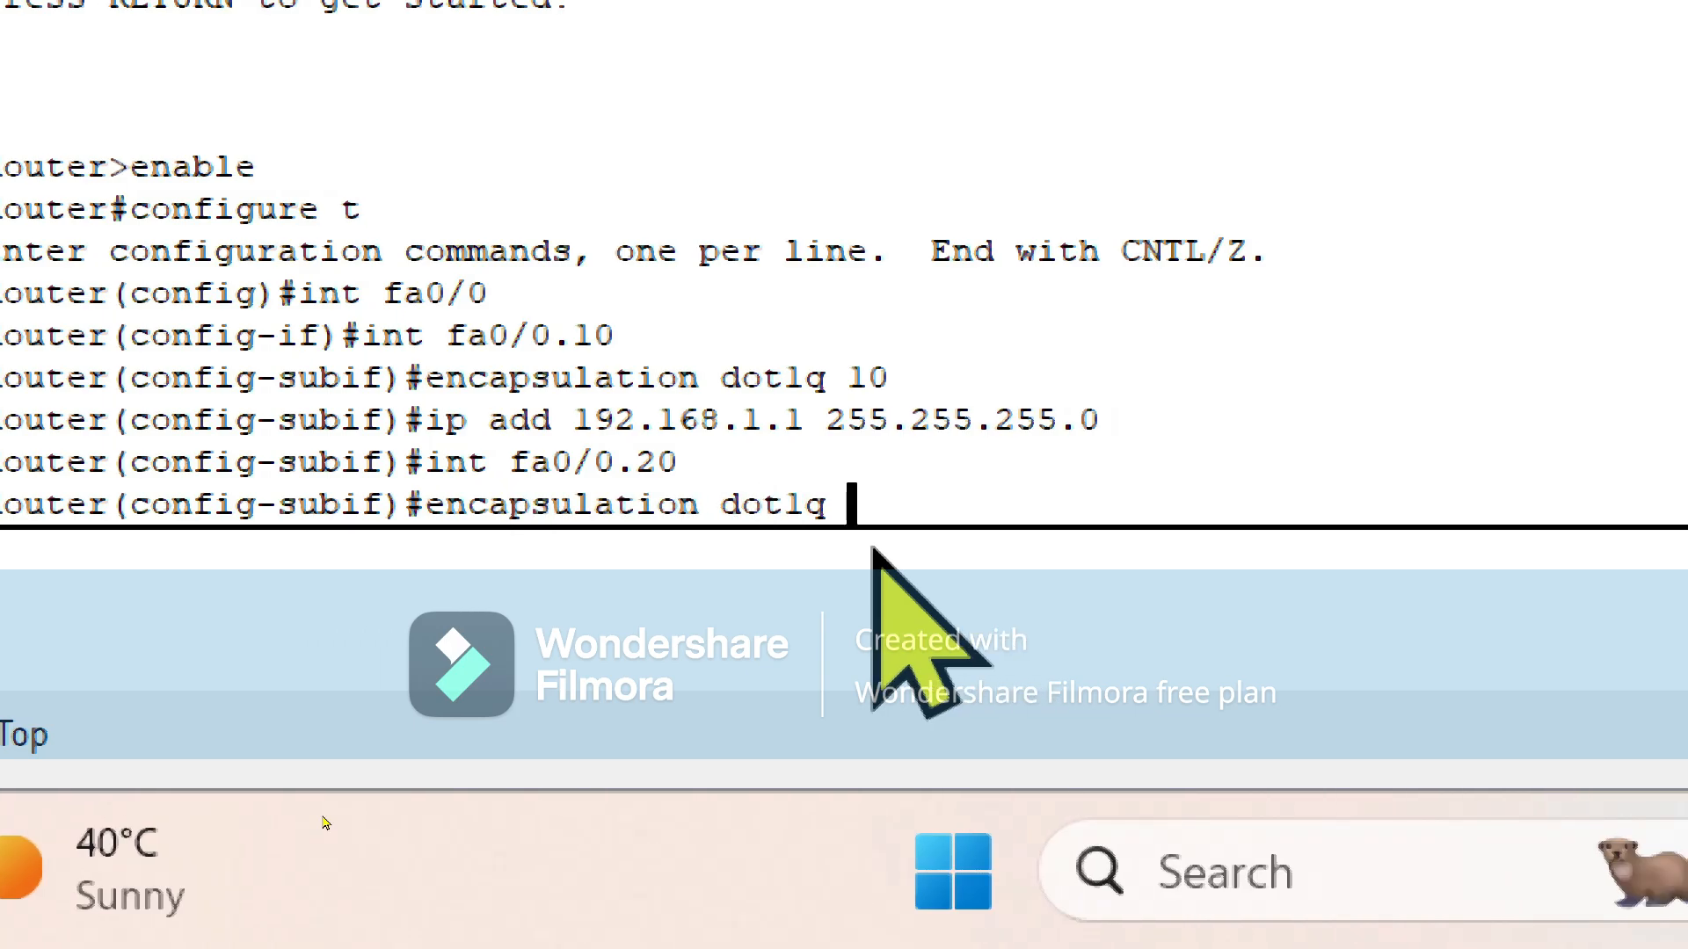
pyautogui.write('20')
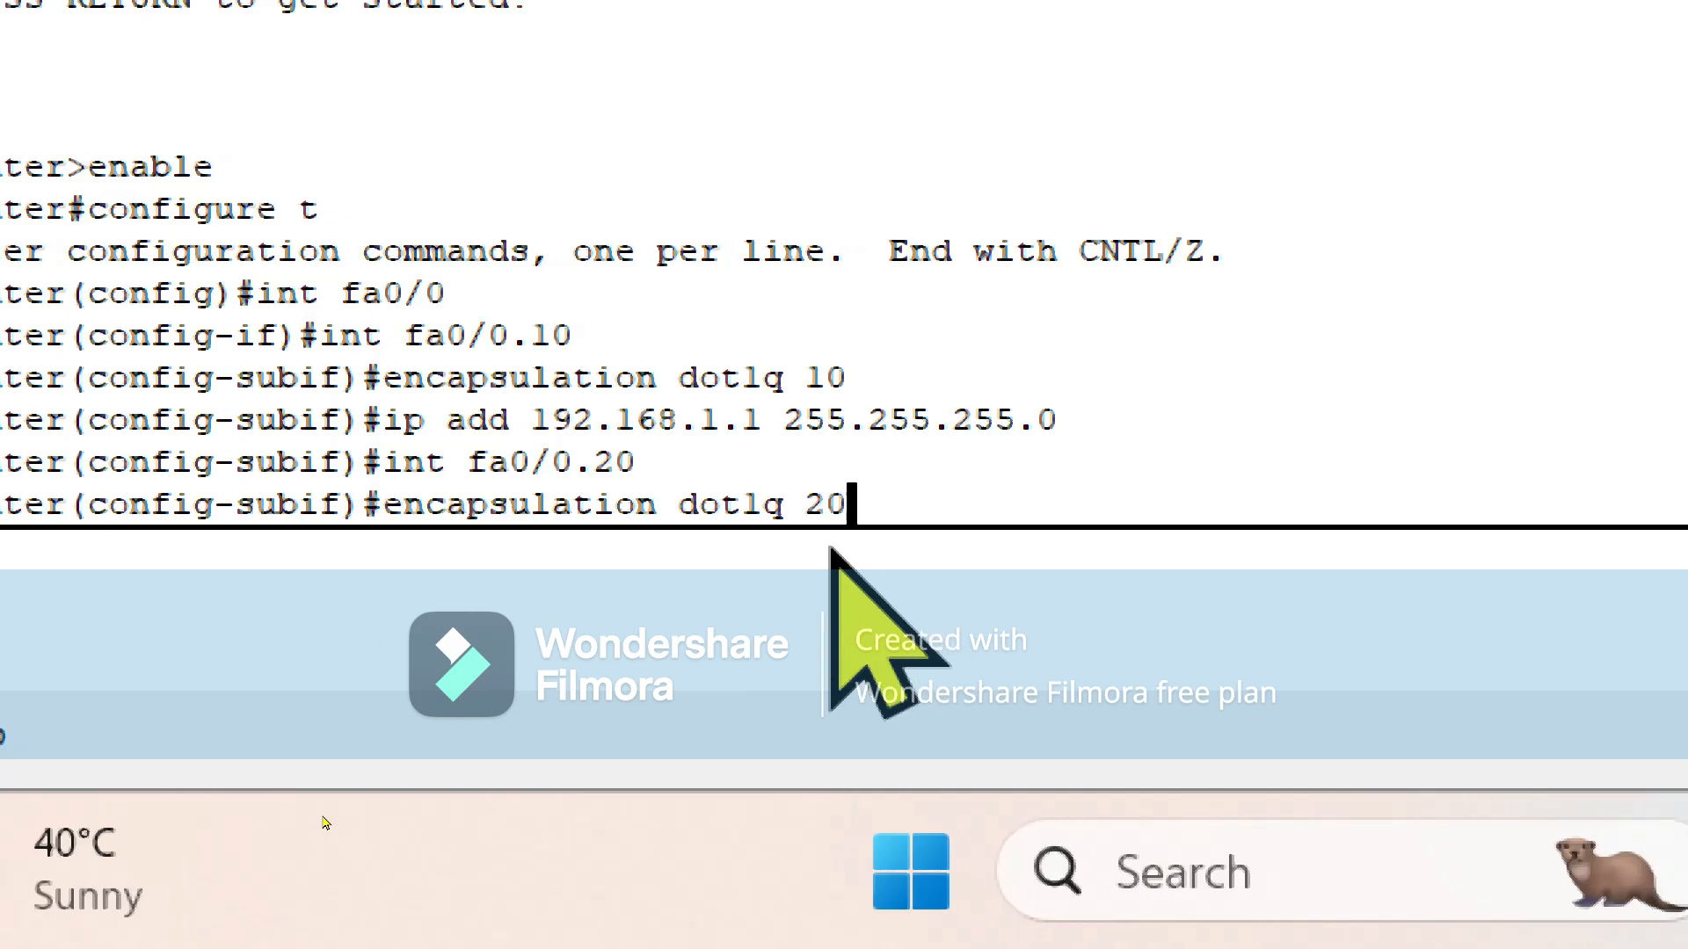
pyautogui.press('Return')
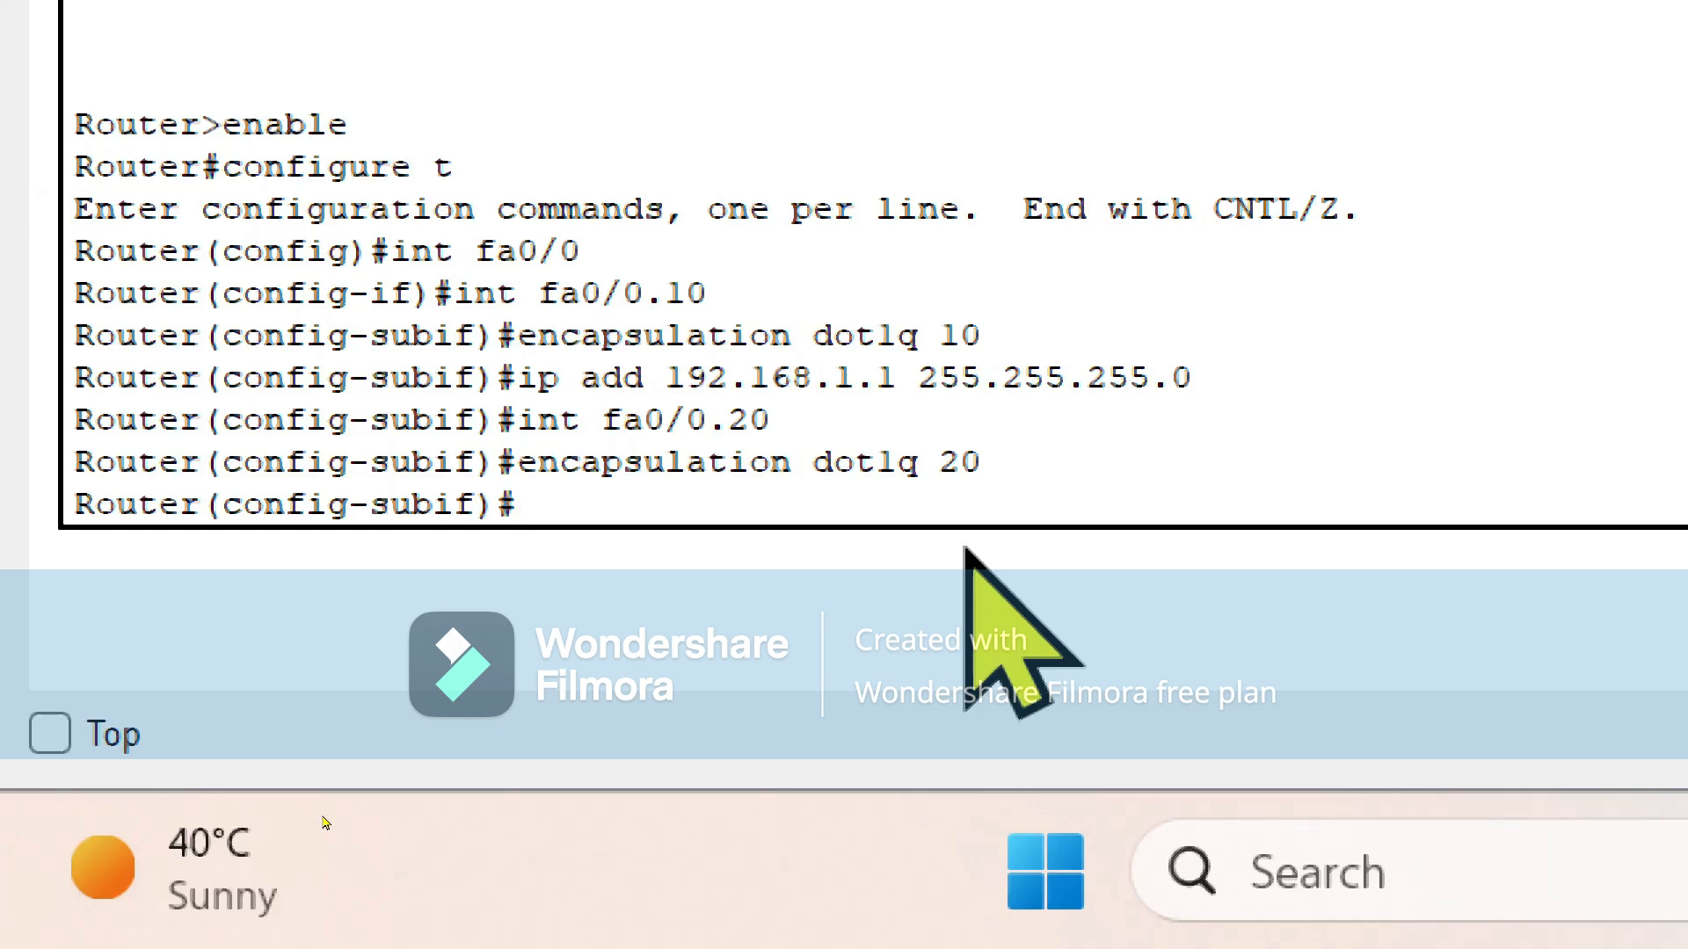
# Assign subinterface fa0/0.20 the address 192.168.2.2 with mask 255.255.255.0 using ip add, and close the router window.
pyautogui.write('i')
pyautogui.write('p')
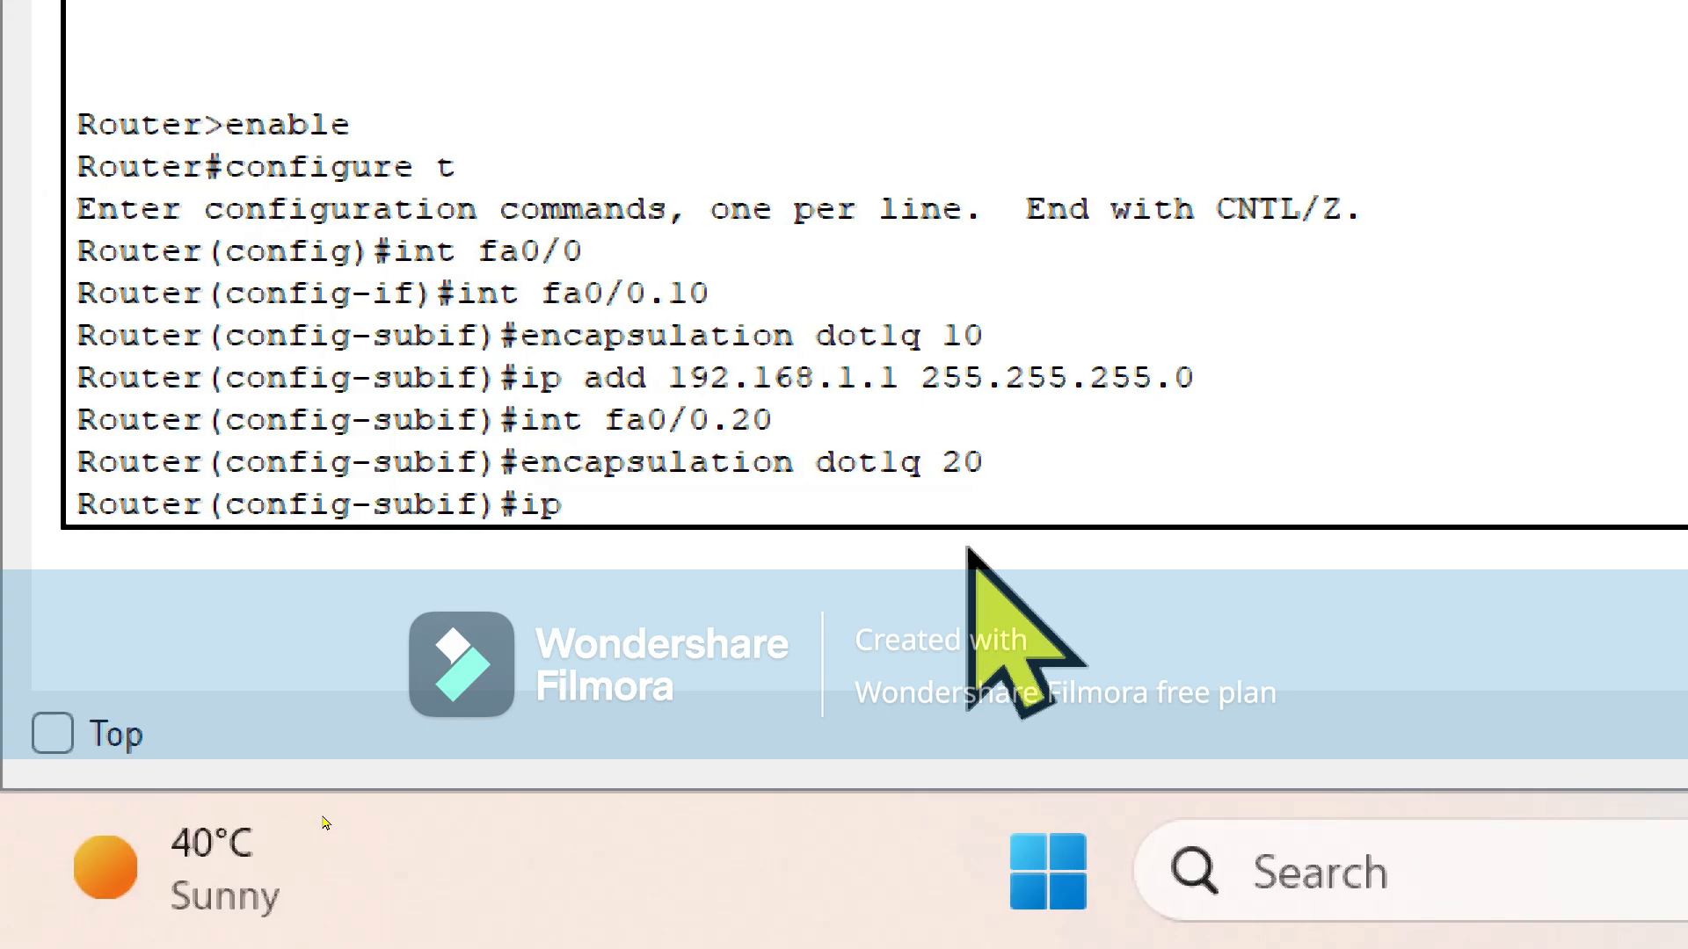
pyautogui.write(' add 192')
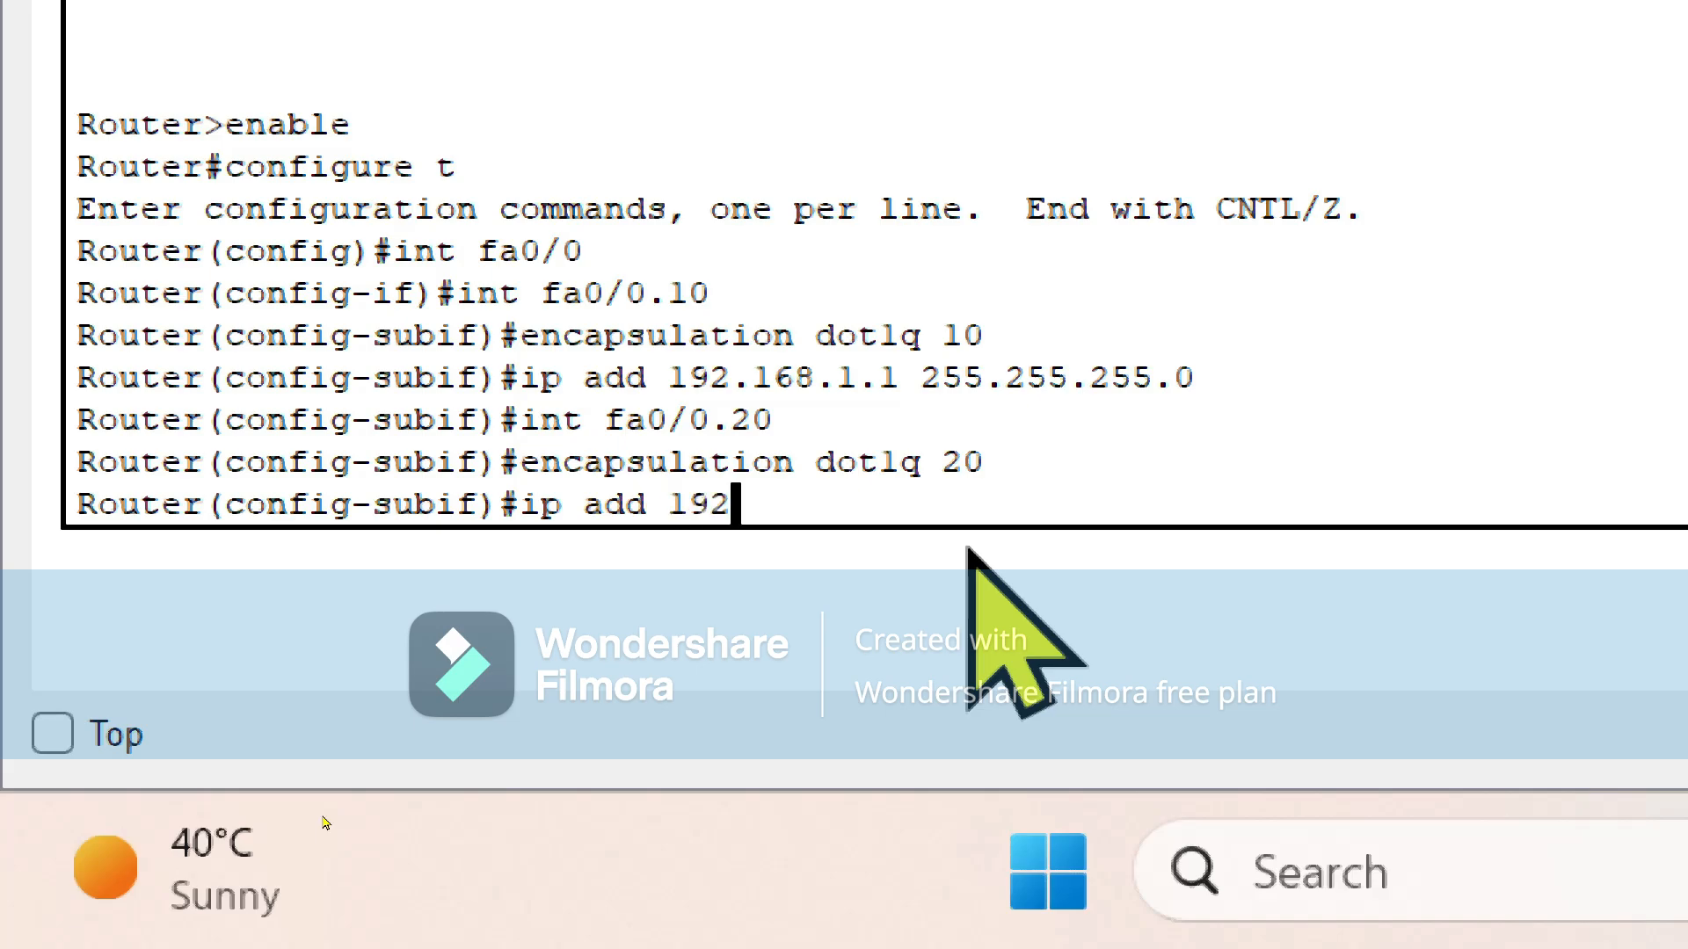
pyautogui.write('.168')
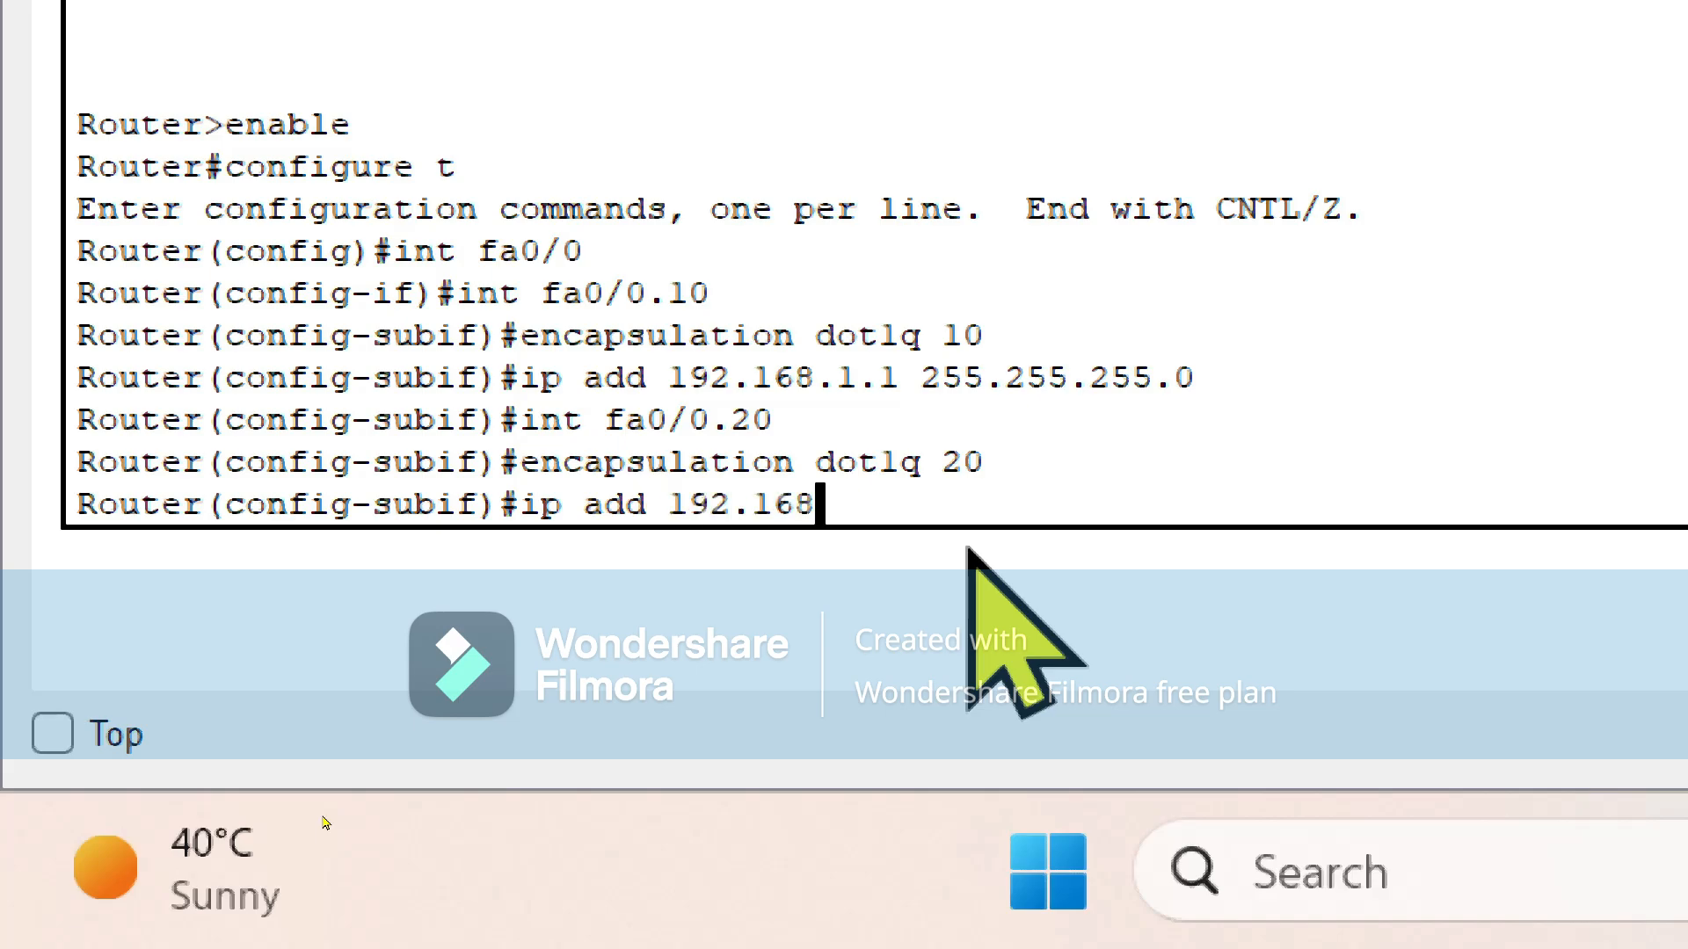
pyautogui.write('.2.2')
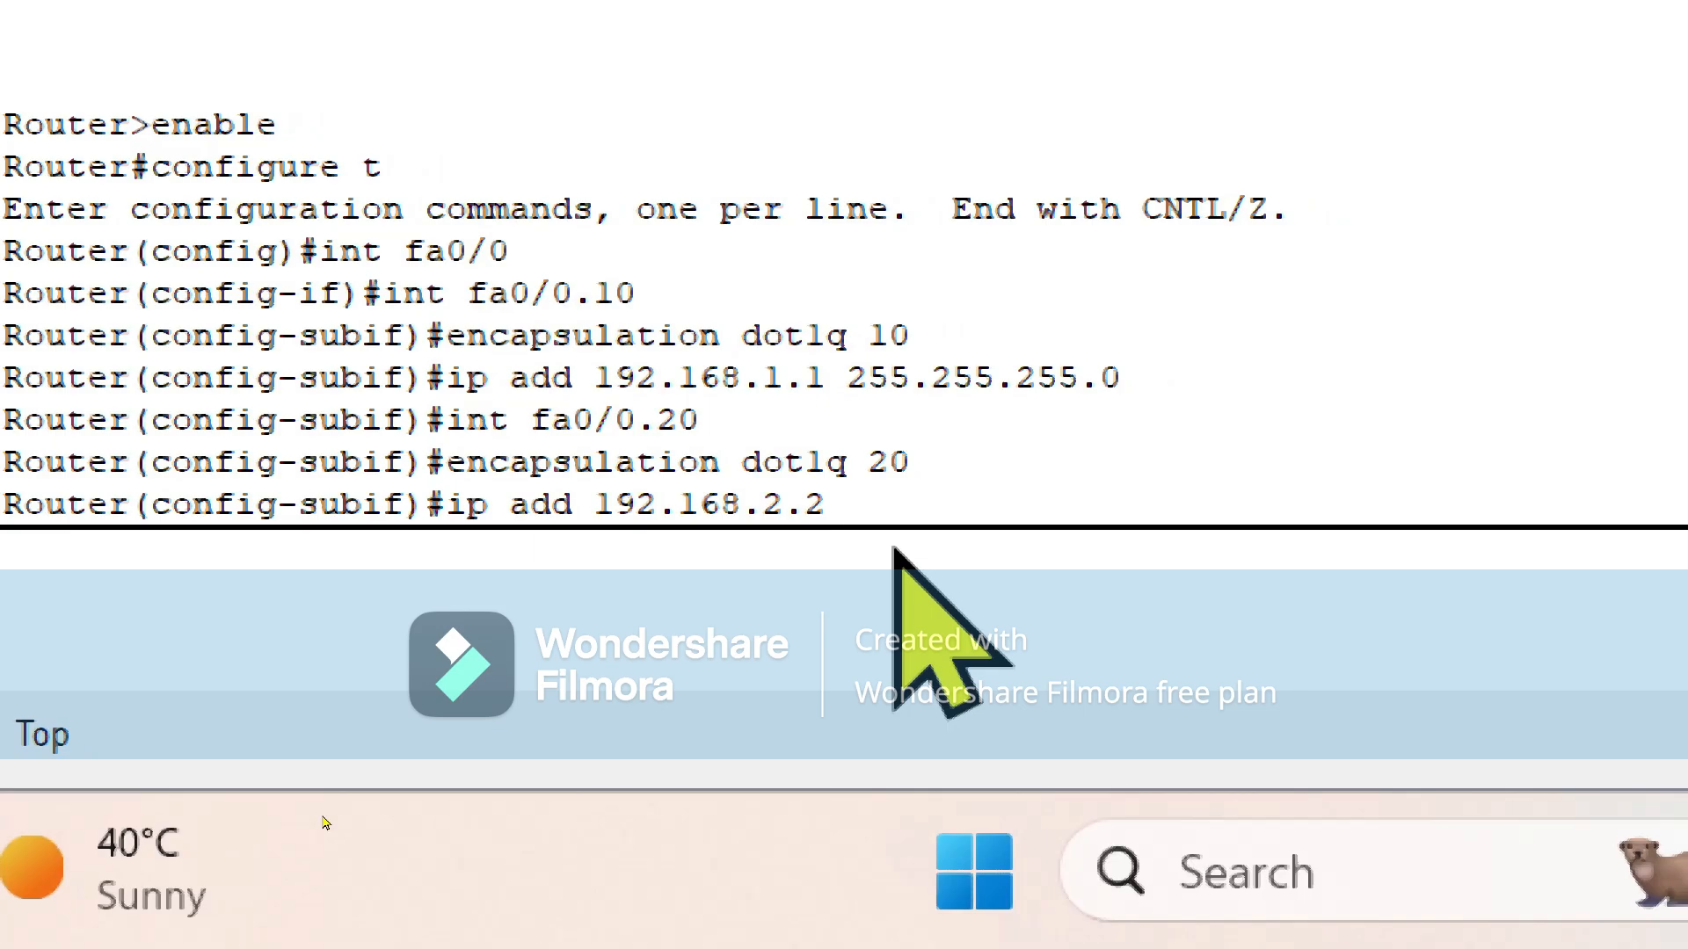
pyautogui.write(' 2')
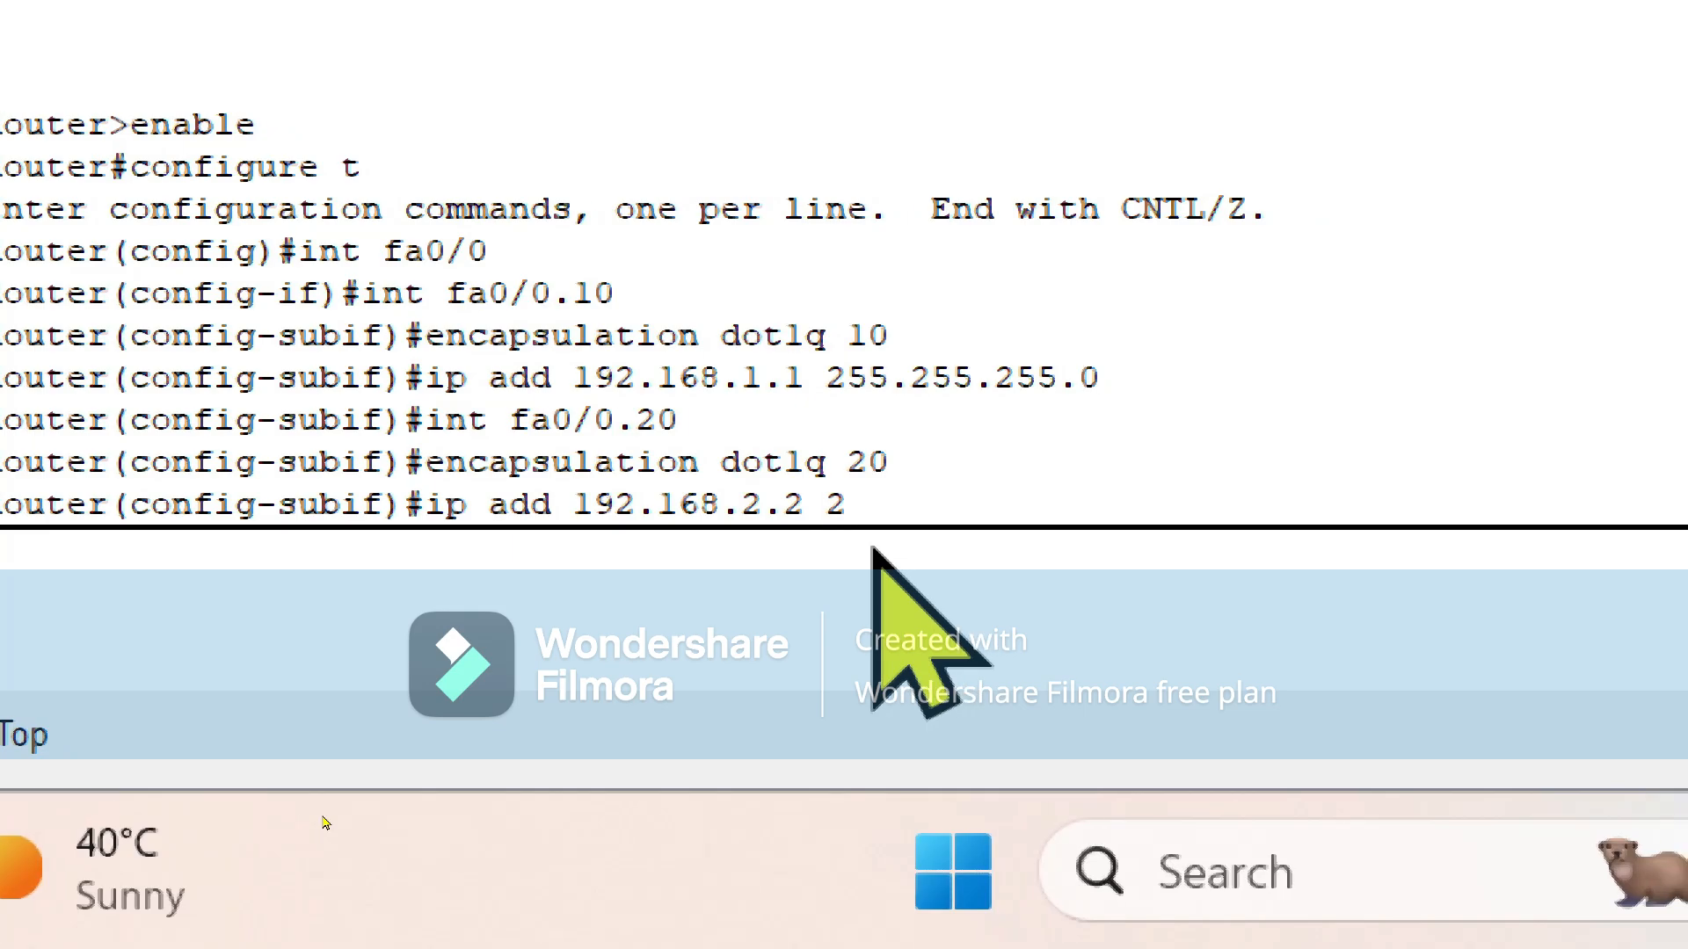
pyautogui.write('55.255')
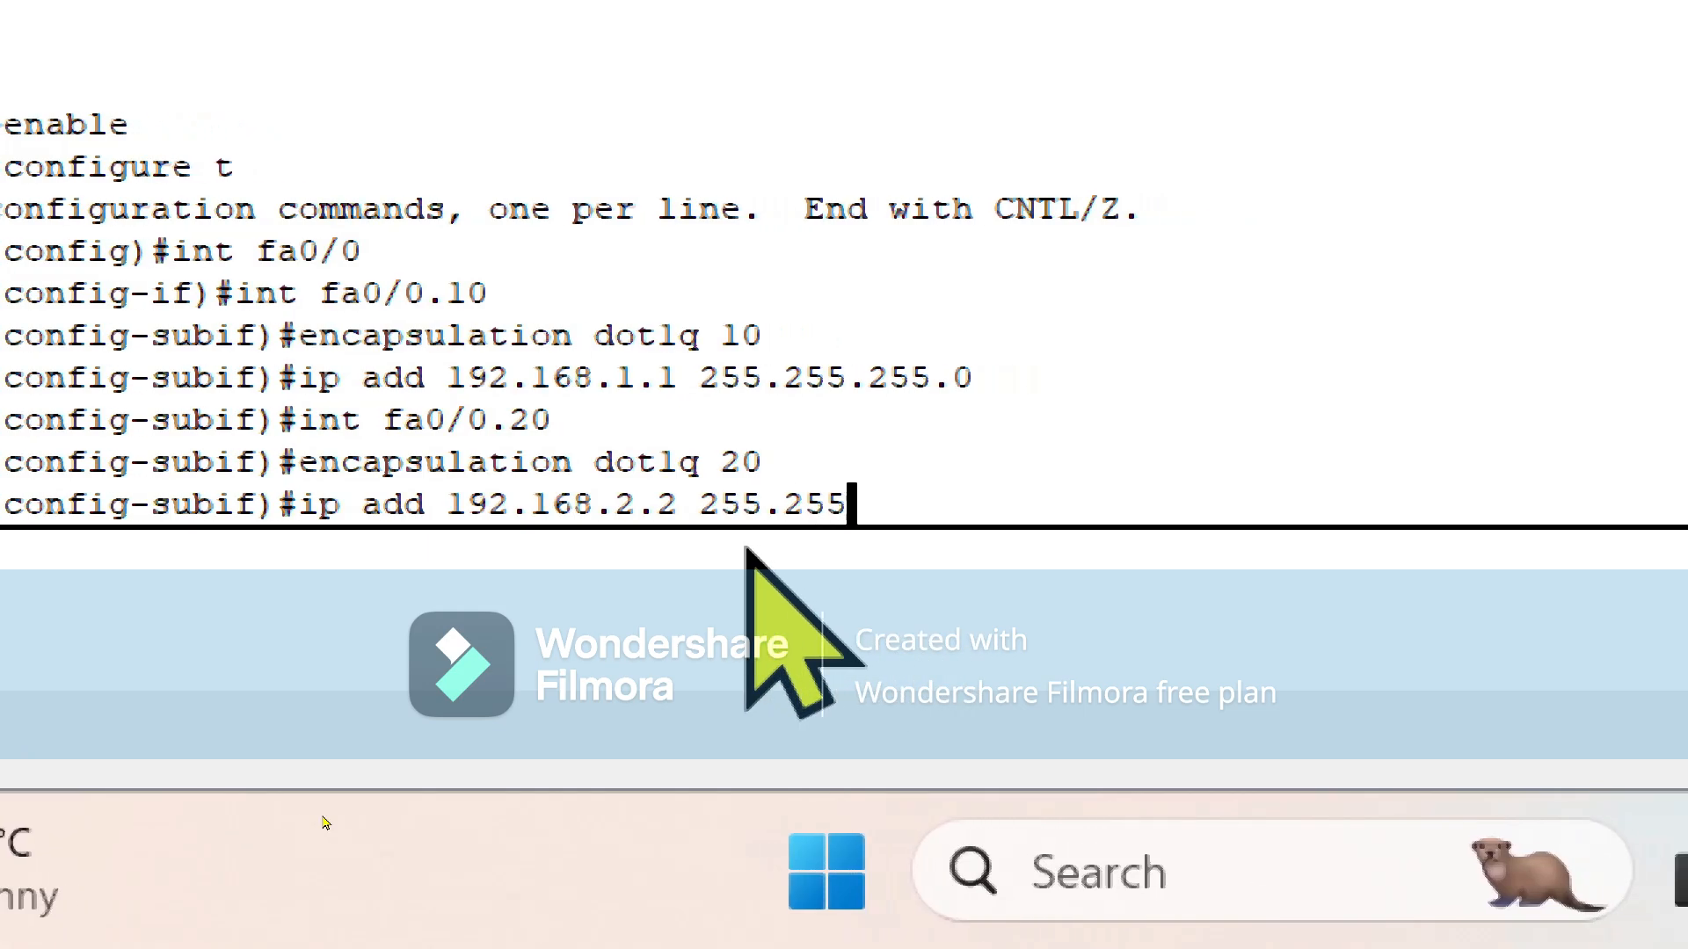
pyautogui.write('.255')
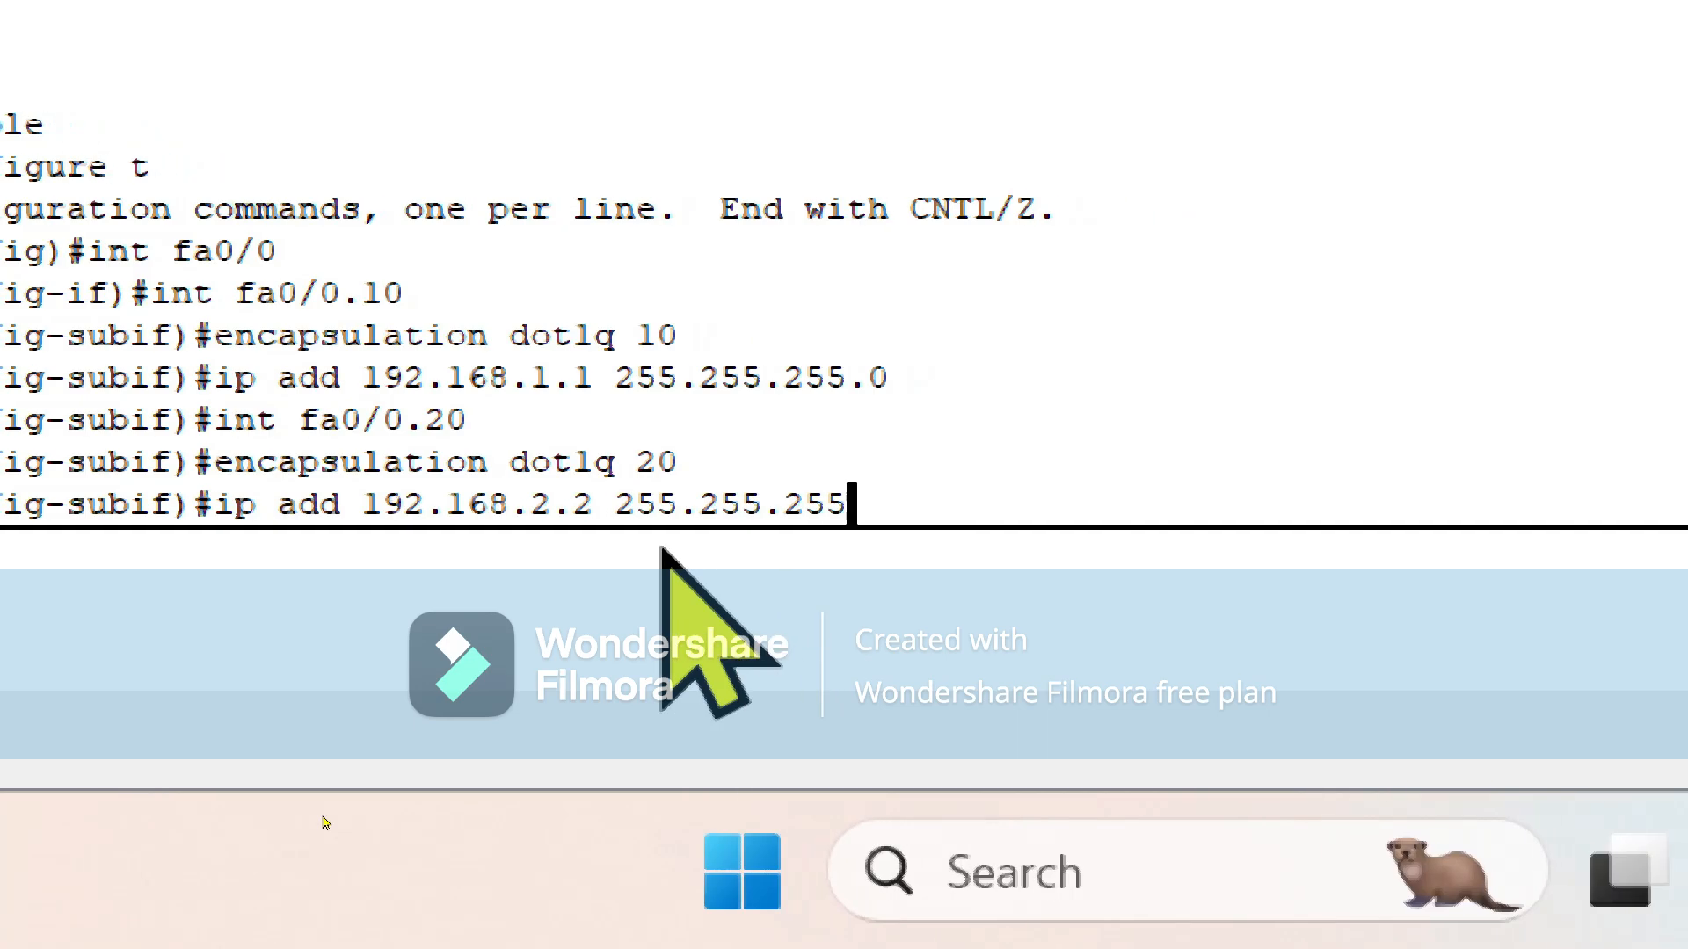
pyautogui.write('.0')
pyautogui.press('Return')
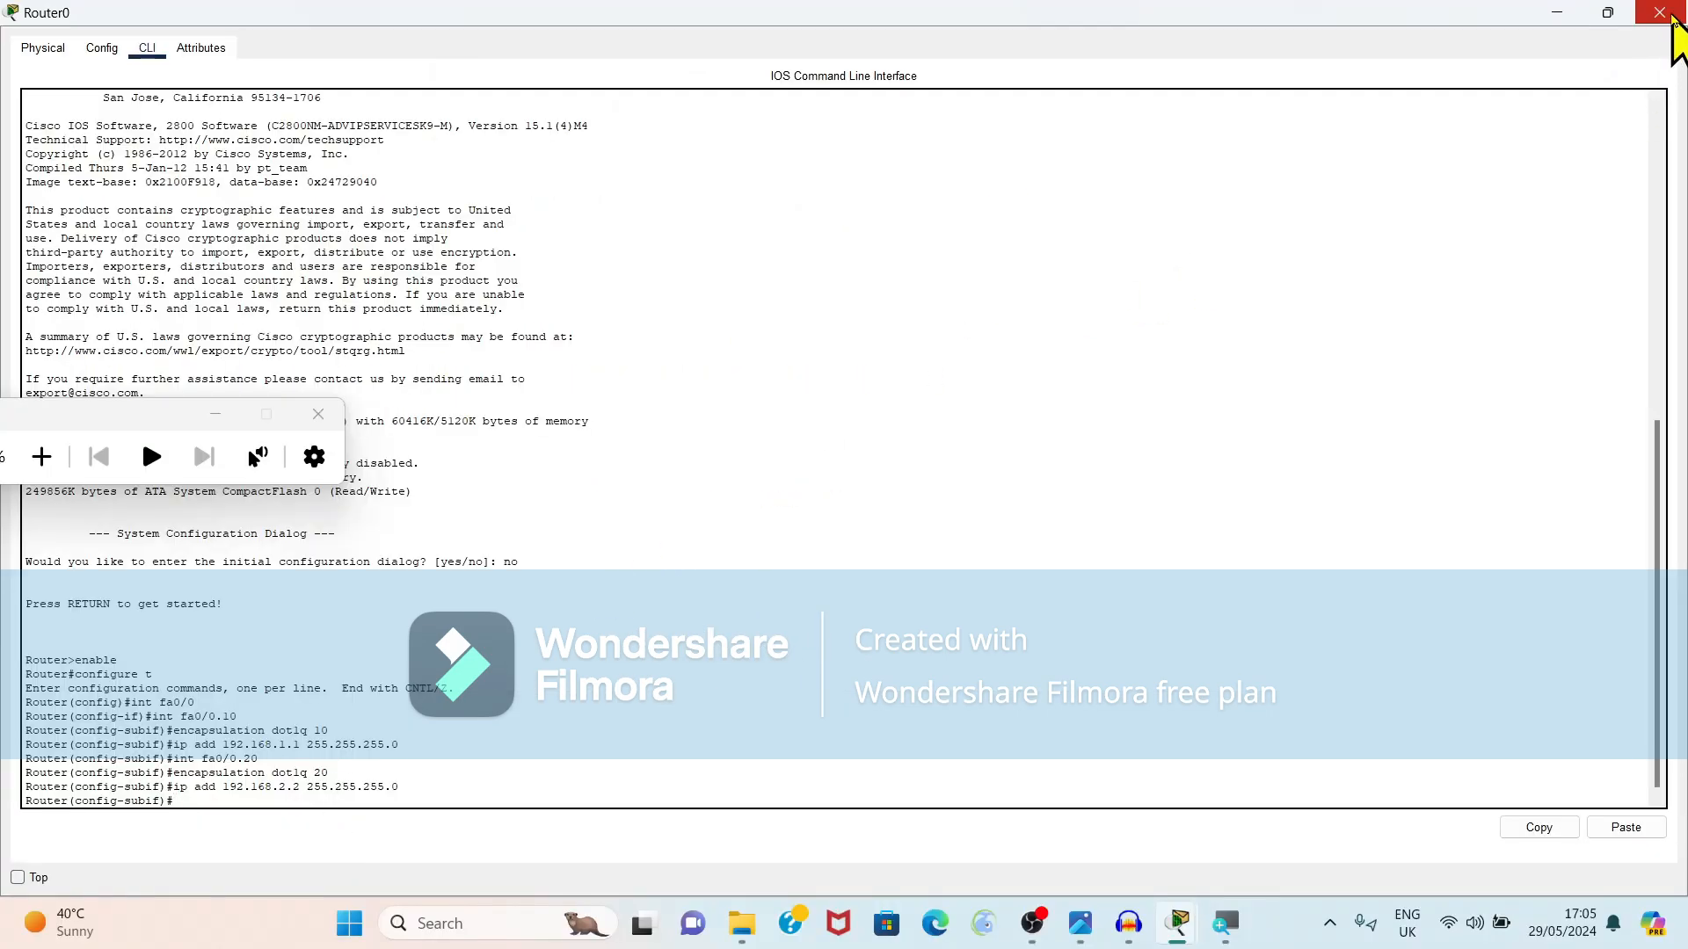
pyautogui.click(1661, 12)
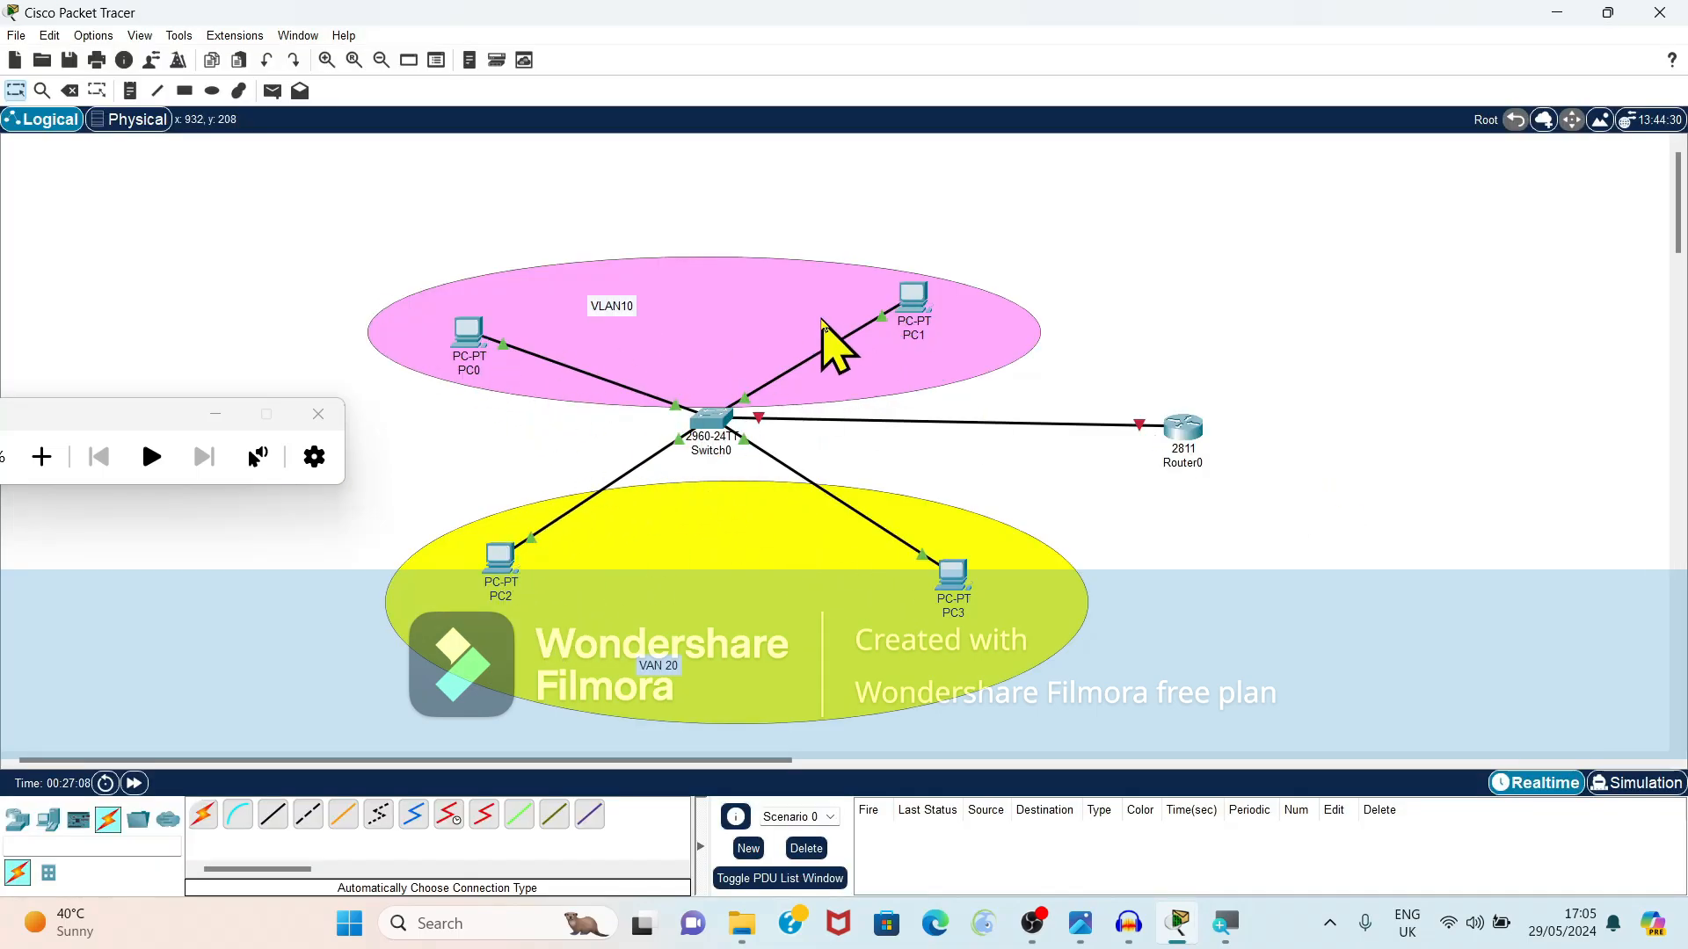
pyautogui.click(320, 414)
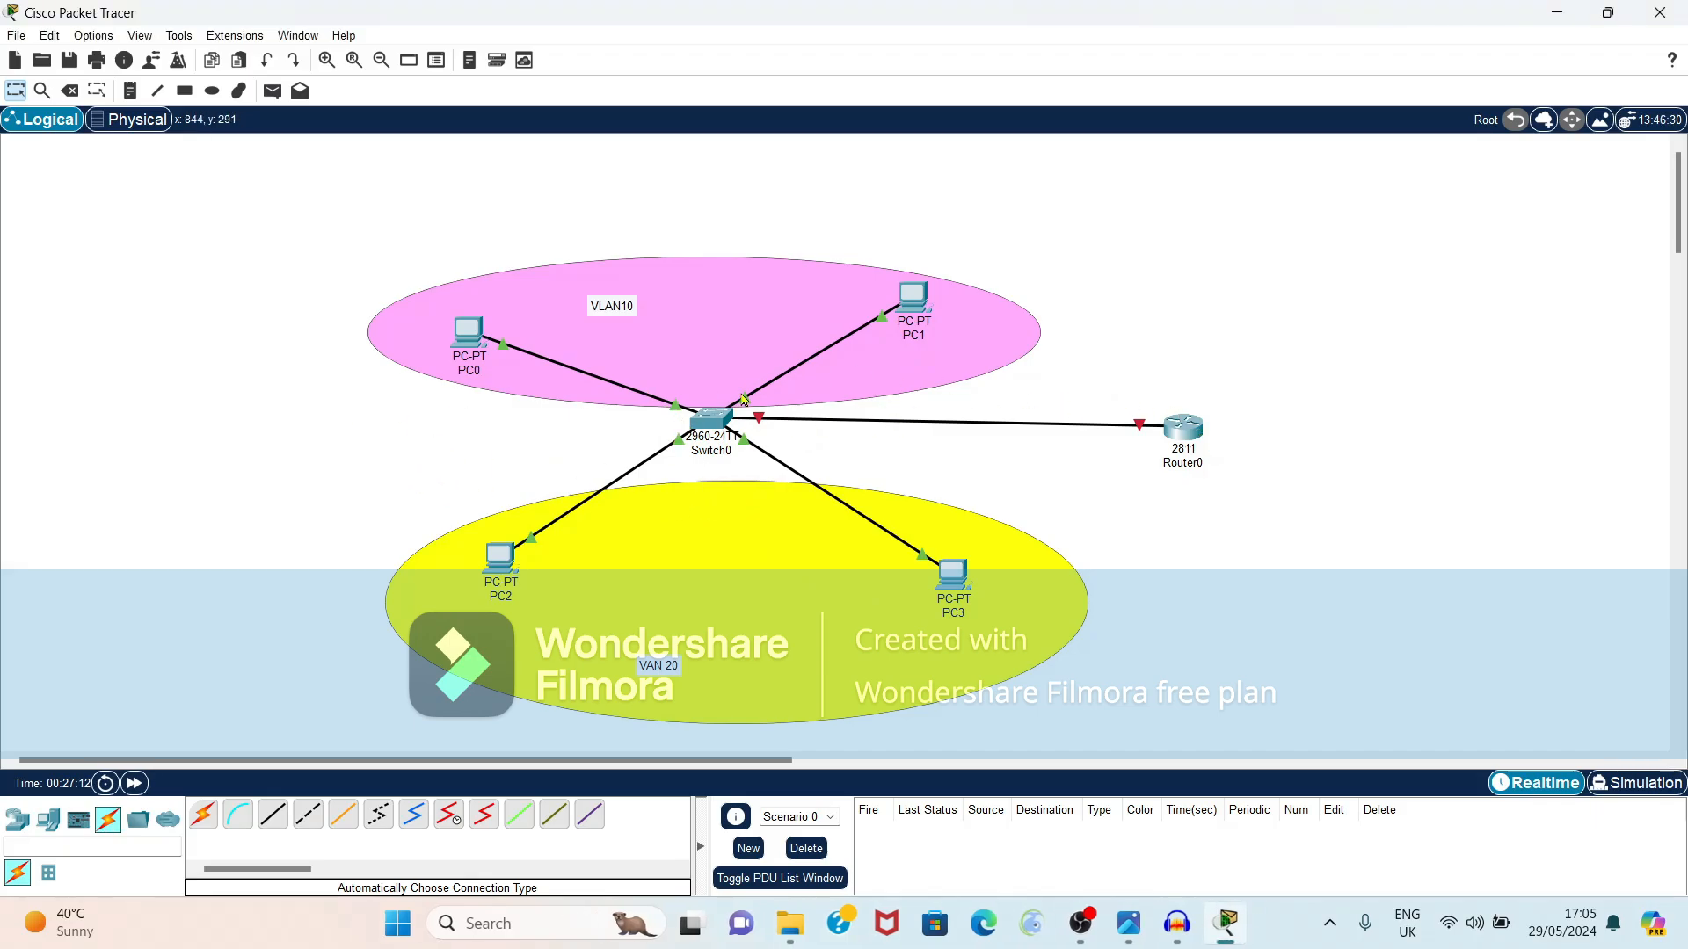
# Turn on the port status of FastEthernet0/0 in Router0's configuration and close the router window.
pyautogui.moveTo(715, 419)
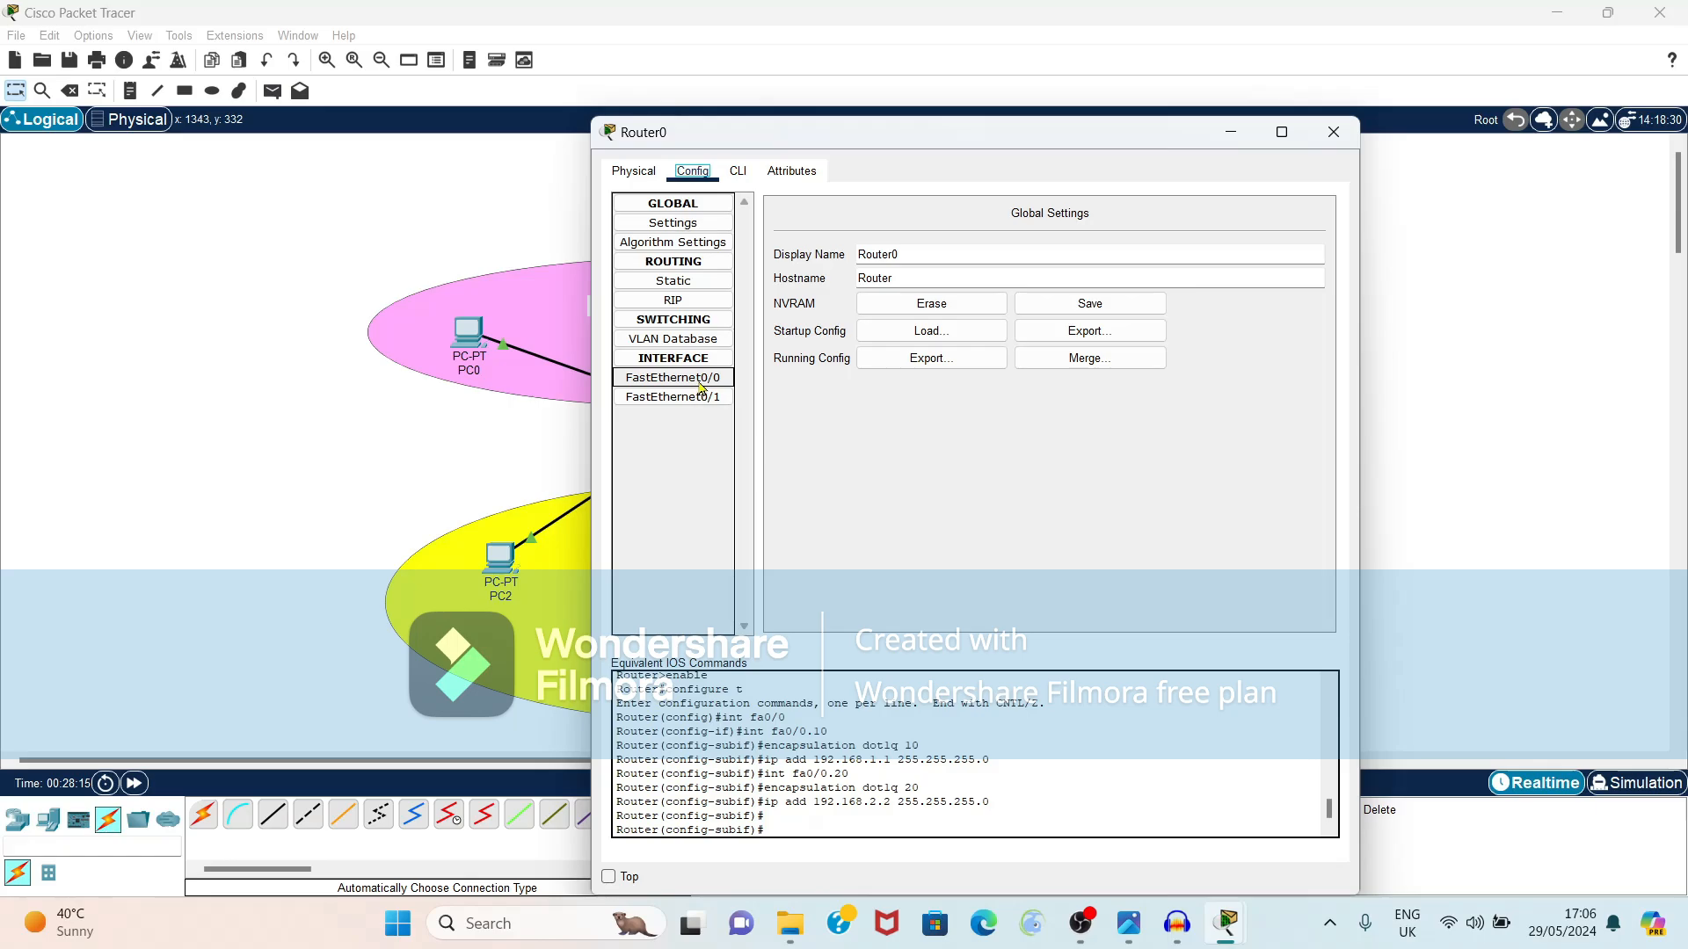
pyautogui.click(700, 379)
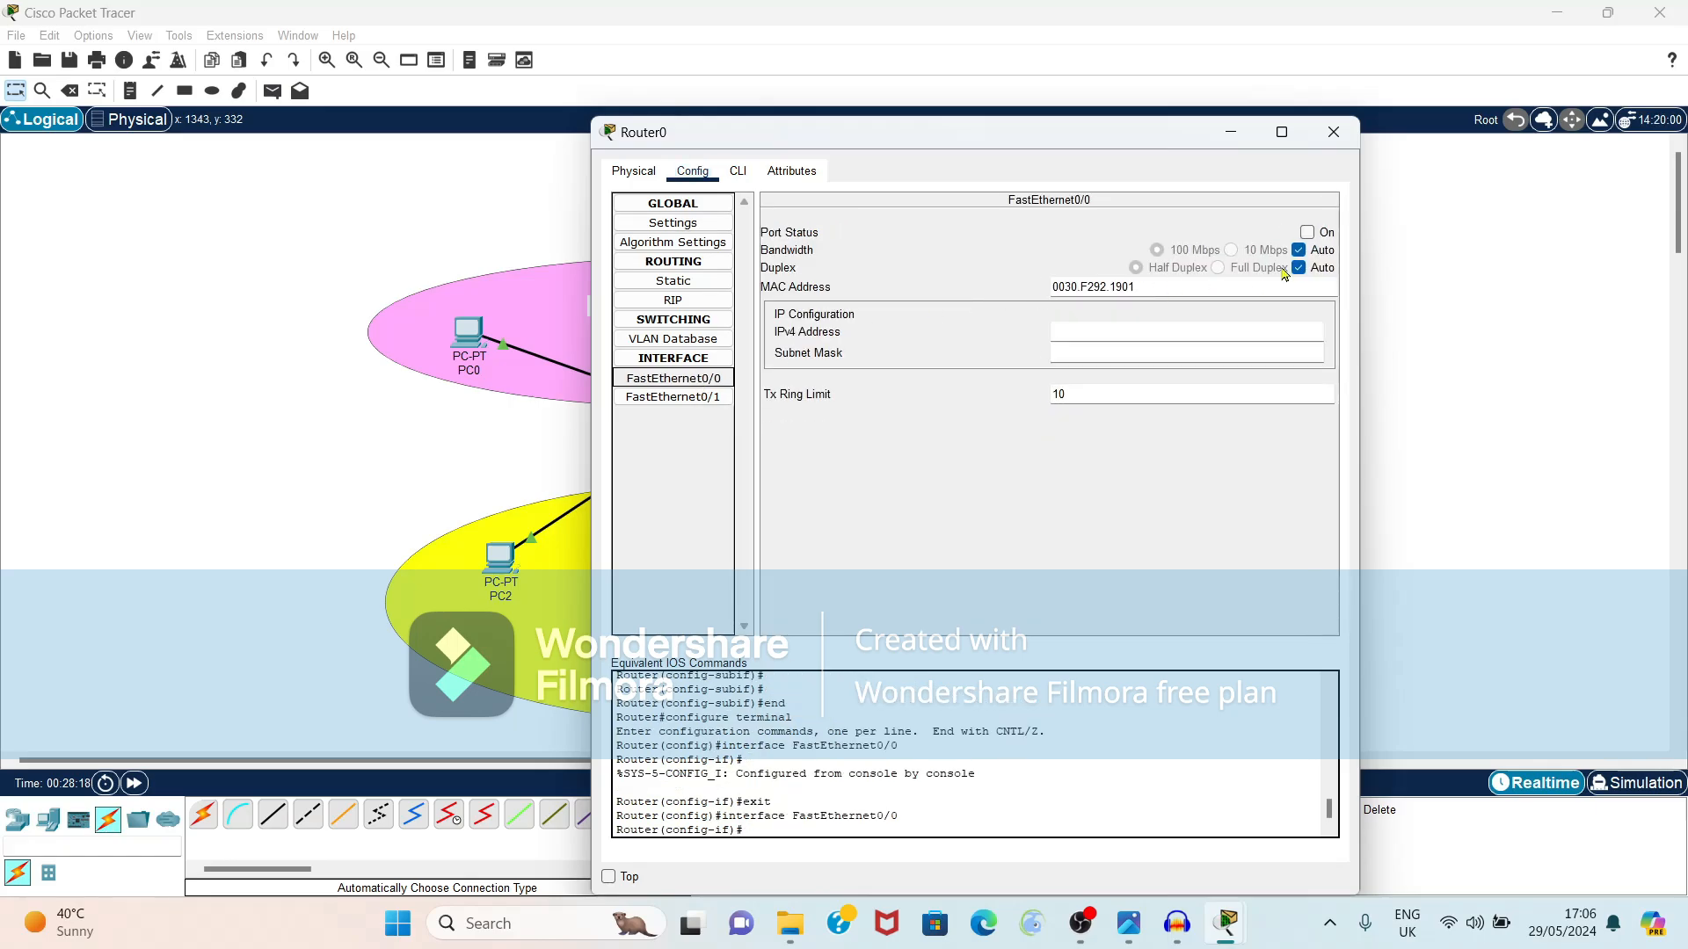
pyautogui.click(1307, 233)
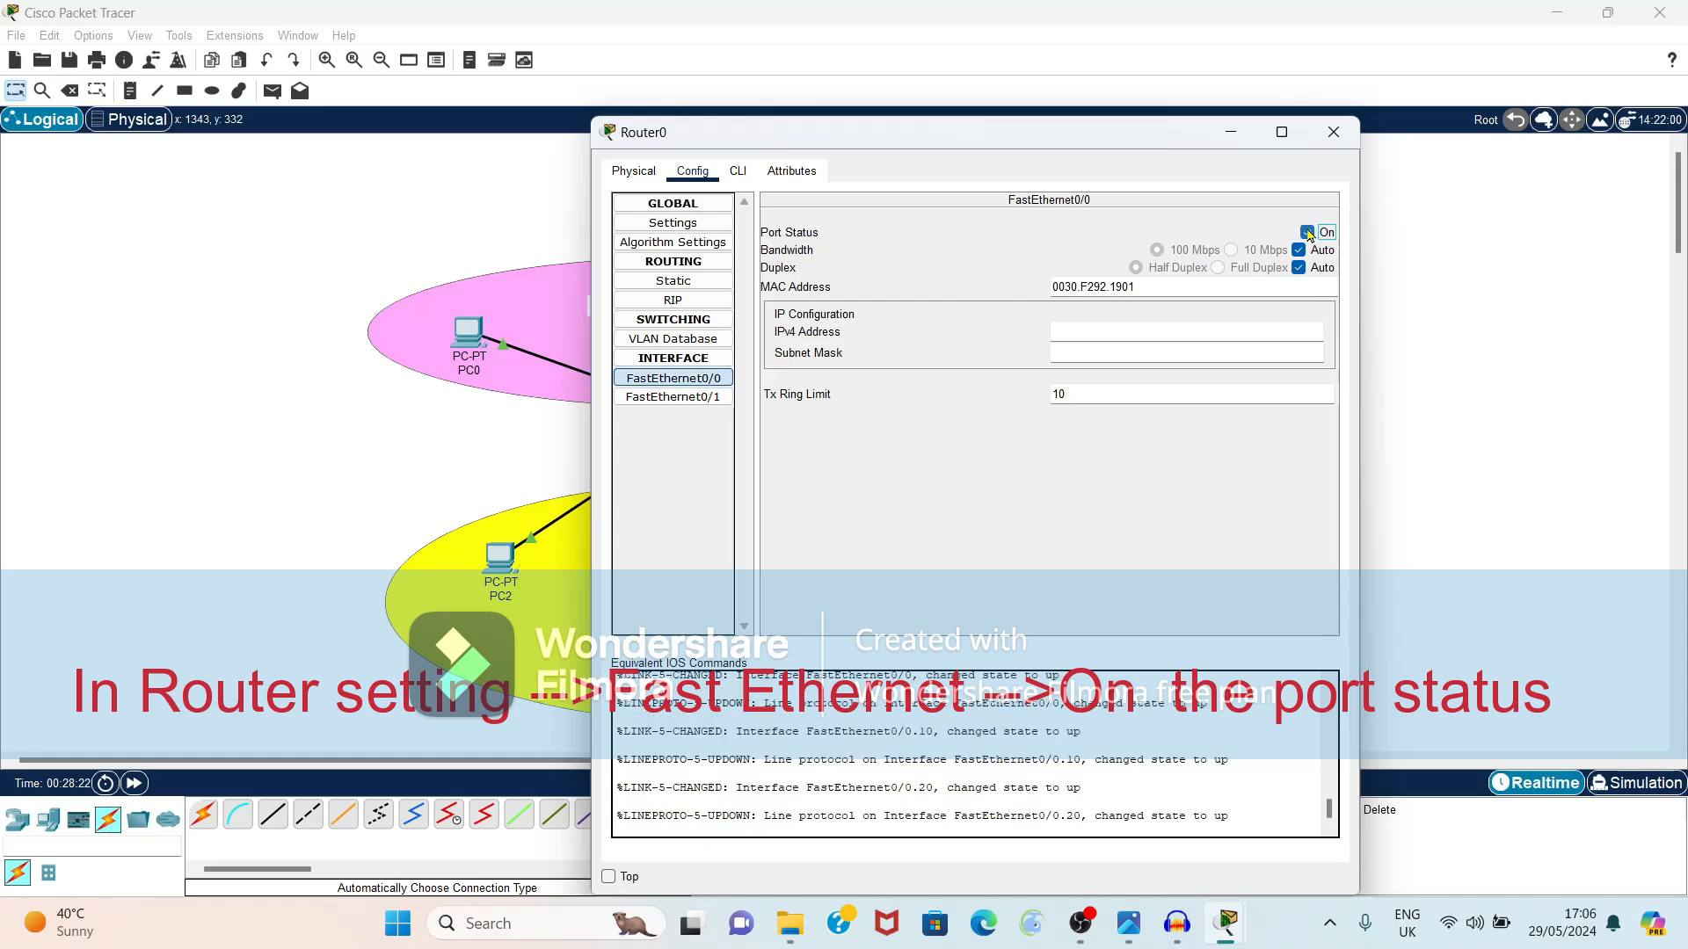
pyautogui.click(1336, 134)
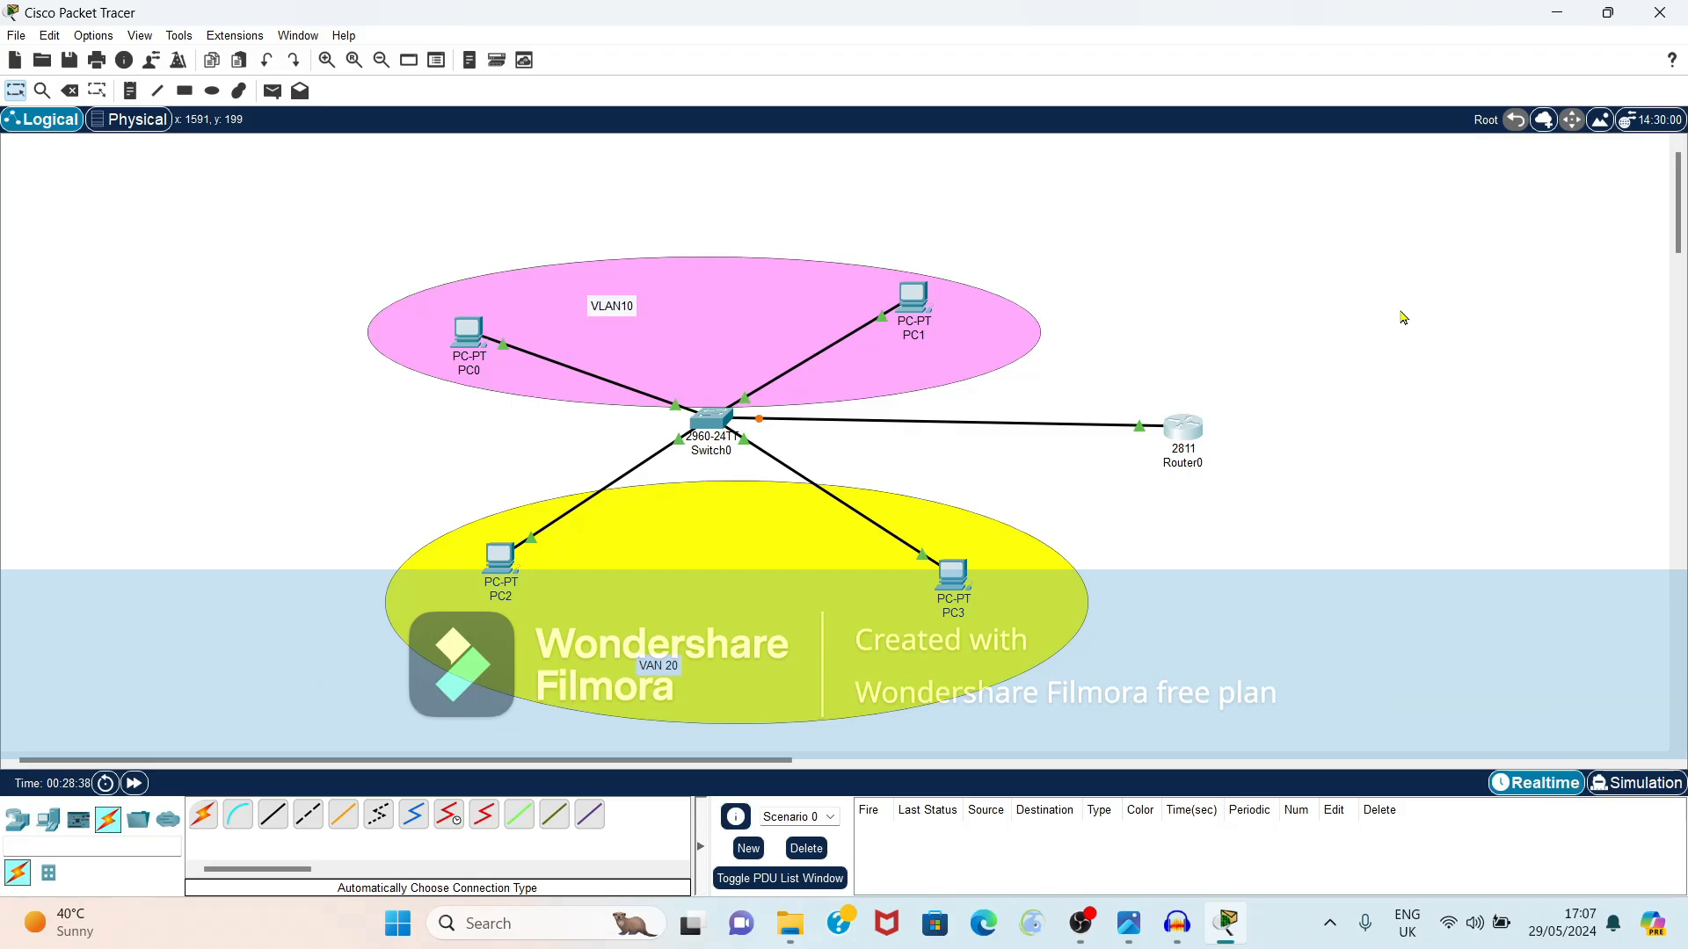
# Send a simple PDU from PC3 to PC0 to test connectivity between the two VLANs.
pyautogui.click(273, 92)
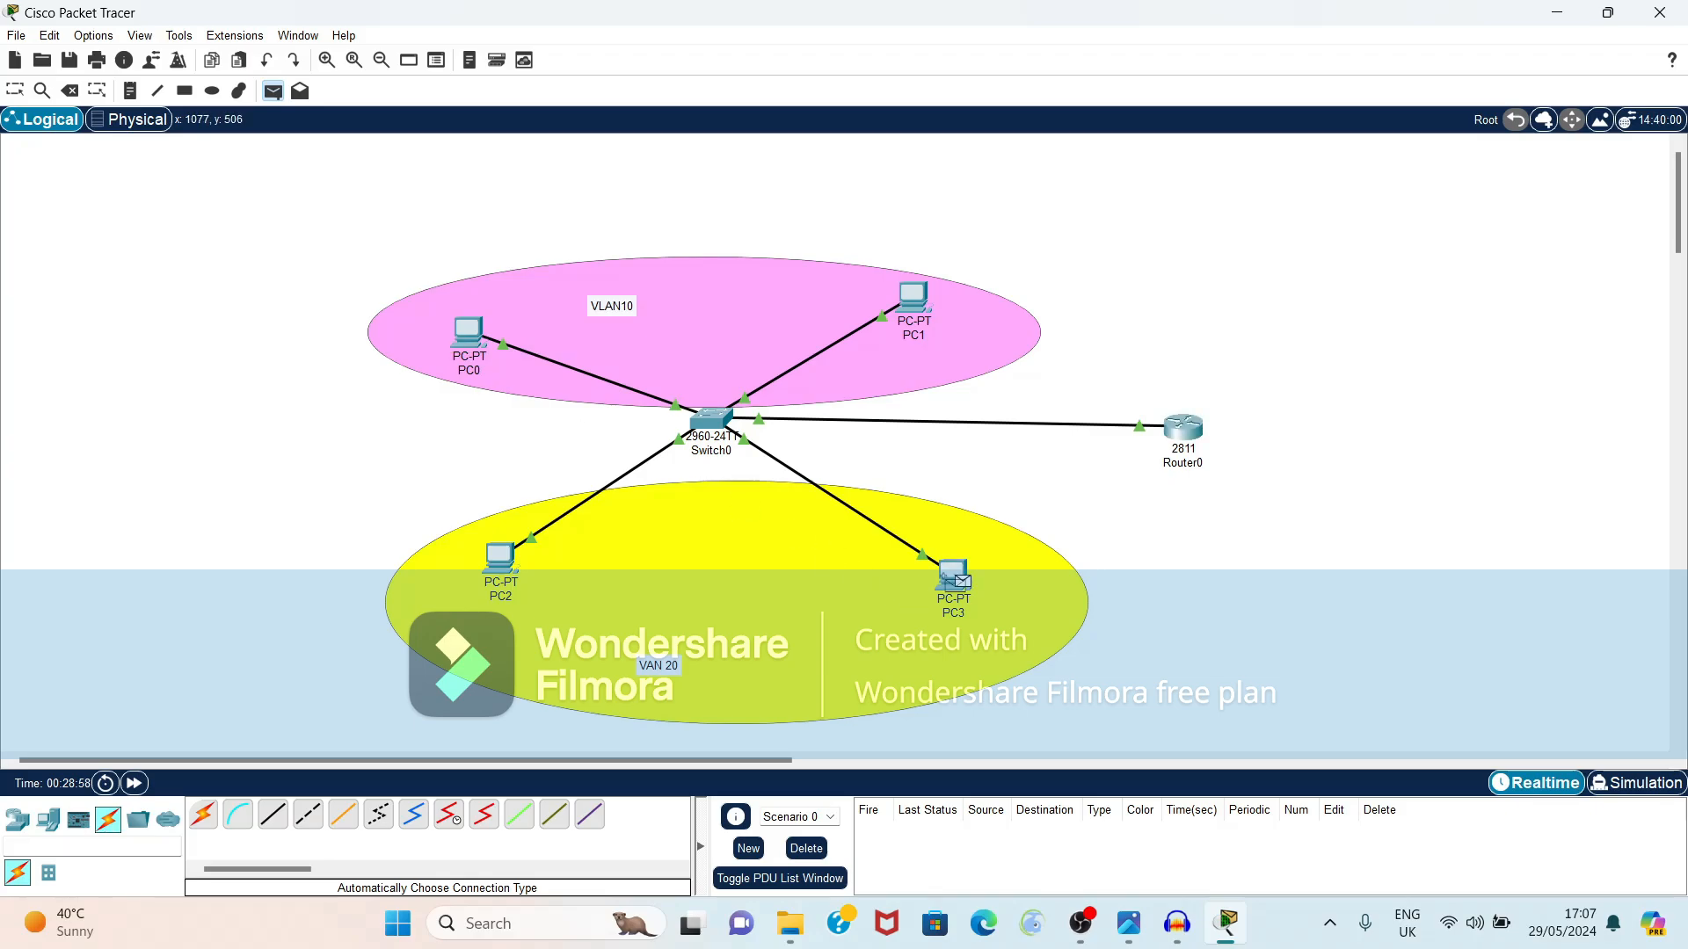
pyautogui.click(961, 581)
pyautogui.click(459, 346)
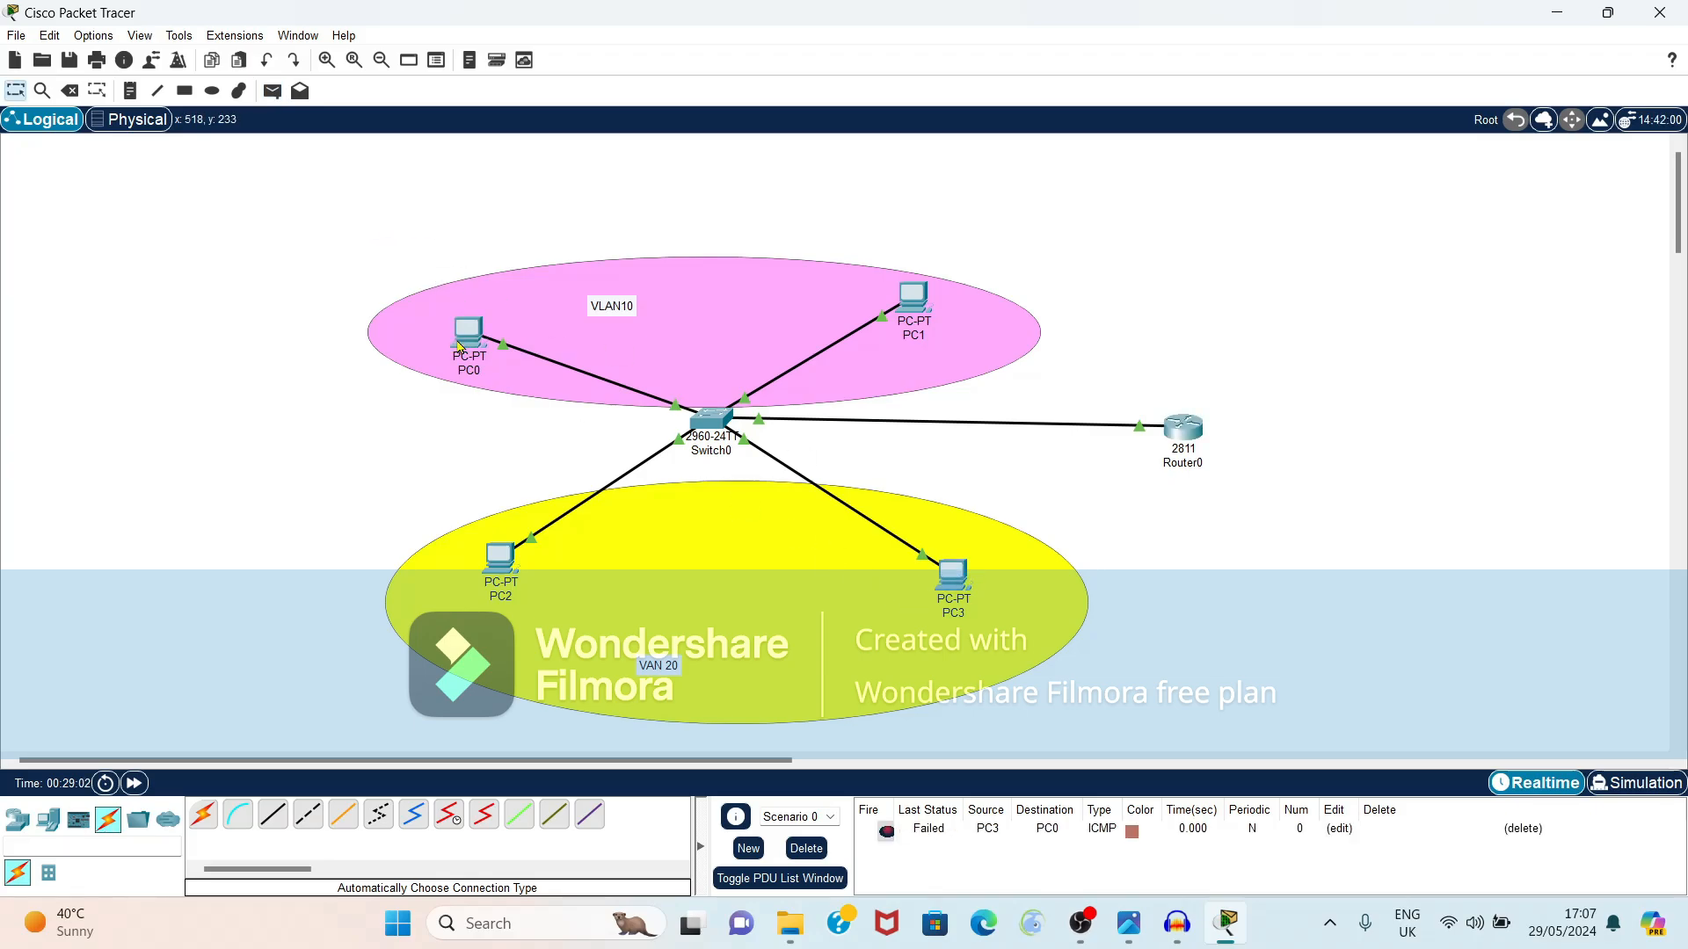
# Send a simple PDU from PC0 to PC1 to test connectivity within VLAN 10.
pyautogui.click(273, 92)
pyautogui.click(459, 325)
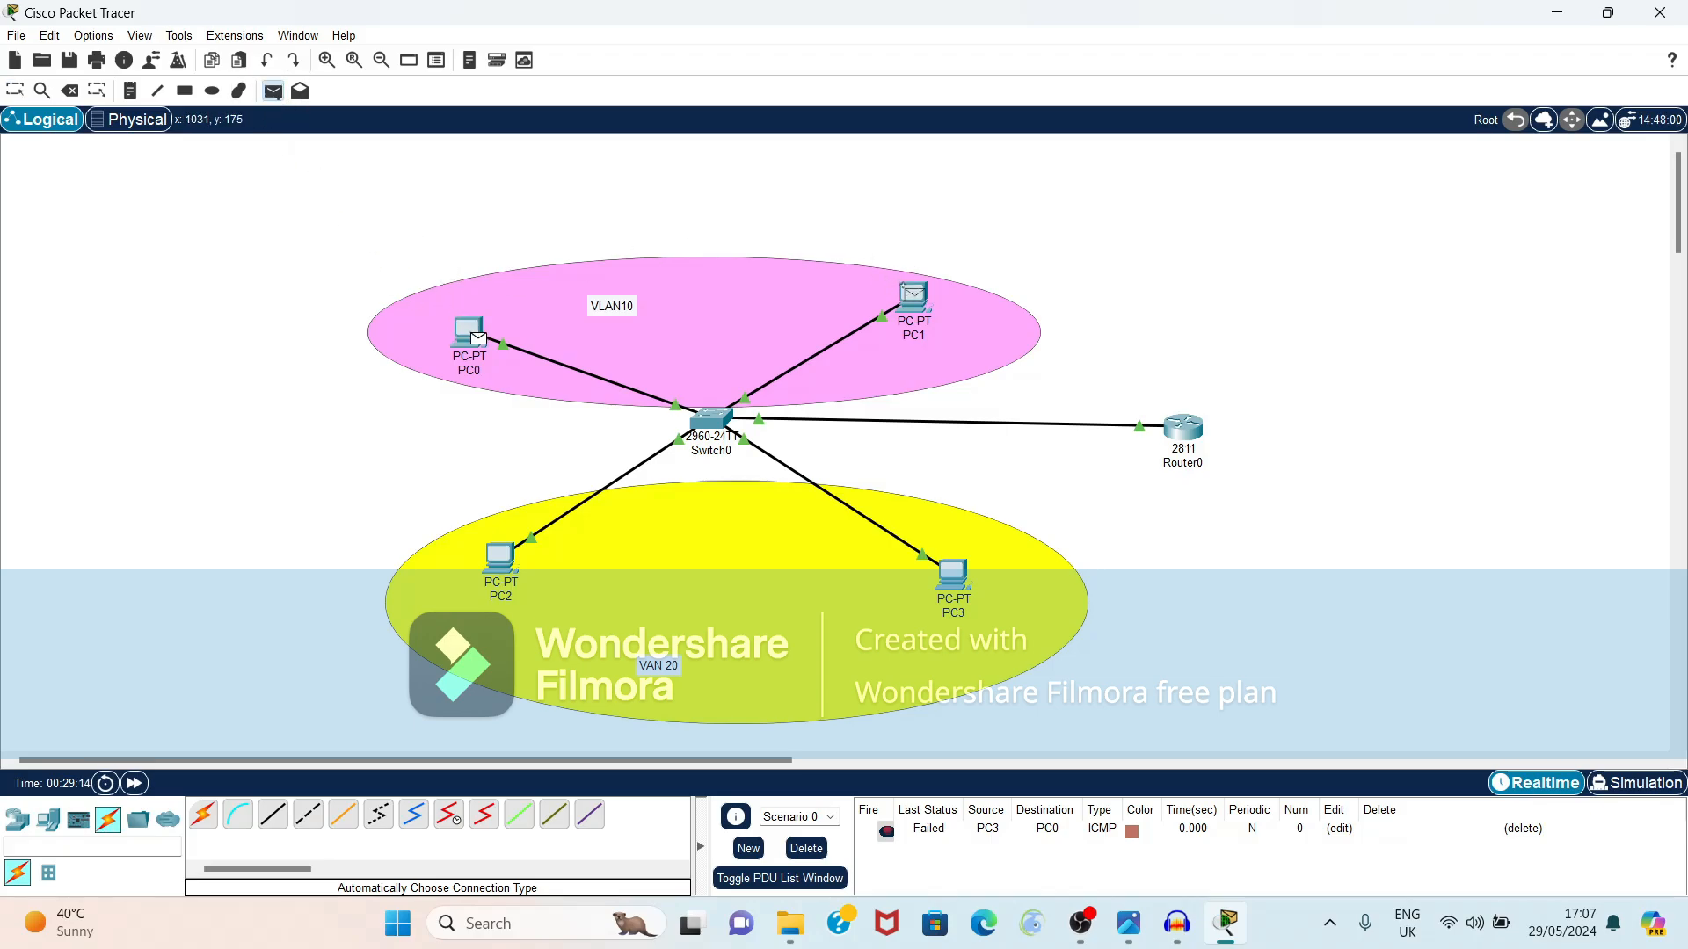
pyautogui.click(910, 297)
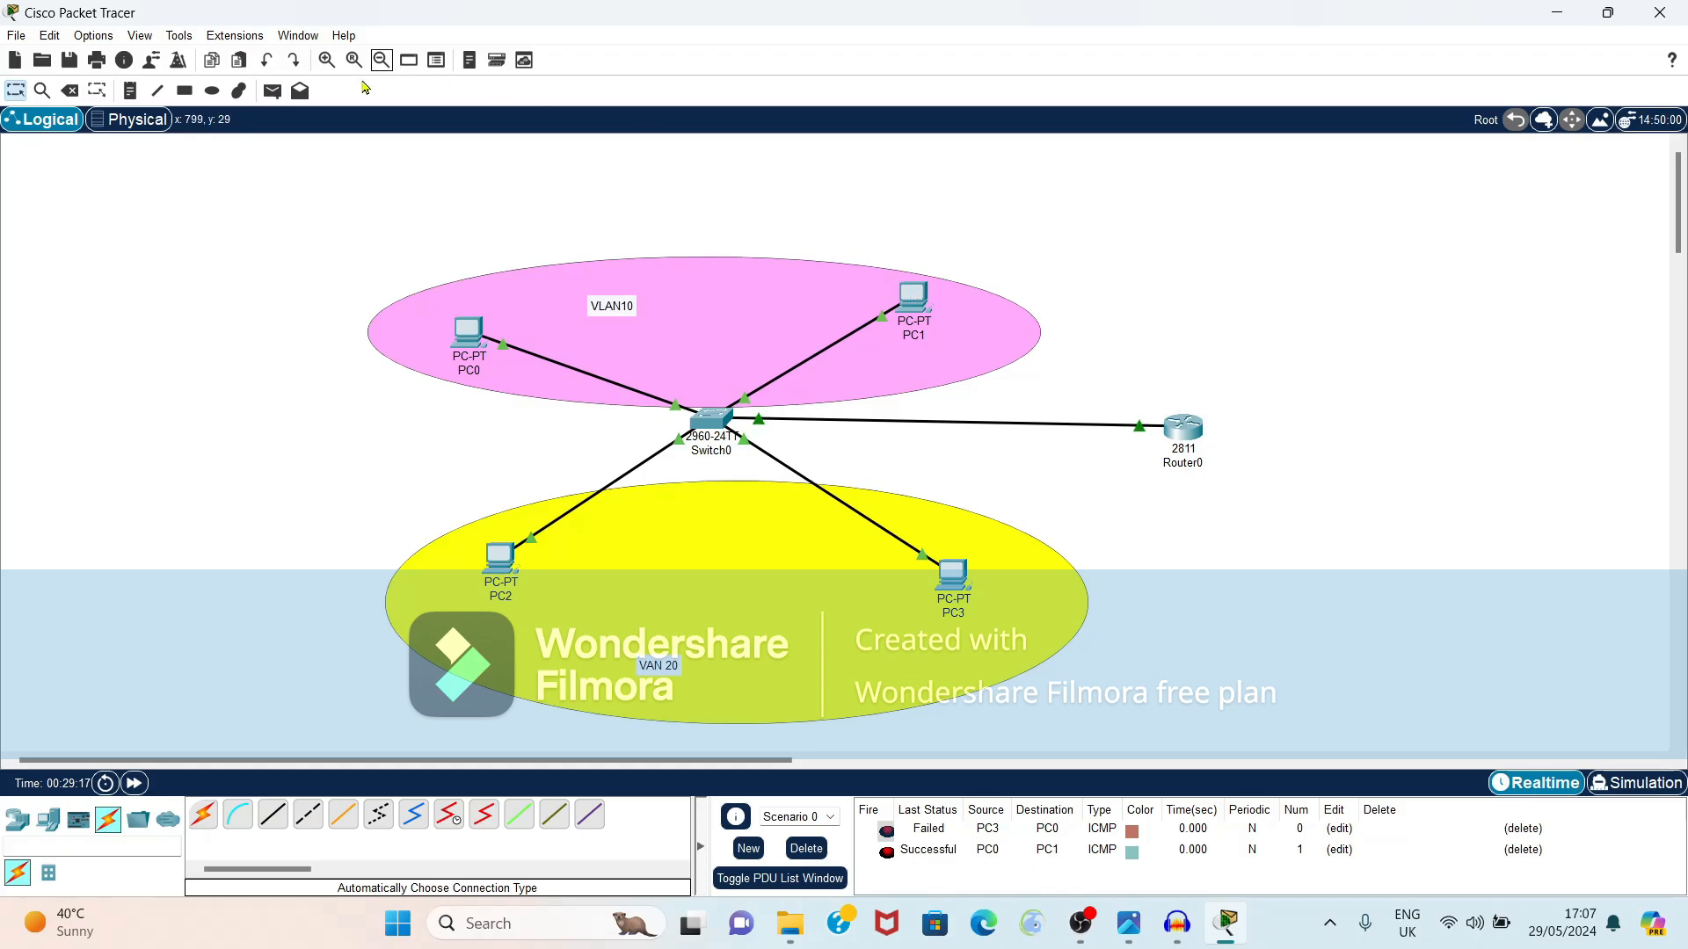
# Send a simple PDU from PC1 to PC2 to test another path between the VLANs.
pyautogui.click(273, 91)
pyautogui.click(910, 299)
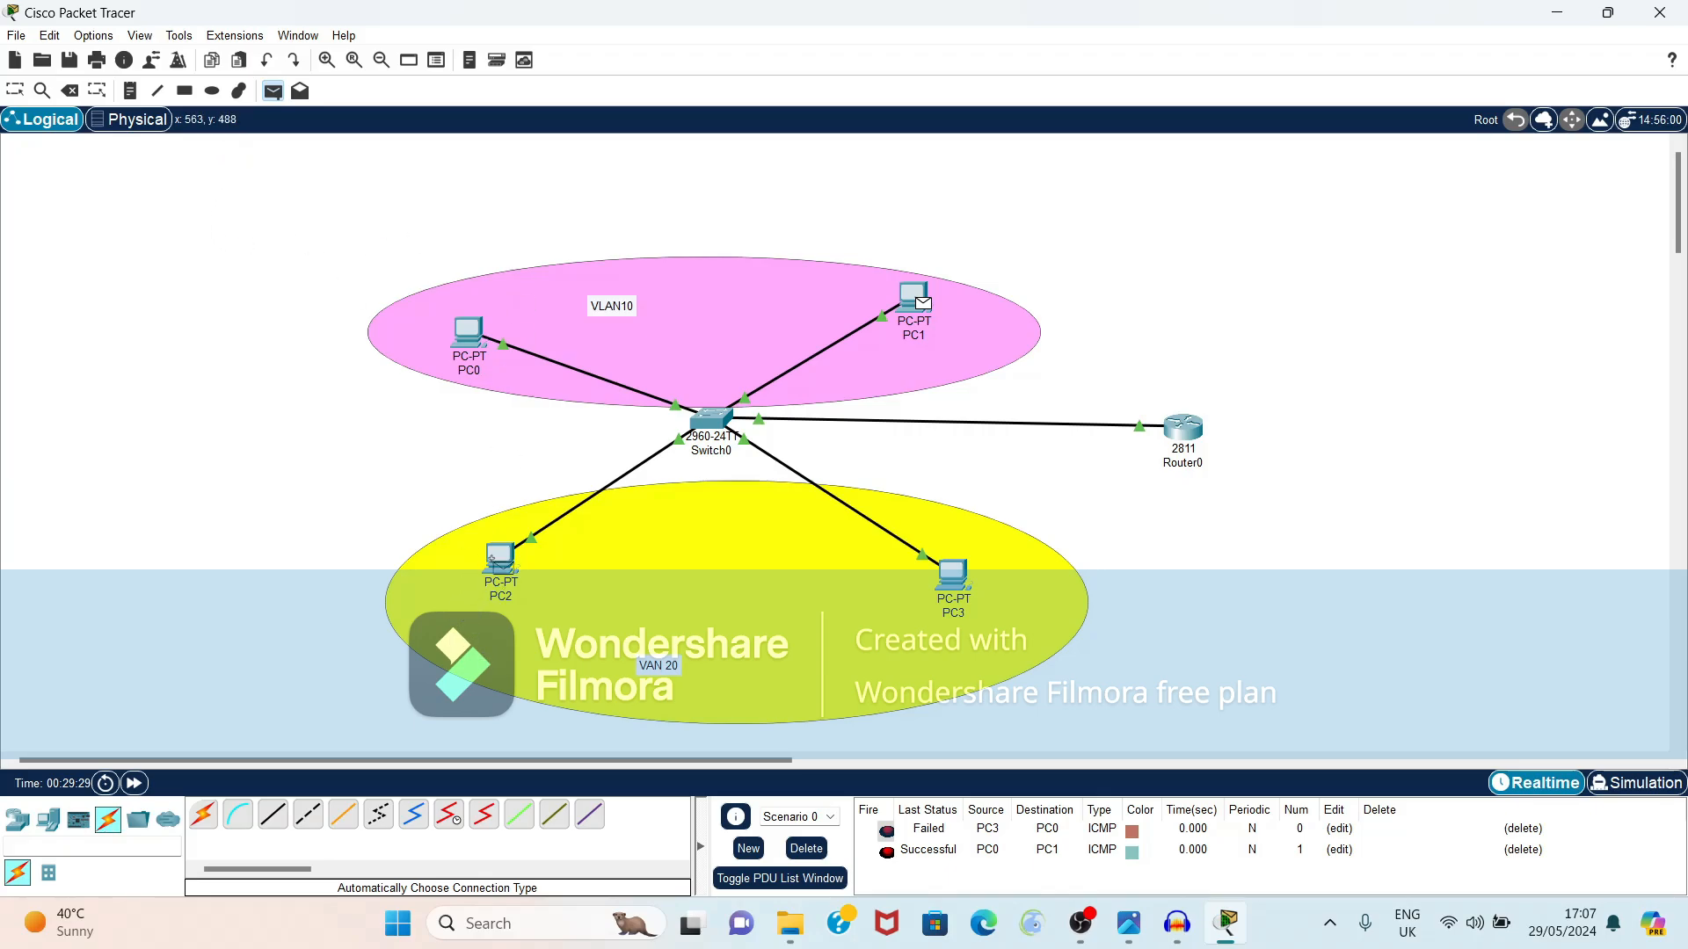
pyautogui.click(496, 565)
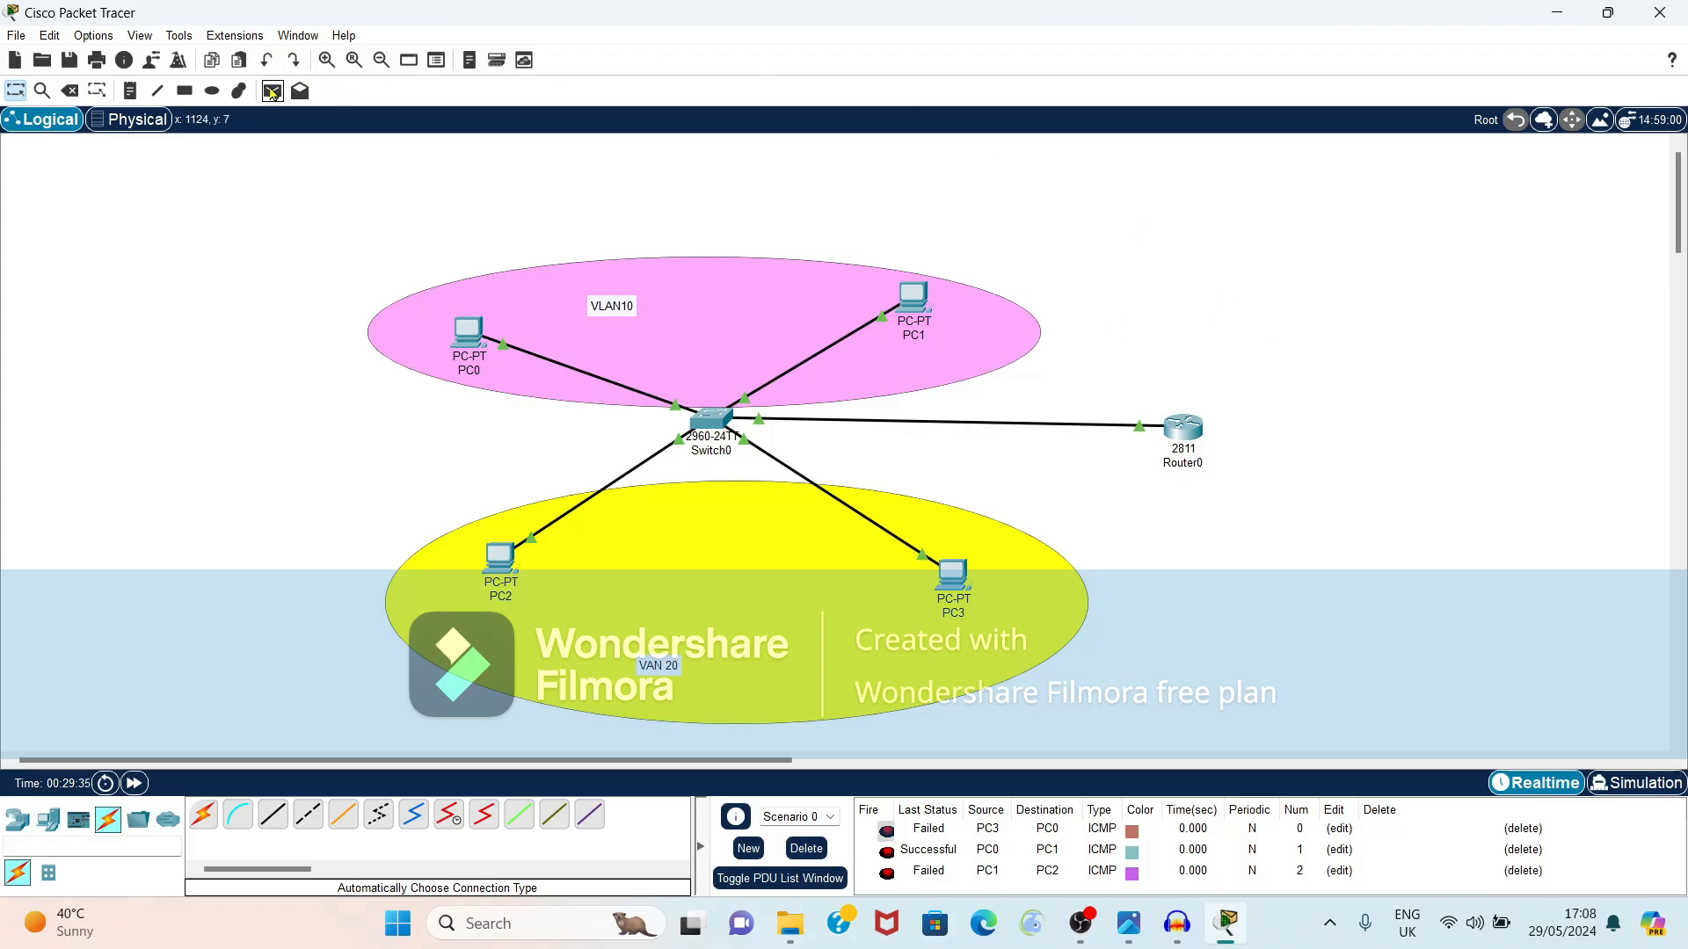
# Send a simple PDU from PC2 to PC0 and review its entry in the PDU list.
pyautogui.click(272, 94)
pyautogui.click(460, 351)
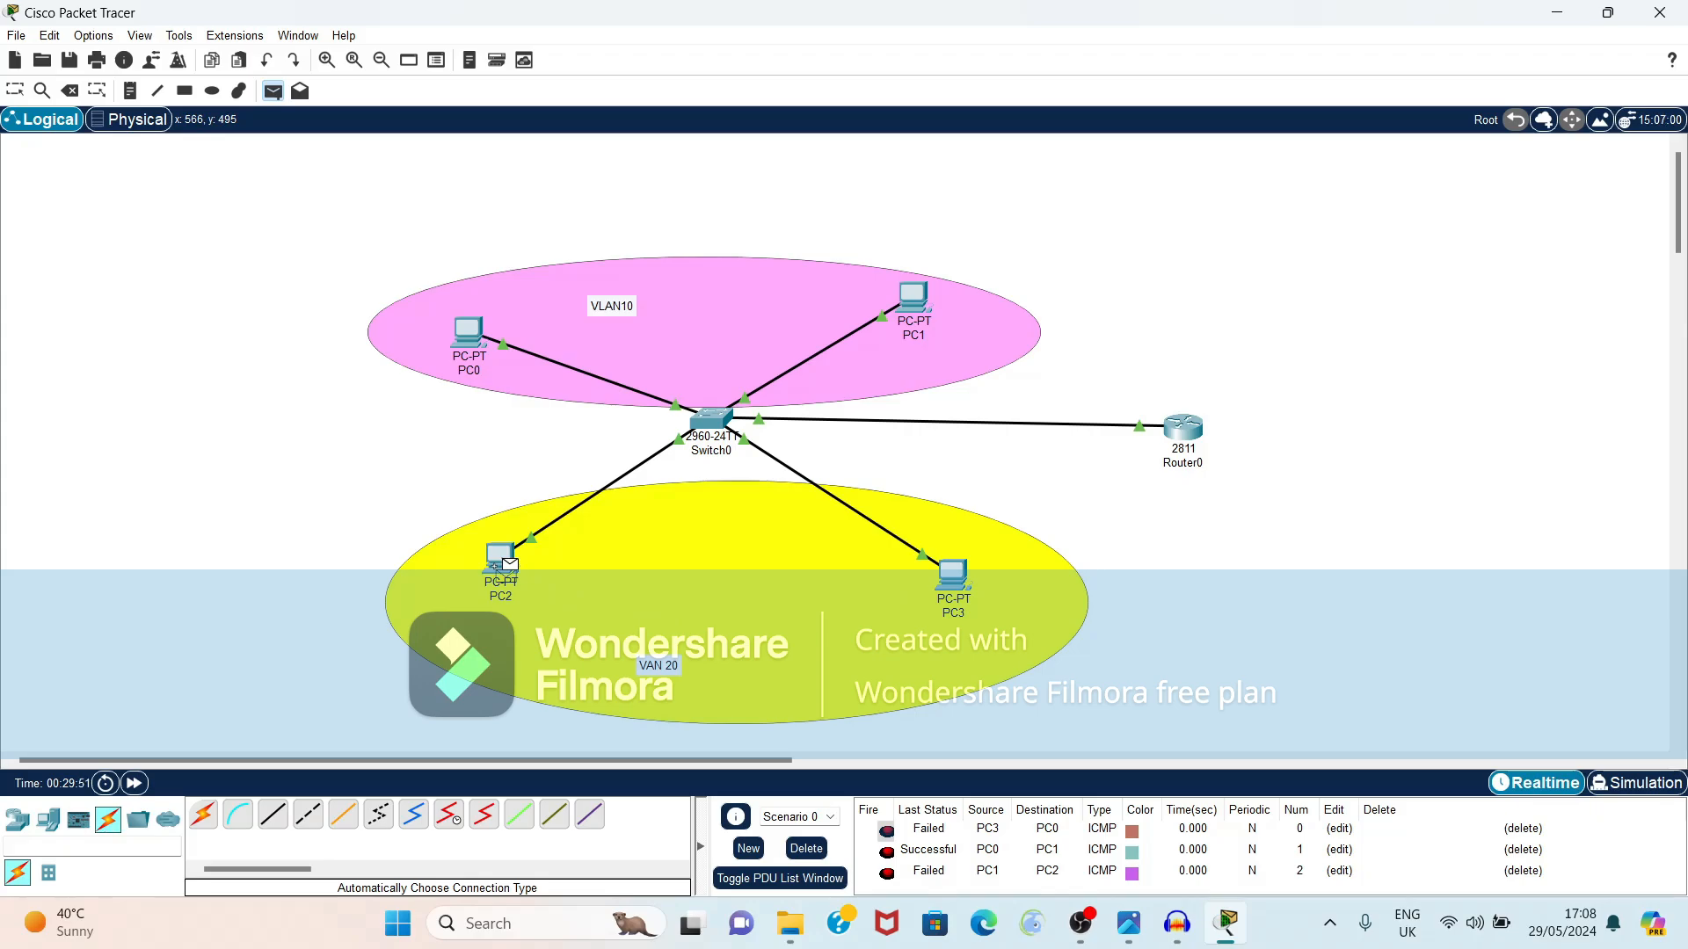
pyautogui.click(506, 563)
pyautogui.click(469, 332)
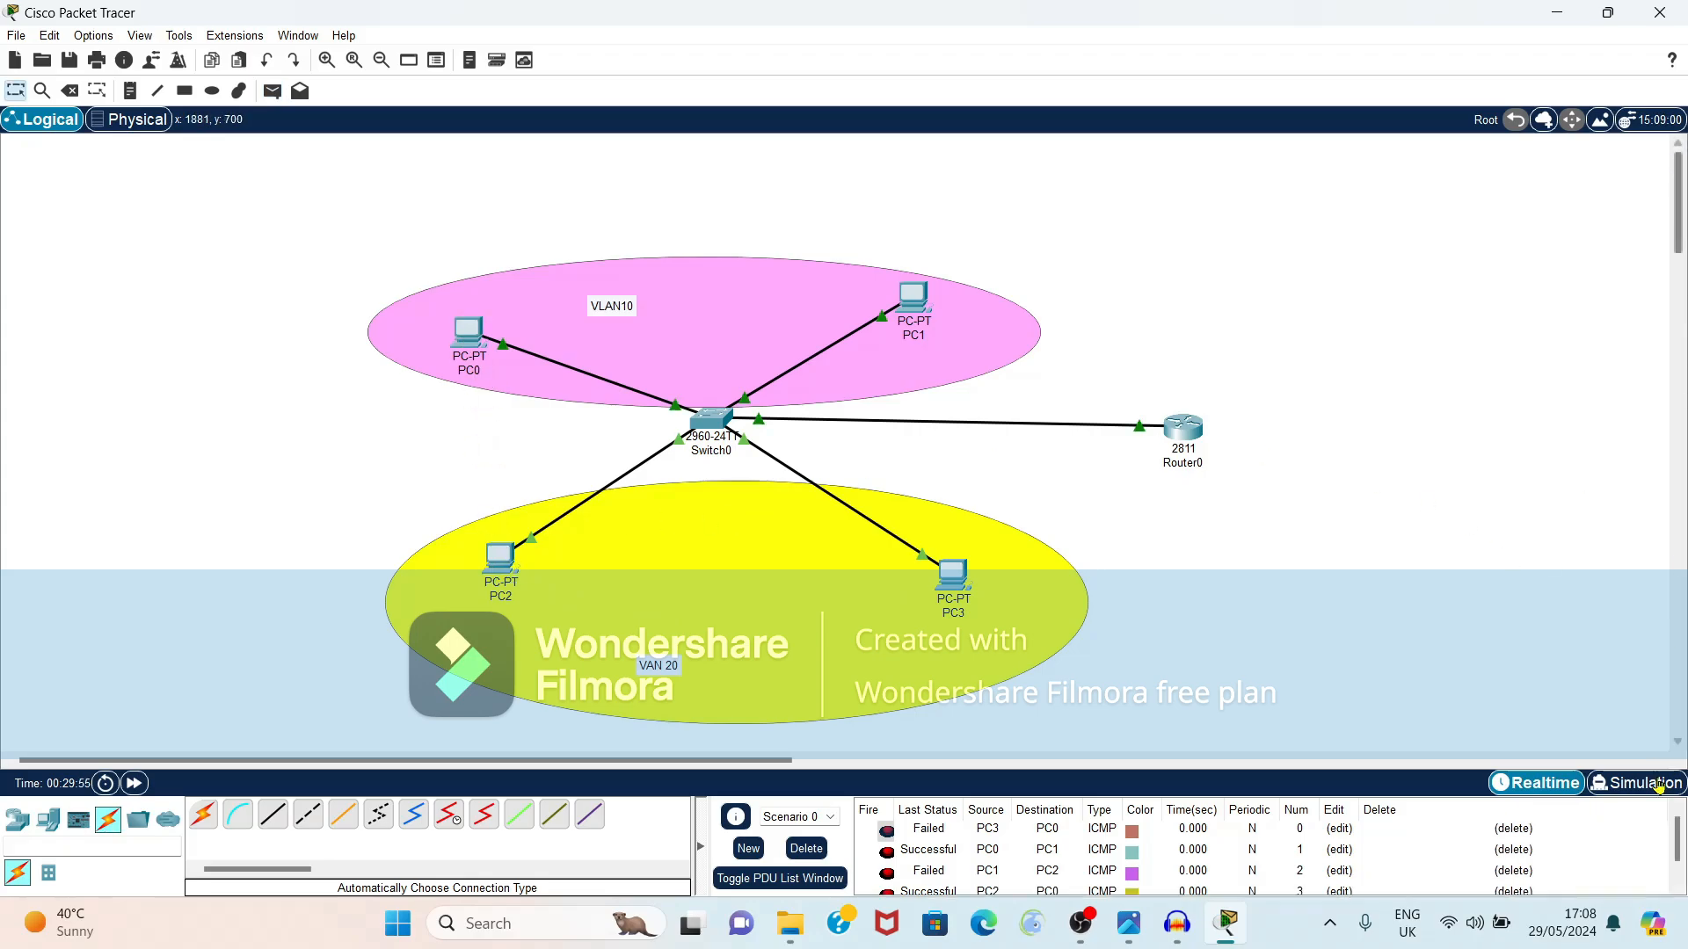
pyautogui.click(1513, 828)
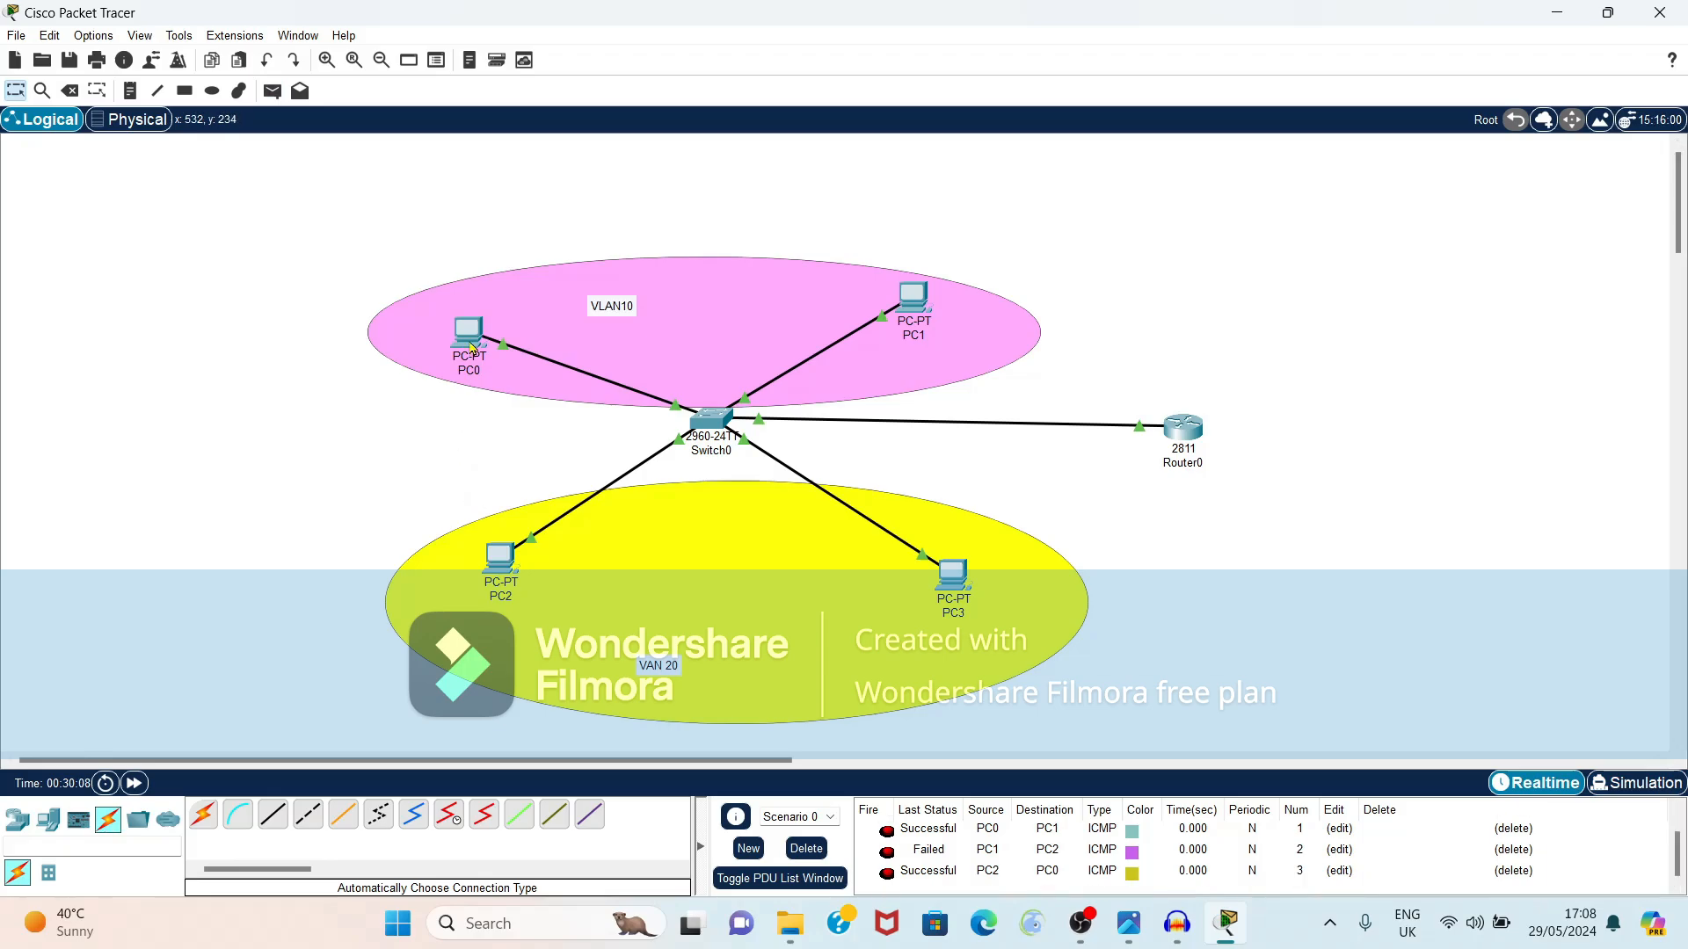
# Open the command prompt on PC0 and ping 192.168.2.10 in VLAN 20.
pyautogui.moveTo(472, 347)
pyautogui.click(472, 336)
pyautogui.click(1111, 230)
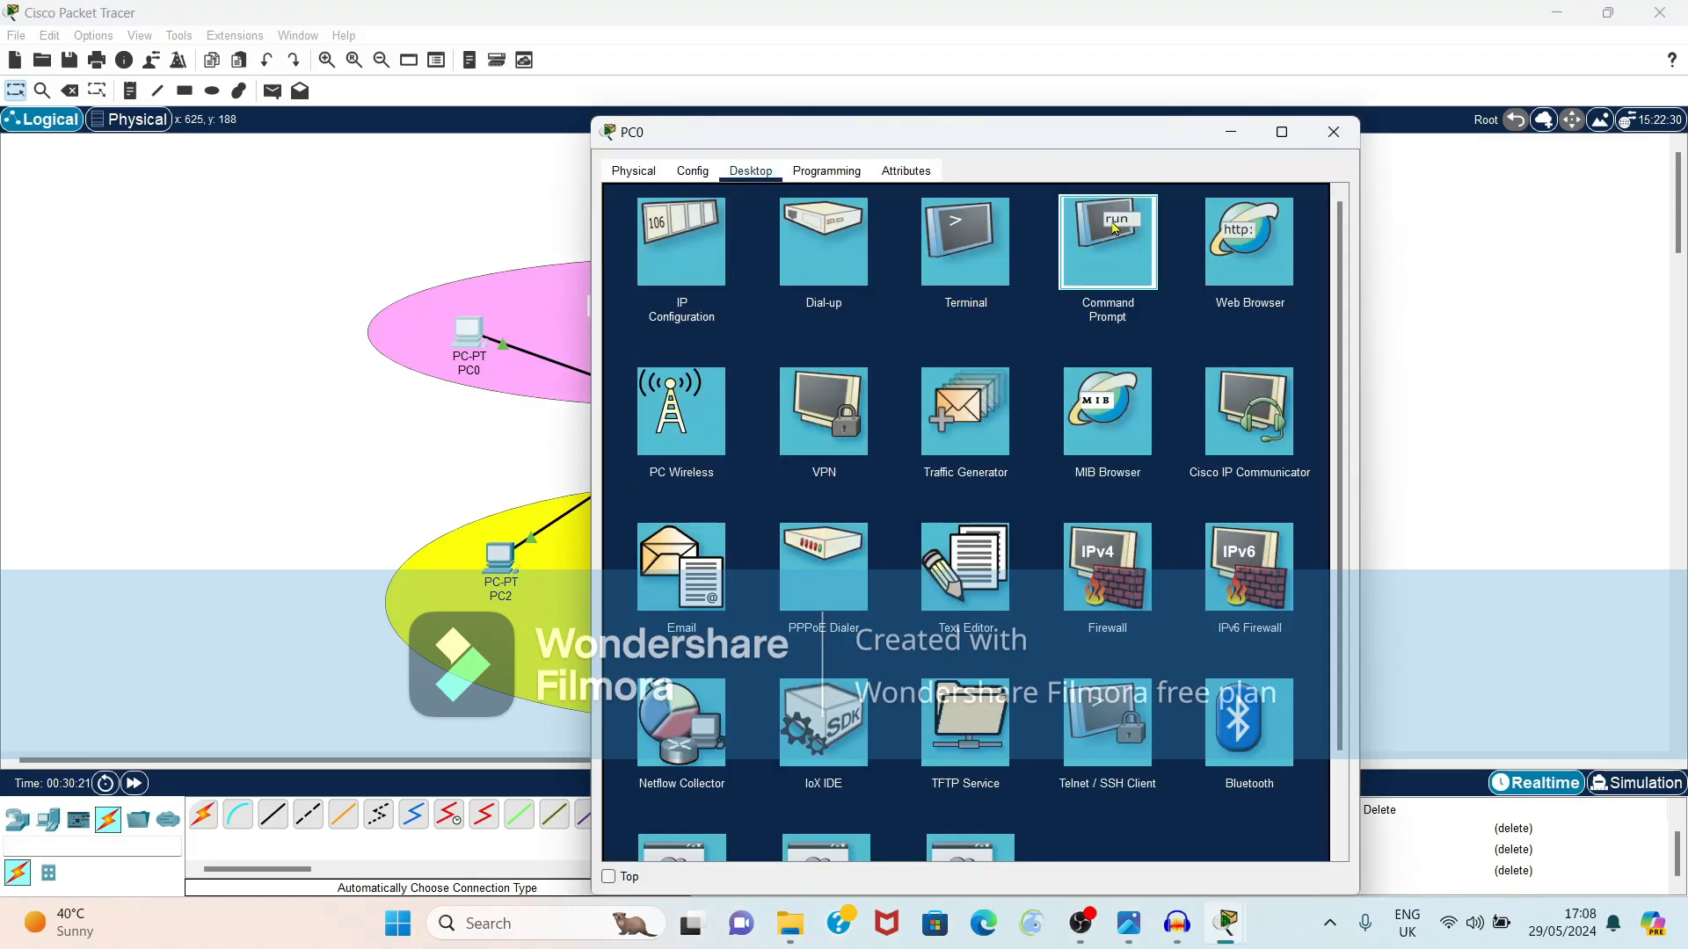
pyautogui.write('ping')
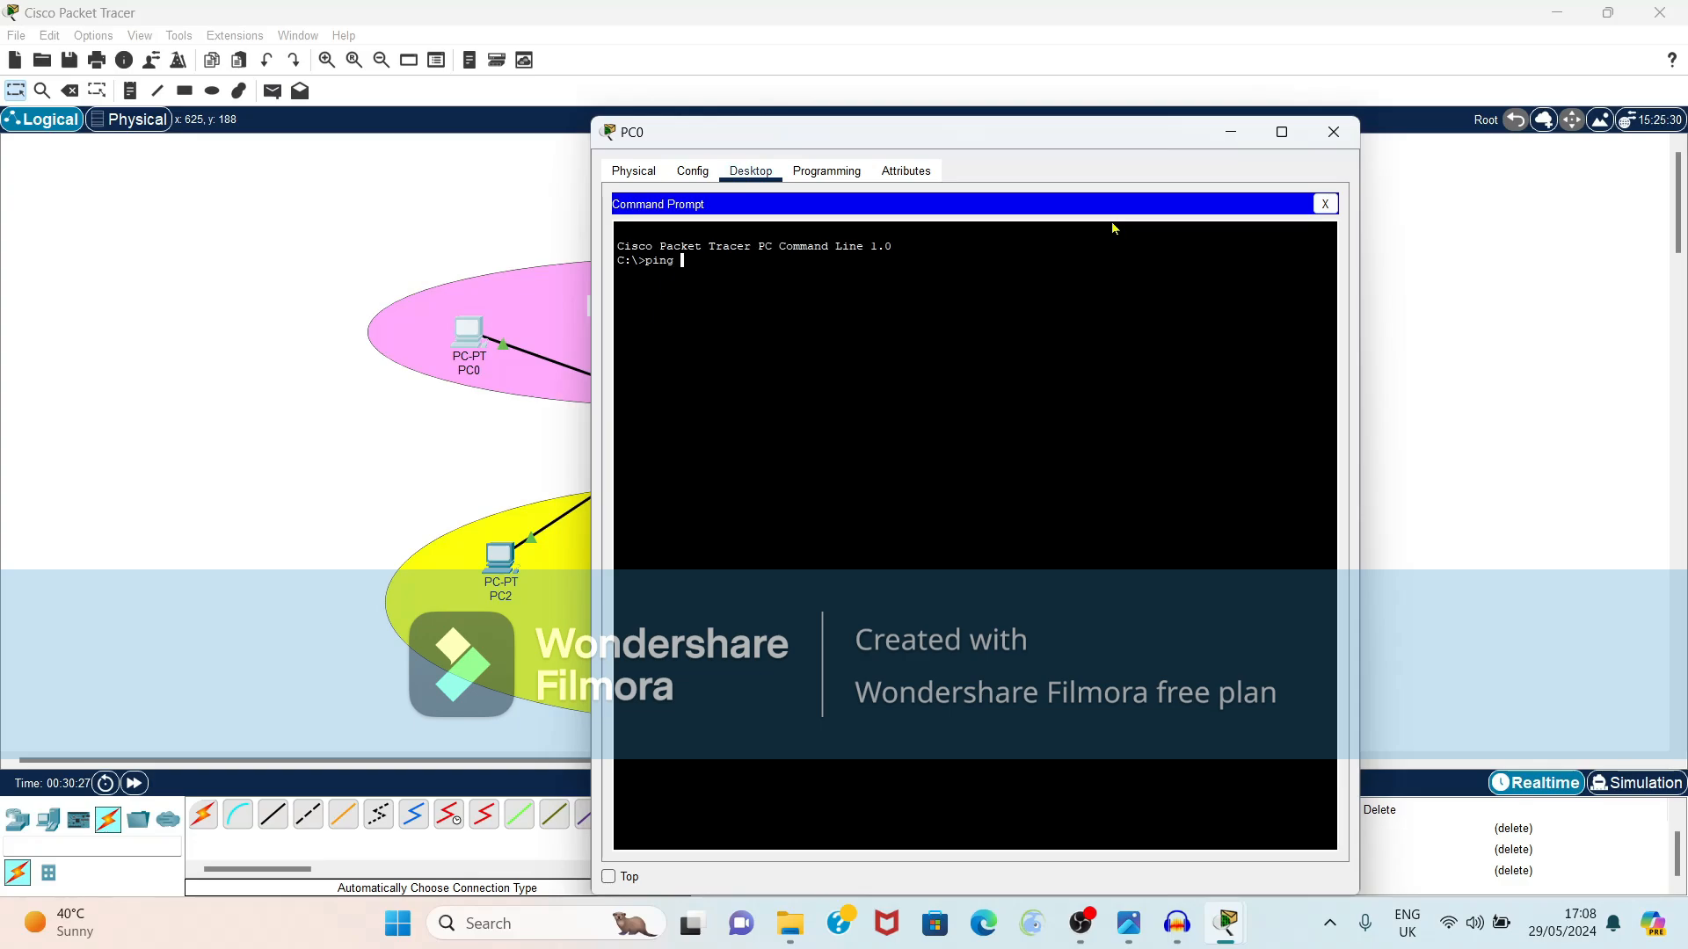
pyautogui.write(' 192.168.2.10')
pyautogui.press('Return')
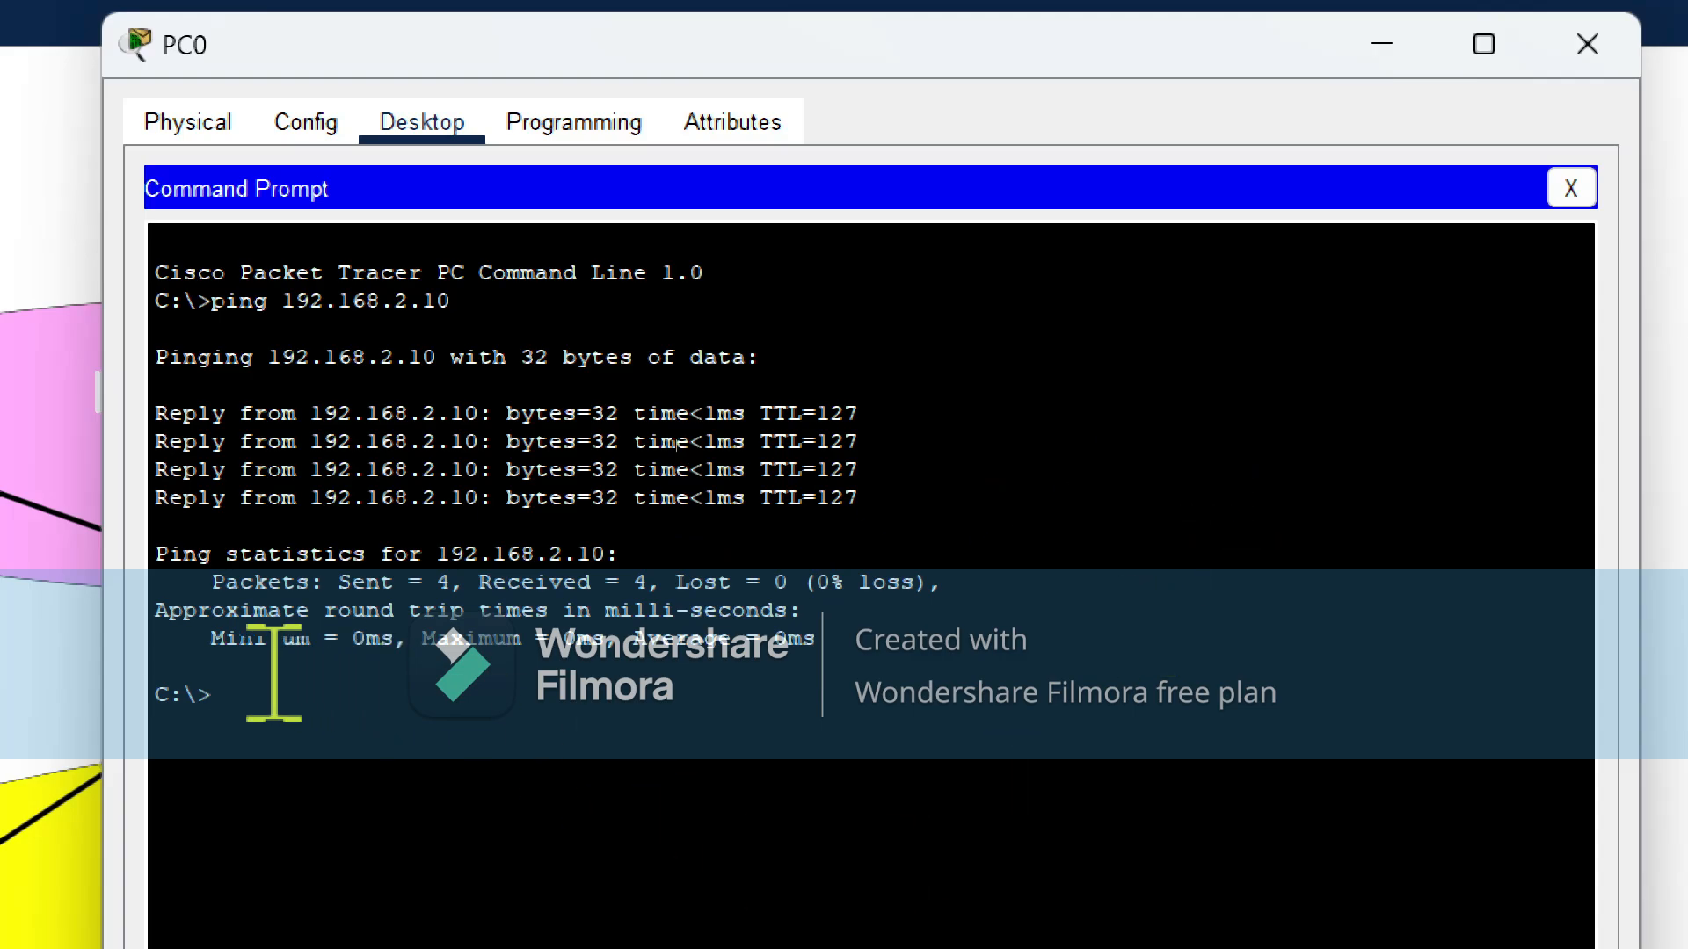
# Reuse the previous command on PC0 to ping 192.168.2.20.
pyautogui.press('Up')
pyautogui.press('BackSpace')
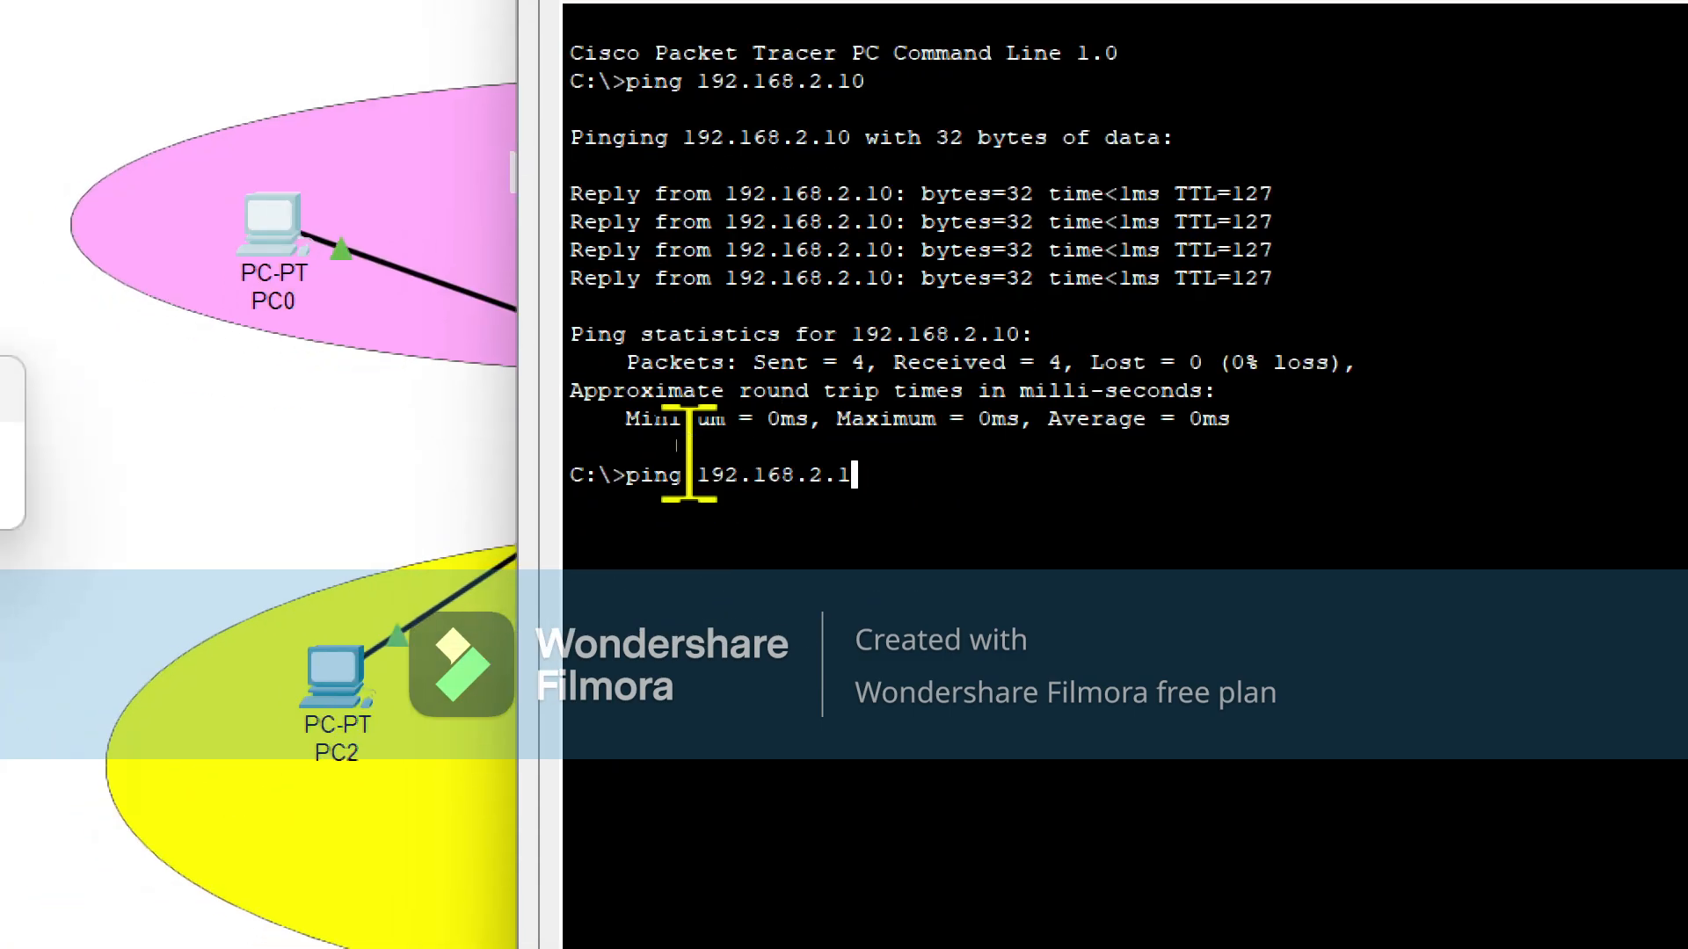
pyautogui.press('BackSpace')
pyautogui.write('20')
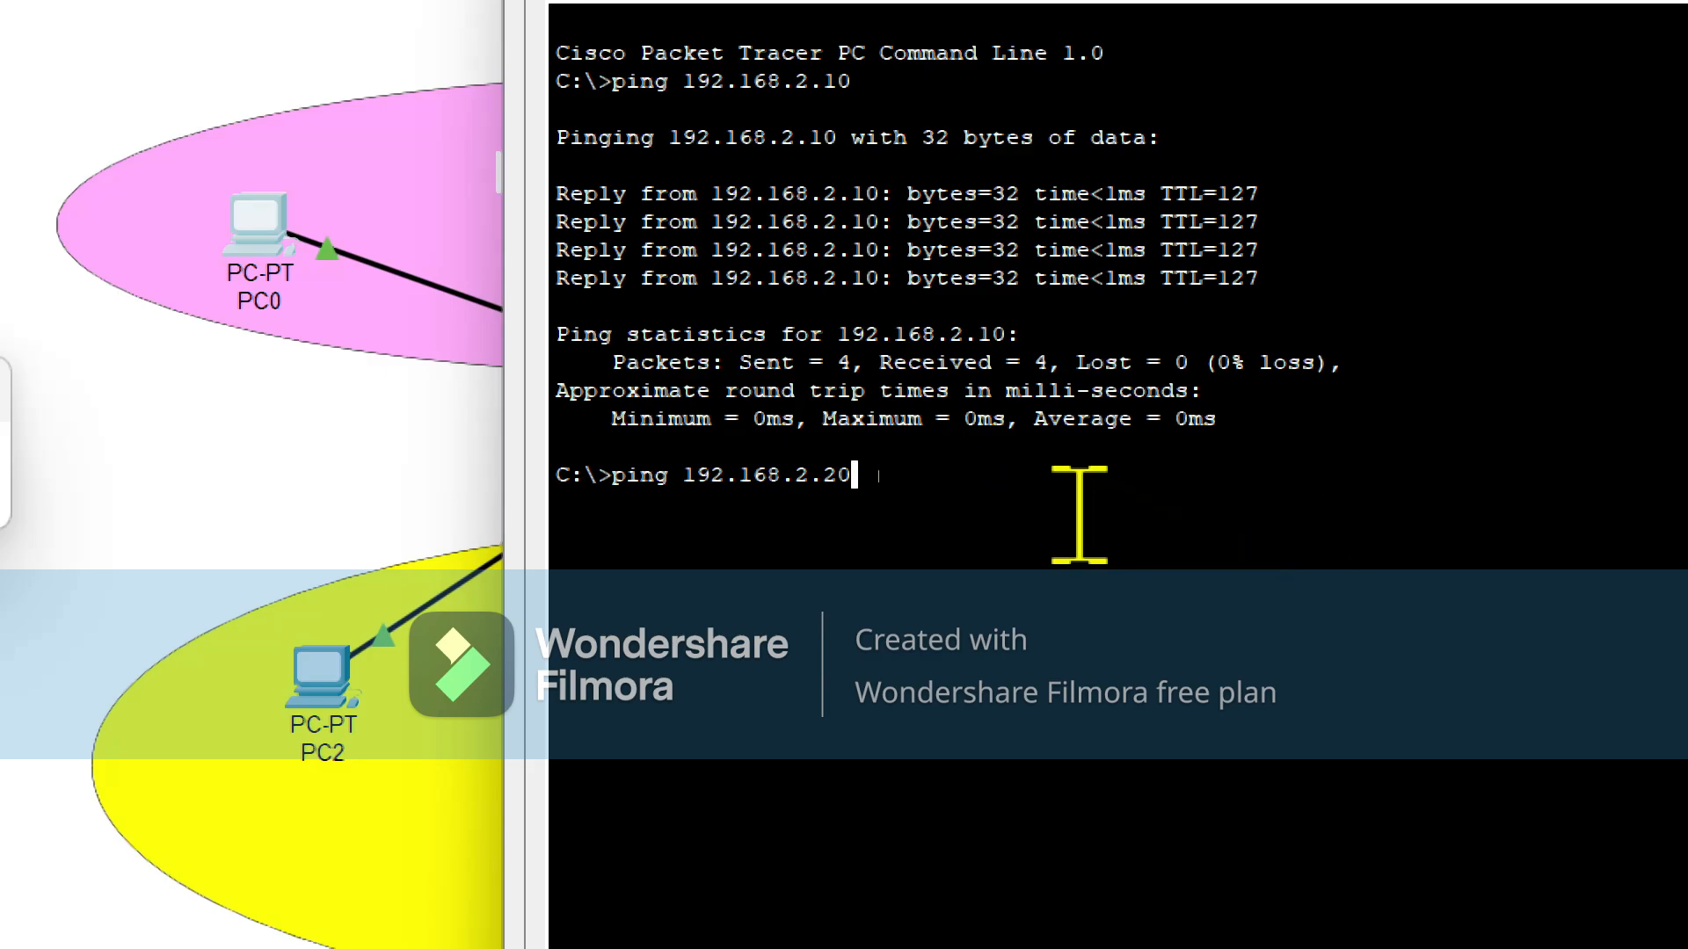
pyautogui.press('Return')
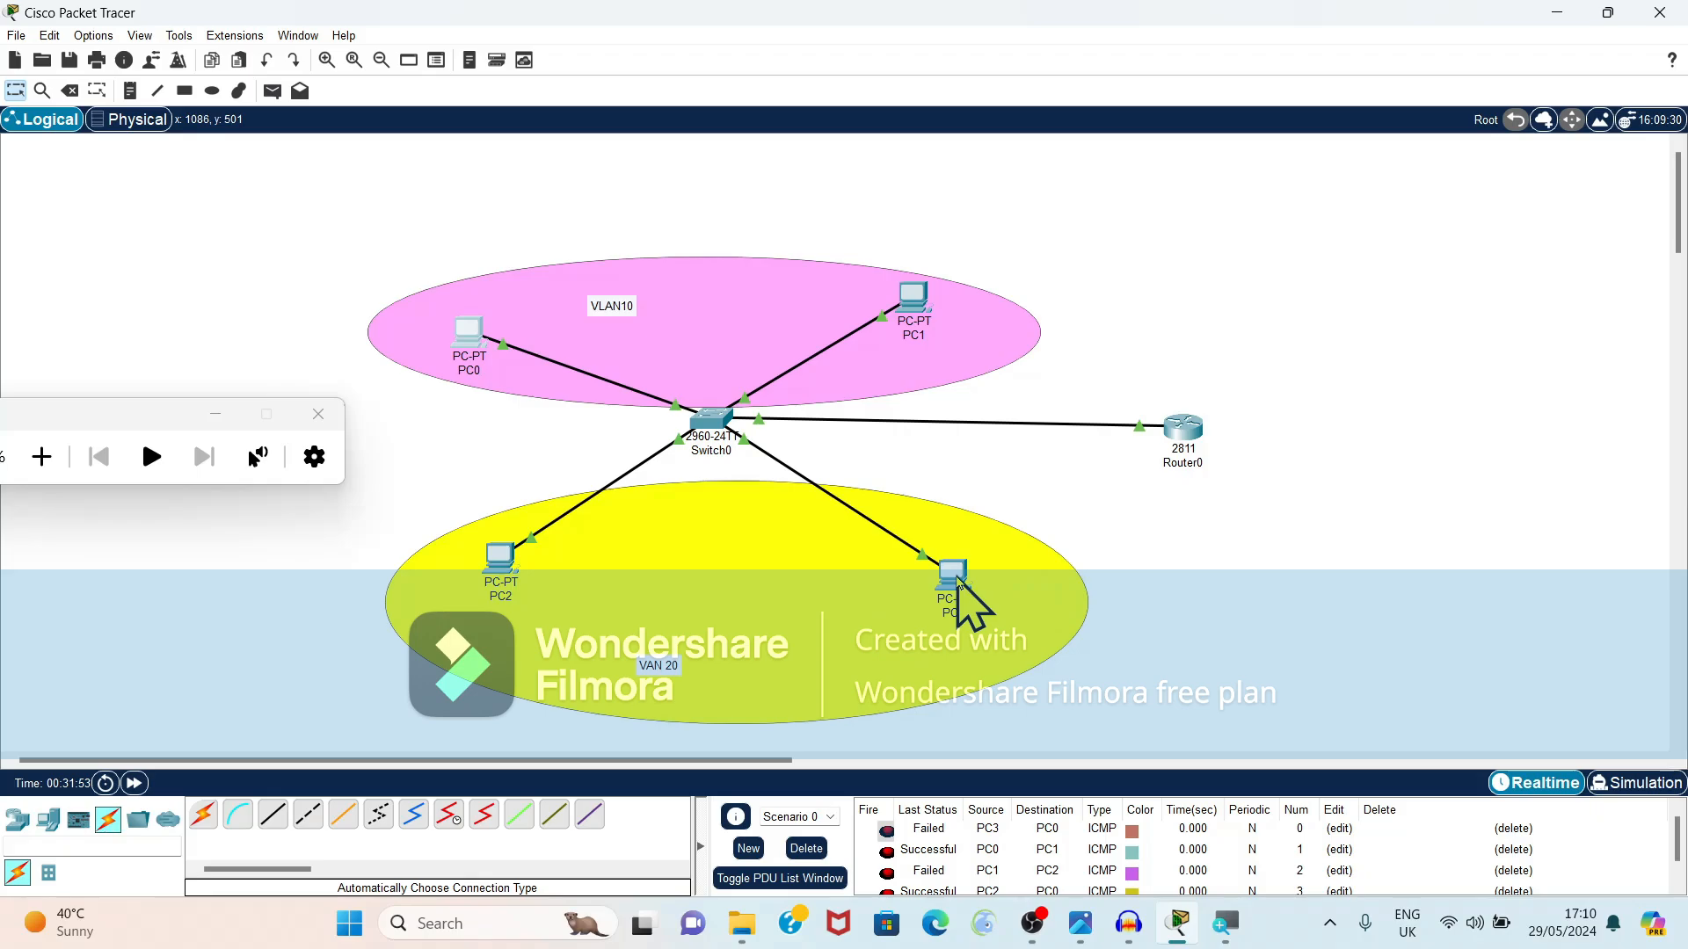
# Open the command prompt on PC3 and ping 192.168.1.20 in VLAN 10.
pyautogui.click(951, 576)
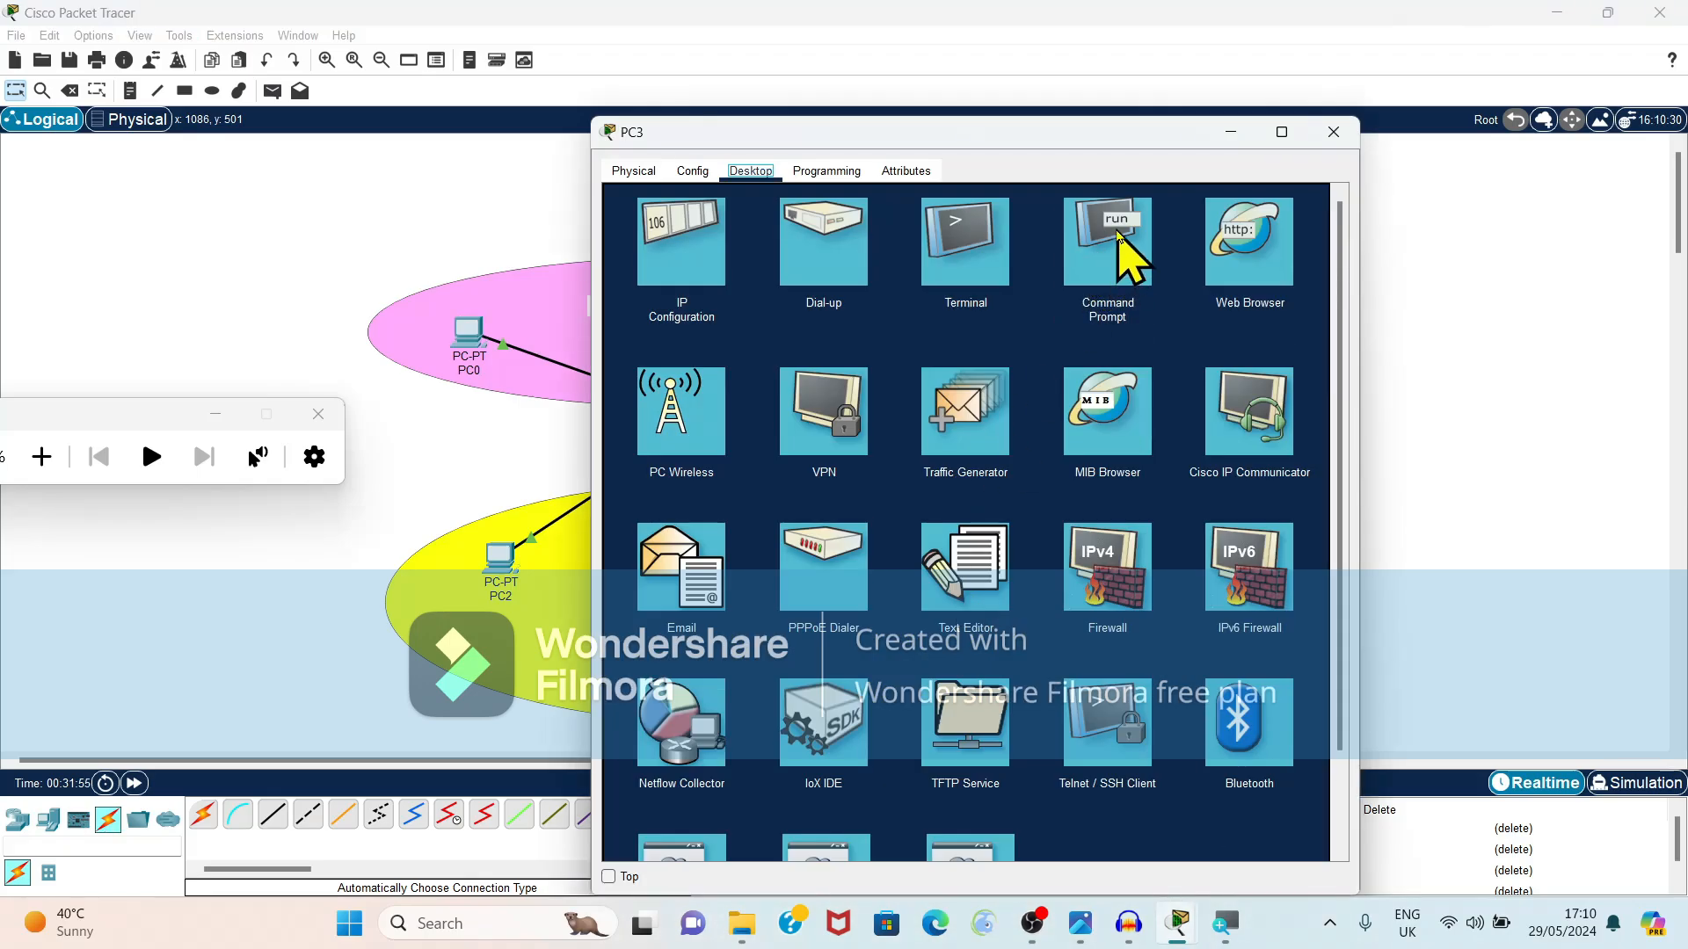
pyautogui.click(1114, 241)
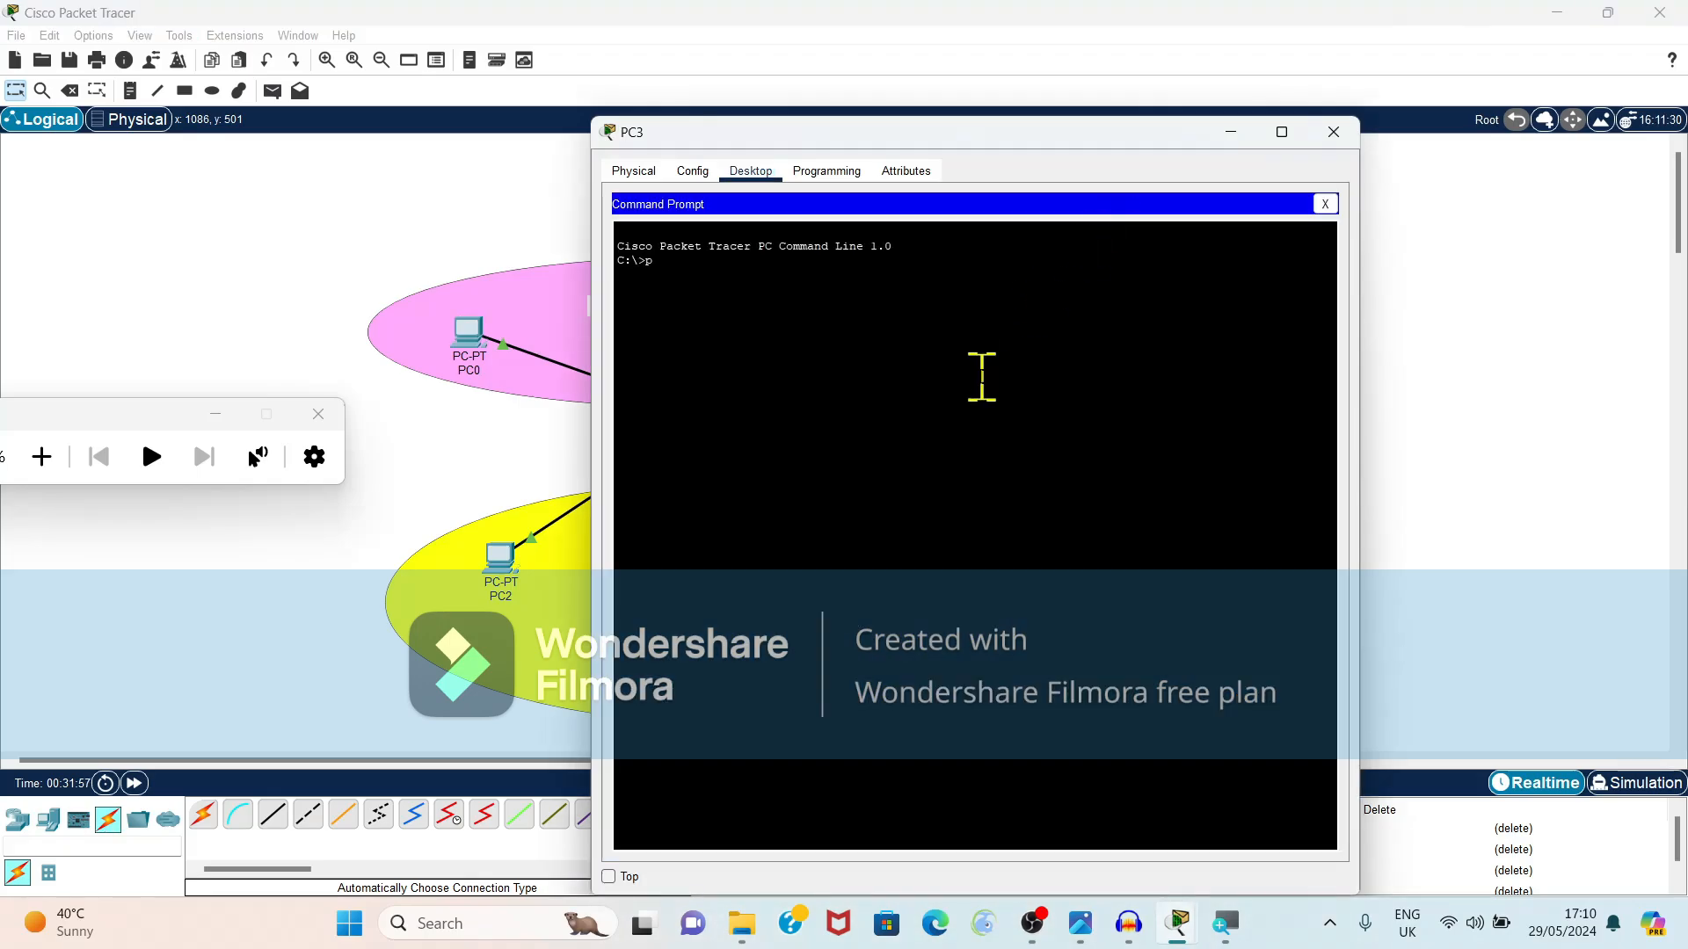
pyautogui.write('ping 192.168.')
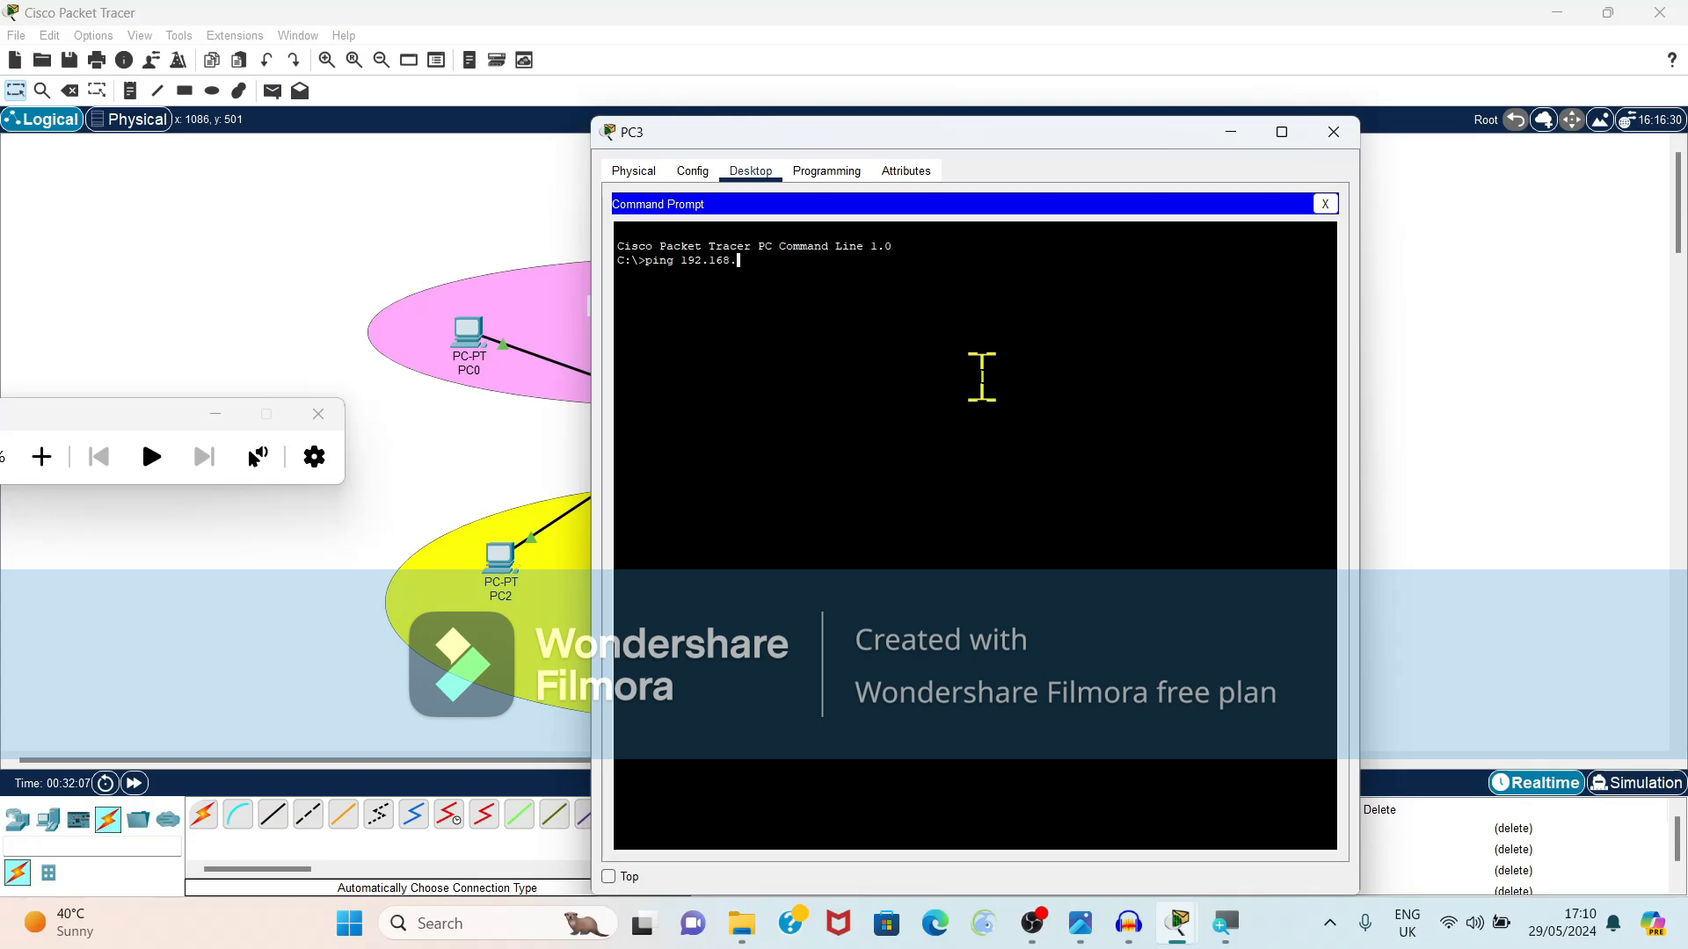
pyautogui.write('1.20')
pyautogui.press('Return')
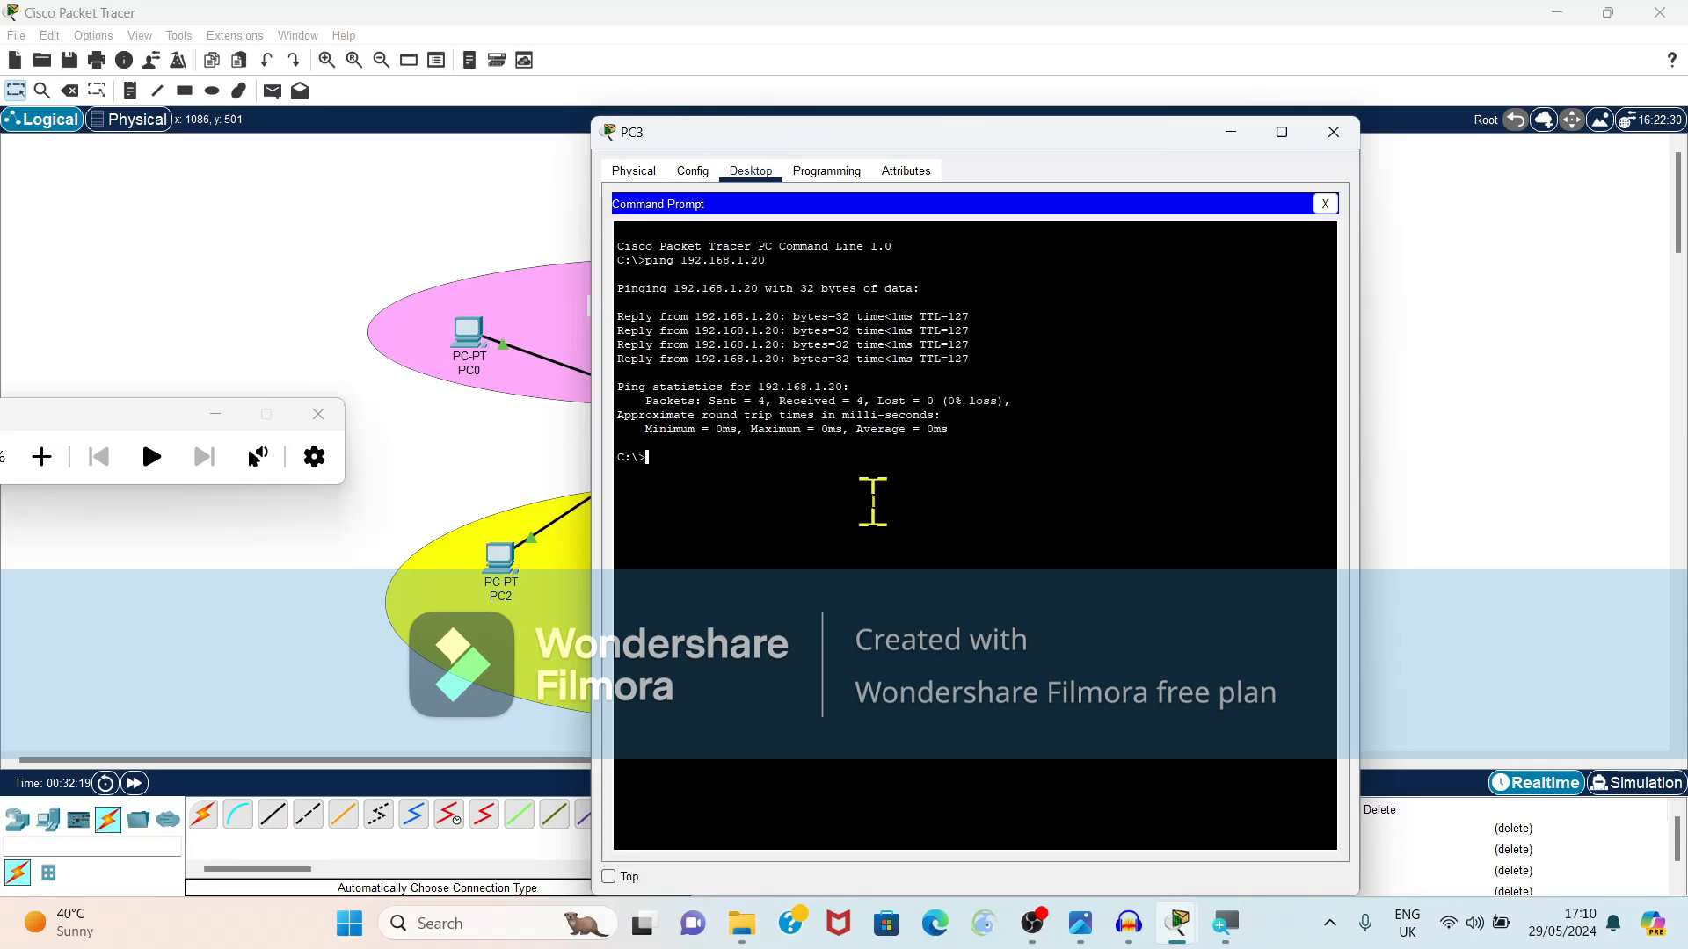
# Ping 192.168.1.10 from PC3, close its window and minimize the main program window.
pyautogui.press('Up')
pyautogui.press('BackSpace')
pyautogui.write('10')
pyautogui.press('Return')
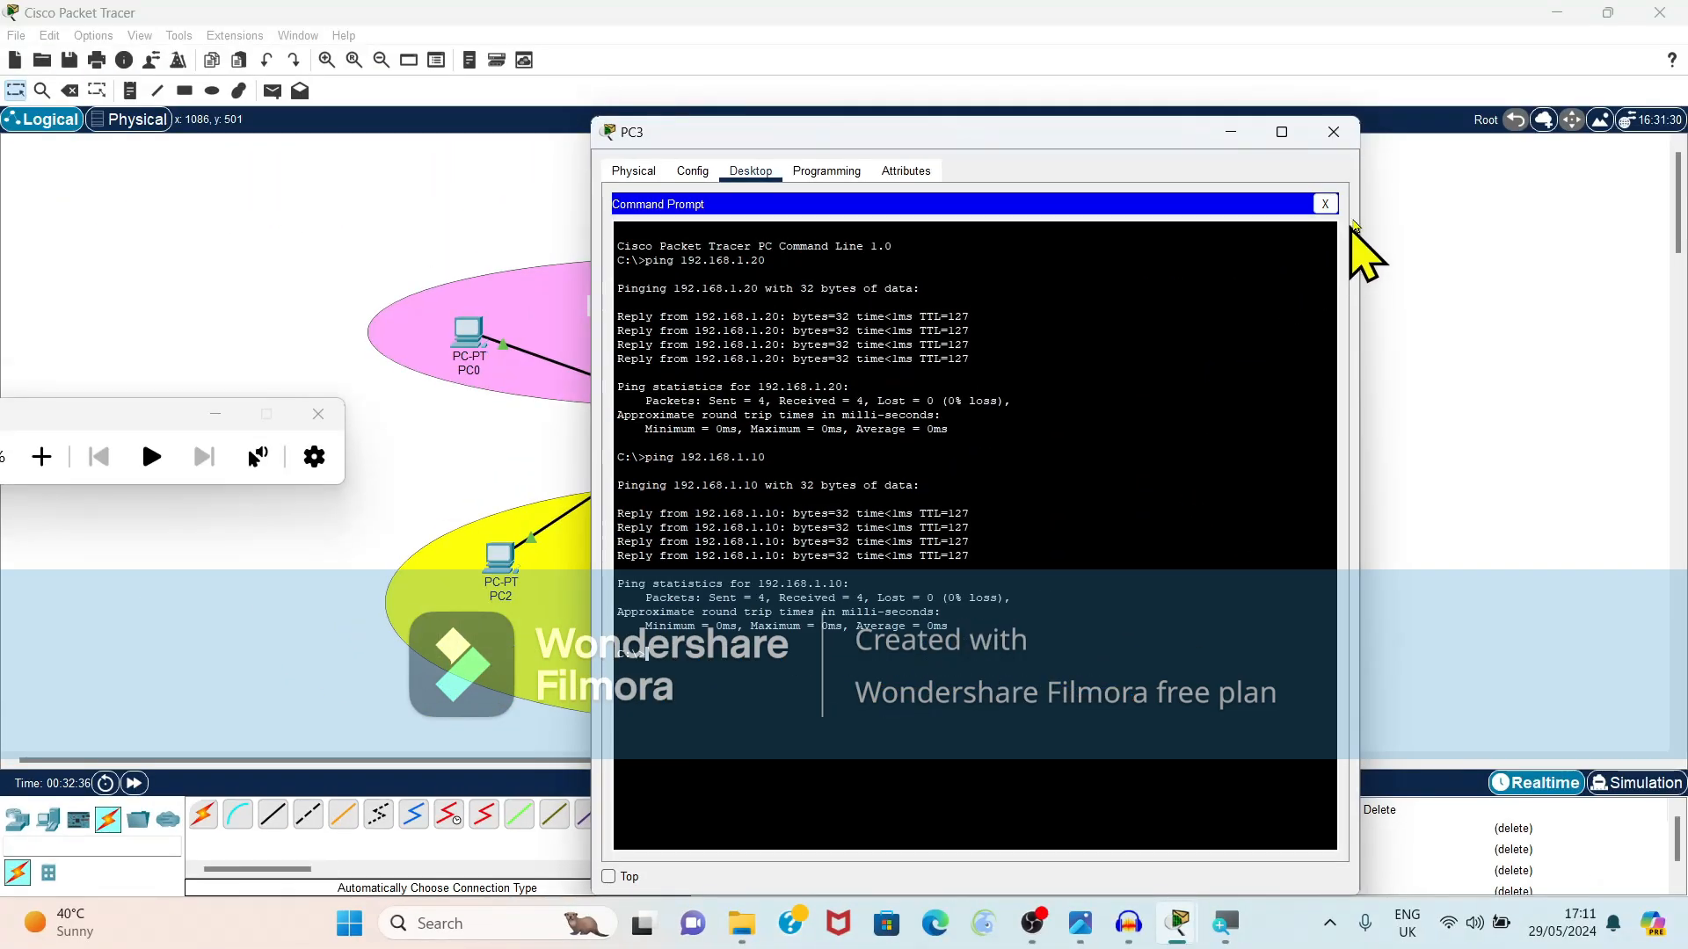
pyautogui.click(1333, 132)
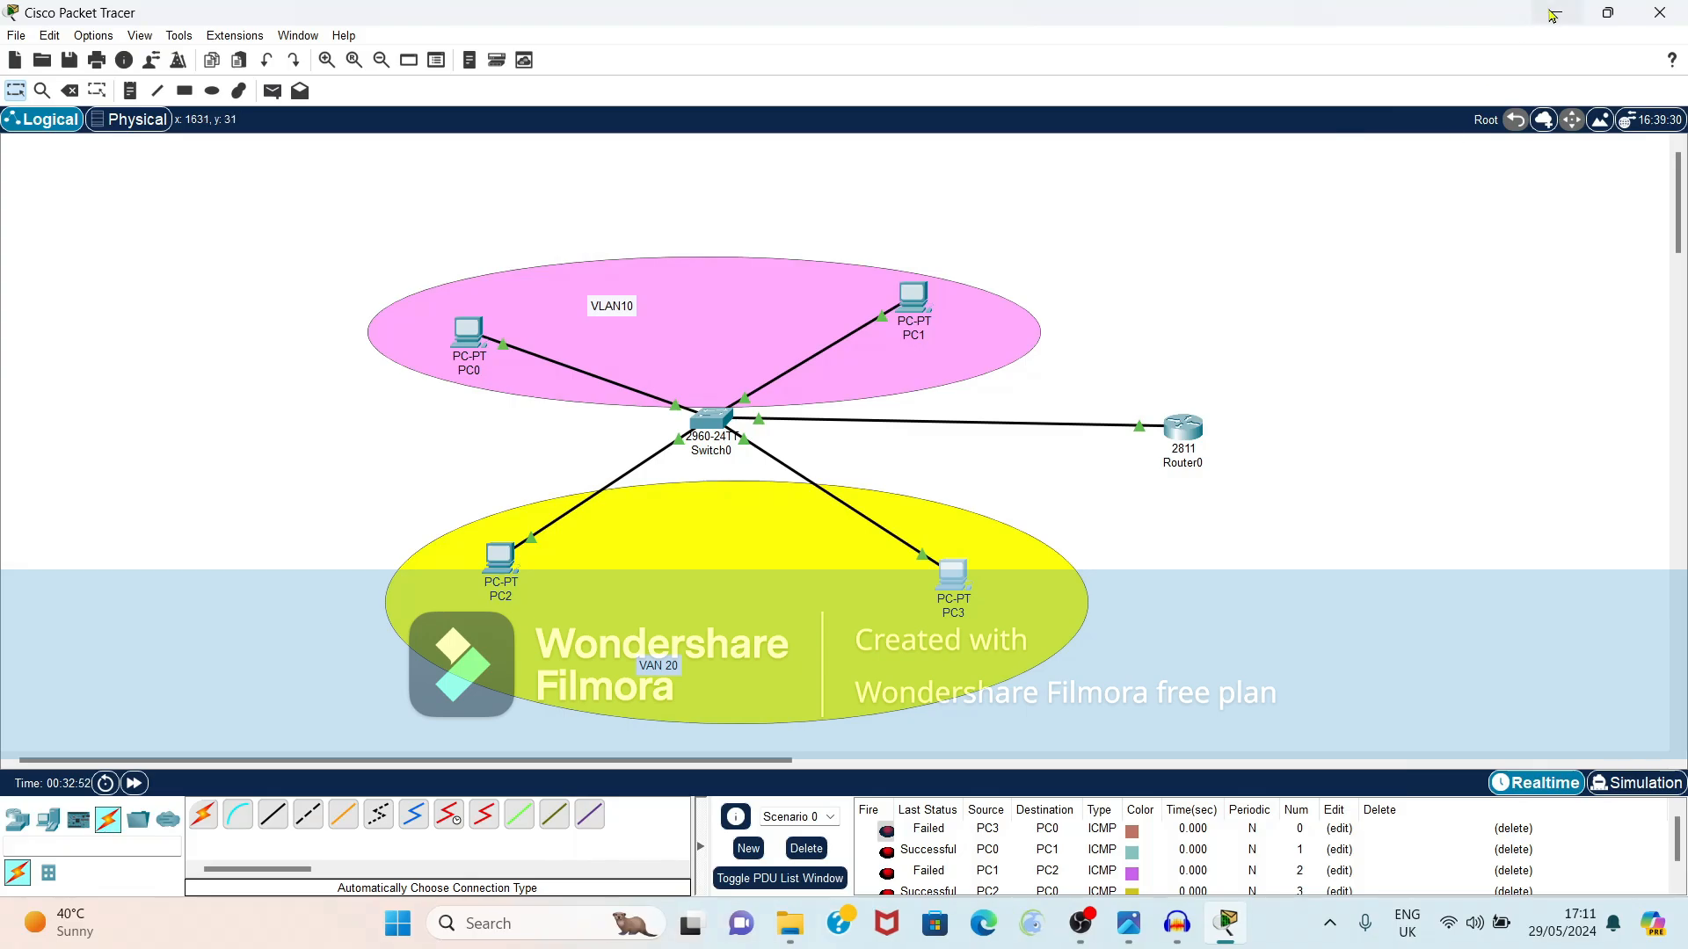
pyautogui.click(1552, 16)
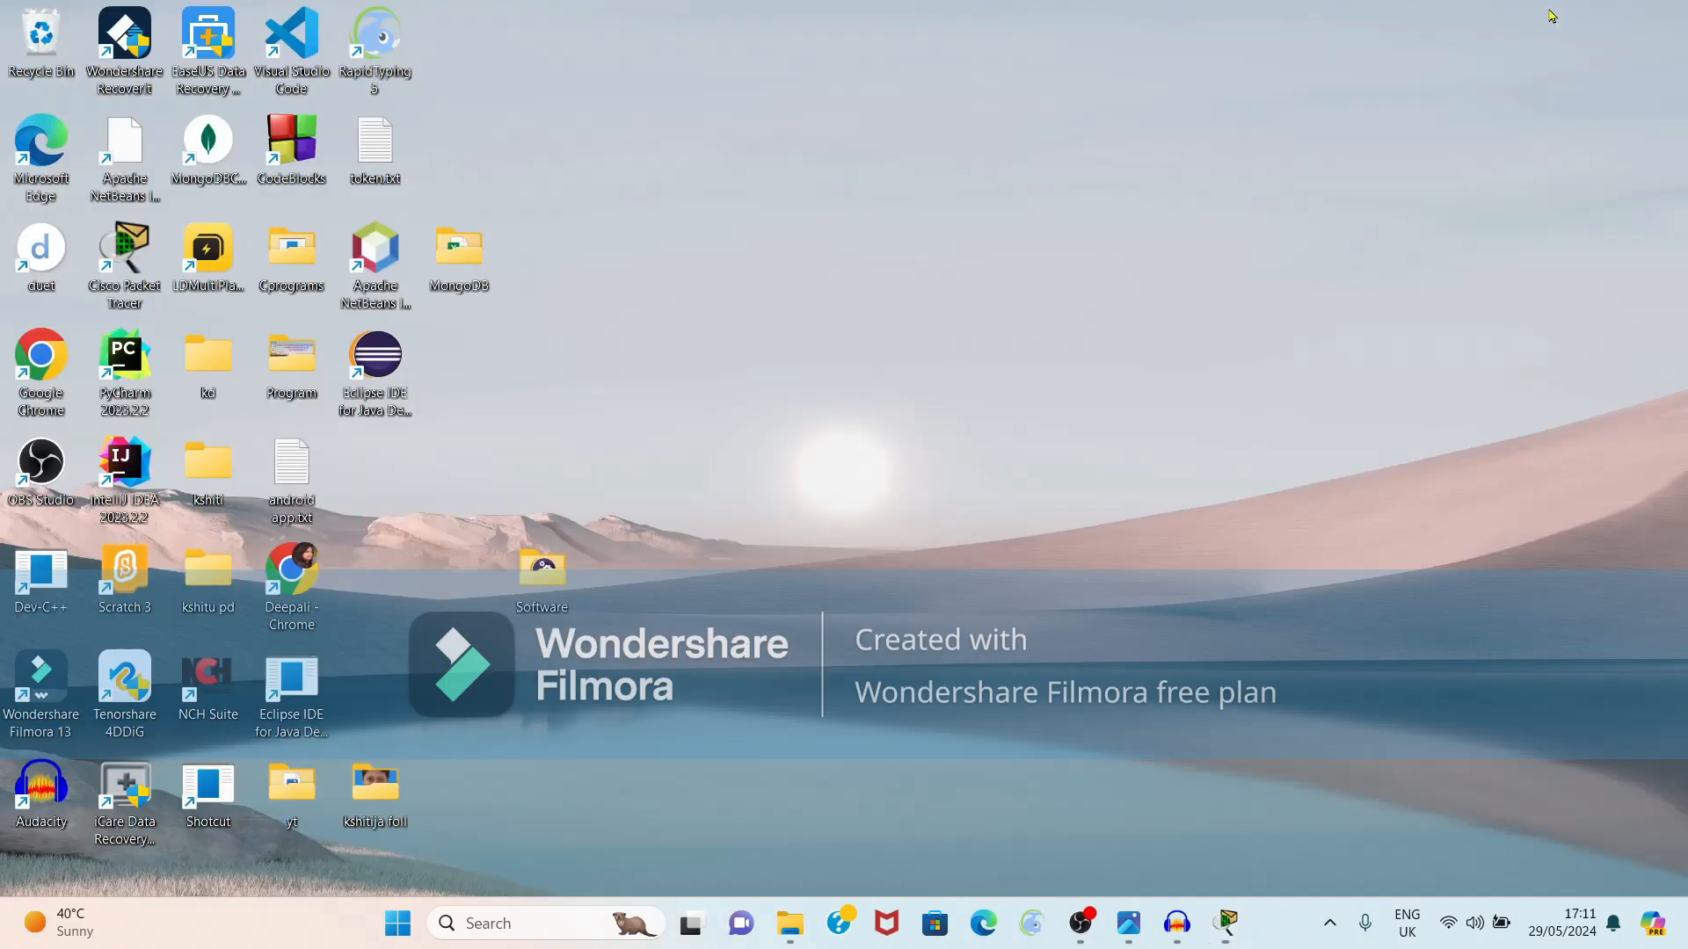